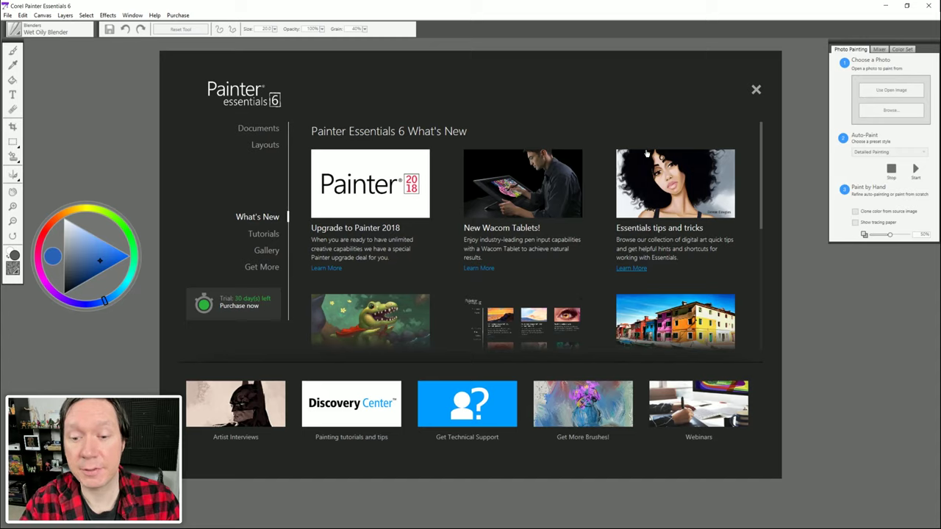
Step: Look through the welcome screen's Documents, Layouts, What's New, Tutorials, Gallery and Get More pages, including the laptop and tablet layout descriptions
click(259, 130)
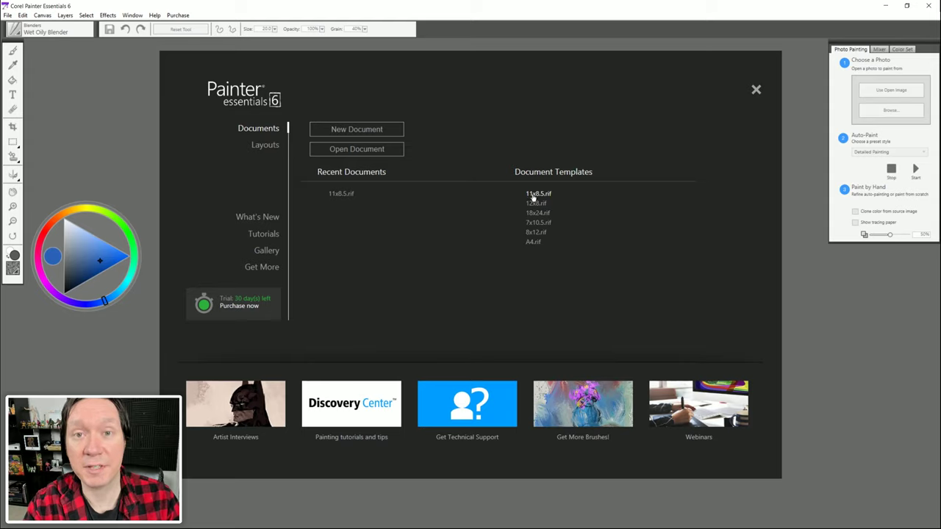
click(261, 146)
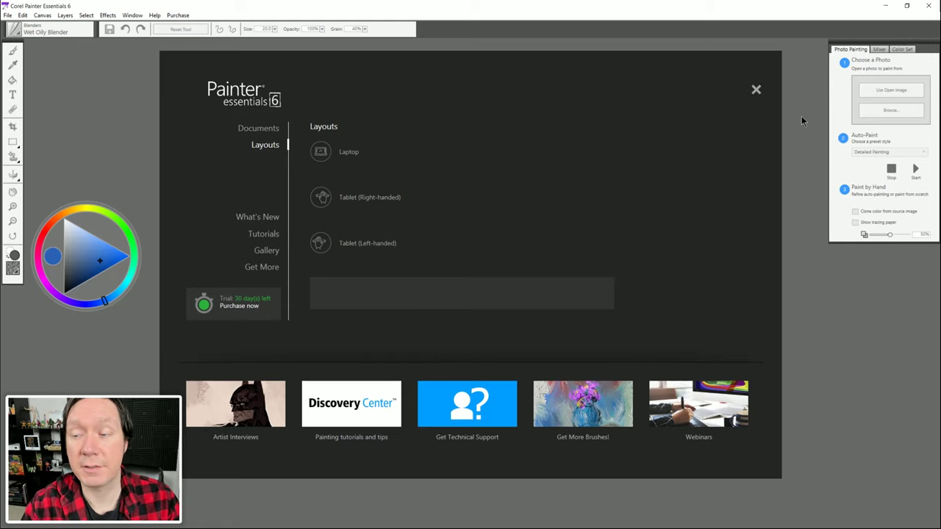
mouse_move(350, 153)
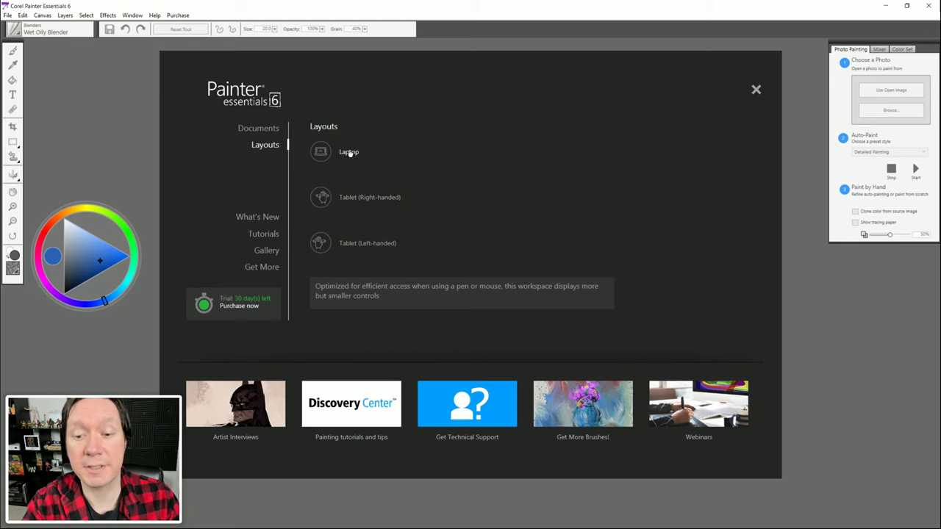
mouse_move(350, 200)
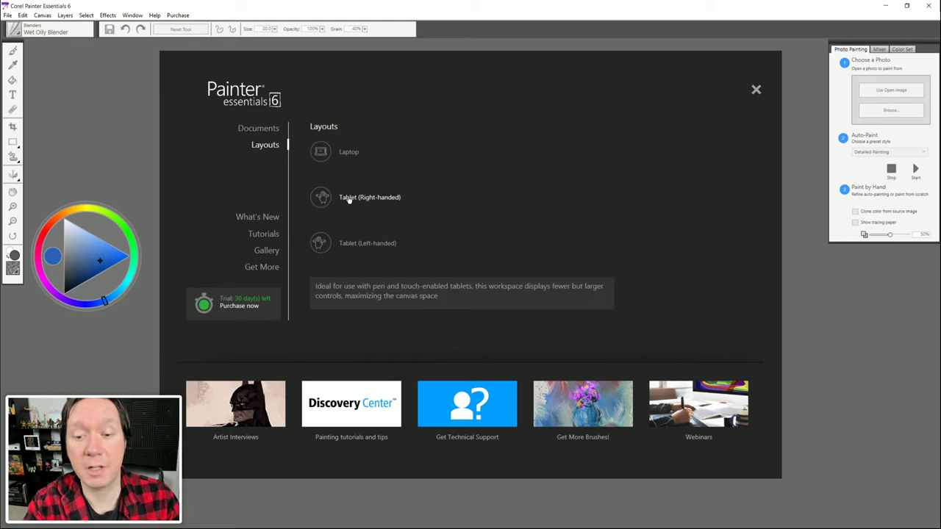
click(256, 217)
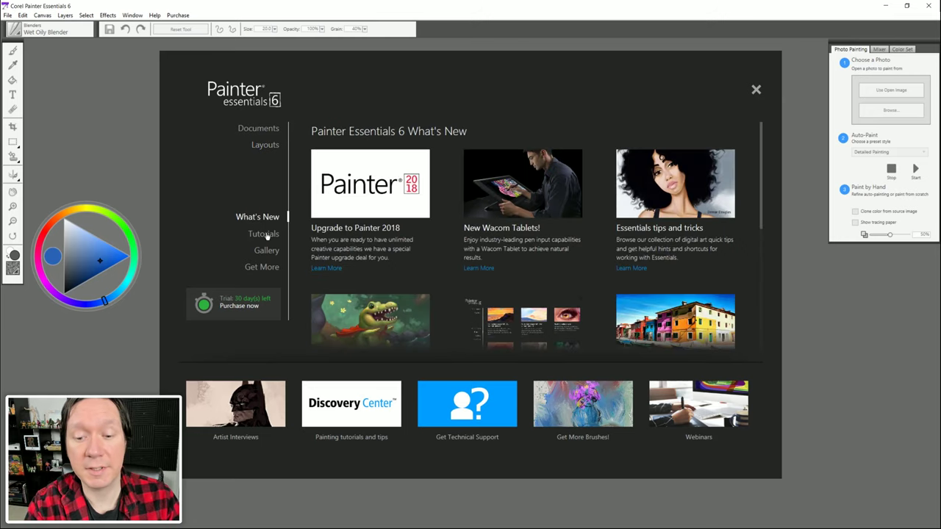
click(261, 234)
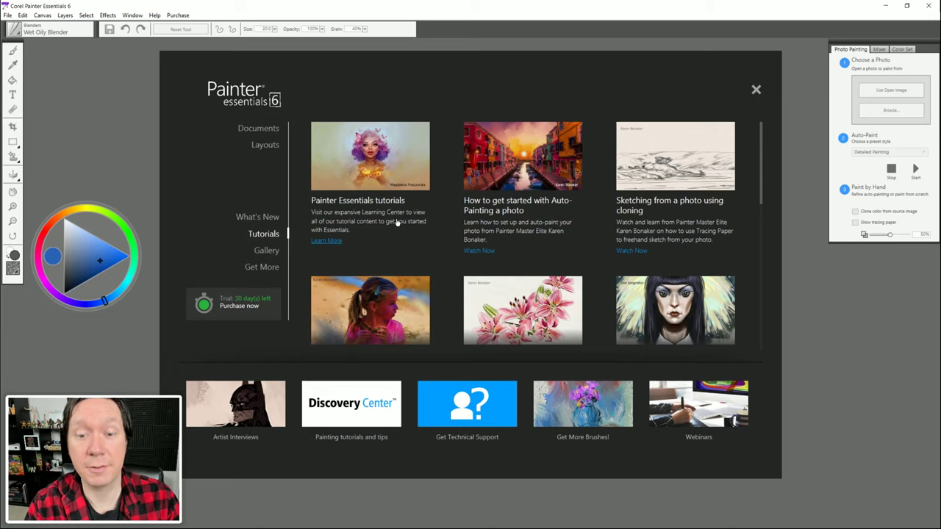
click(265, 252)
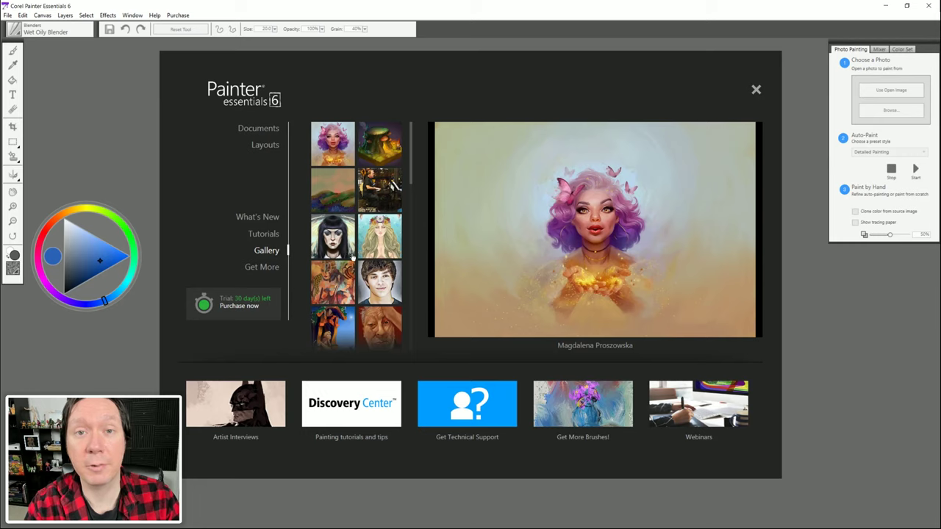
click(263, 268)
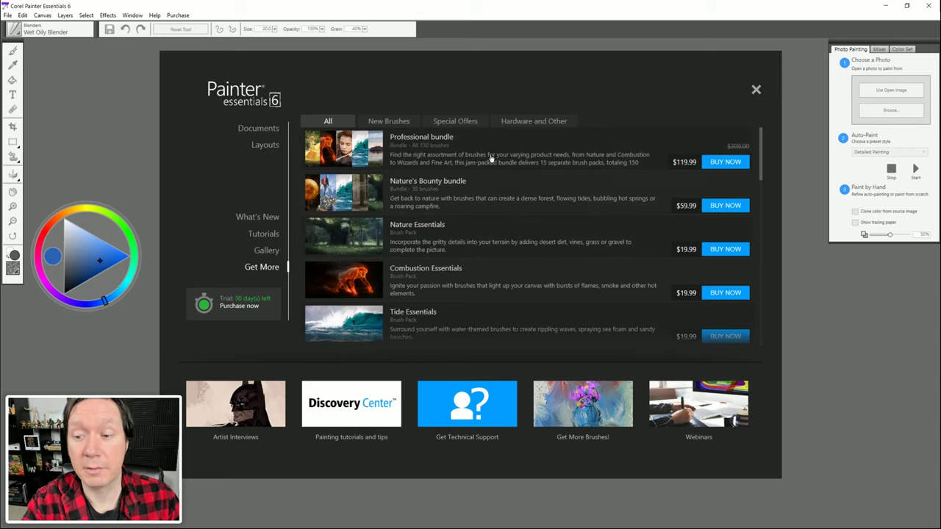
Step: Create a new blank document from the 11x8.5.rif document template
click(261, 131)
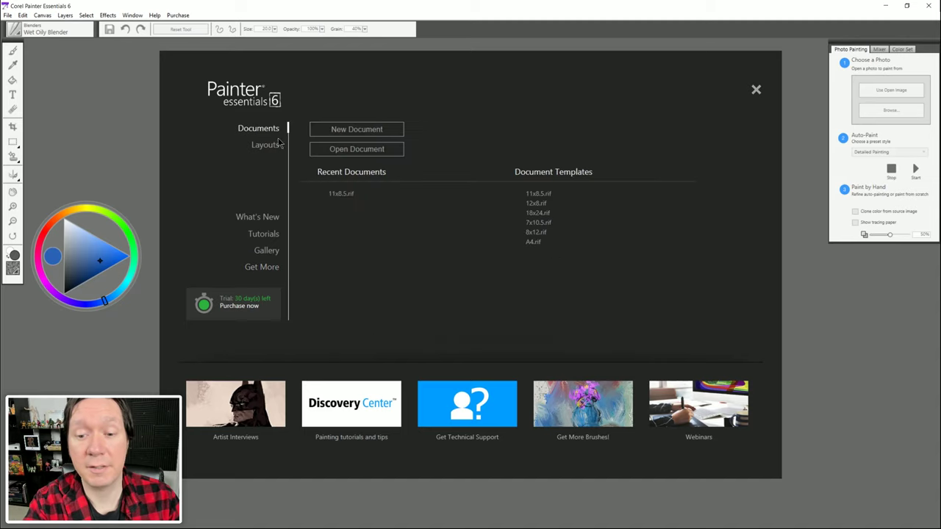
click(536, 192)
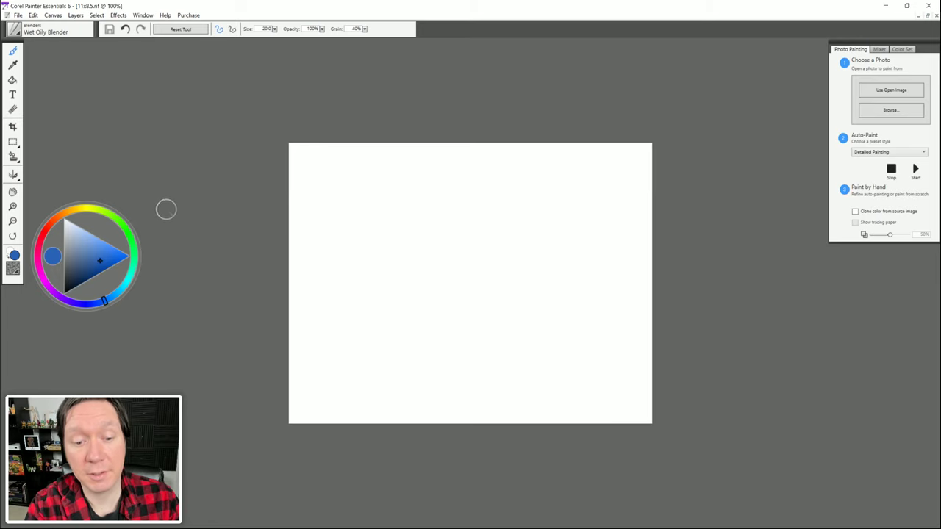
Step: Try out hue, value and saturation on the color wheel, going from greyish blue to fully saturated blue
mouse_move(68, 257)
mouse_down()
mouse_move(100, 248)
mouse_move(77, 269)
mouse_move(83, 241)
mouse_move(85, 255)
mouse_up()
mouse_move(103, 211)
mouse_down()
mouse_move(126, 234)
mouse_move(56, 218)
mouse_move(46, 273)
mouse_move(72, 304)
mouse_move(111, 297)
mouse_move(40, 286)
mouse_move(50, 296)
mouse_move(120, 294)
mouse_move(136, 239)
mouse_move(79, 206)
mouse_move(40, 256)
mouse_move(82, 304)
mouse_move(105, 300)
mouse_up()
click(66, 254)
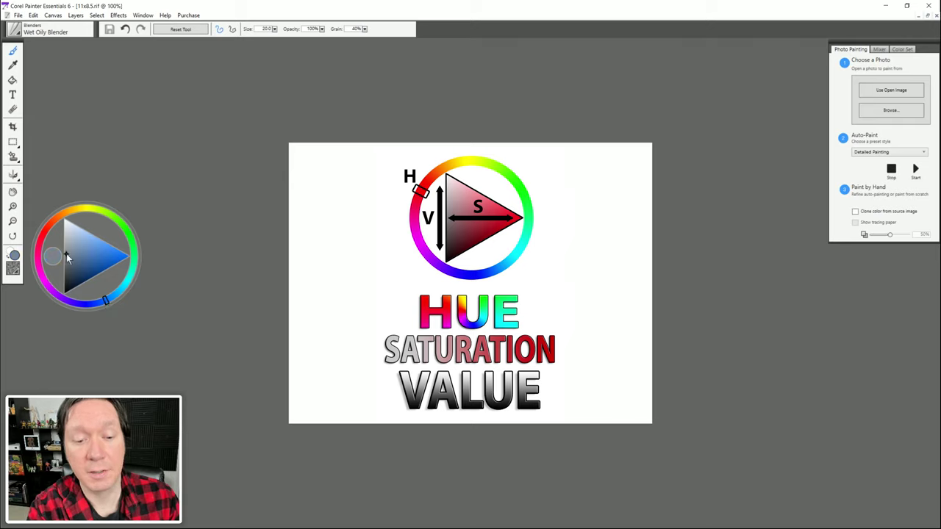
drag(62, 248, 53, 273)
drag(56, 235, 90, 253)
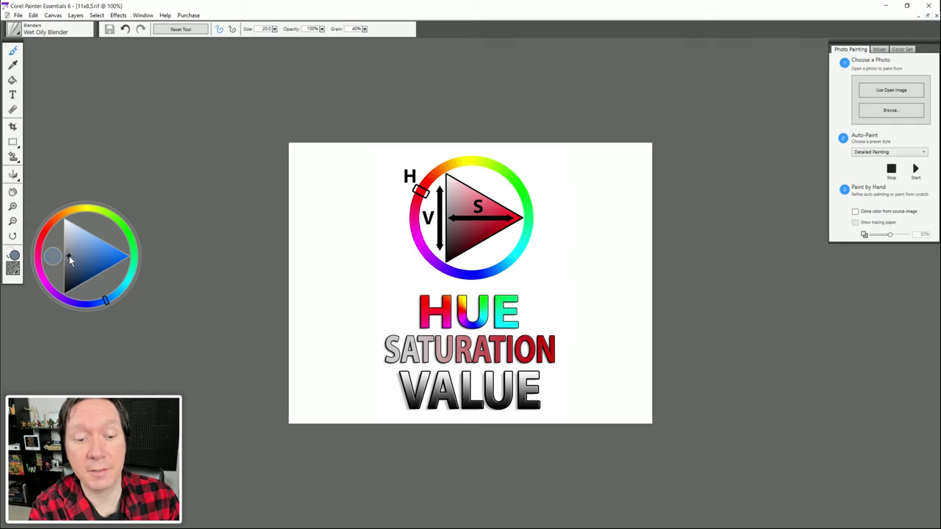
drag(72, 256, 130, 257)
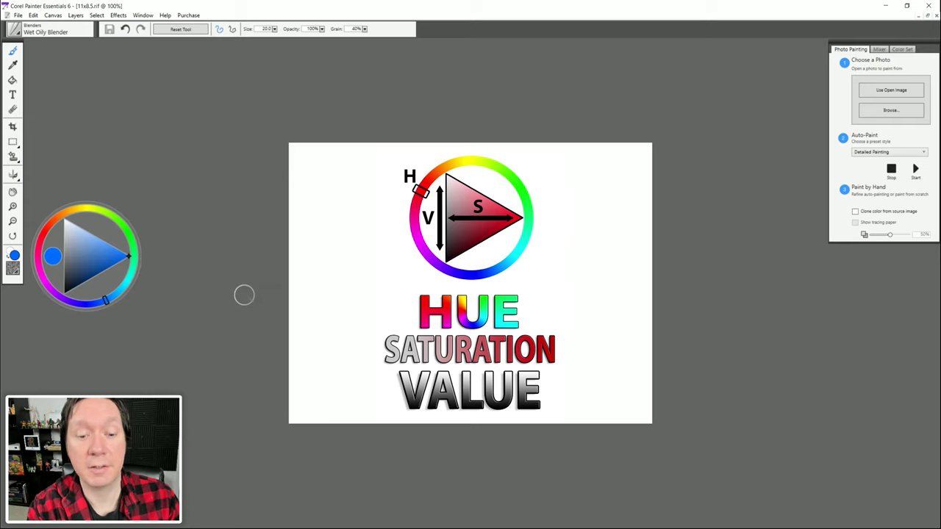
Step: Shift the hue slightly from blue toward cyan and choose a pale, light tint of it on the color wheel
drag(106, 301, 118, 293)
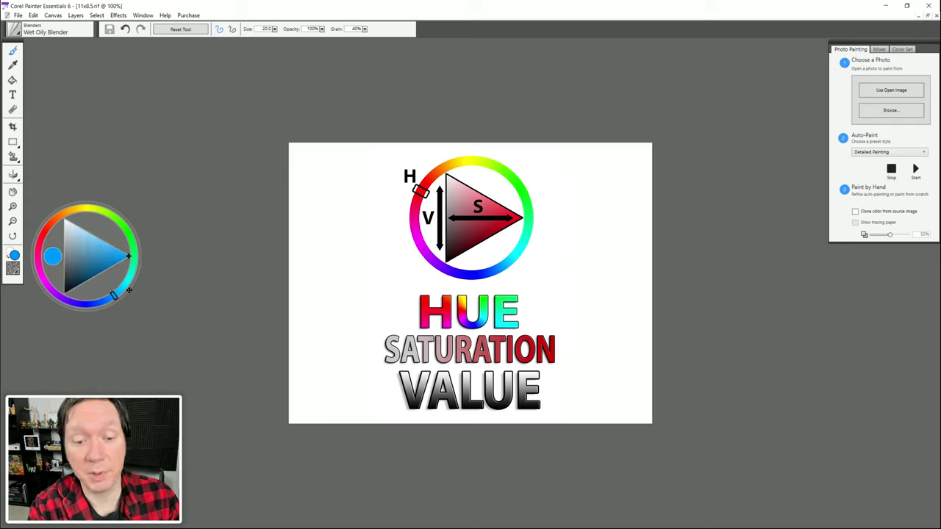
drag(71, 240, 72, 266)
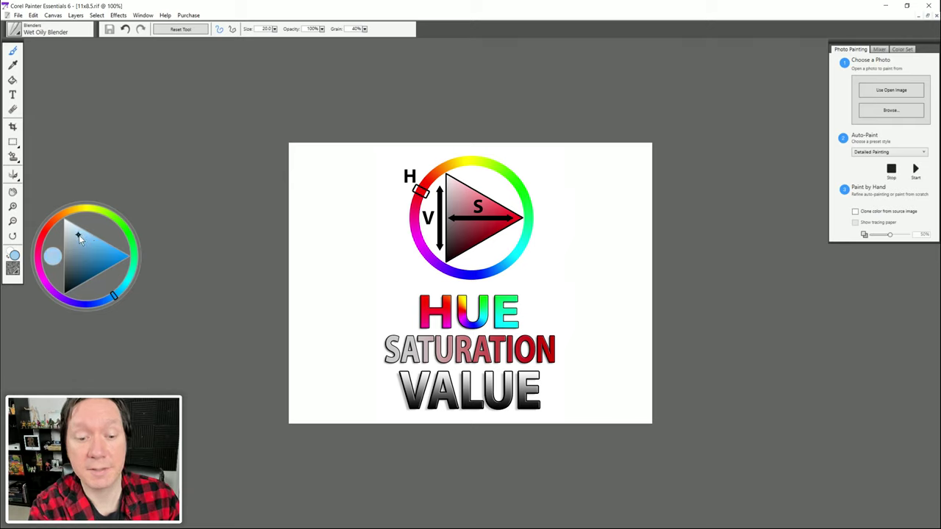
click(77, 234)
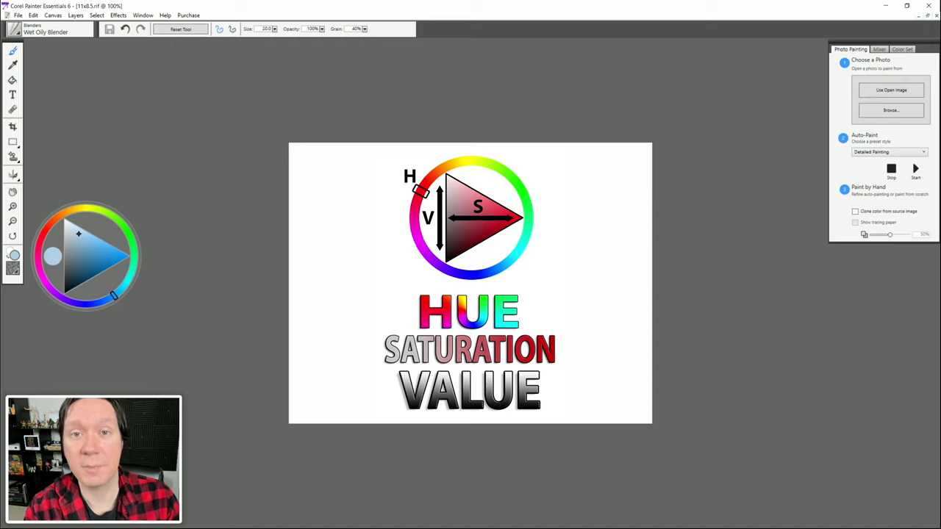
Step: Rearrange the workspace so the color wheel sits directly above the Photo Painting palette, and nudge the toolbox slightly
drag(92, 223, 764, 74)
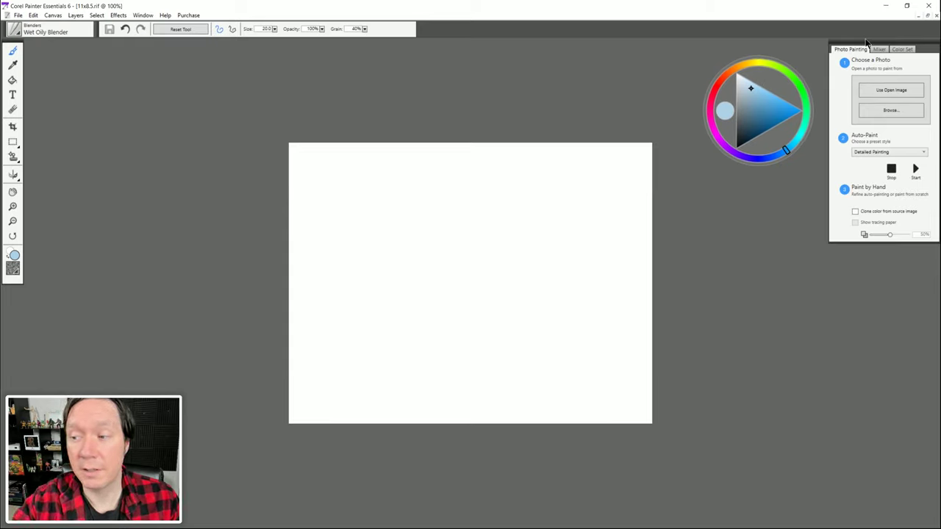
mouse_move(868, 44)
mouse_down()
mouse_move(852, 144)
mouse_move(861, 244)
mouse_up()
drag(771, 70, 883, 67)
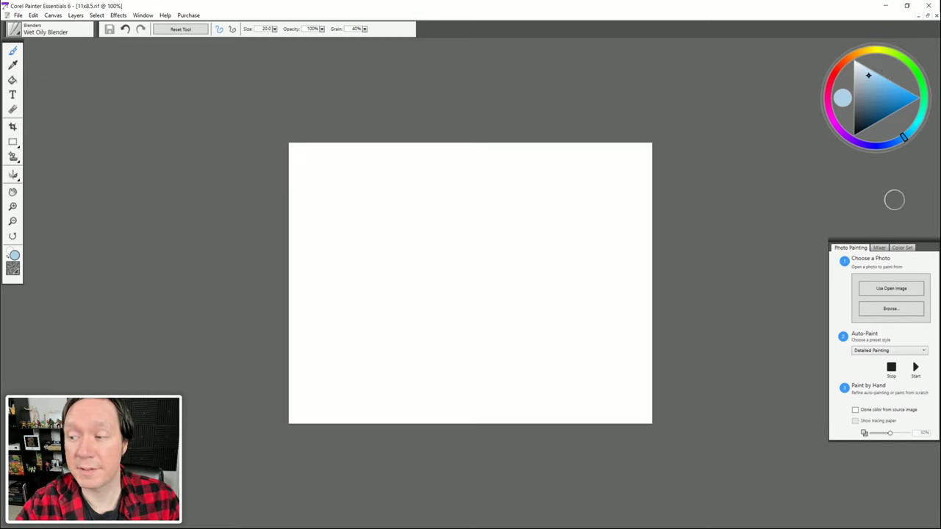
drag(885, 246, 872, 177)
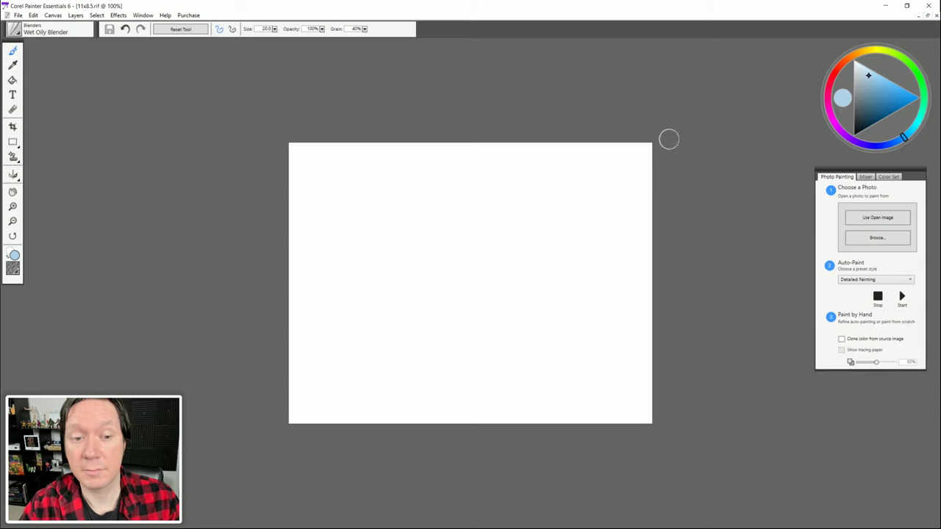
drag(12, 42, 19, 42)
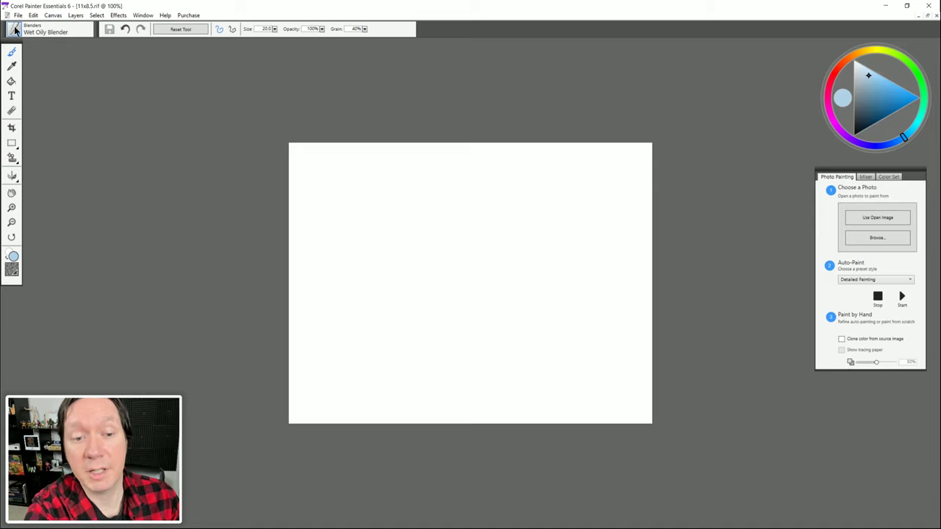
click(18, 32)
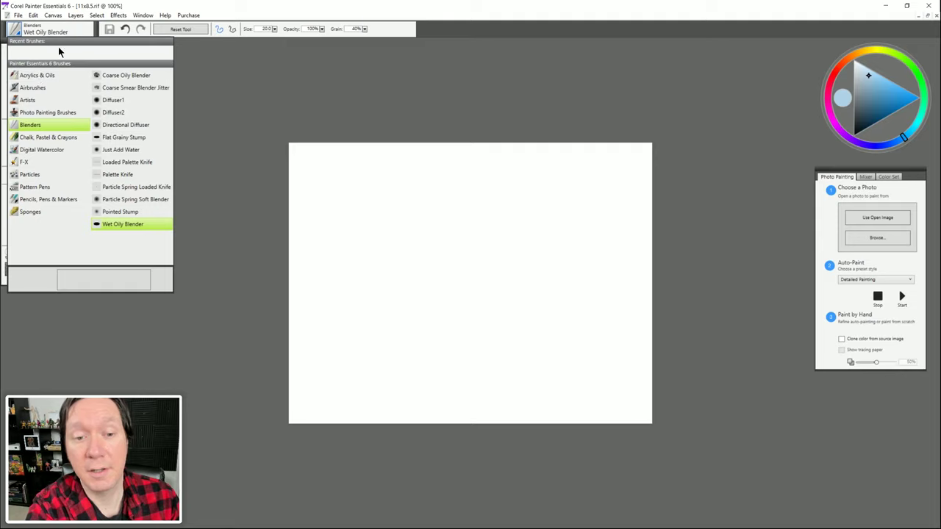
click(96, 34)
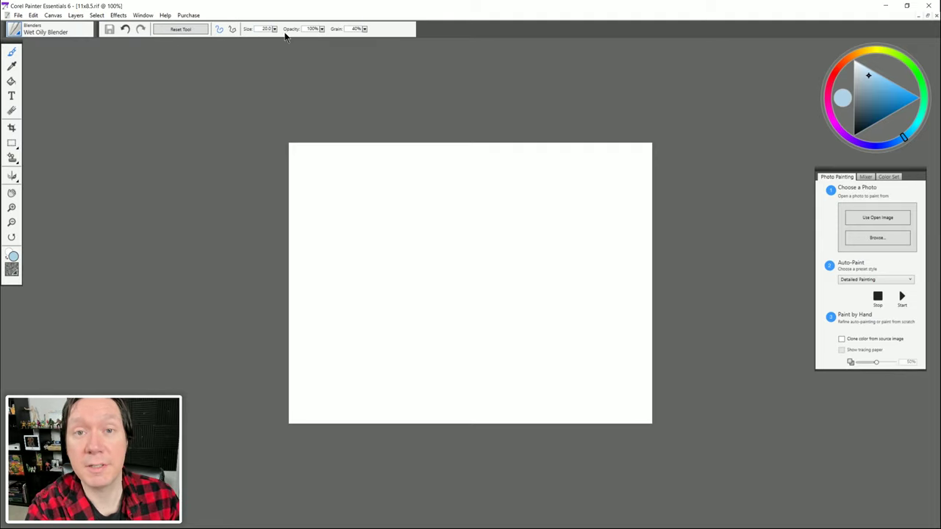
click(18, 16)
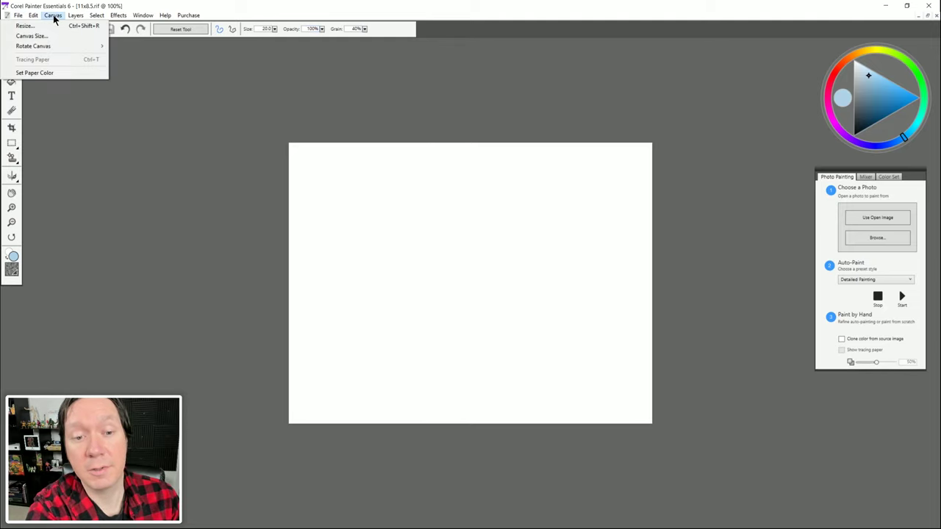
mouse_move(117, 18)
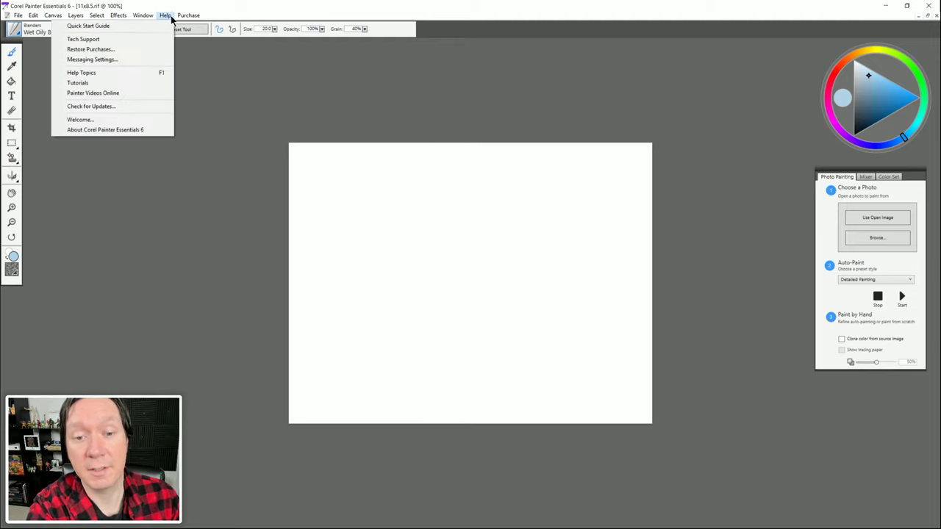
click(213, 16)
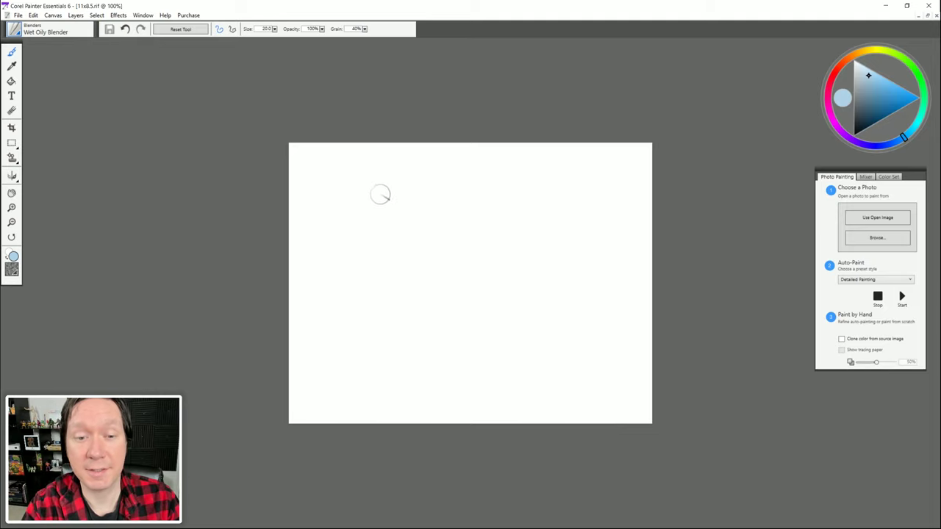
Step: Paint two bands of fully saturated blue strokes on the canvas with the Soft Airbrush from the Airbrushes category
click(14, 31)
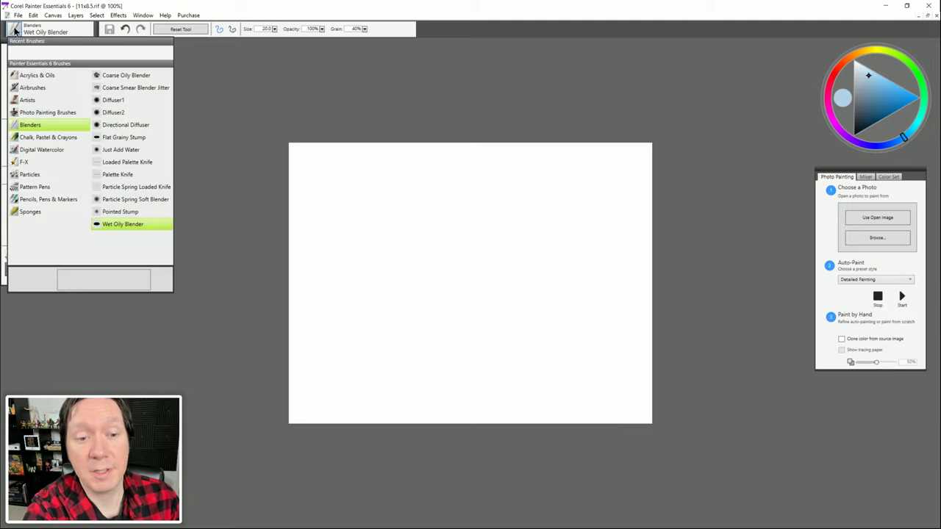
click(34, 88)
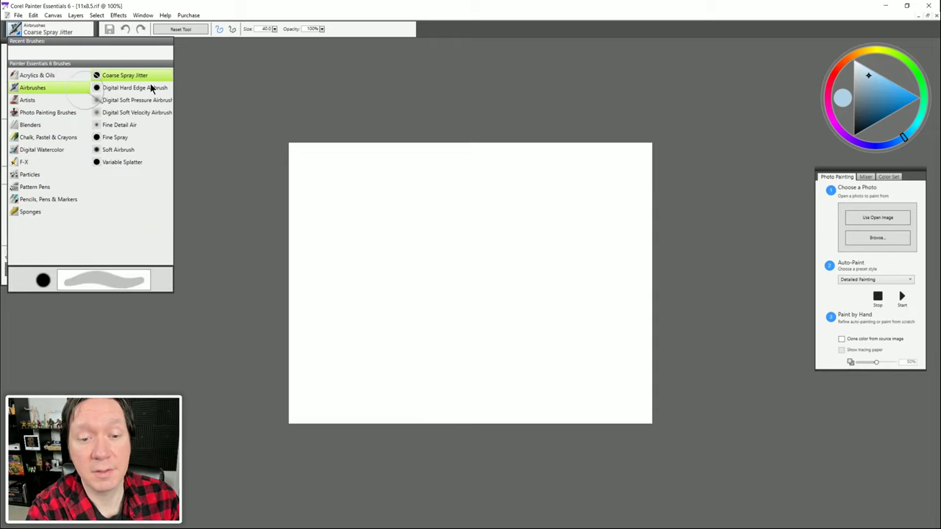
click(120, 150)
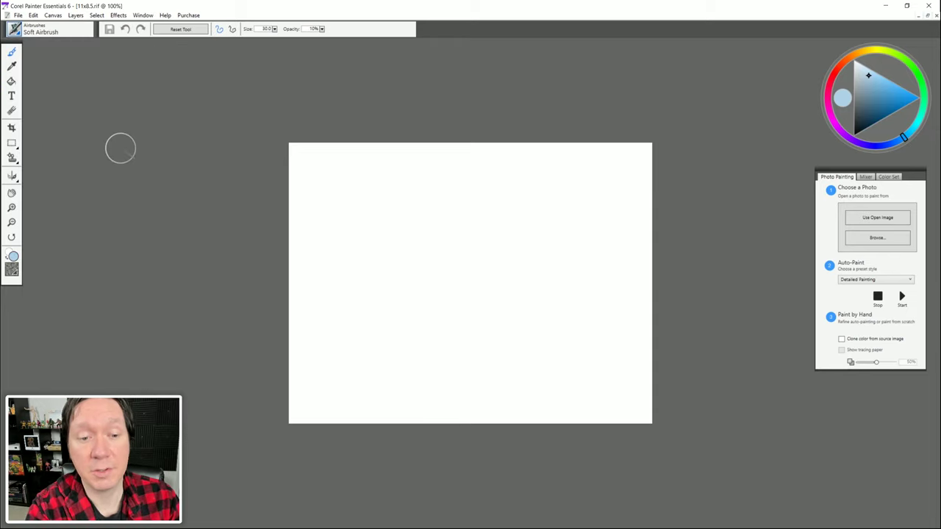
click(917, 99)
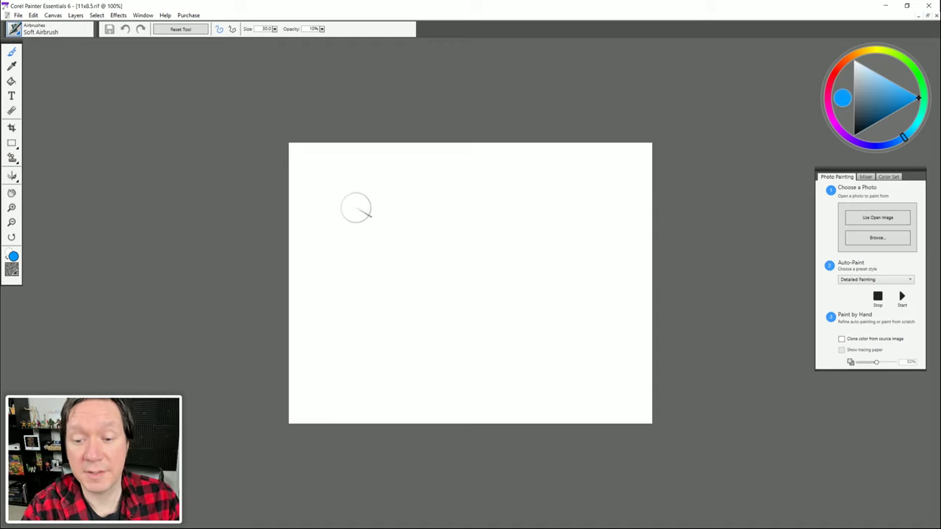
mouse_move(361, 199)
mouse_down()
mouse_move(338, 261)
mouse_move(372, 207)
mouse_move(334, 289)
mouse_move(378, 212)
mouse_move(352, 267)
mouse_move(383, 218)
mouse_move(345, 299)
mouse_move(382, 229)
mouse_move(369, 276)
mouse_move(399, 221)
mouse_move(369, 294)
mouse_move(402, 237)
mouse_move(382, 288)
mouse_move(413, 239)
mouse_move(386, 312)
mouse_move(430, 241)
mouse_move(402, 311)
mouse_move(448, 247)
mouse_move(423, 320)
mouse_move(455, 264)
mouse_move(462, 273)
mouse_move(453, 326)
mouse_move(478, 267)
mouse_move(466, 333)
mouse_move(477, 313)
mouse_move(485, 263)
mouse_move(481, 322)
mouse_move(495, 281)
mouse_move(495, 323)
mouse_move(504, 268)
mouse_move(507, 313)
mouse_move(515, 272)
mouse_move(521, 319)
mouse_move(537, 283)
mouse_up()
mouse_move(446, 183)
mouse_down()
mouse_move(478, 170)
mouse_move(441, 209)
mouse_move(480, 193)
mouse_move(454, 221)
mouse_move(502, 205)
mouse_move(476, 241)
mouse_move(505, 224)
mouse_move(515, 232)
mouse_move(506, 255)
mouse_move(549, 227)
mouse_move(553, 252)
mouse_move(580, 243)
mouse_up()
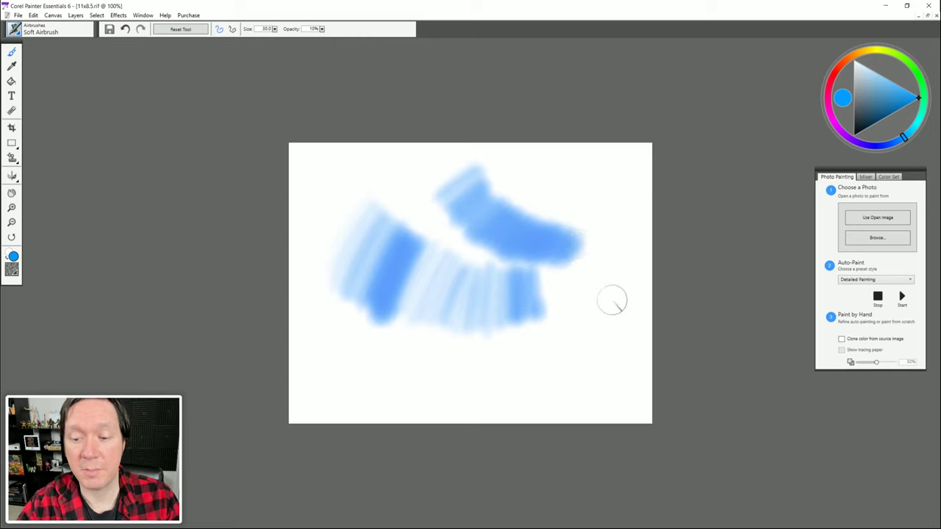
Step: Airbrush pinkish-red strokes over the left end of the larger blue band to overlap the two colors
click(832, 87)
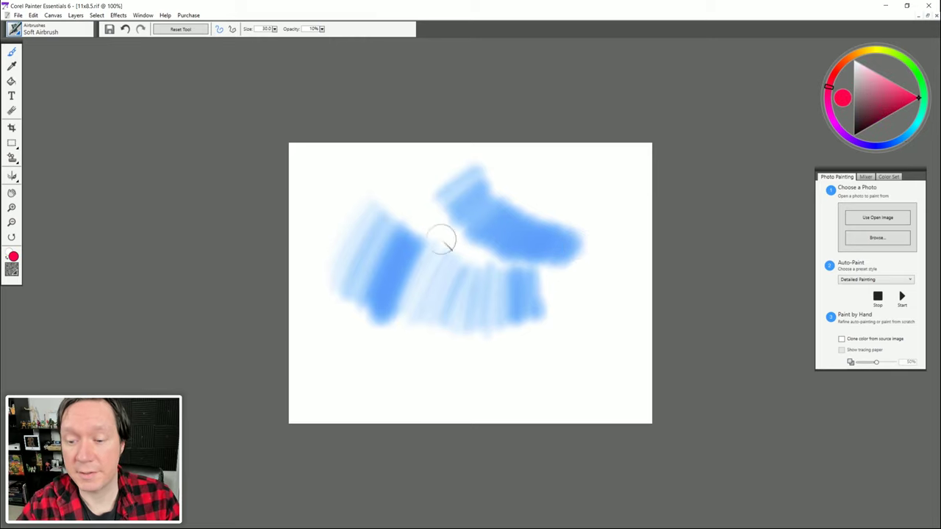
mouse_move(351, 223)
mouse_down()
mouse_move(342, 261)
mouse_move(367, 225)
mouse_move(376, 237)
mouse_move(360, 269)
mouse_move(368, 276)
mouse_move(396, 256)
mouse_move(358, 217)
mouse_move(323, 266)
mouse_move(377, 222)
mouse_move(353, 288)
mouse_move(398, 250)
mouse_move(383, 301)
mouse_move(400, 249)
mouse_move(360, 272)
mouse_move(368, 290)
mouse_move(404, 263)
mouse_move(411, 287)
mouse_up()
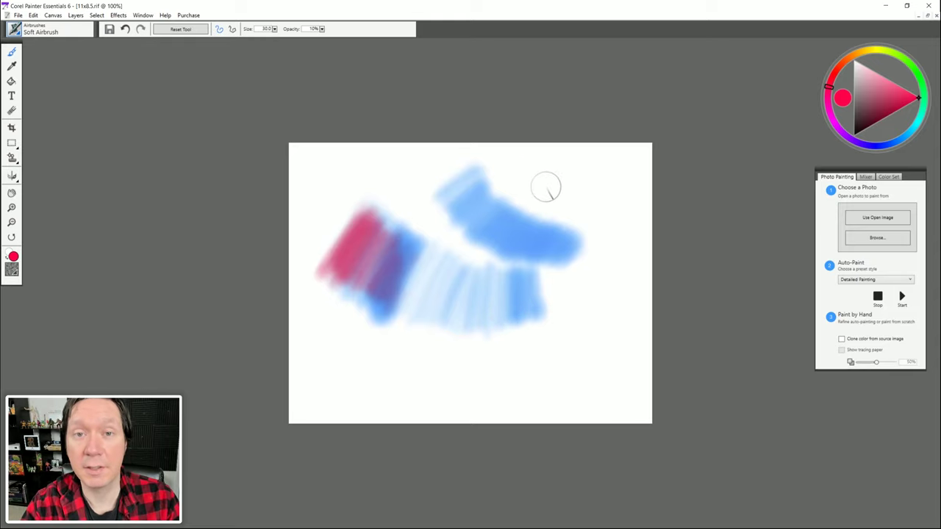
Step: Switch to the Scratchboard Tool brush from the Pencils, Pens & Markers category
click(15, 29)
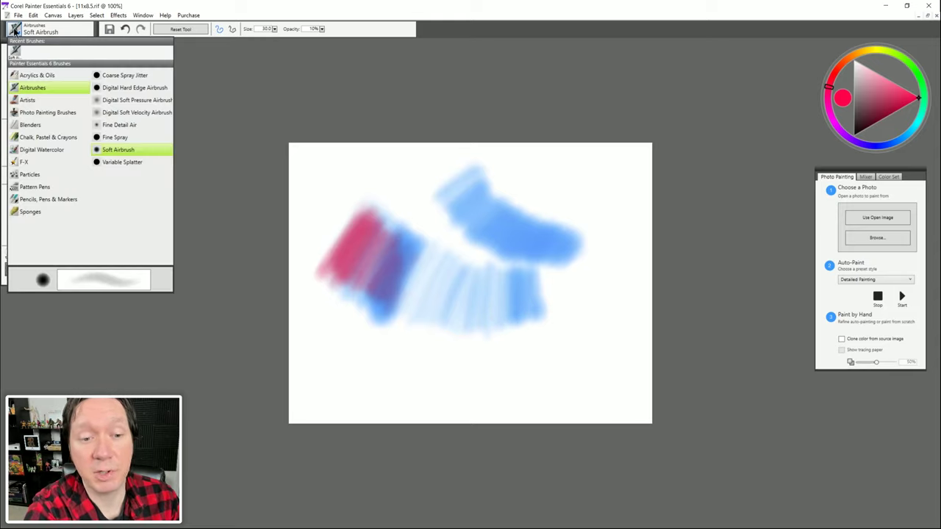
click(41, 200)
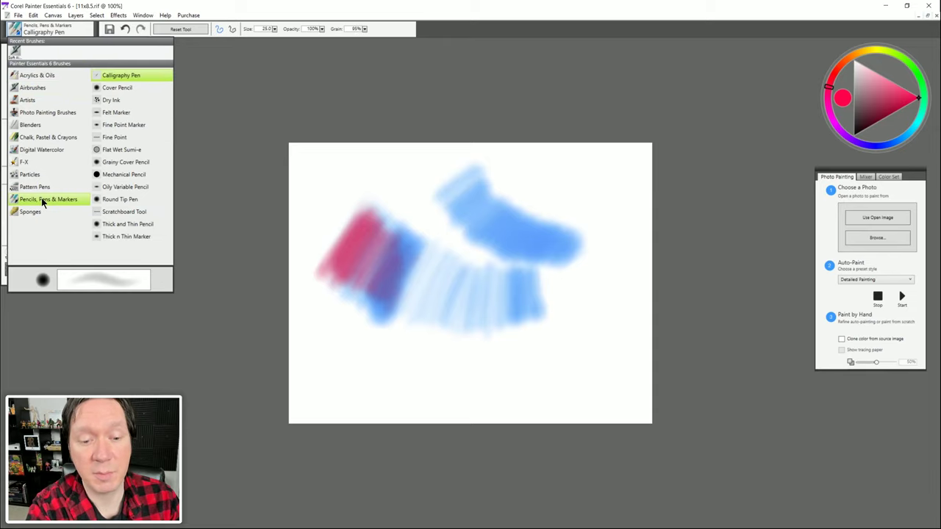
click(128, 211)
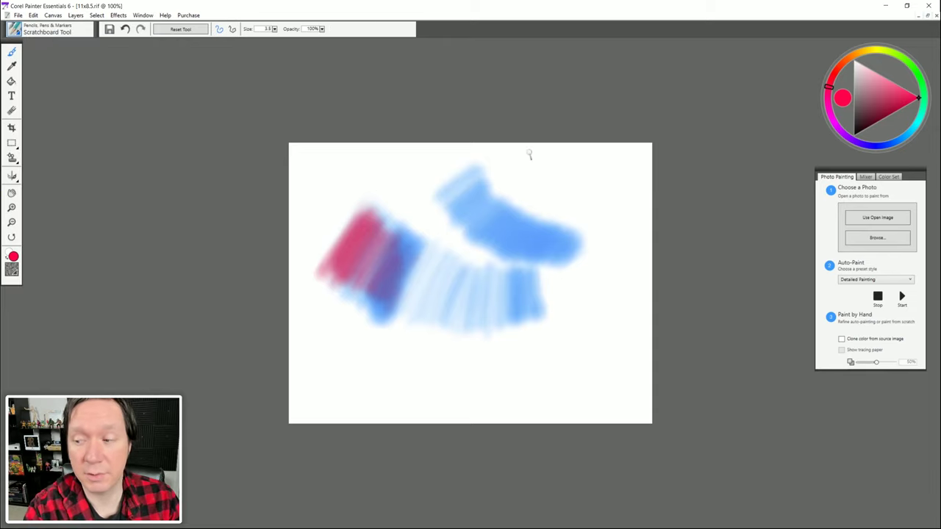
Step: Set the color to black and draw a continuous zigzag of varying thickness diagonally across the airbrushed bands
drag(862, 128, 853, 137)
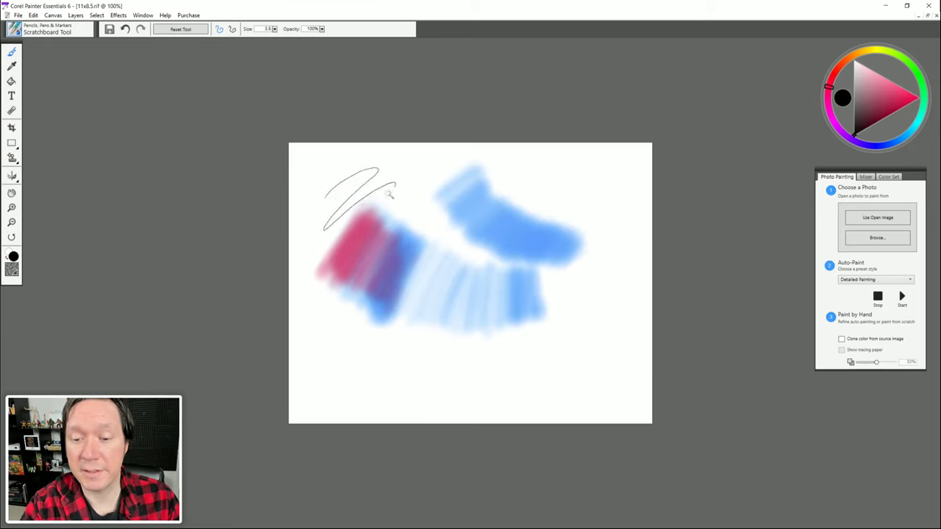
mouse_move(404, 201)
mouse_down()
mouse_move(353, 303)
mouse_move(419, 239)
mouse_move(421, 264)
mouse_move(367, 351)
mouse_move(457, 250)
mouse_move(416, 338)
mouse_move(439, 336)
mouse_move(507, 269)
mouse_move(463, 350)
mouse_move(514, 303)
mouse_move(596, 342)
mouse_up()
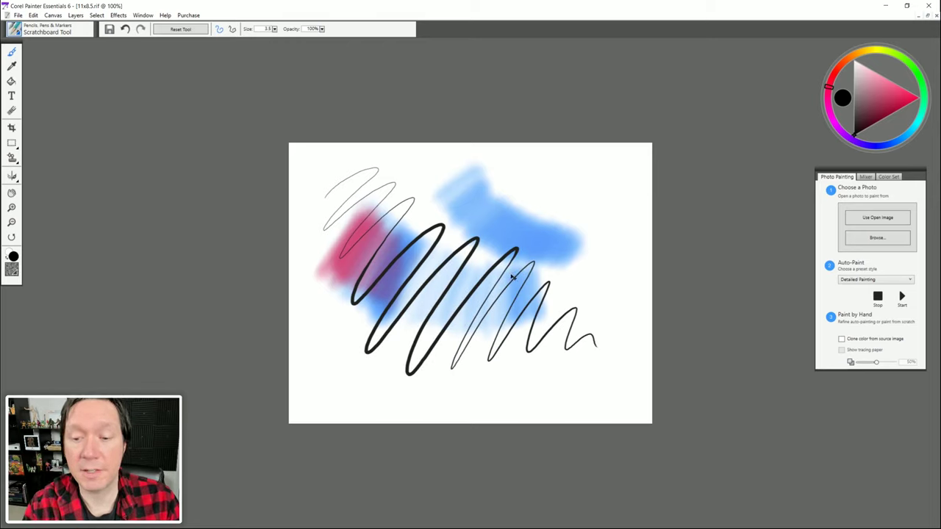
Step: Undo the black zigzag and all airbrush strokes until the canvas is blank
click(125, 31)
key(ctrl+z)
key(ctrl+z)
key(ctrl+z)
key(ctrl+z)
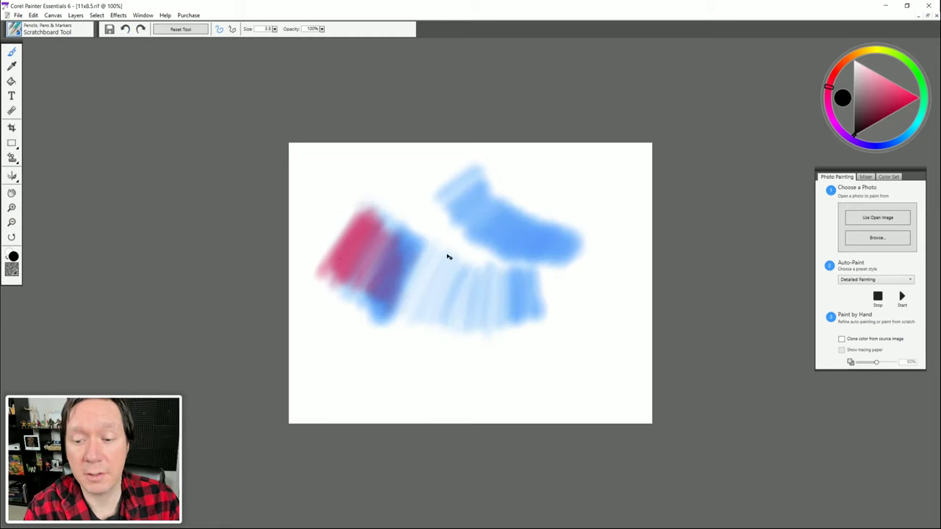
key(ctrl+z)
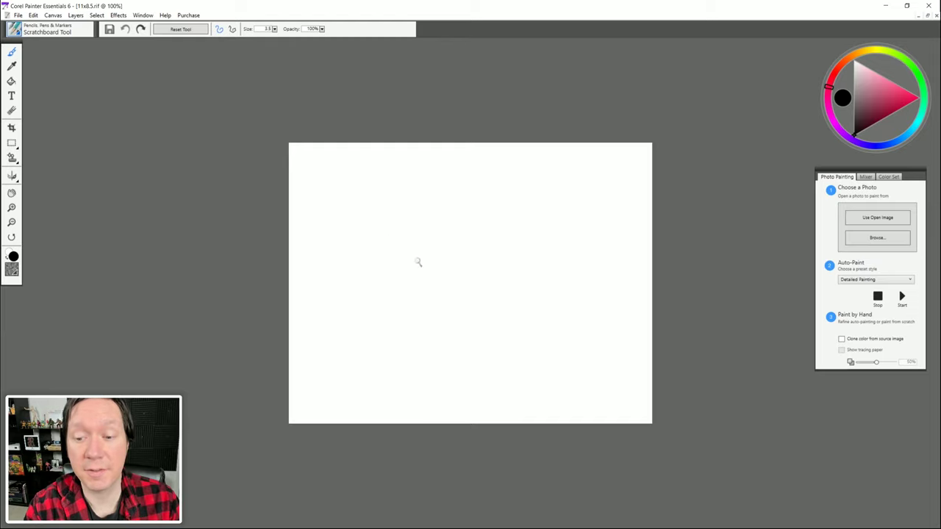
Step: Redo several of the undone strokes and undo them again to return to the blank canvas
click(142, 29)
click(142, 29)
click(141, 30)
click(141, 30)
click(125, 31)
click(125, 31)
click(126, 30)
click(127, 31)
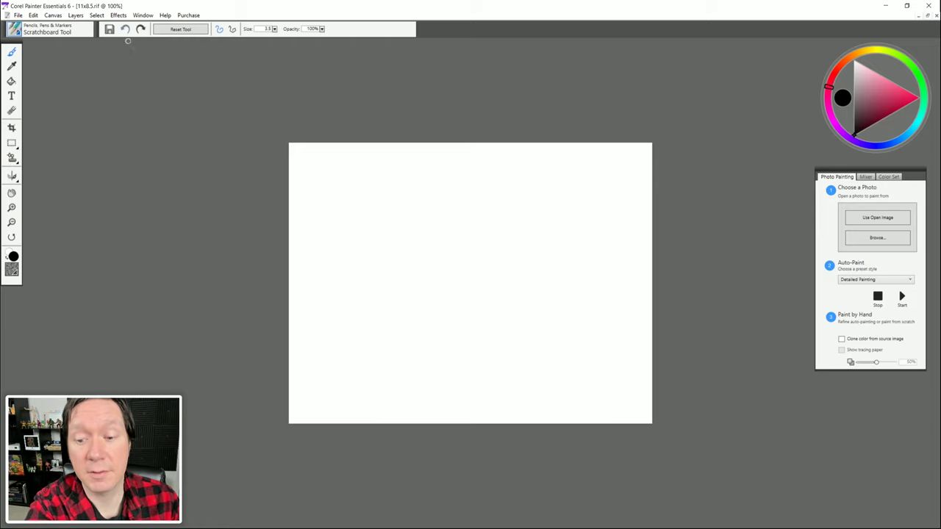
Step: Switch to the Fine Spray brush from the Airbrushes category
click(14, 30)
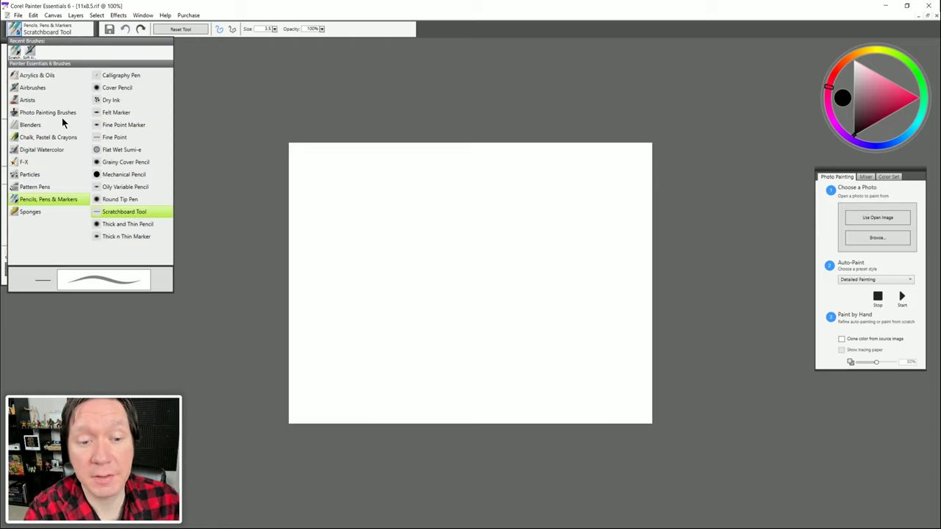
click(43, 88)
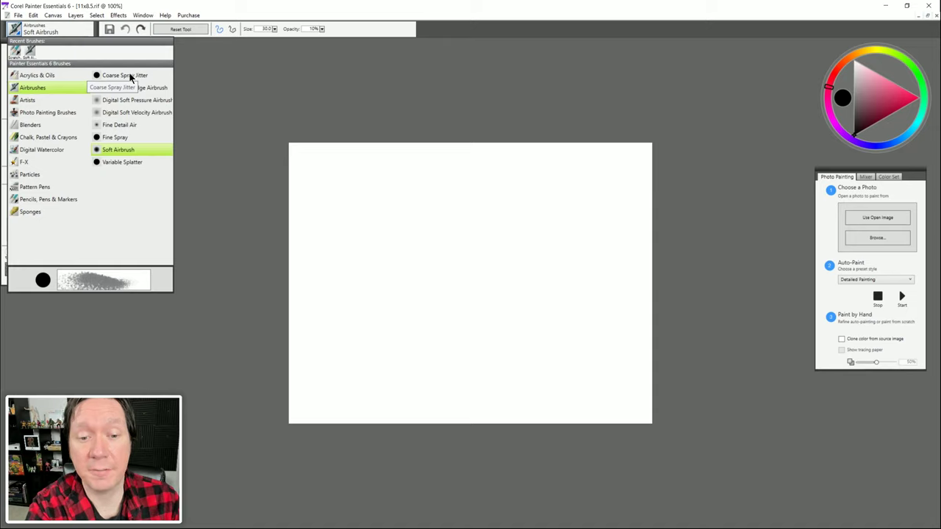
click(116, 137)
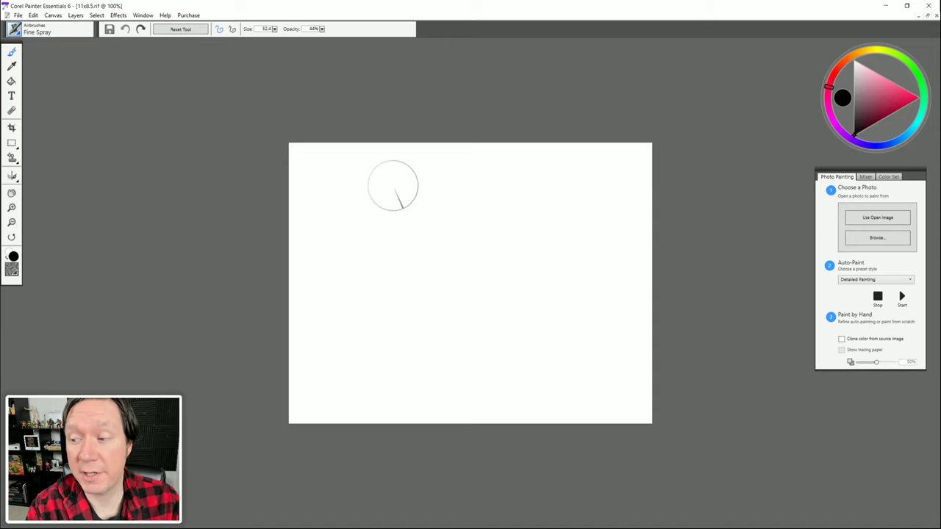
Step: Spray black speckled patches over the canvas, mixing dense round spots with wide, angled sprays
mouse_move(382, 250)
mouse_down()
mouse_move(429, 219)
mouse_move(482, 231)
mouse_move(492, 196)
mouse_move(445, 210)
mouse_move(473, 245)
mouse_move(542, 222)
mouse_move(535, 195)
mouse_move(530, 215)
mouse_move(550, 248)
mouse_move(596, 196)
mouse_up()
drag(343, 329, 332, 331)
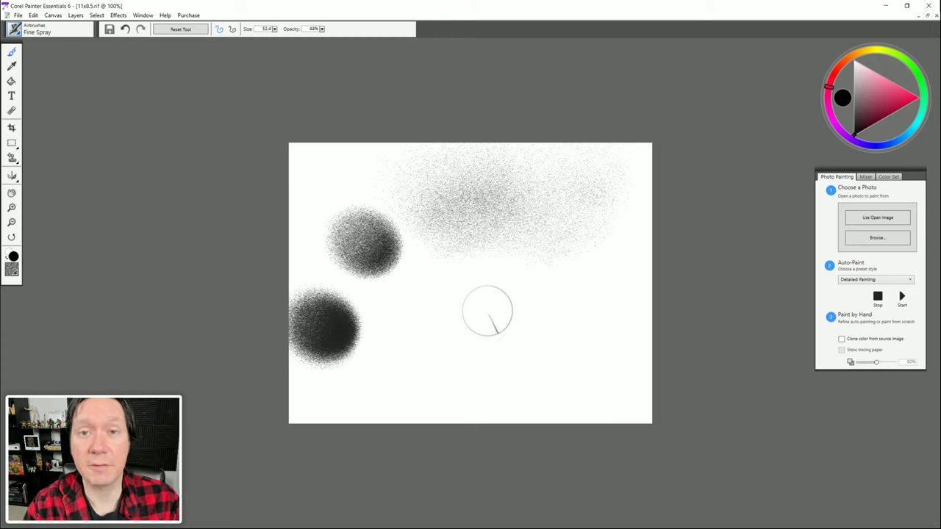
mouse_move(437, 308)
mouse_down()
mouse_move(435, 300)
mouse_move(439, 332)
mouse_move(456, 331)
mouse_move(460, 316)
mouse_up()
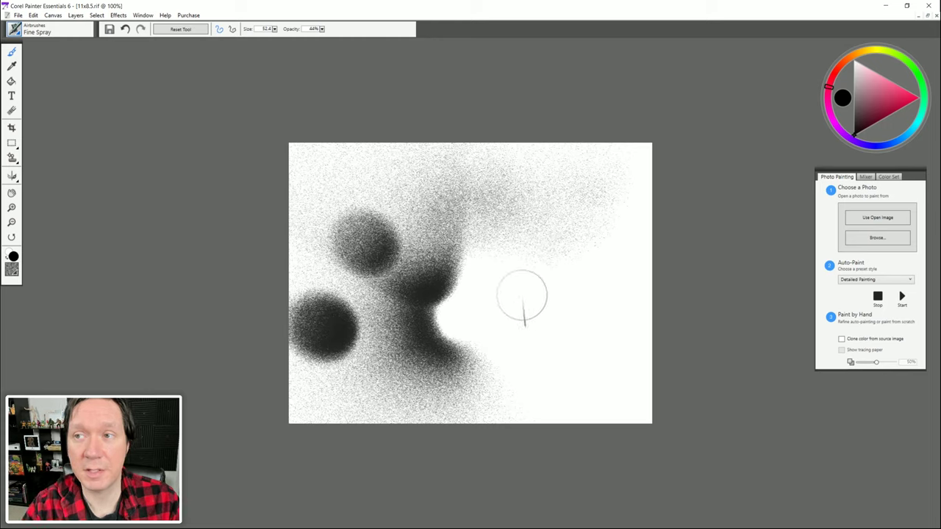
drag(529, 331, 523, 333)
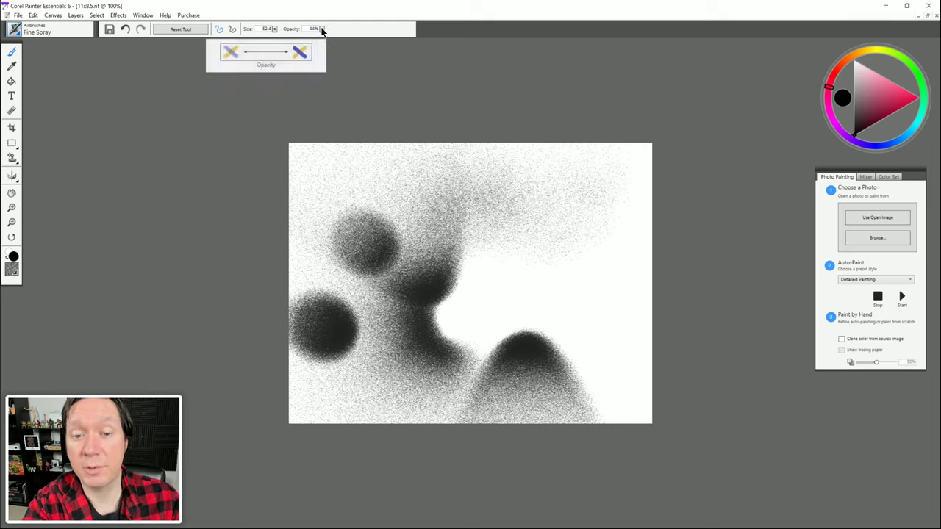
Step: Spray saturated red over the middle of the canvas, first at 4% opacity and again at 83% opacity
click(911, 104)
mouse_move(527, 226)
mouse_down()
mouse_move(473, 279)
mouse_move(535, 288)
mouse_move(477, 274)
mouse_move(527, 284)
mouse_move(559, 314)
mouse_move(567, 266)
mouse_move(494, 273)
mouse_move(487, 332)
mouse_move(592, 303)
mouse_move(569, 269)
mouse_move(467, 291)
mouse_move(588, 296)
mouse_move(505, 274)
mouse_move(562, 323)
mouse_move(530, 276)
mouse_move(515, 290)
mouse_move(533, 331)
mouse_move(544, 309)
mouse_up()
click(321, 29)
click(231, 41)
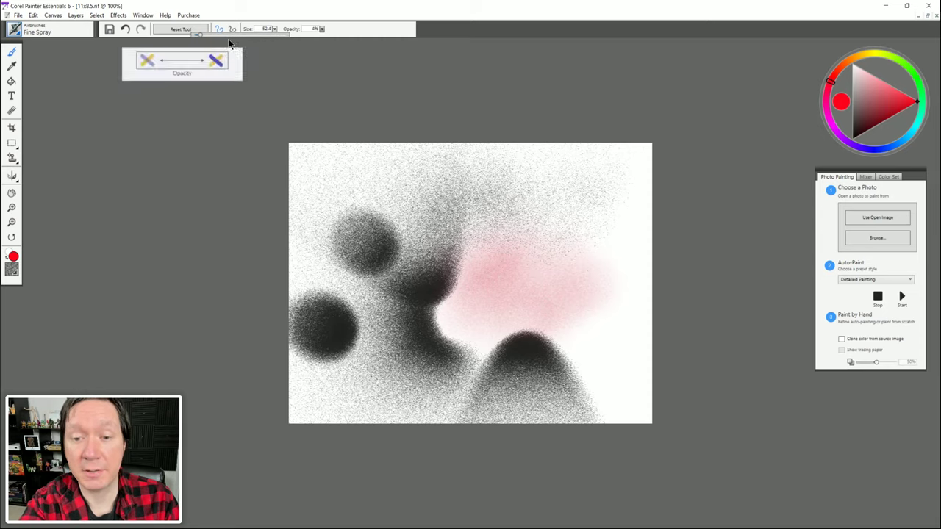
mouse_move(518, 209)
mouse_down()
mouse_move(470, 187)
mouse_move(397, 253)
mouse_move(430, 284)
mouse_move(382, 258)
mouse_move(547, 279)
mouse_up()
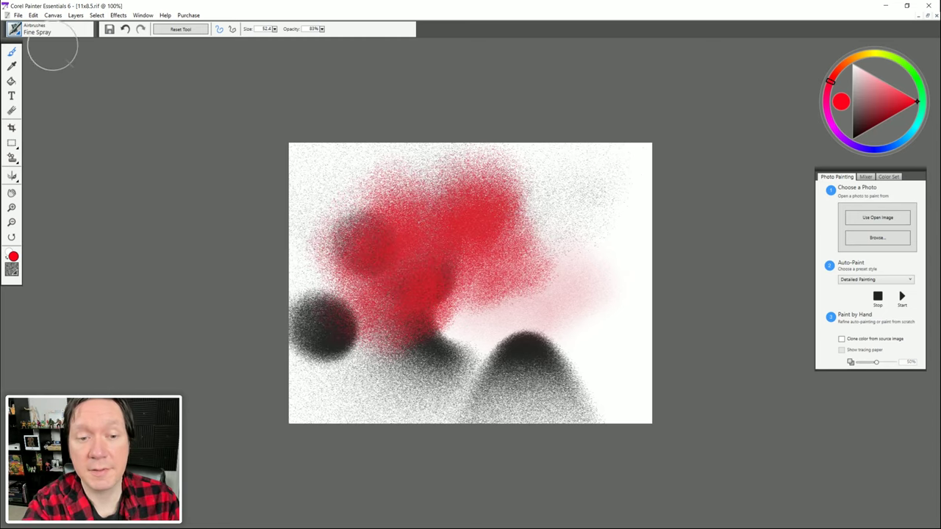
Step: Switch back to the Scratchboard Tool from the recent brushes and set the color to saturated blue
click(14, 30)
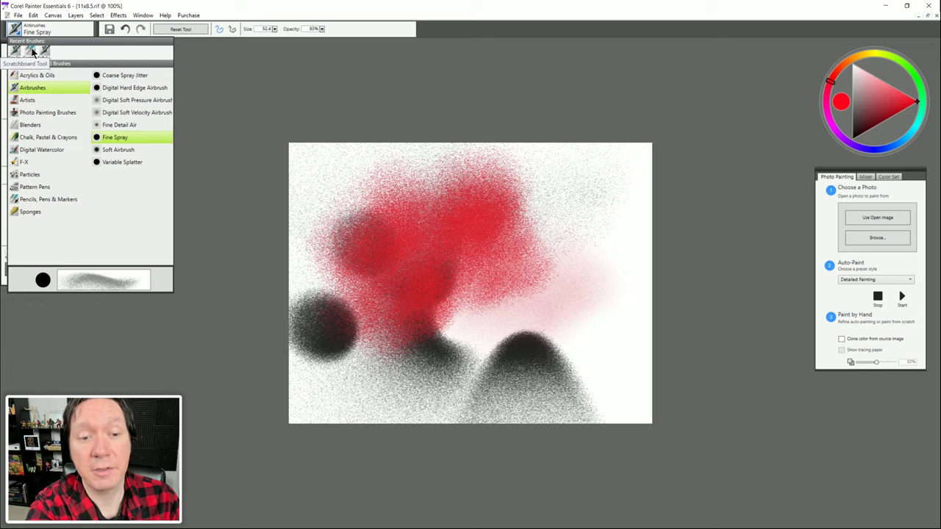
click(30, 52)
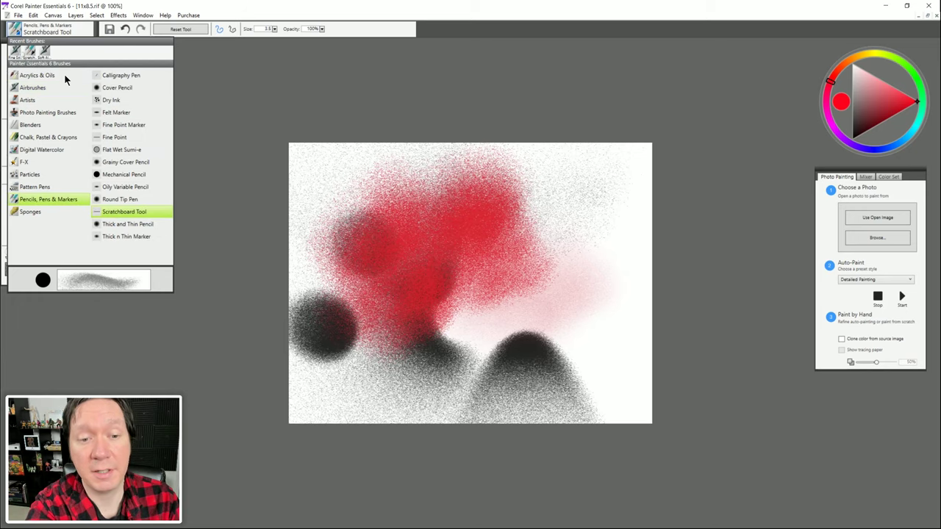
click(668, 154)
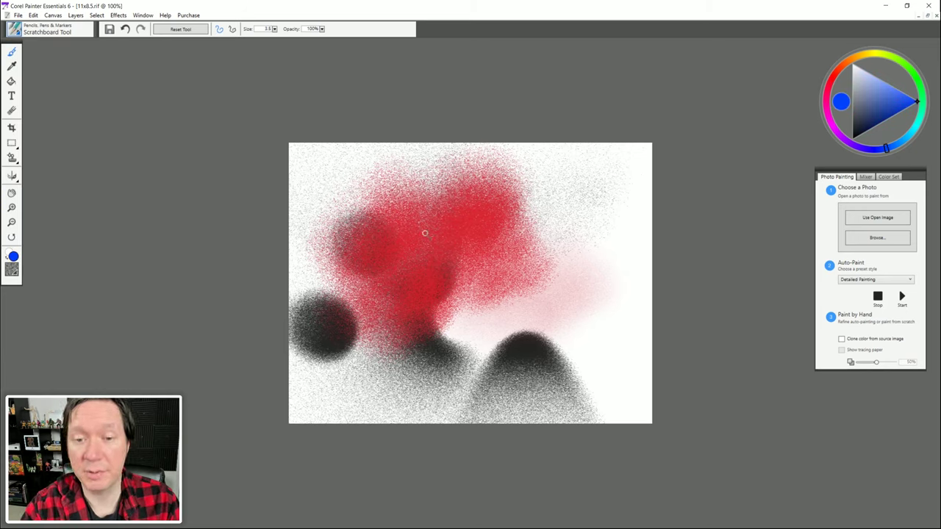
Step: Enlarge the Scratchboard Tool's brush size in increments and step it back down to 7.3
click(258, 28)
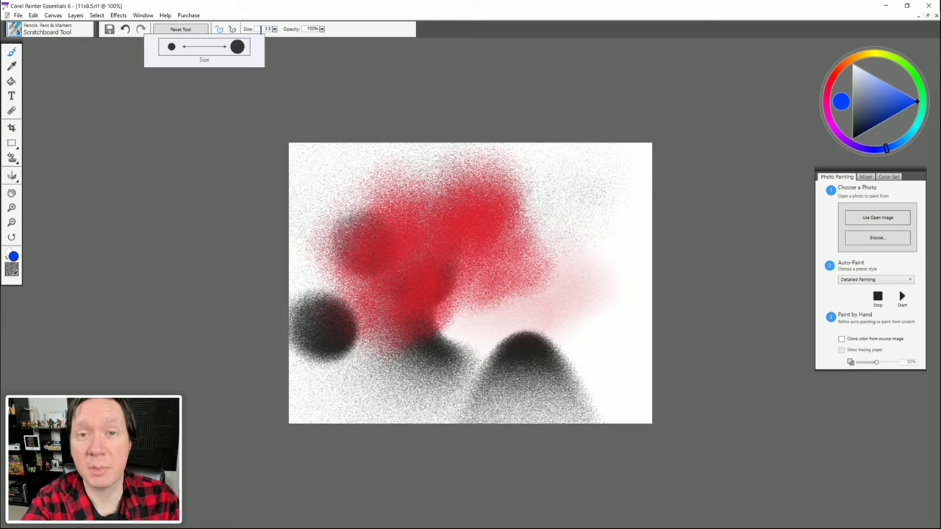
click(260, 30)
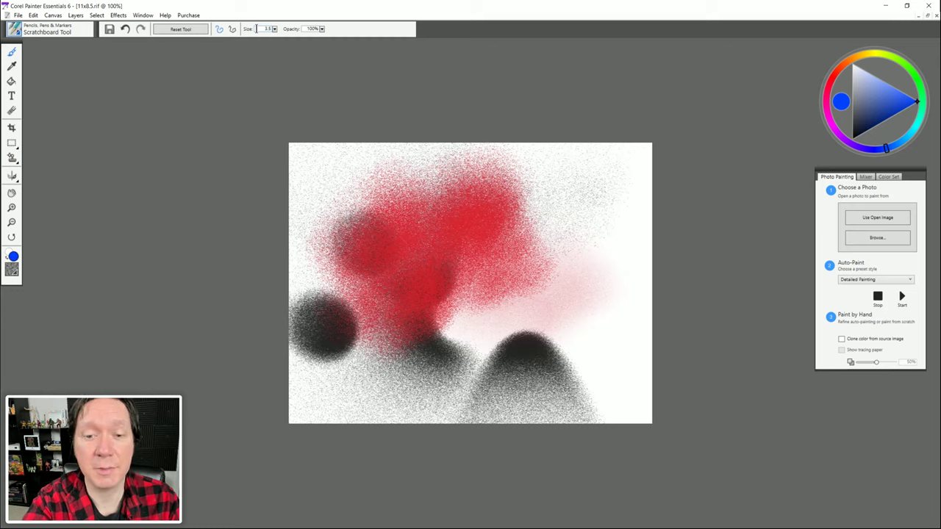
key(bracketright)
key(bracketright)
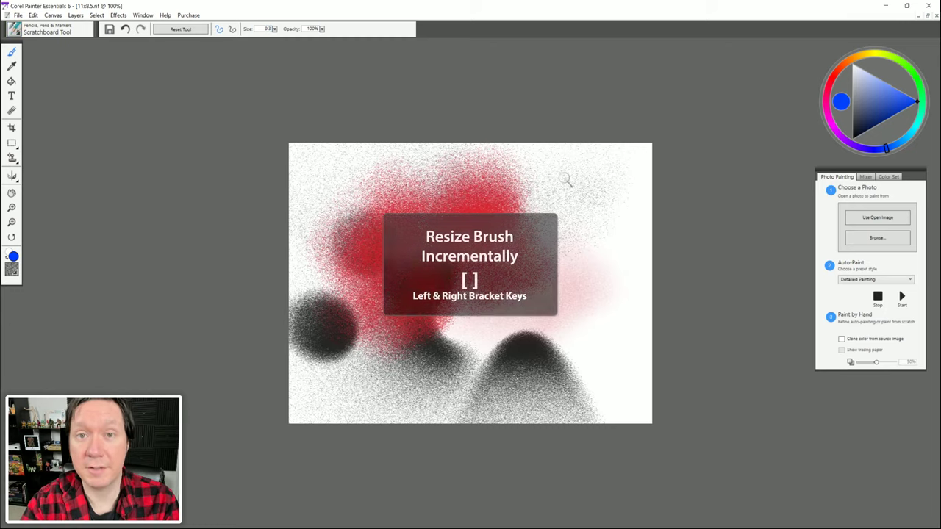
key(bracketleft)
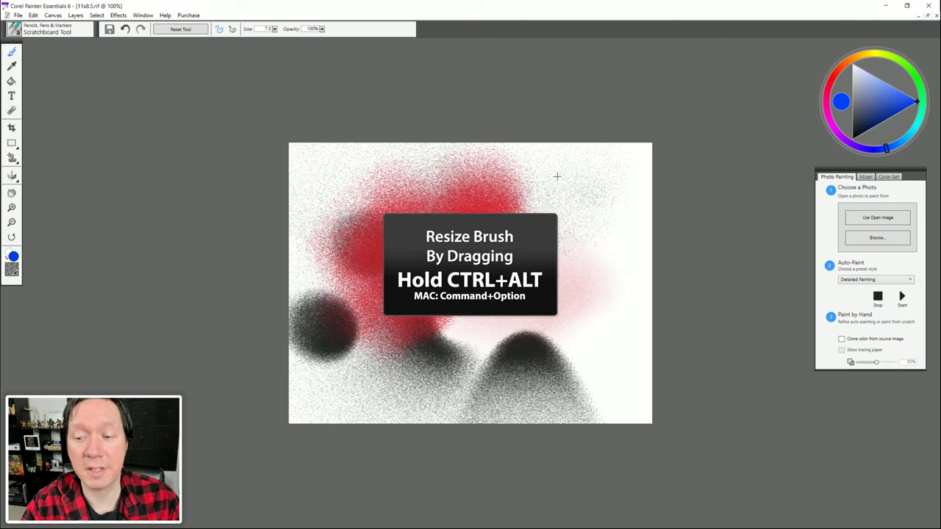
Step: Resize the brush interactively on the canvas with a few blue test strokes, bringing the size to 4.0
mouse_move(558, 176)
mouse_down()
mouse_move(603, 176)
mouse_move(562, 177)
mouse_move(583, 194)
mouse_move(566, 178)
mouse_move(551, 180)
mouse_move(543, 258)
mouse_move(553, 280)
mouse_move(618, 327)
mouse_move(480, 314)
mouse_move(414, 243)
mouse_move(388, 276)
mouse_up()
mouse_move(344, 201)
mouse_down()
mouse_move(371, 233)
mouse_move(360, 213)
mouse_up()
mouse_move(343, 176)
mouse_down()
mouse_move(360, 267)
mouse_move(420, 330)
mouse_move(488, 210)
mouse_move(567, 342)
mouse_up()
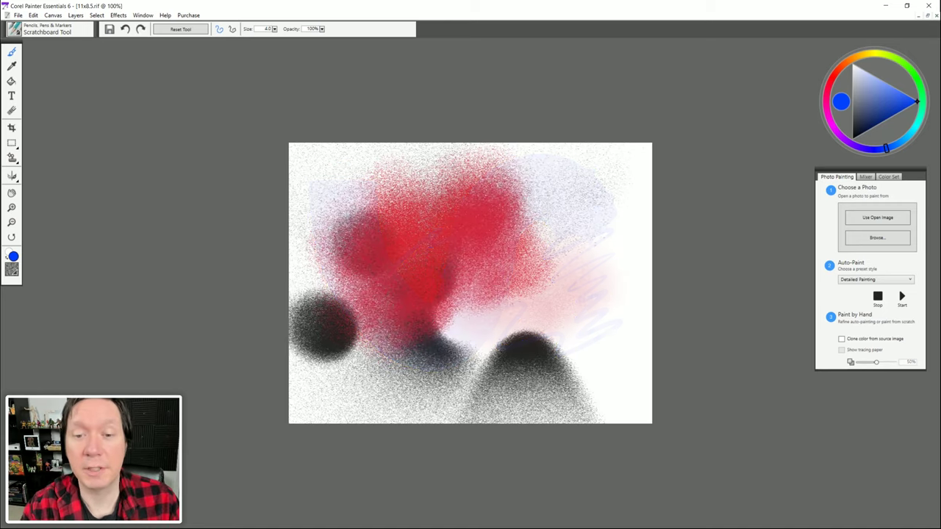
Step: Draw a blue freehand zigzag, a long segmented line with straight line strokes, and a short freehand squiggle
mouse_move(336, 188)
mouse_down()
mouse_move(377, 172)
mouse_move(379, 200)
mouse_move(321, 288)
mouse_move(397, 214)
mouse_move(367, 279)
mouse_move(389, 300)
mouse_move(445, 261)
mouse_up()
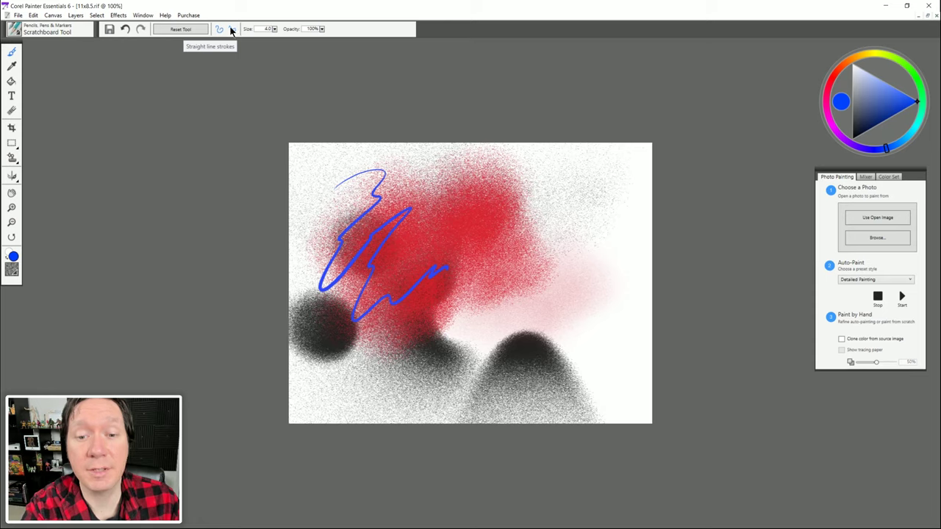
mouse_move(439, 178)
mouse_down()
mouse_move(522, 190)
mouse_move(550, 217)
mouse_move(551, 240)
mouse_move(547, 261)
mouse_move(407, 358)
mouse_move(407, 370)
mouse_move(448, 404)
mouse_move(506, 397)
mouse_move(549, 335)
mouse_move(589, 305)
mouse_move(609, 233)
mouse_up()
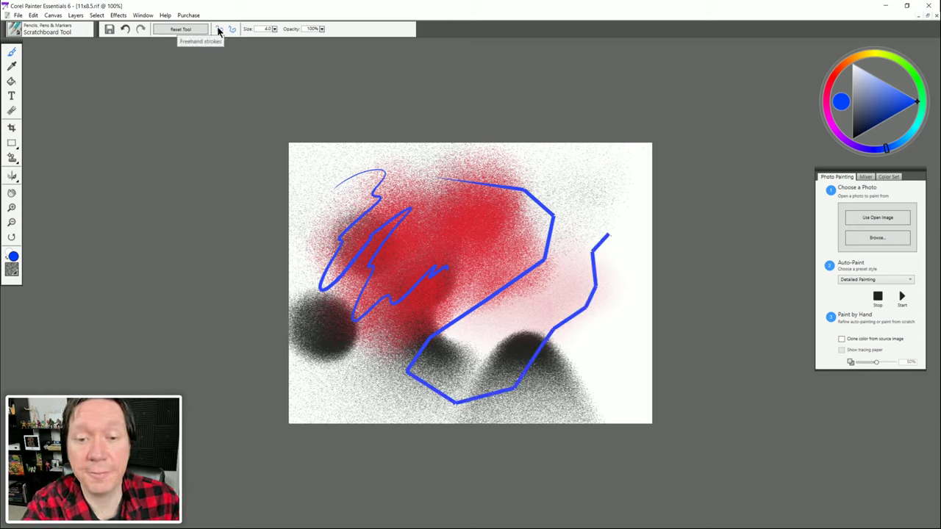
mouse_move(608, 222)
mouse_down()
mouse_move(607, 206)
mouse_move(563, 174)
mouse_up()
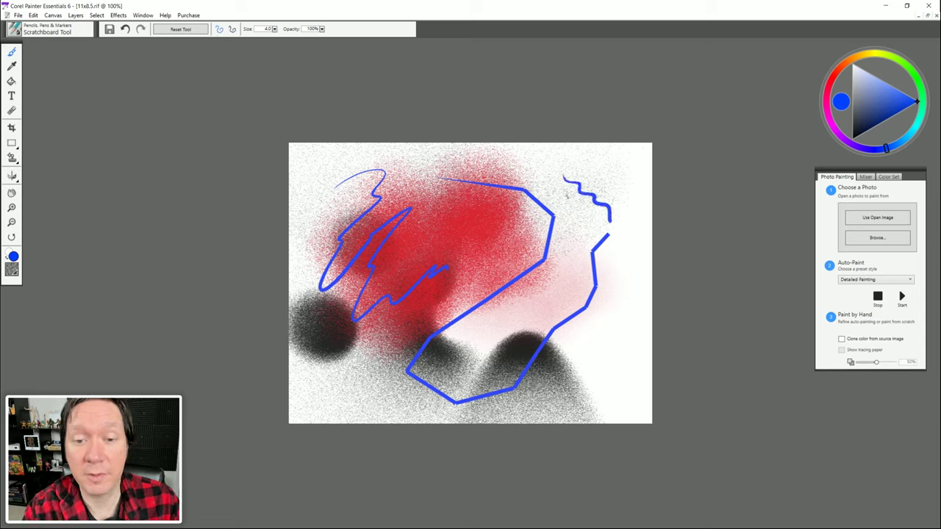
Step: Draw a five-segment blue line down the right side of the canvas using straight line strokes
click(231, 30)
click(608, 175)
click(628, 196)
click(632, 245)
click(614, 332)
click(596, 351)
click(570, 366)
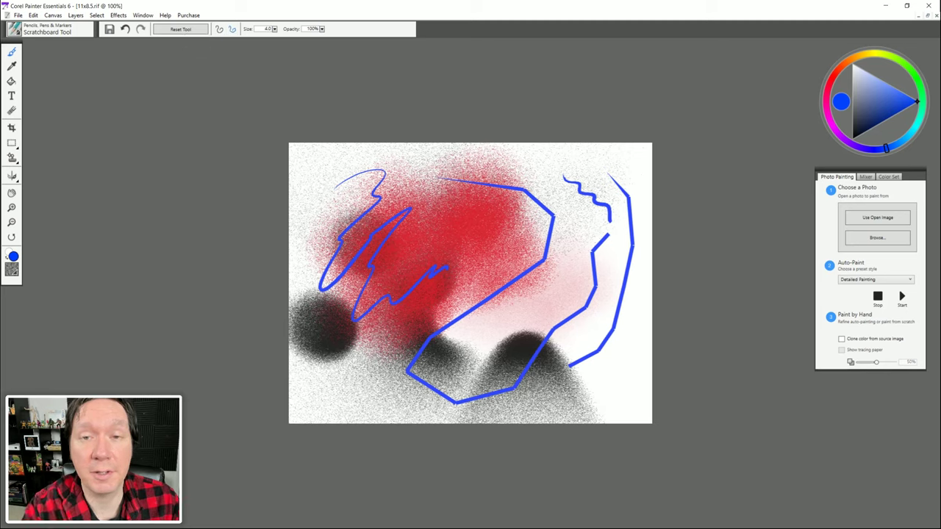
Step: Alternate between freehand and straight line strokes, adding blue wavy lines near the canvas top and angular lines below them
key(b)
mouse_move(519, 161)
mouse_down()
mouse_move(406, 158)
mouse_move(450, 212)
mouse_move(452, 244)
mouse_move(493, 204)
mouse_move(525, 240)
mouse_up()
mouse_move(531, 184)
mouse_down()
mouse_move(535, 215)
mouse_move(566, 203)
mouse_move(570, 213)
mouse_up()
drag(563, 247, 487, 331)
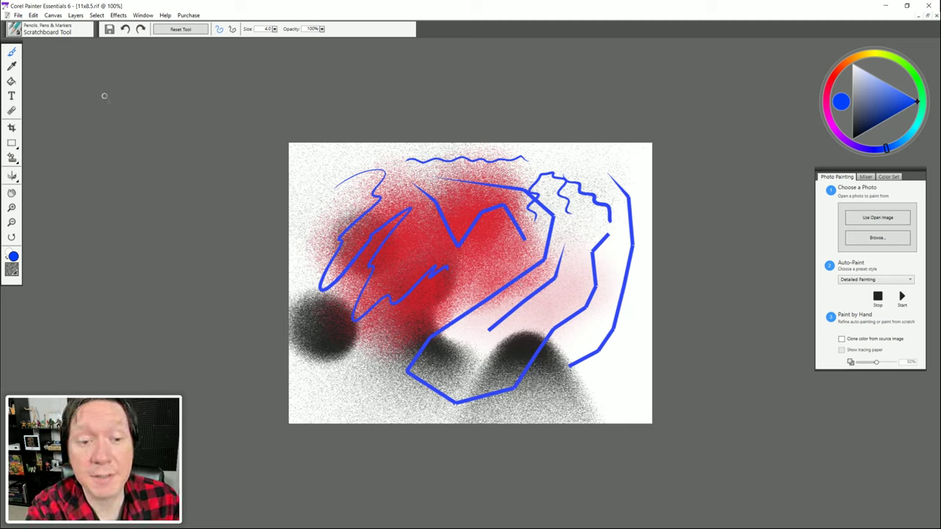
Step: Select the entire canvas, clear its contents, and deselect
click(94, 17)
click(76, 33)
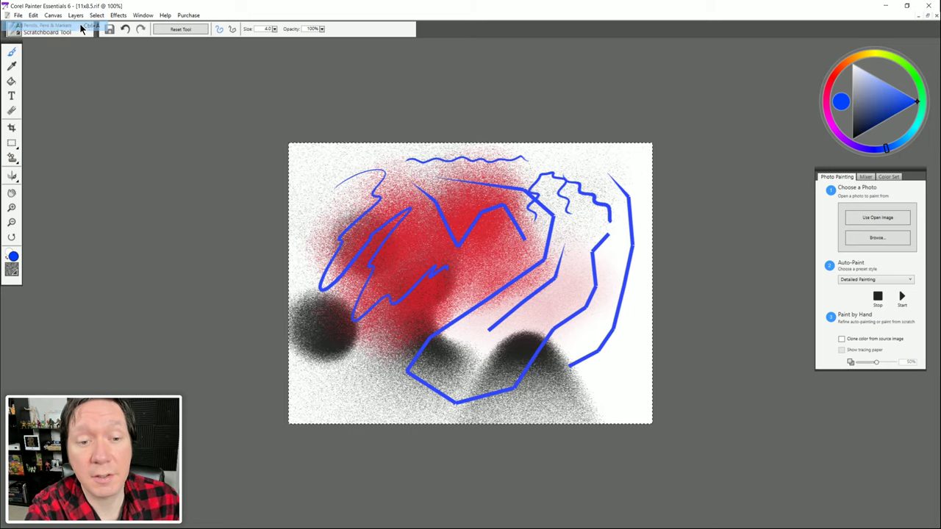
click(33, 15)
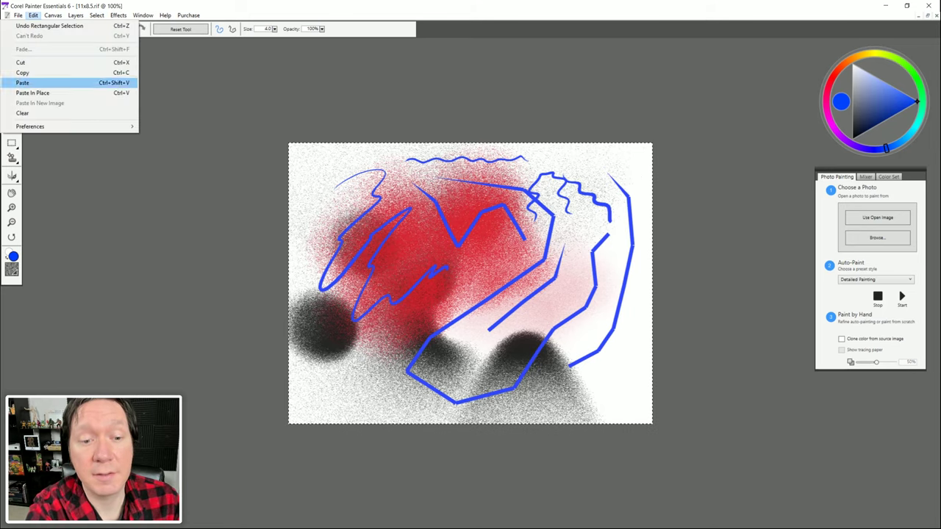
click(22, 112)
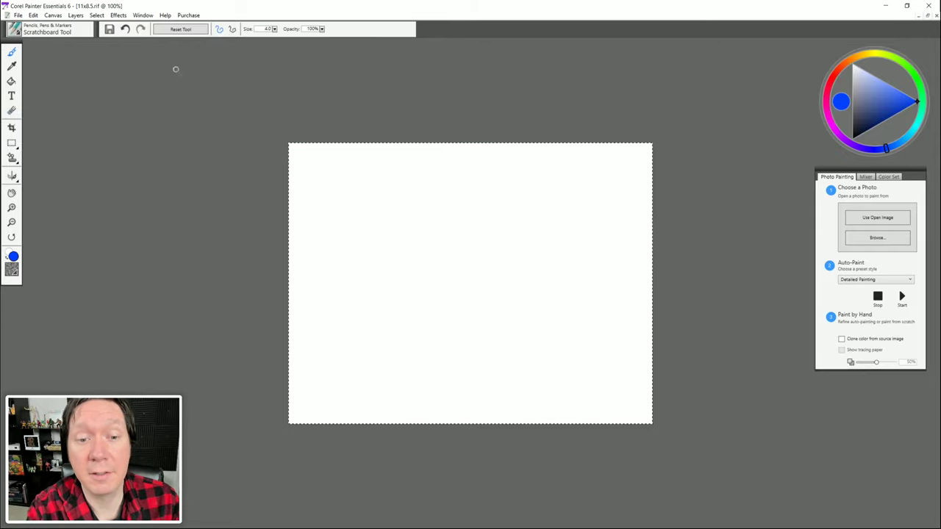
click(96, 15)
click(23, 36)
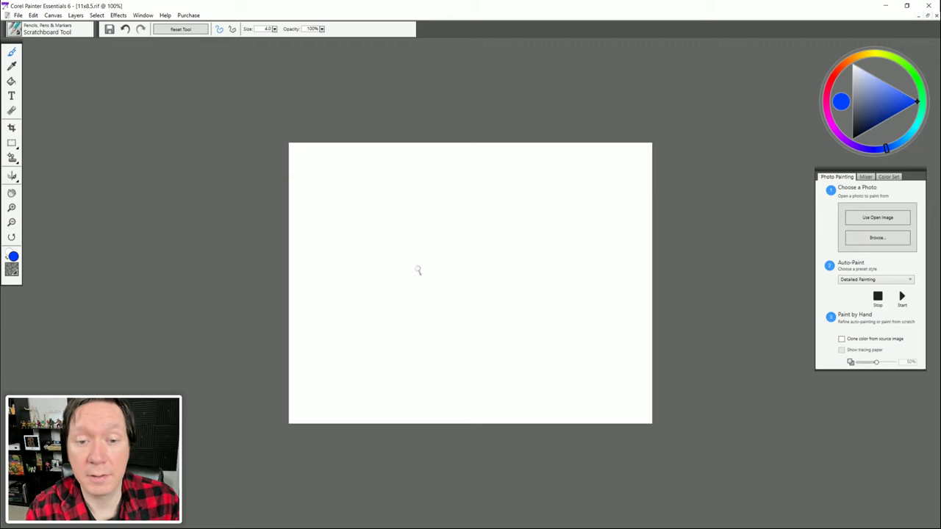
click(97, 16)
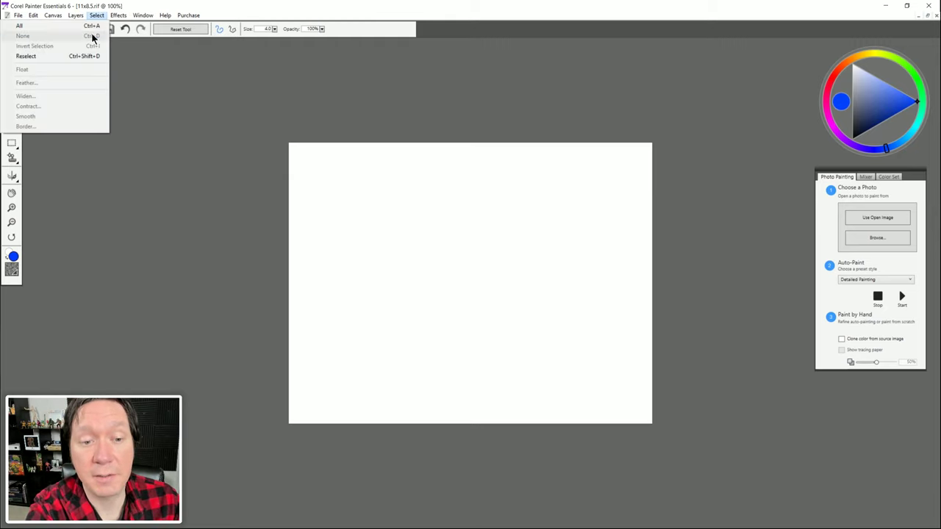
click(246, 15)
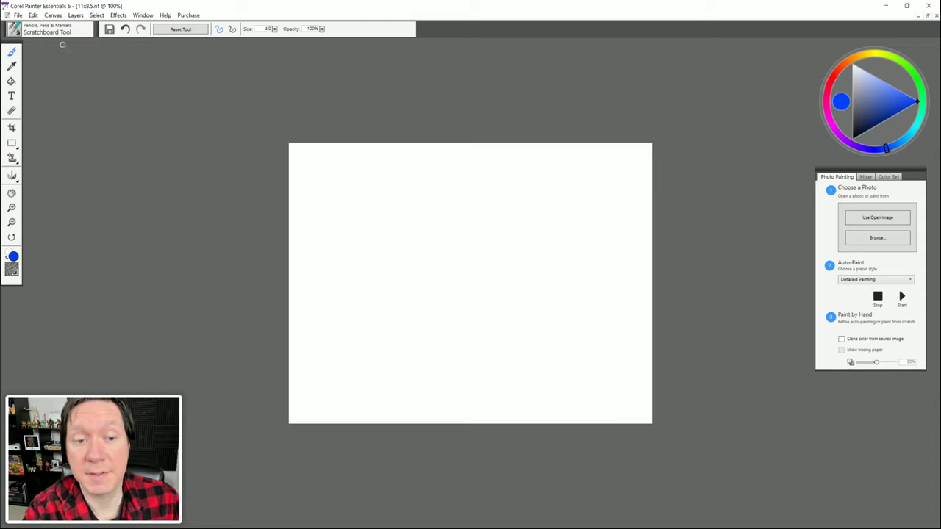
Step: Switch to the Flow Flare brush from the Particles category
click(16, 30)
click(31, 174)
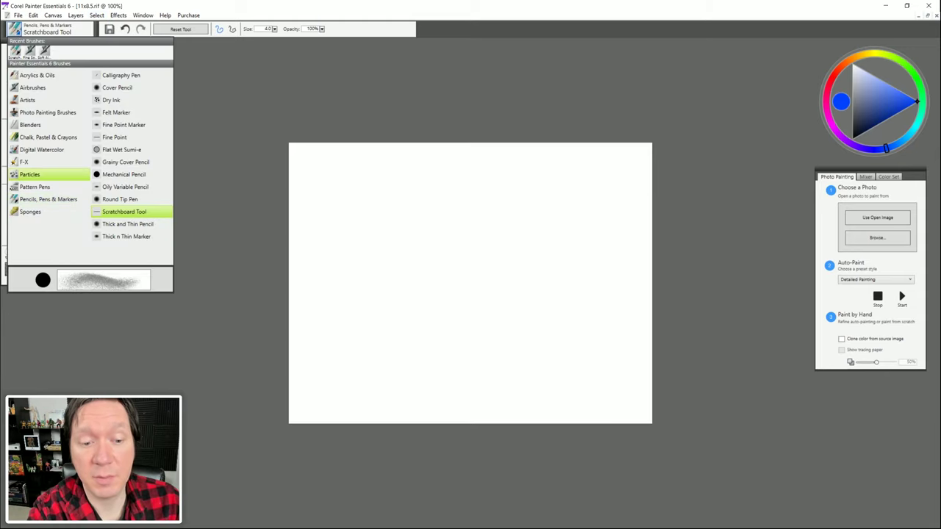
click(116, 86)
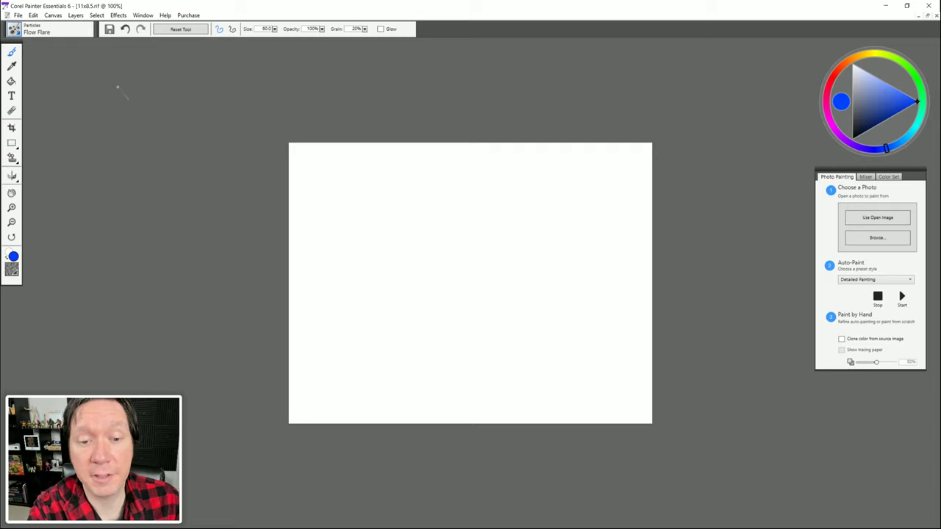
double_click(354, 28)
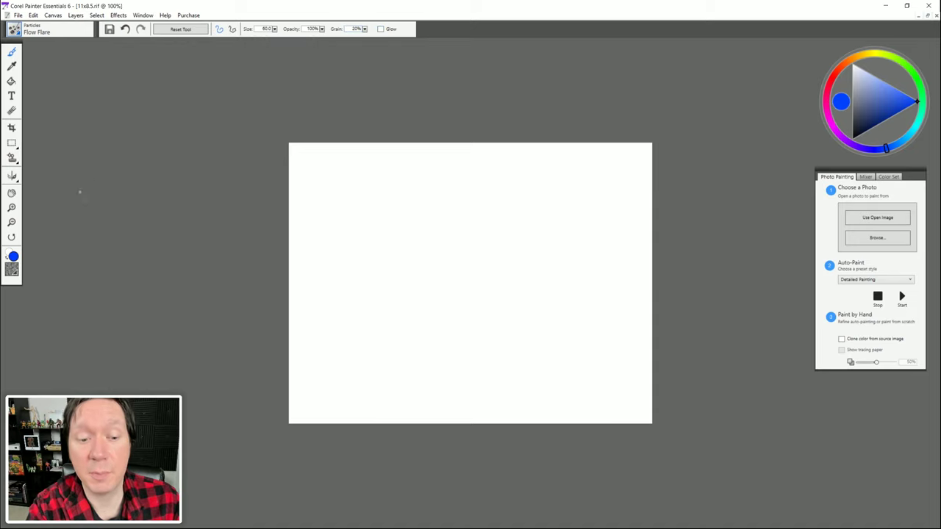
Step: Try a blue Flow Flare burst on the left side of the white canvas and undo it
click(12, 271)
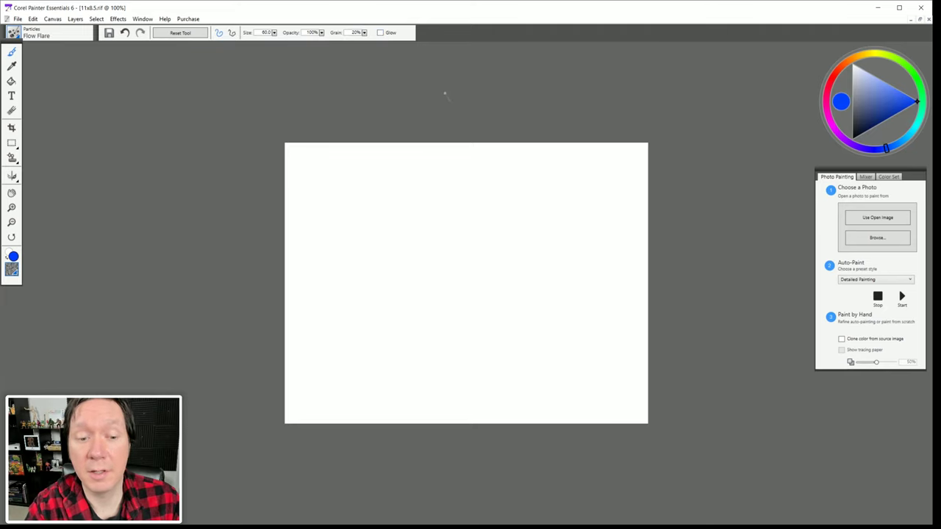
drag(342, 250, 340, 249)
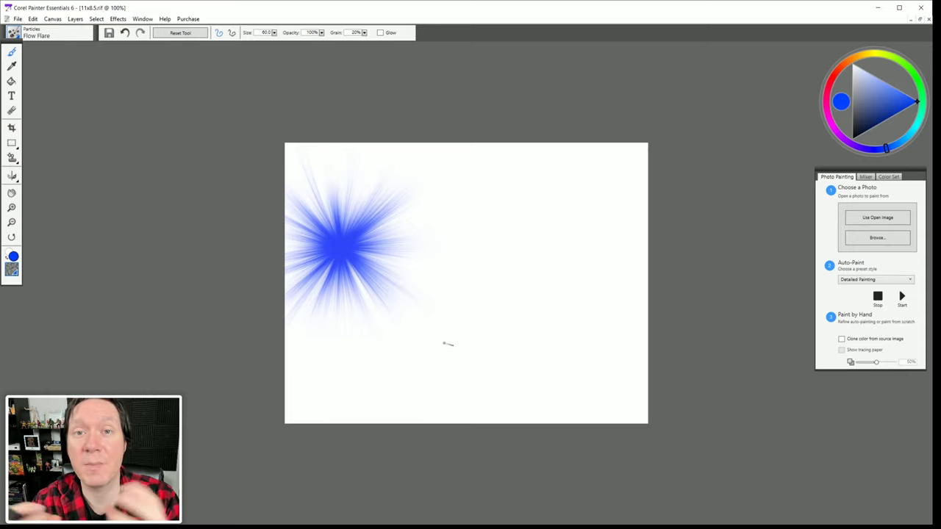
key(ctrl+z)
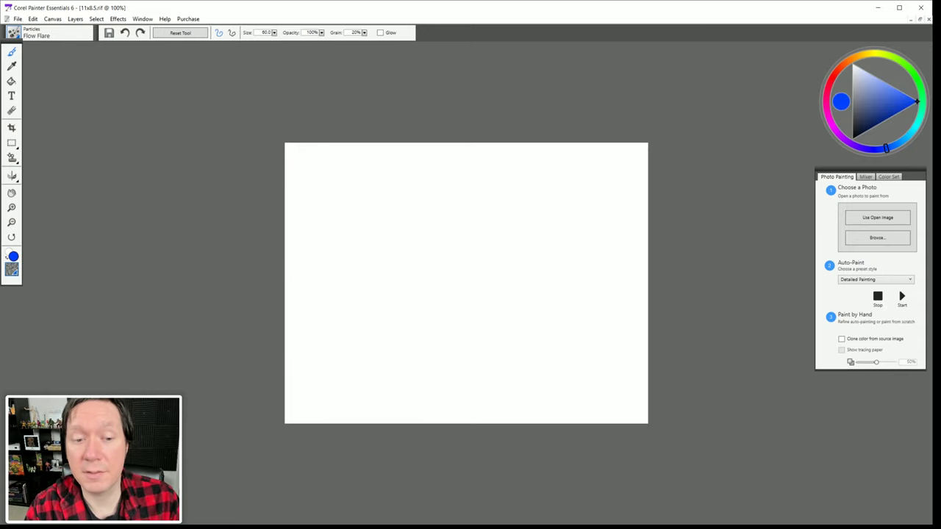
Step: Fill the whole canvas with black using the Paint Bucket
click(11, 82)
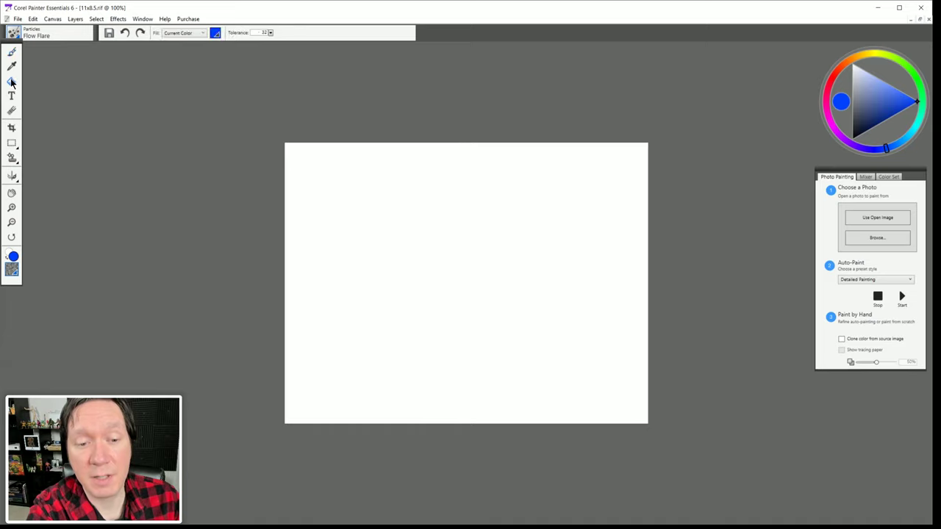
drag(861, 110, 836, 168)
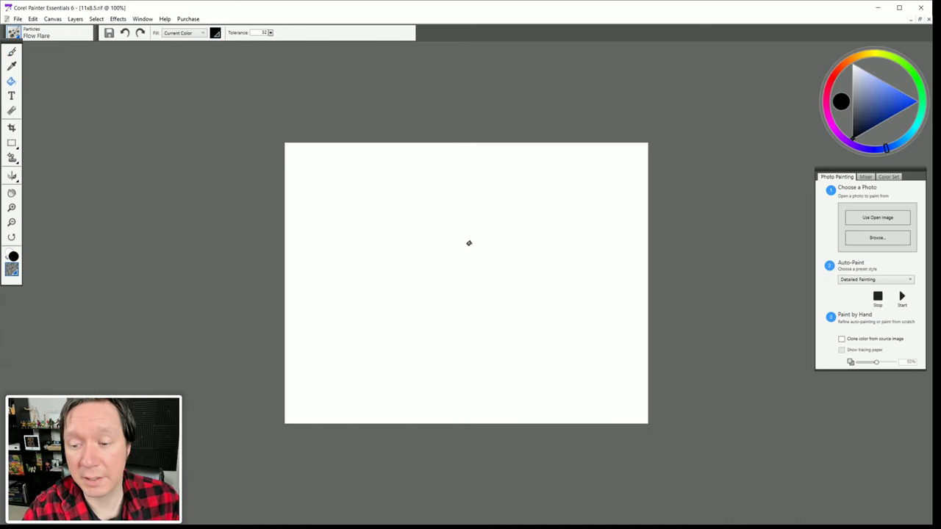
click(454, 253)
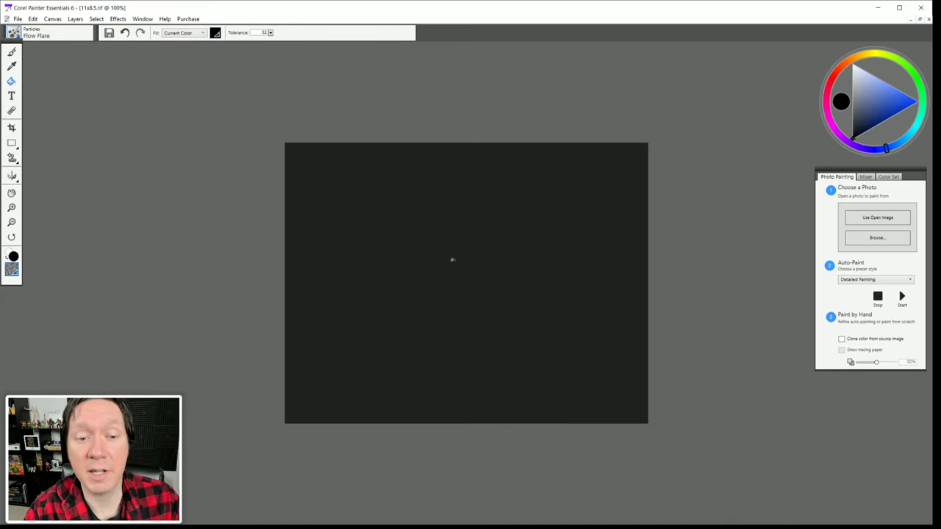
Step: Enable Glow for the Flow Flare brush and paint four bright blue flares across the upper half of the black canvas
click(11, 51)
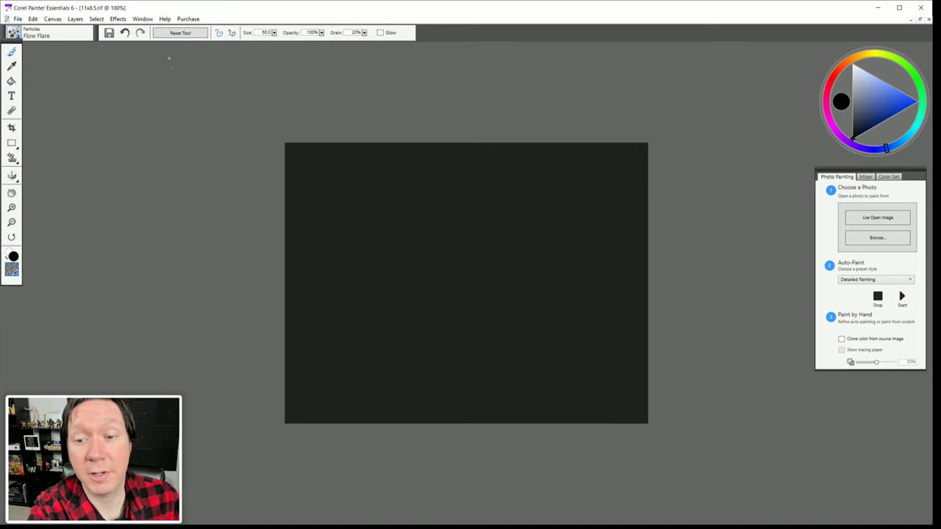
click(380, 32)
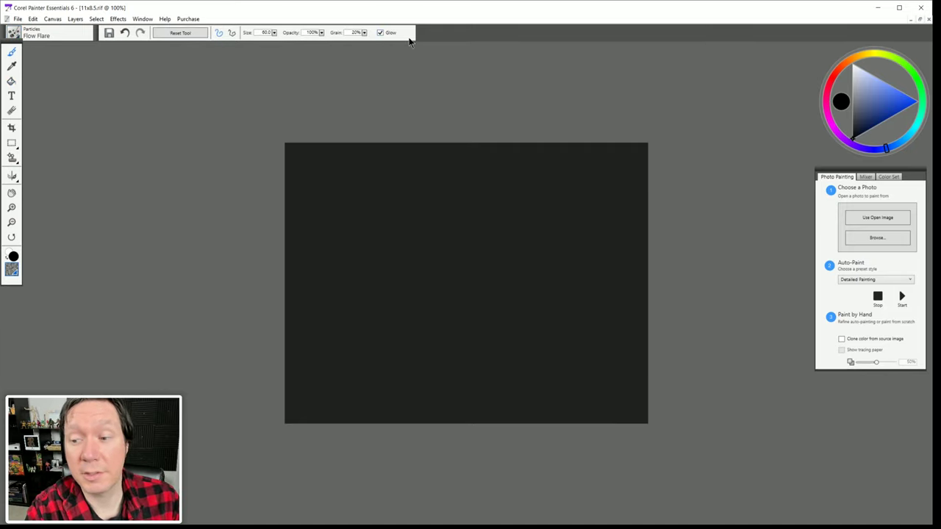
click(918, 103)
drag(359, 247, 362, 248)
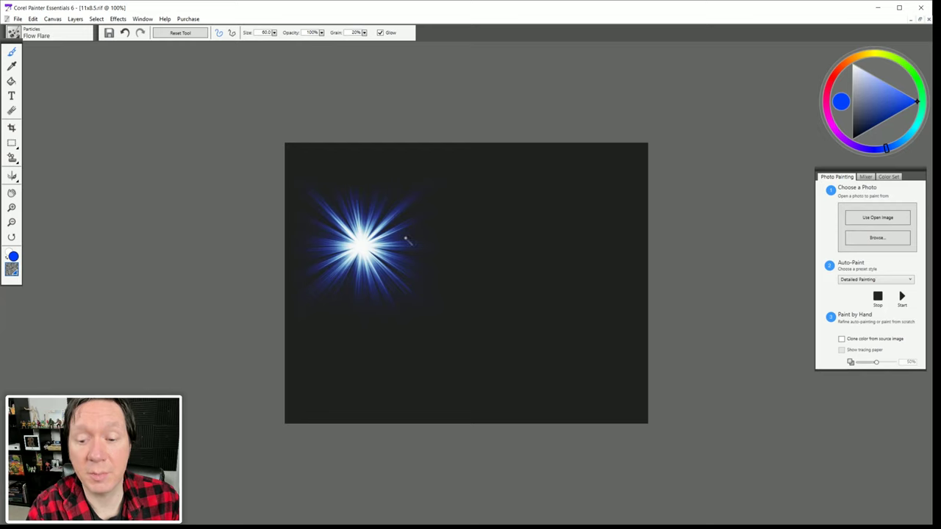
drag(462, 222, 462, 222)
drag(533, 222, 534, 222)
drag(595, 209, 595, 209)
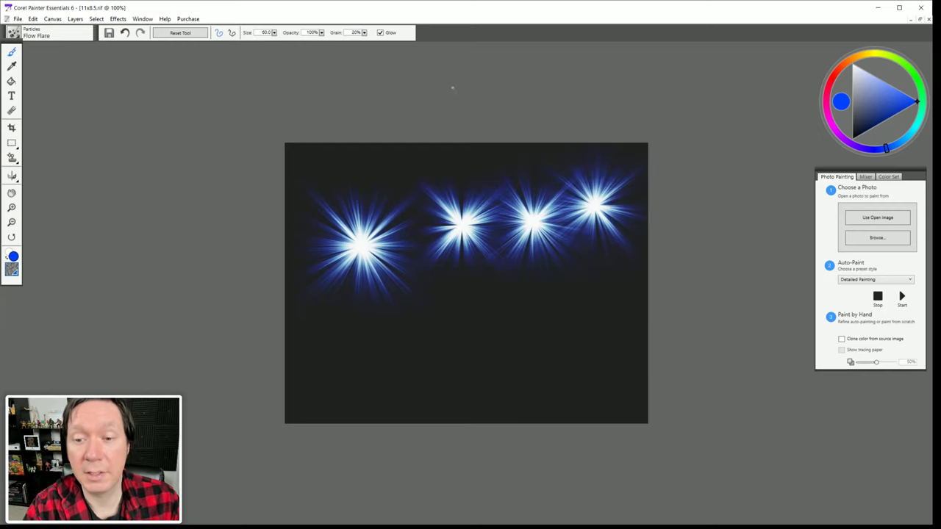
Step: Turn Glow off and paint three plain blue flares in a row below the glowing ones
drag(382, 327, 383, 327)
drag(452, 329, 453, 329)
drag(516, 316, 517, 316)
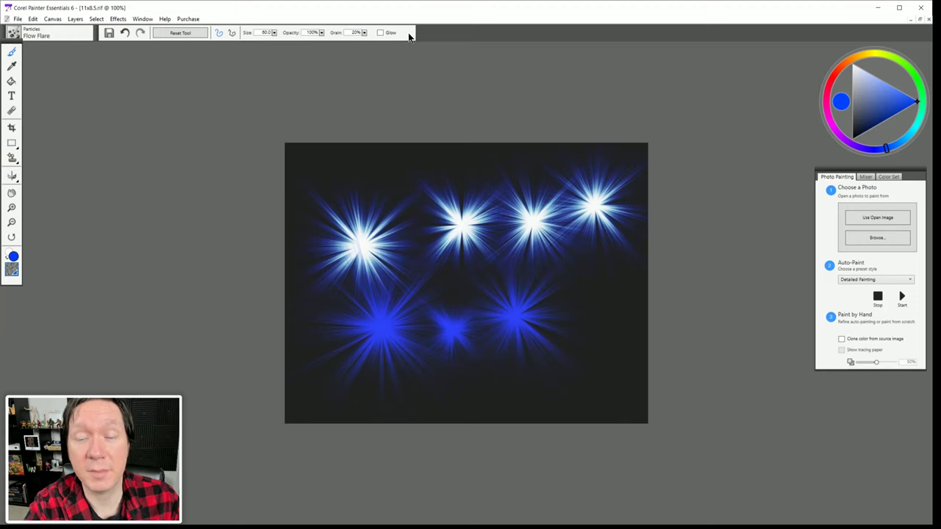
Step: Choose the Coarse Oily Blender from the Blenders category and blend part of the leftmost glowing flare
click(26, 36)
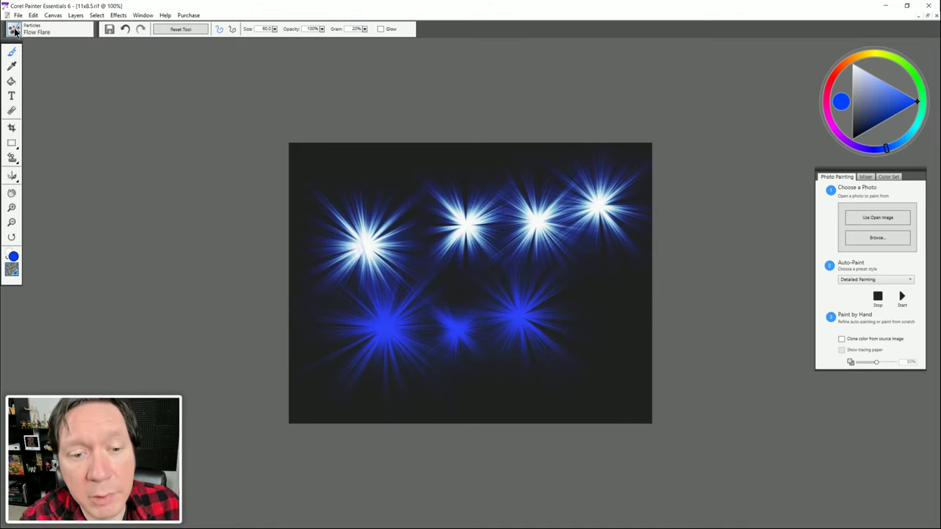
click(17, 33)
click(30, 125)
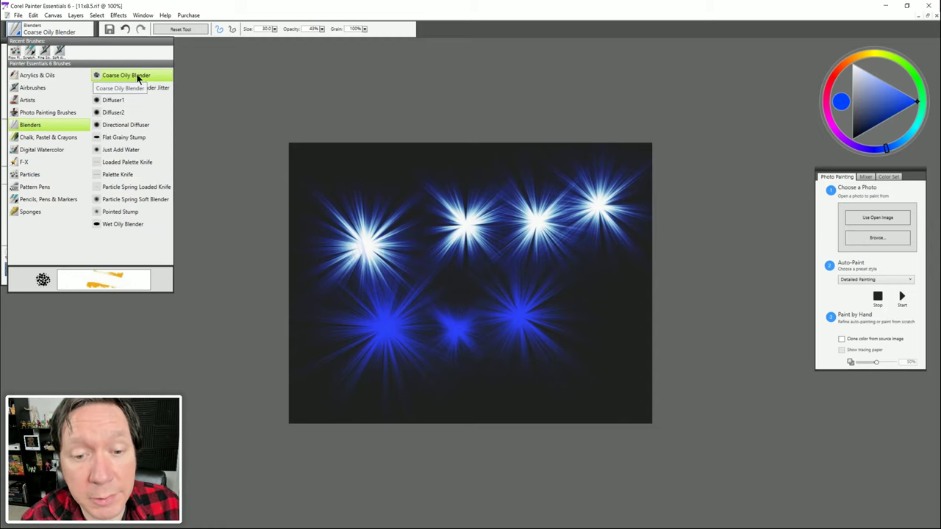
click(137, 75)
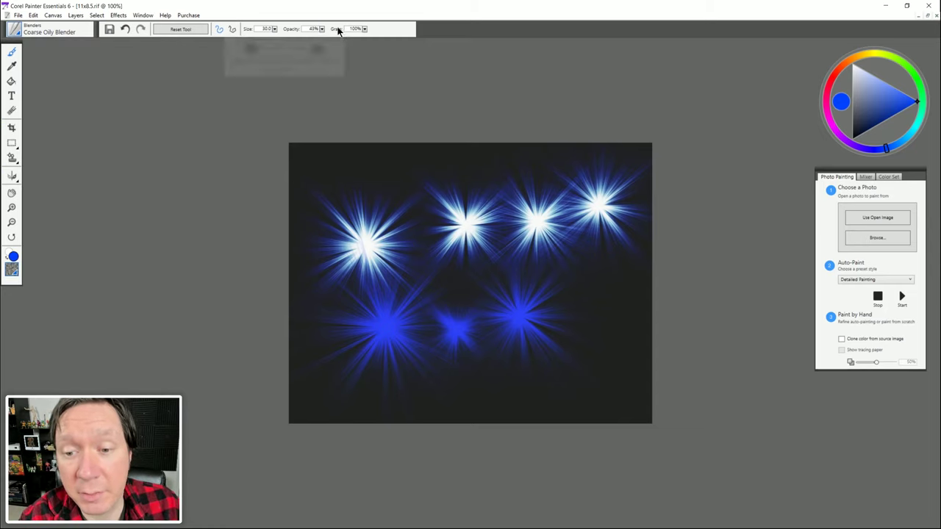
click(362, 220)
mouse_move(359, 220)
mouse_down()
mouse_move(380, 235)
mouse_move(393, 220)
mouse_move(386, 265)
mouse_up()
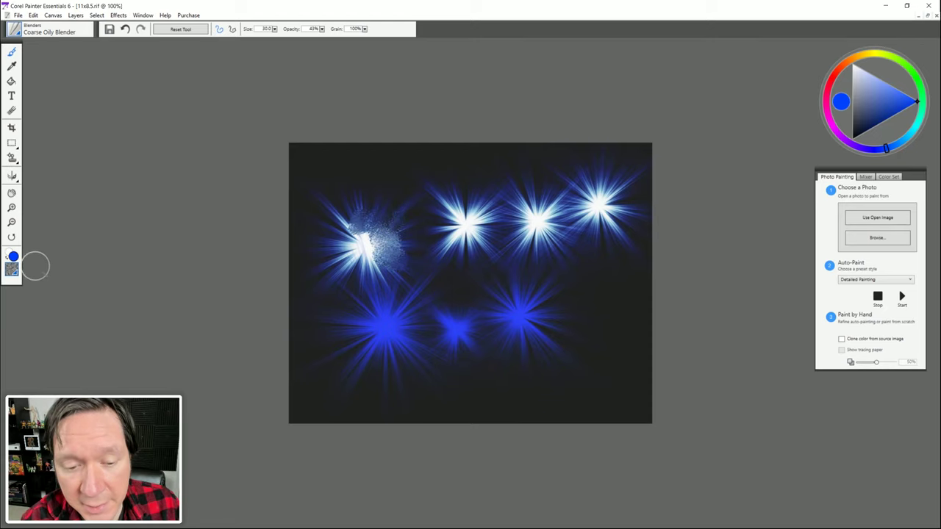
Step: Switch to the checkered paper texture and blend over the first two glowing flares
click(11, 271)
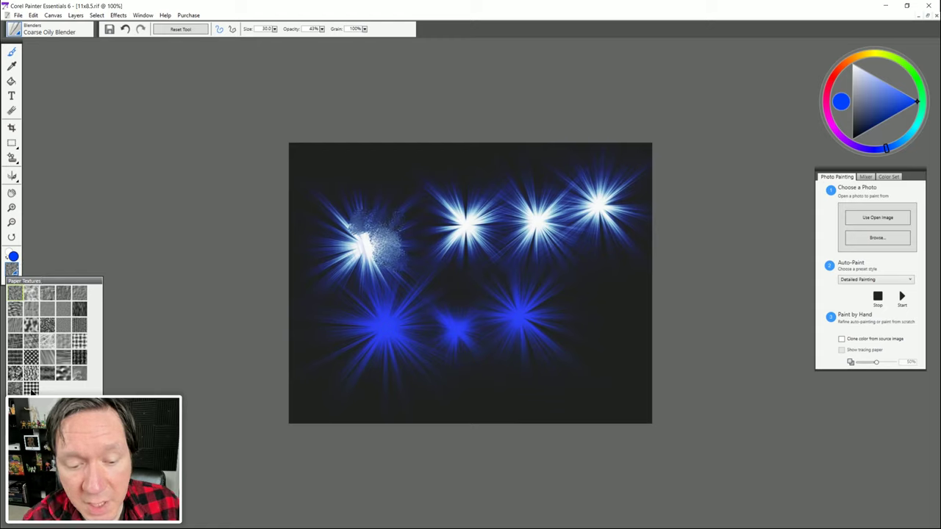
click(47, 373)
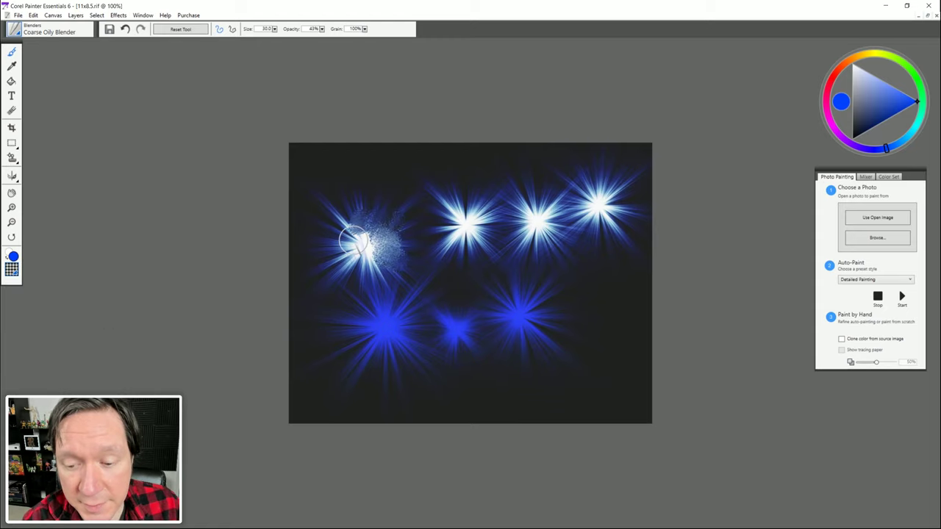
mouse_move(356, 252)
mouse_down()
mouse_move(346, 250)
mouse_move(352, 265)
mouse_move(336, 271)
mouse_move(364, 282)
mouse_move(319, 272)
mouse_move(319, 249)
mouse_move(341, 213)
mouse_up()
mouse_move(447, 218)
mouse_down()
mouse_move(453, 206)
mouse_move(471, 220)
mouse_up()
Step: Pick a cloudy paper texture, blend the third and fourth glowing flares, and smear broad strokes across the painting
click(11, 268)
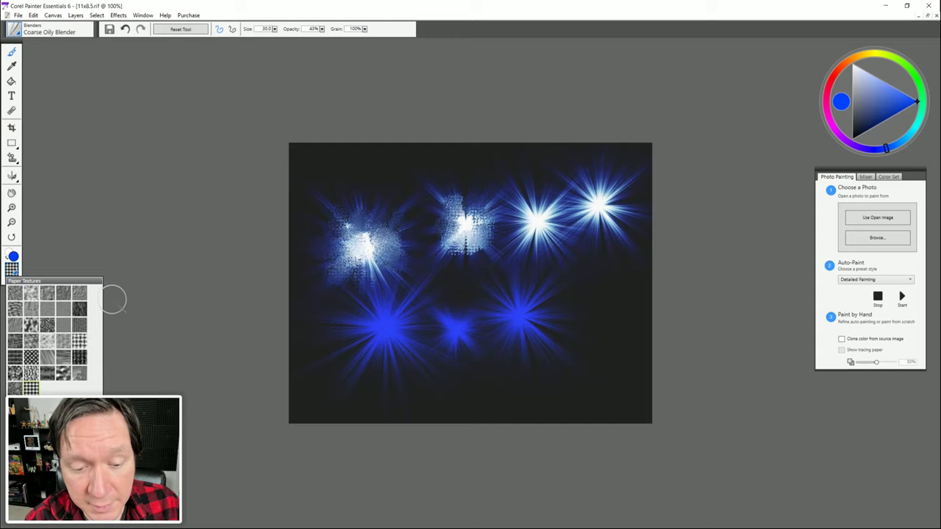
click(31, 374)
mouse_move(509, 211)
mouse_down()
mouse_move(538, 203)
mouse_move(525, 216)
mouse_move(544, 217)
mouse_move(519, 235)
mouse_move(598, 210)
mouse_up()
mouse_move(364, 307)
mouse_down()
mouse_move(390, 336)
mouse_move(460, 336)
mouse_move(532, 235)
mouse_move(487, 207)
mouse_move(436, 252)
mouse_move(387, 245)
mouse_move(488, 273)
mouse_move(350, 225)
mouse_up()
Step: Try softening the smeared painting with the Diffuser1 blender at size 85.9, and undo back to the textured flares
click(19, 32)
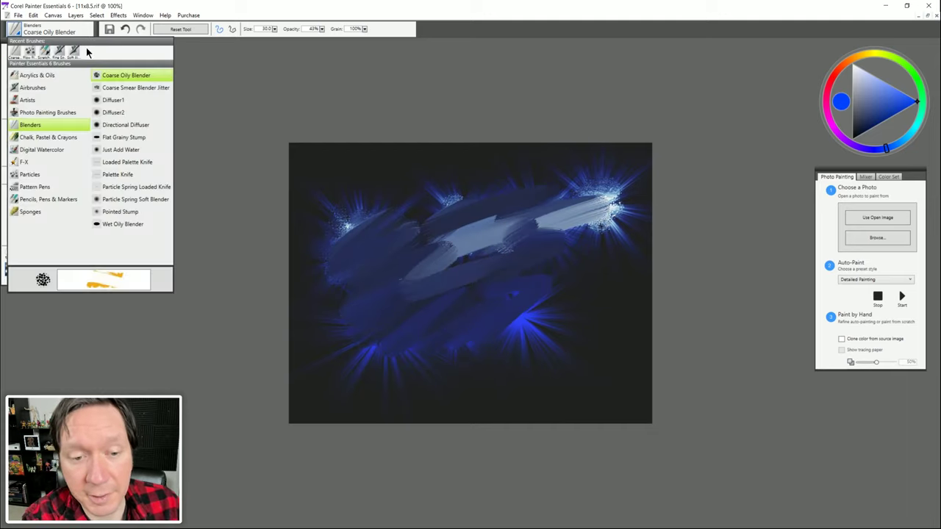
click(118, 100)
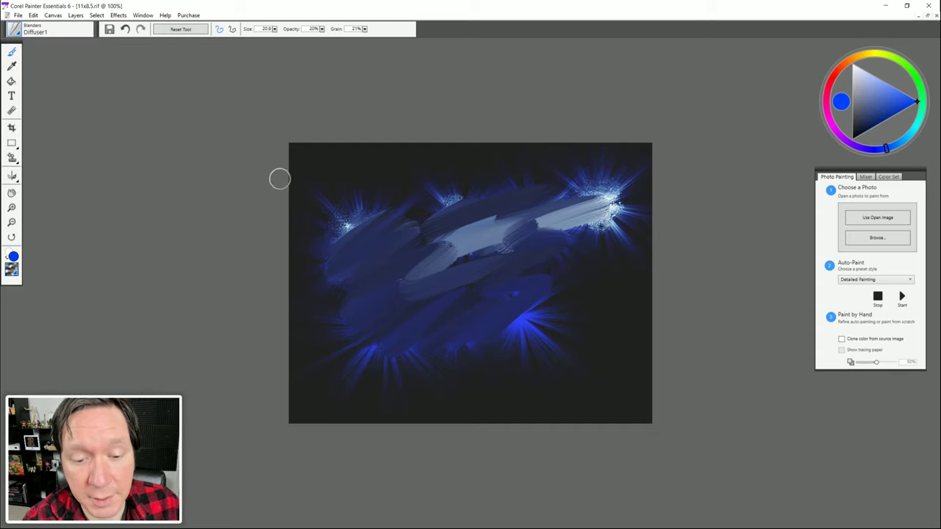
mouse_move(497, 208)
mouse_down()
mouse_move(577, 230)
mouse_move(599, 179)
mouse_move(486, 219)
mouse_move(348, 222)
mouse_move(399, 241)
mouse_move(407, 339)
mouse_move(505, 286)
mouse_move(512, 350)
mouse_move(535, 360)
mouse_move(466, 253)
mouse_move(552, 270)
mouse_move(625, 198)
mouse_move(585, 153)
mouse_move(332, 212)
mouse_move(328, 280)
mouse_move(344, 366)
mouse_move(413, 404)
mouse_move(508, 364)
mouse_move(510, 338)
mouse_move(455, 322)
mouse_up()
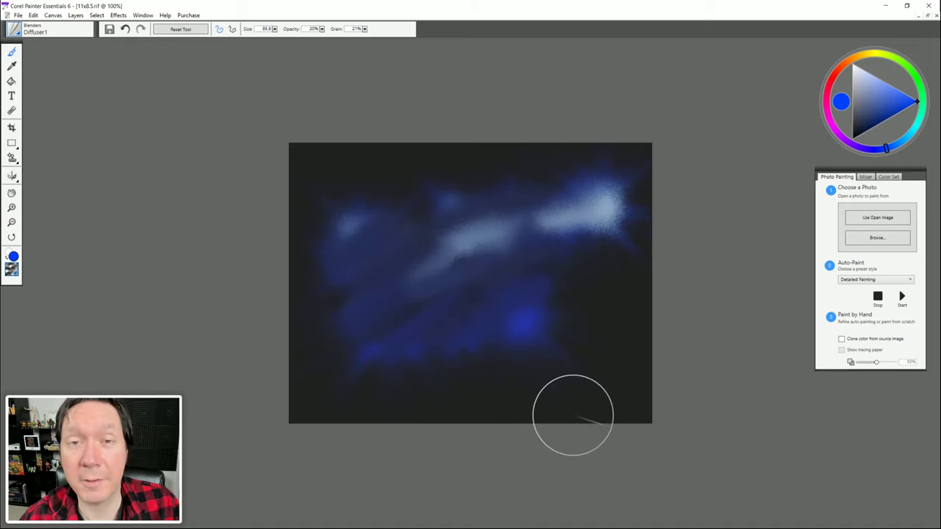
drag(568, 418, 564, 425)
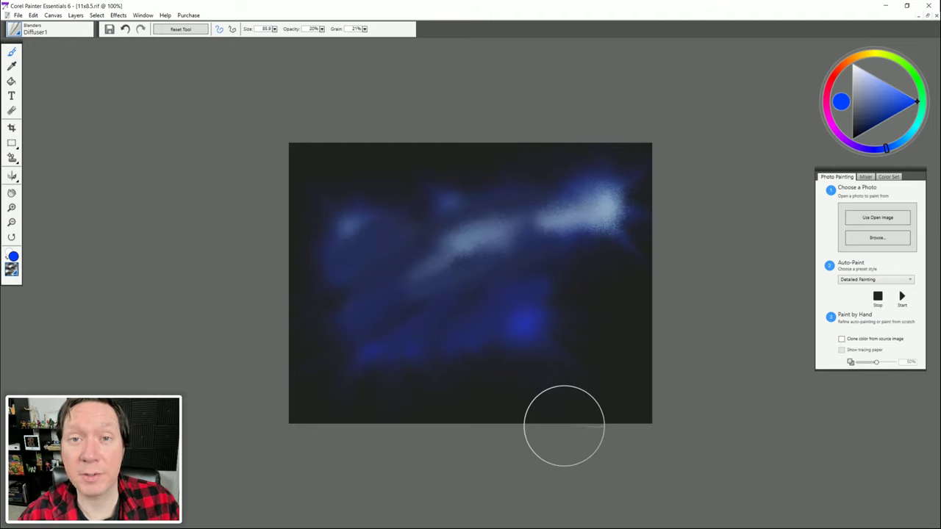
key(ctrl+z)
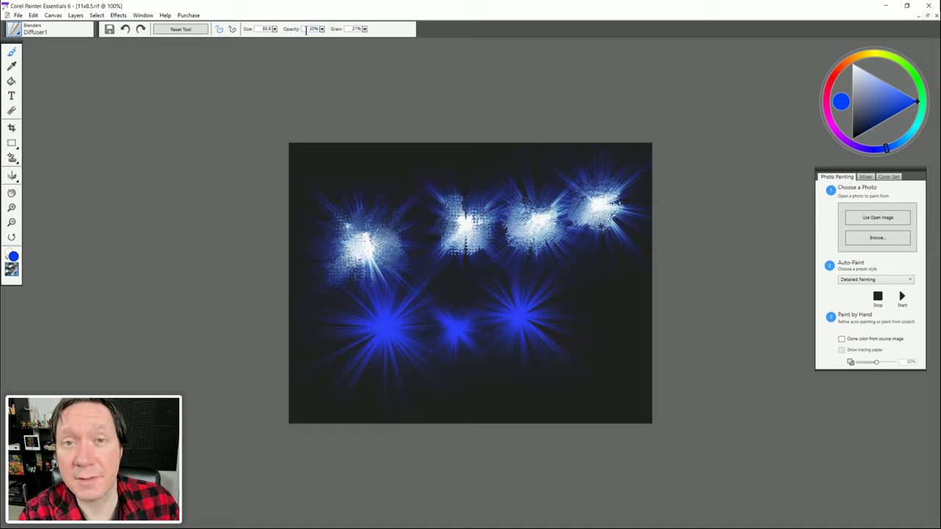
Step: Set the Diffuser1 opacity to 100% and diffuse the first three flares of the upper row
double_click(307, 29)
text(100)
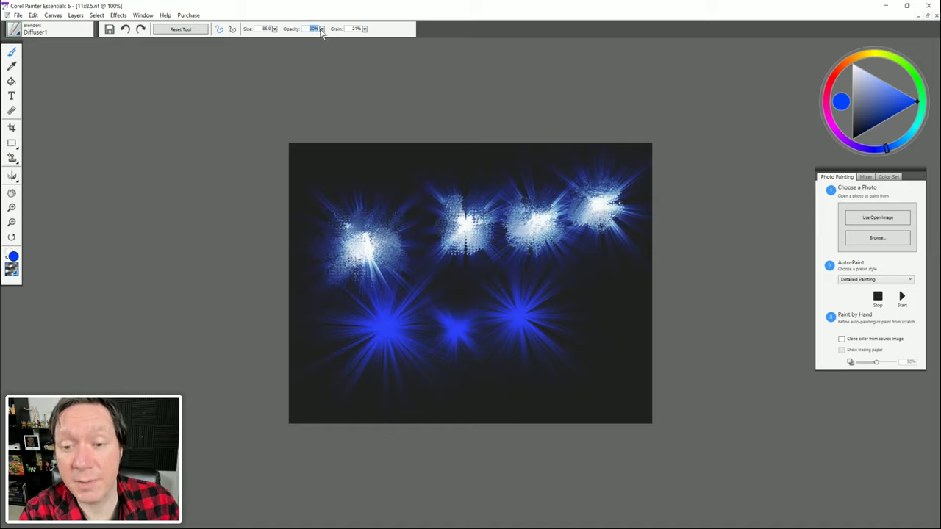
key(Return)
mouse_move(368, 227)
mouse_down()
mouse_move(367, 262)
mouse_move(382, 238)
mouse_move(528, 221)
mouse_move(486, 254)
mouse_move(437, 272)
mouse_move(421, 257)
mouse_move(522, 216)
mouse_up()
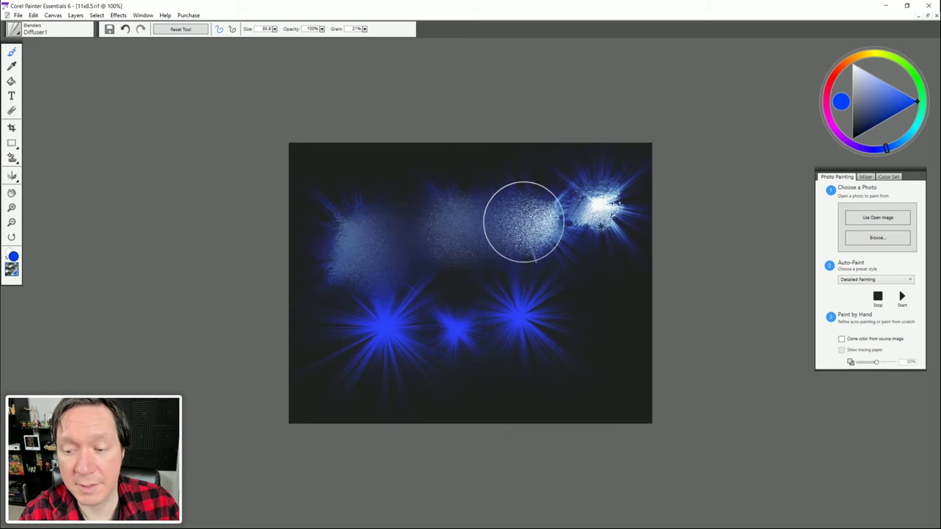
Step: Set the brush opacity to 1%, undo the full-strength diffusion, and gently blend the upper row of flares
click(321, 30)
double_click(312, 29)
text(1)
key(Return)
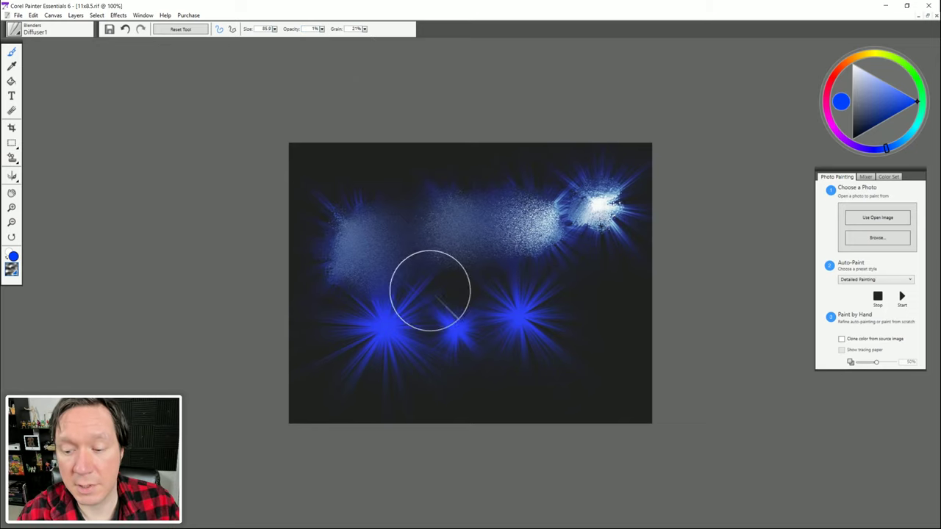
key(ctrl+z)
mouse_move(369, 258)
mouse_down()
mouse_move(436, 228)
mouse_move(470, 226)
mouse_move(487, 237)
mouse_move(451, 222)
mouse_move(520, 220)
mouse_move(537, 233)
mouse_move(523, 238)
mouse_move(532, 214)
mouse_move(573, 207)
mouse_move(580, 232)
mouse_move(594, 192)
mouse_move(494, 239)
mouse_move(404, 249)
mouse_move(352, 223)
mouse_move(336, 255)
mouse_move(375, 291)
mouse_move(419, 263)
mouse_move(451, 221)
mouse_move(483, 215)
mouse_move(493, 242)
mouse_move(534, 231)
mouse_move(420, 241)
mouse_move(504, 262)
mouse_up()
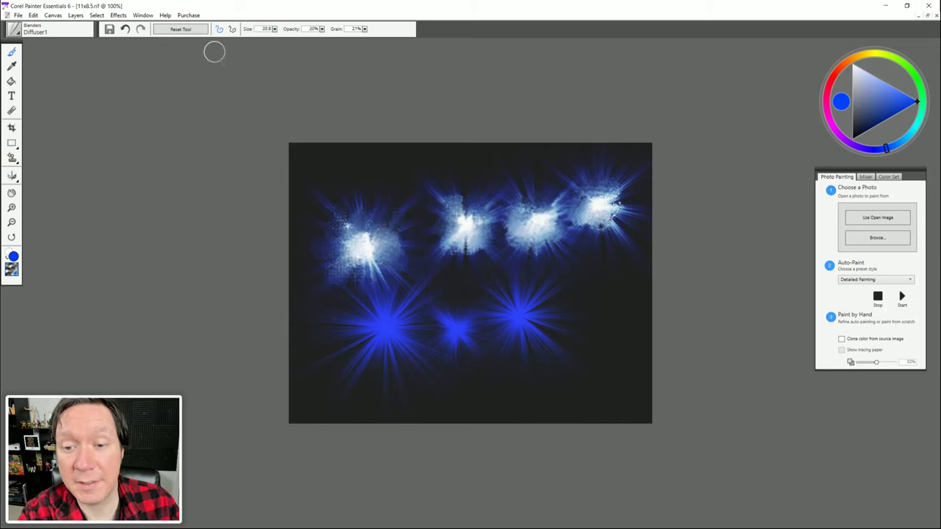
Step: Enlarge the Diffuser1 brush to size 77.1, try diffusing the upper flares with it, and undo the strokes
key(])
key(])
key(])
key(])
key(])
key(])
mouse_move(353, 243)
mouse_down()
mouse_move(446, 218)
mouse_move(491, 236)
mouse_move(545, 219)
mouse_up()
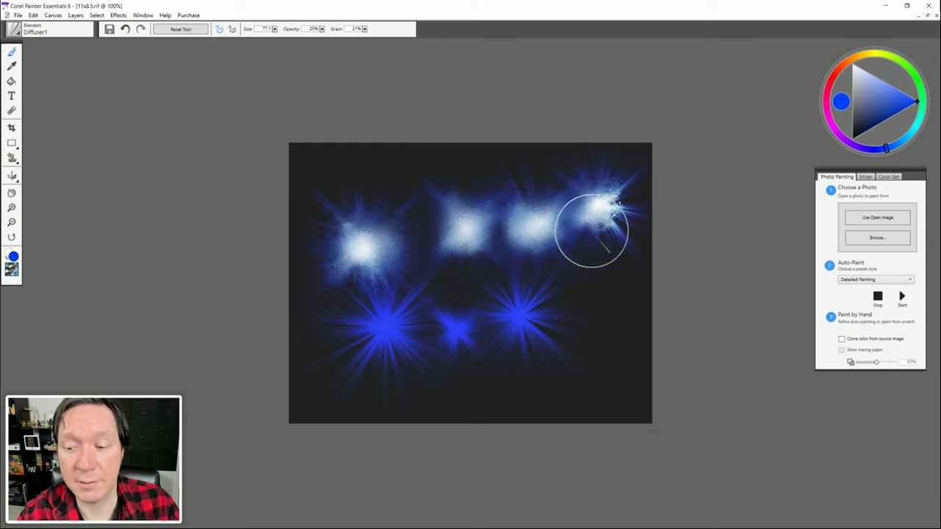
key(ctrl+z)
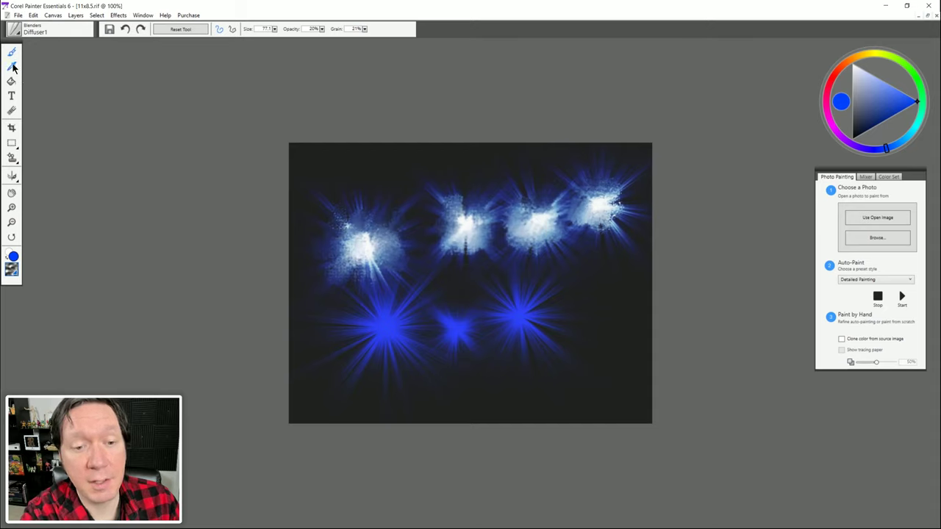
Step: Sample several whites and blues from the first two upper flares with the Dropper, ending on white from the second flare's center
click(12, 66)
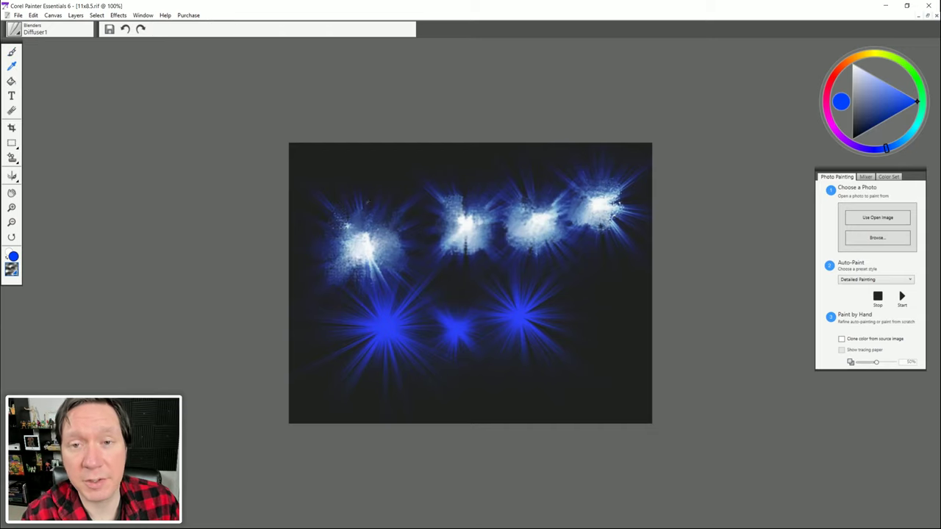
click(370, 241)
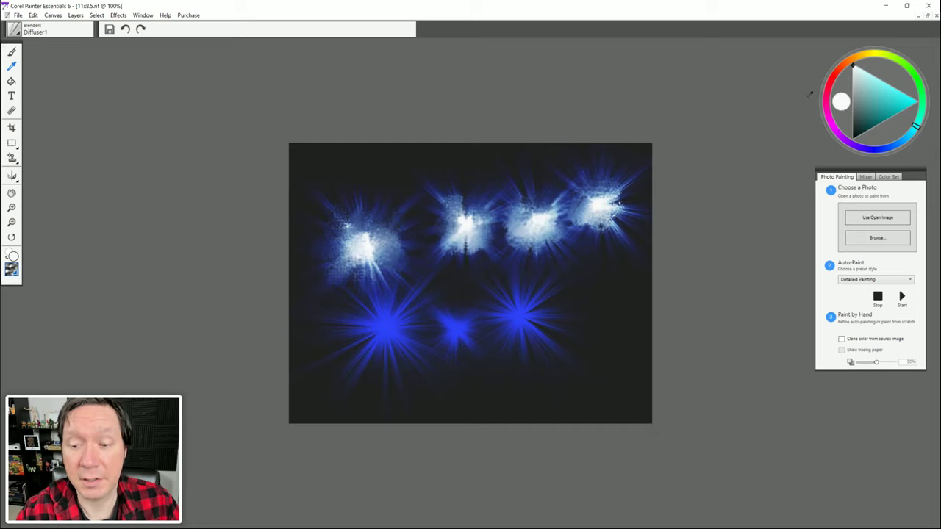
click(444, 193)
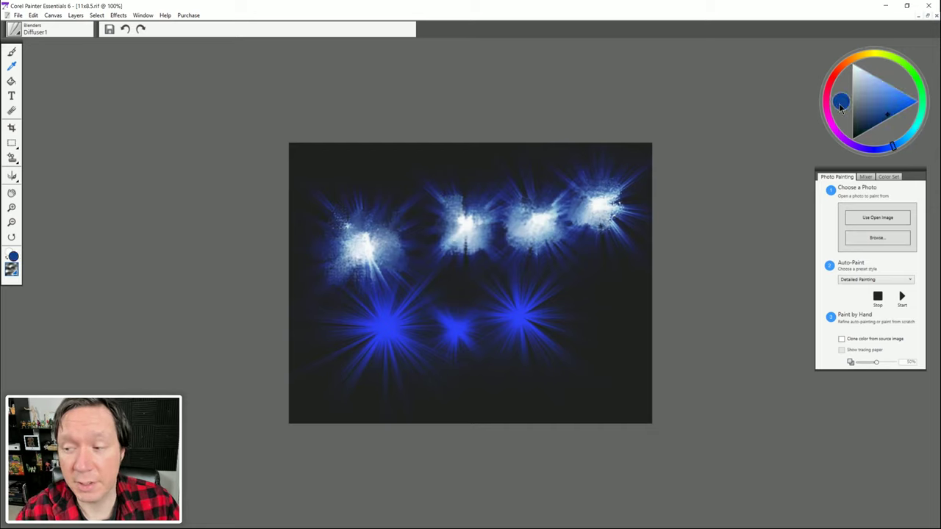
click(464, 219)
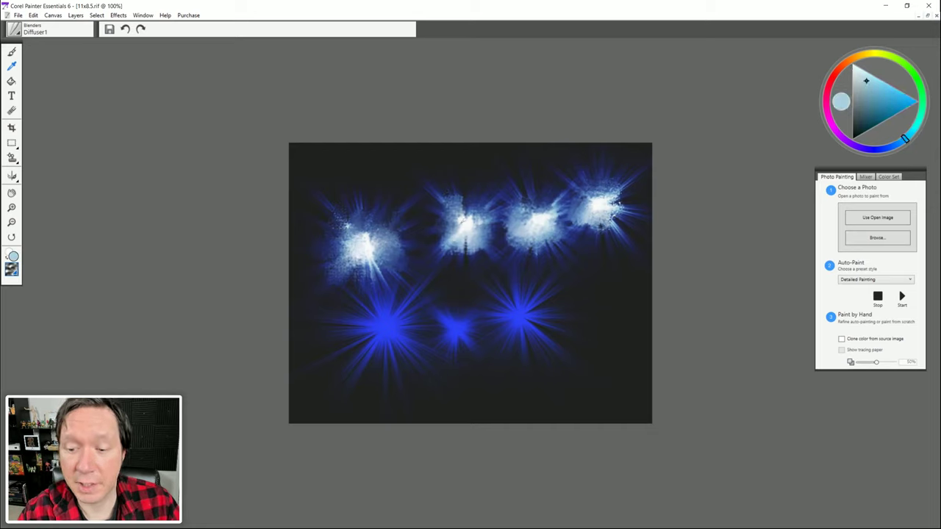
click(454, 201)
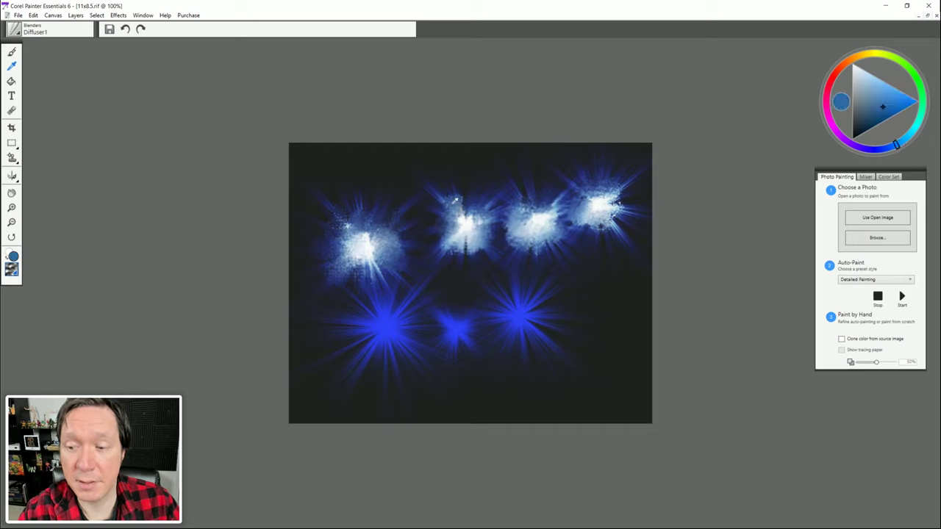
click(463, 213)
click(463, 217)
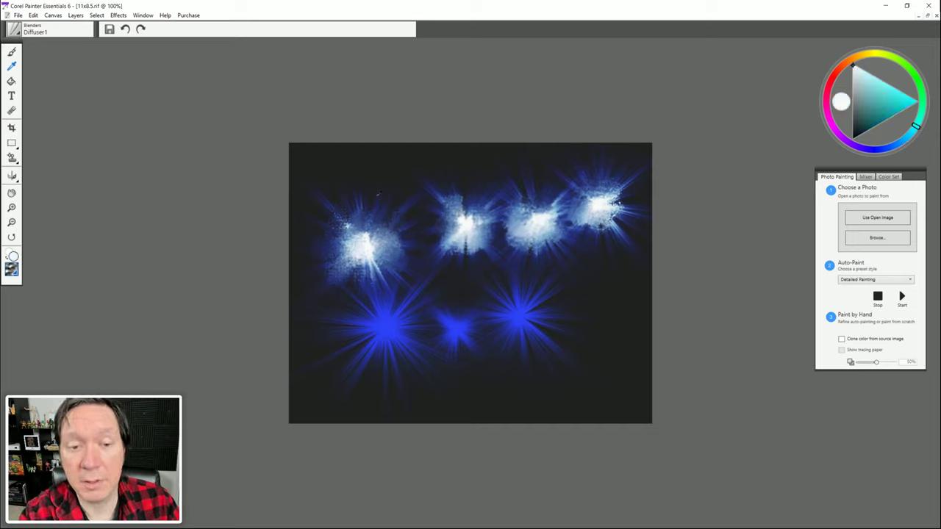
Step: Choose the Scratchboard Tool from Pencils, Pens & Markers and scribble in white above the first two upper flares
click(12, 51)
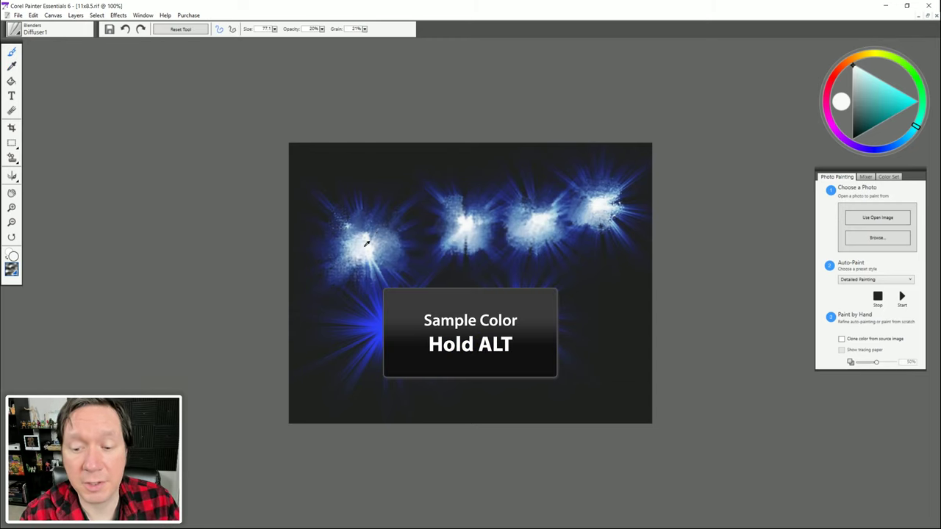
click(16, 30)
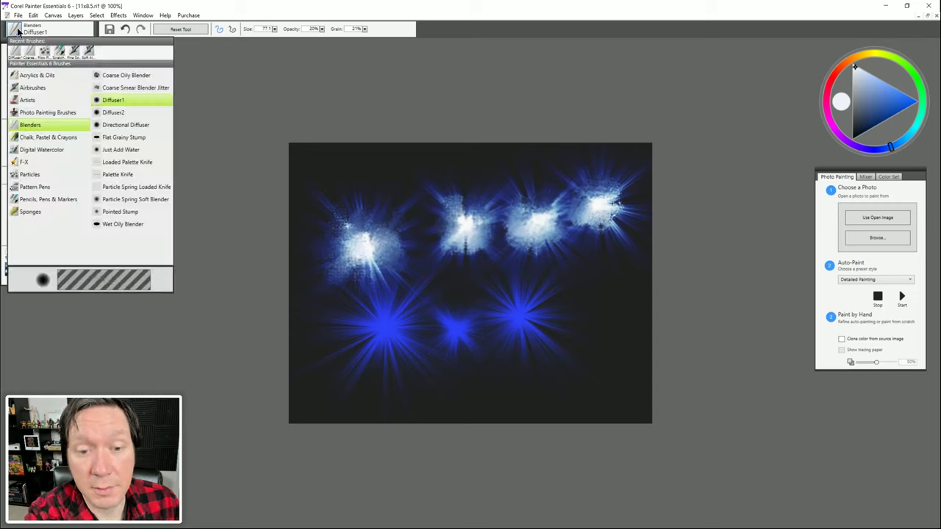
click(48, 199)
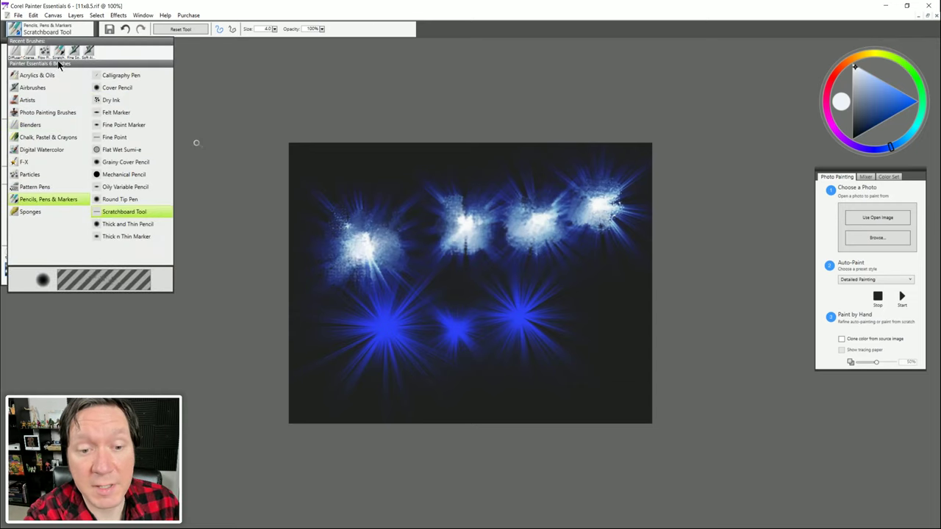
mouse_move(323, 185)
mouse_down()
mouse_move(364, 160)
mouse_move(361, 174)
mouse_move(416, 178)
mouse_move(437, 180)
mouse_up()
Step: Sample blue and white from the artwork without leaving the brush, adding alternating blue and white scribbles across the upper flares
alt+click(391, 323)
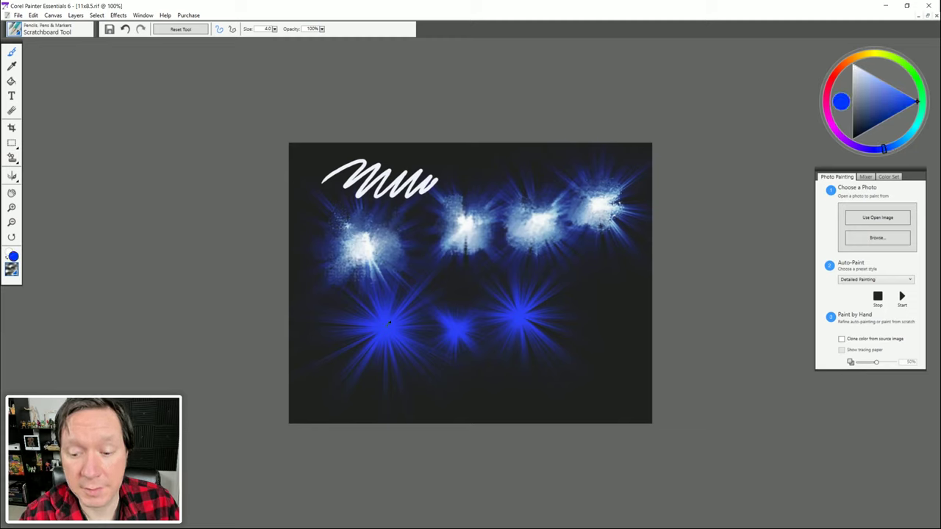
mouse_move(340, 197)
mouse_down()
mouse_move(383, 215)
mouse_move(414, 211)
mouse_move(417, 229)
mouse_move(443, 225)
mouse_up()
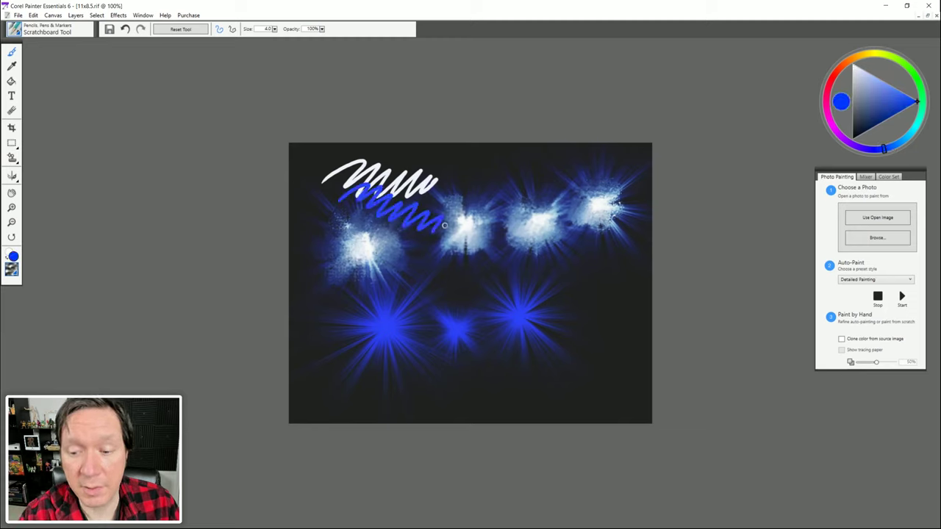
alt+click(368, 245)
mouse_move(444, 180)
mouse_down()
mouse_move(469, 177)
mouse_move(514, 195)
mouse_up()
alt+click(449, 208)
mouse_move(449, 208)
mouse_down()
mouse_move(509, 213)
mouse_move(535, 255)
mouse_move(575, 278)
mouse_up()
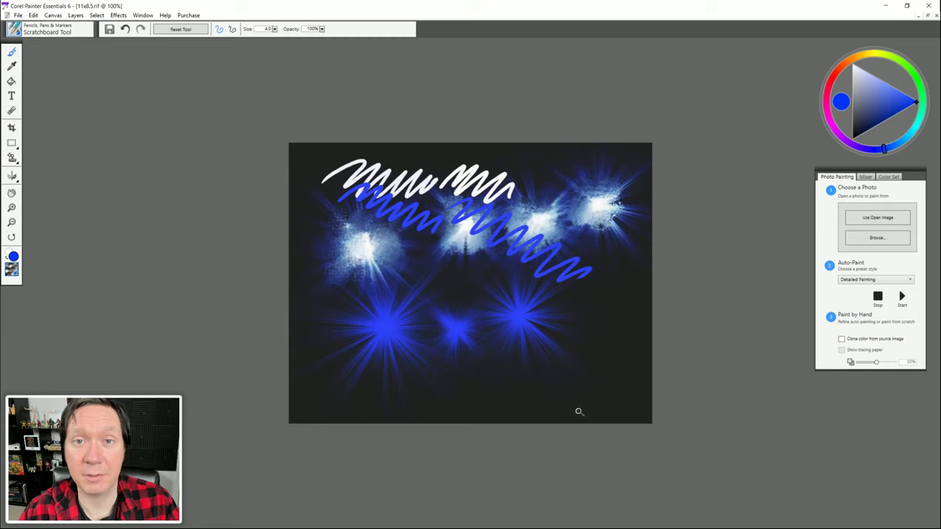
Step: Fill the dark background with the current blue using the Paint Bucket at tolerance 32, and clear the whole canvas
click(11, 81)
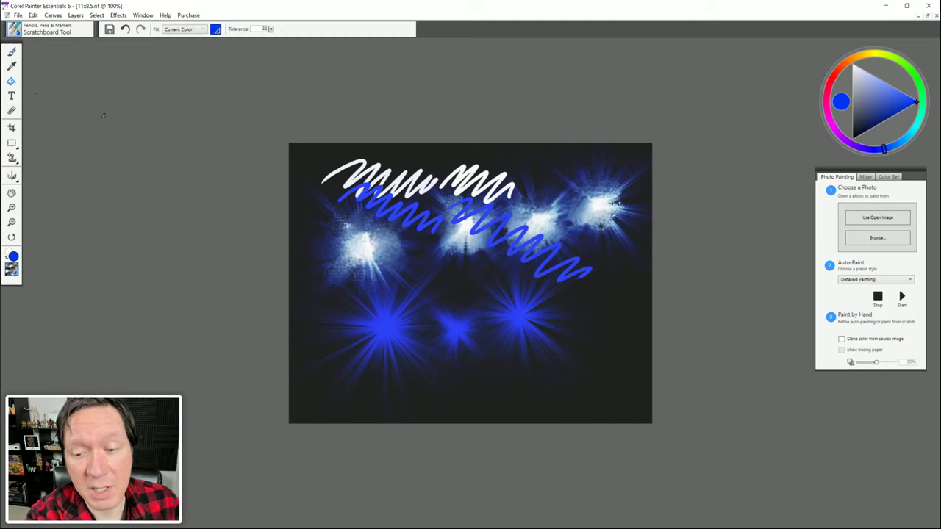
click(495, 154)
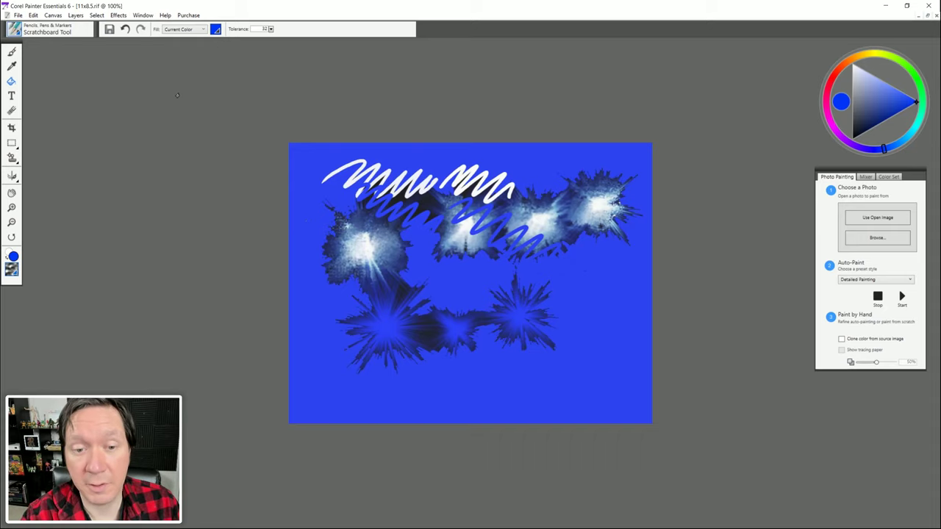
click(96, 14)
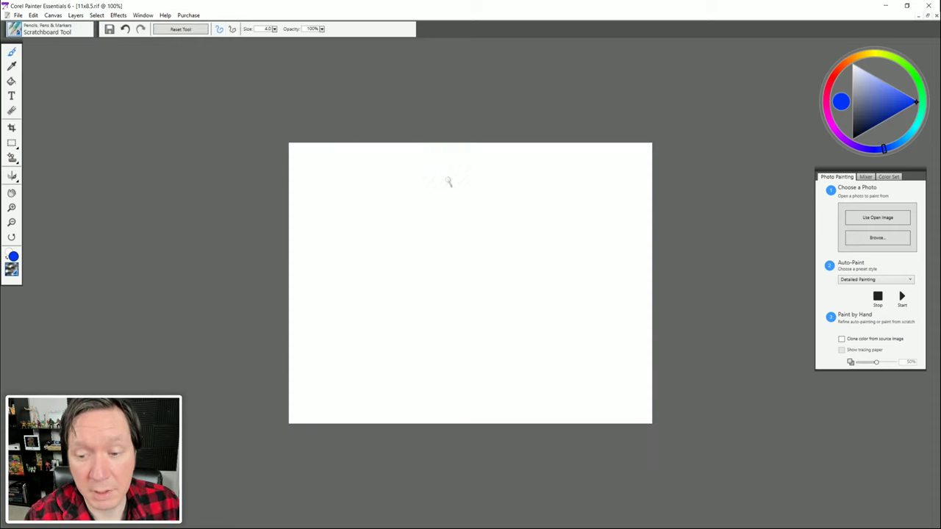
Step: Draw a large blue circle in the middle of the canvas, try a yellow fill inside it, and undo the fill
mouse_move(446, 179)
mouse_down()
mouse_move(403, 184)
mouse_move(338, 310)
mouse_move(463, 382)
mouse_move(560, 269)
mouse_move(504, 198)
mouse_move(430, 180)
mouse_up()
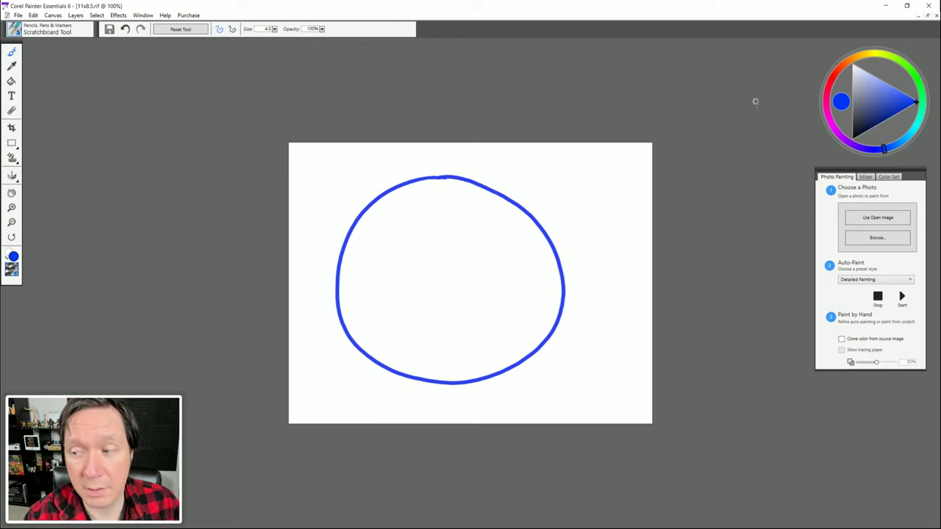
click(870, 55)
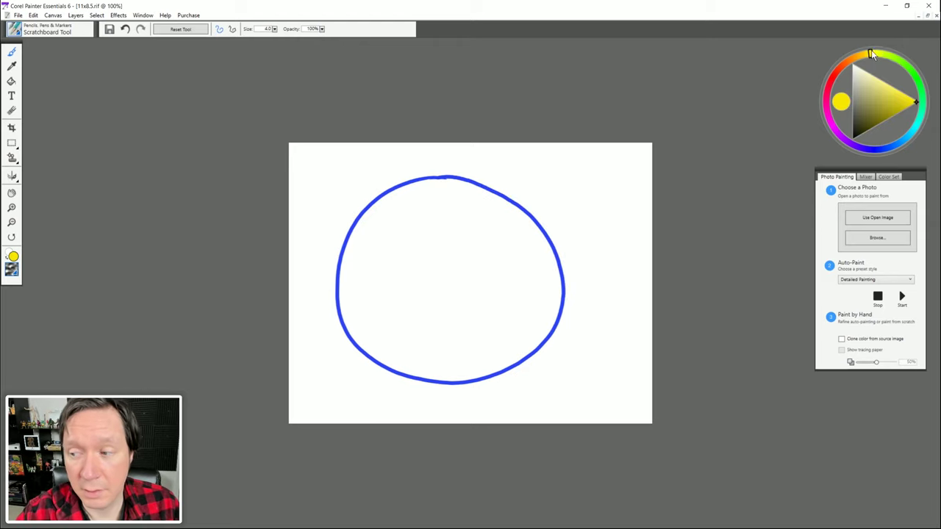
click(11, 82)
click(424, 247)
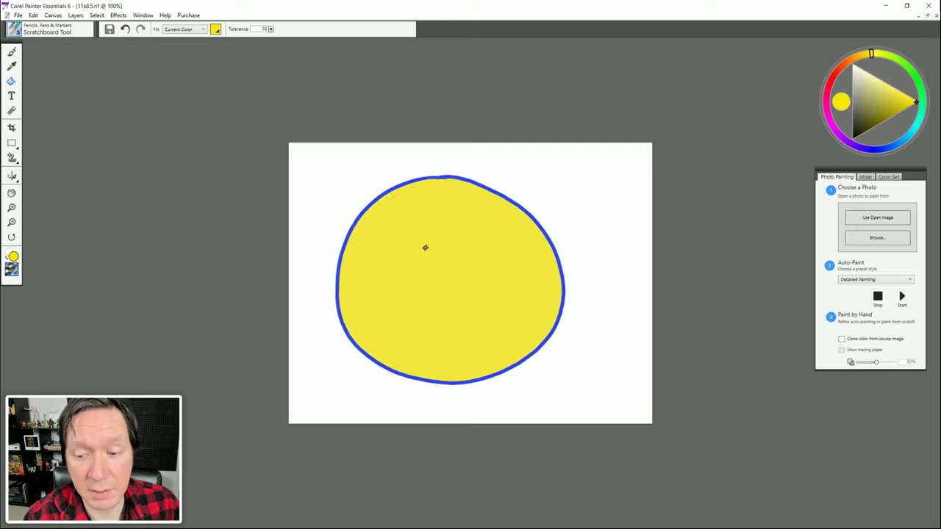
key(ctrl+z)
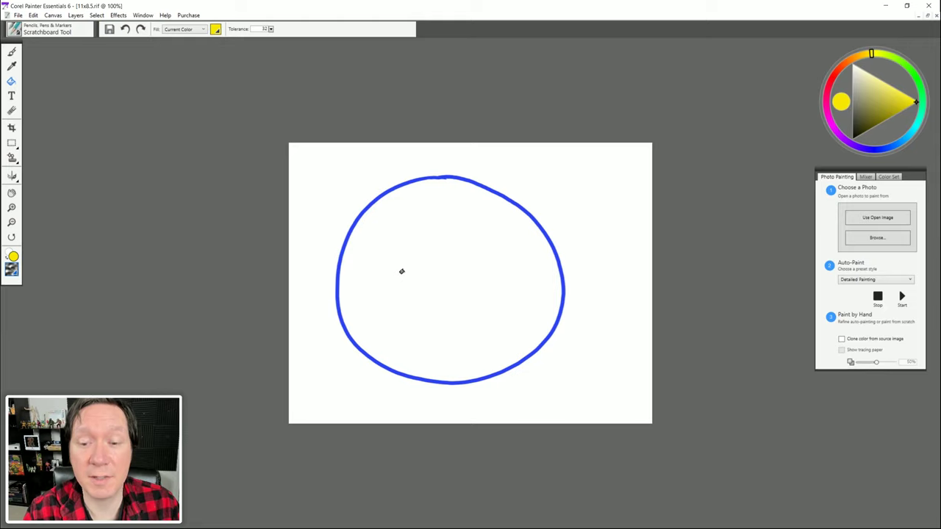
Step: Set the fill tolerance to 99 and fill the circle with yellow three times from the inside
double_click(256, 28)
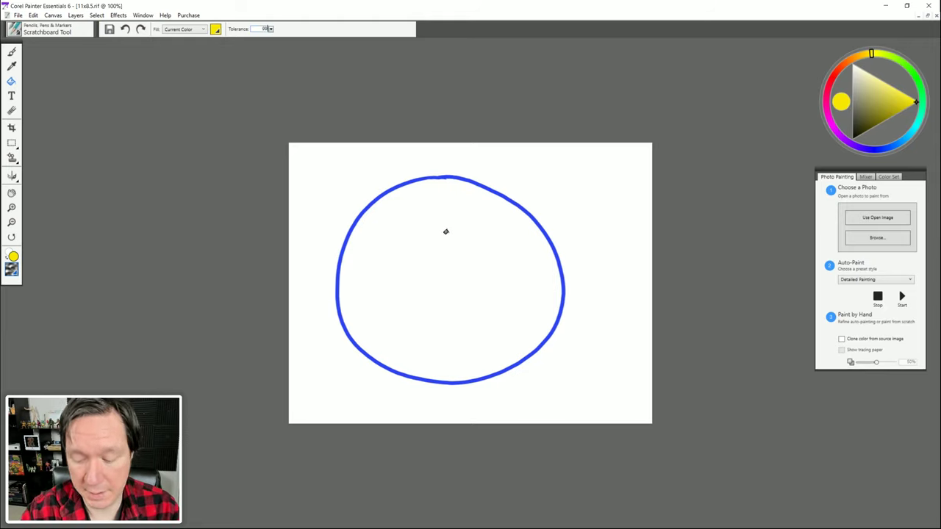
click(399, 237)
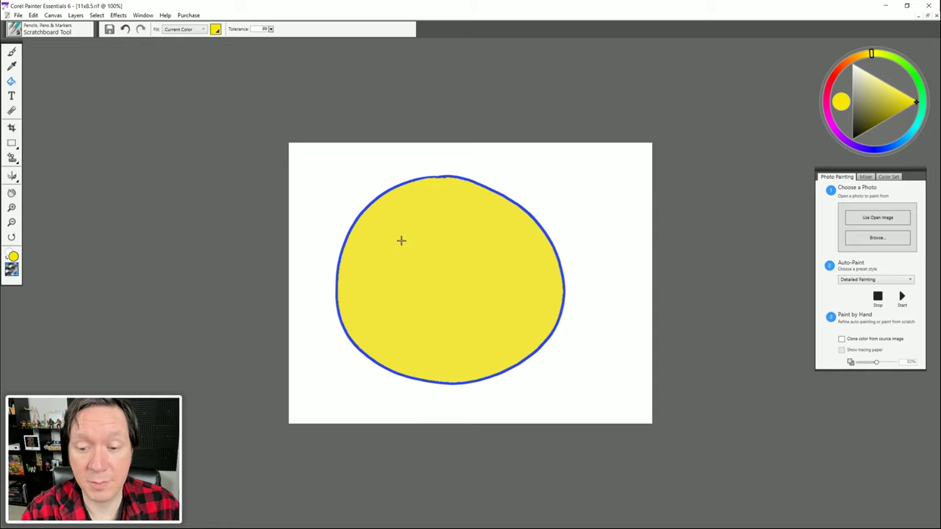
click(398, 241)
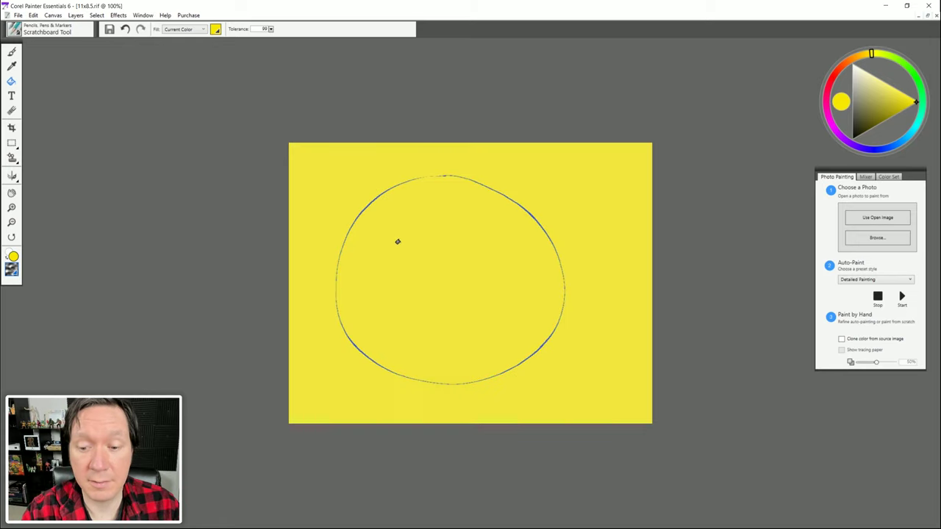
click(373, 240)
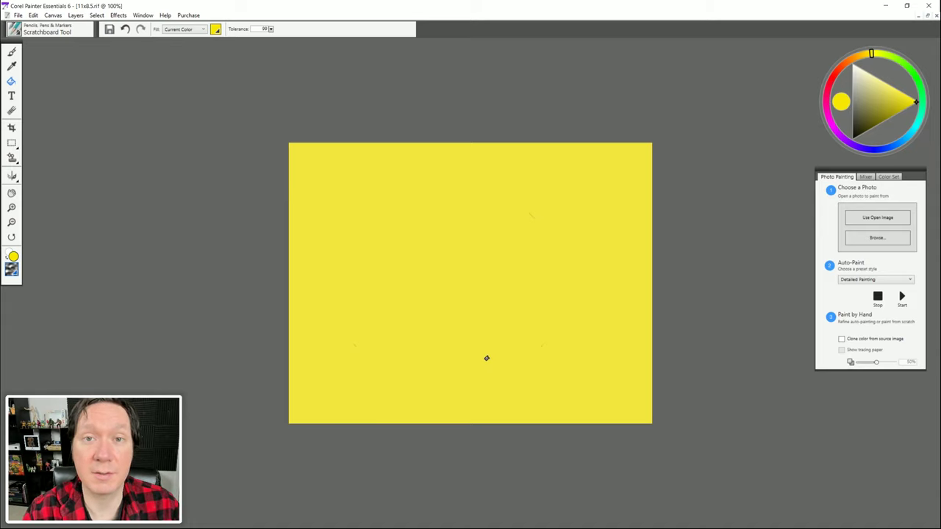
Step: Undo the high-tolerance fills and fill the circle with yellow at tolerance 34
key(ctrl+z)
key(ctrl+z)
key(ctrl+z)
key(ctrl+z)
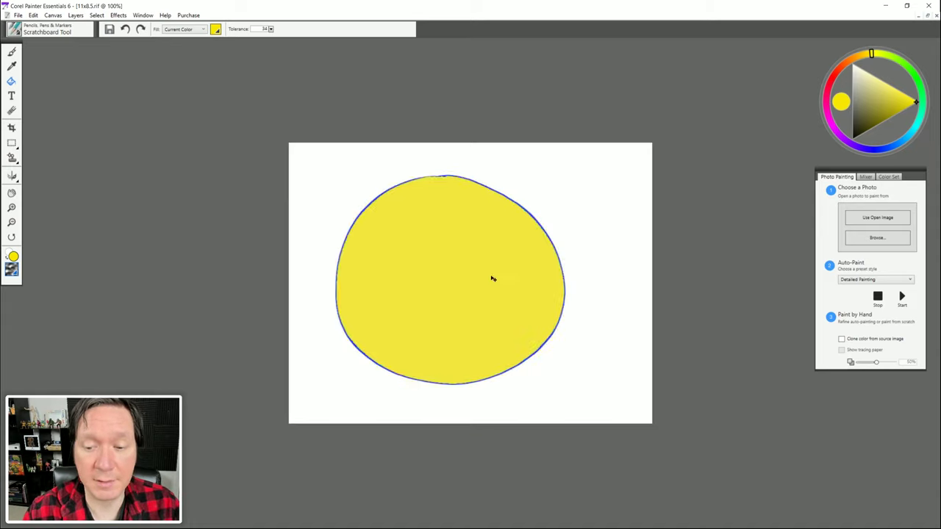
Step: Display the Layers panel and dock it directly beneath the Photo Painting panel
click(142, 16)
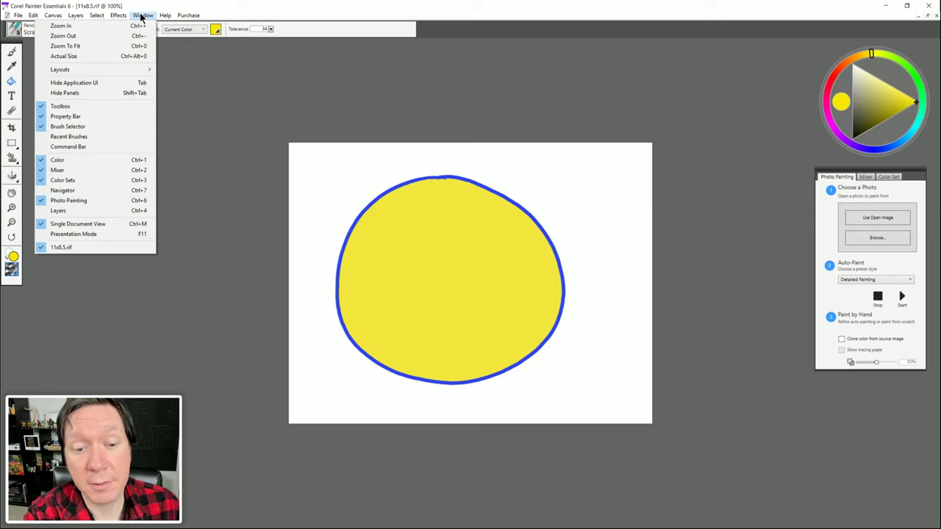
click(62, 211)
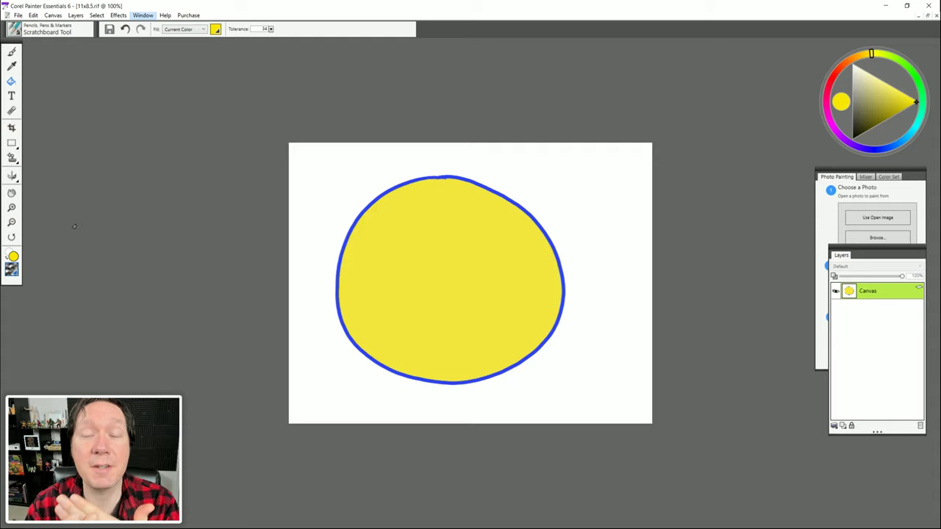
drag(845, 255, 735, 63)
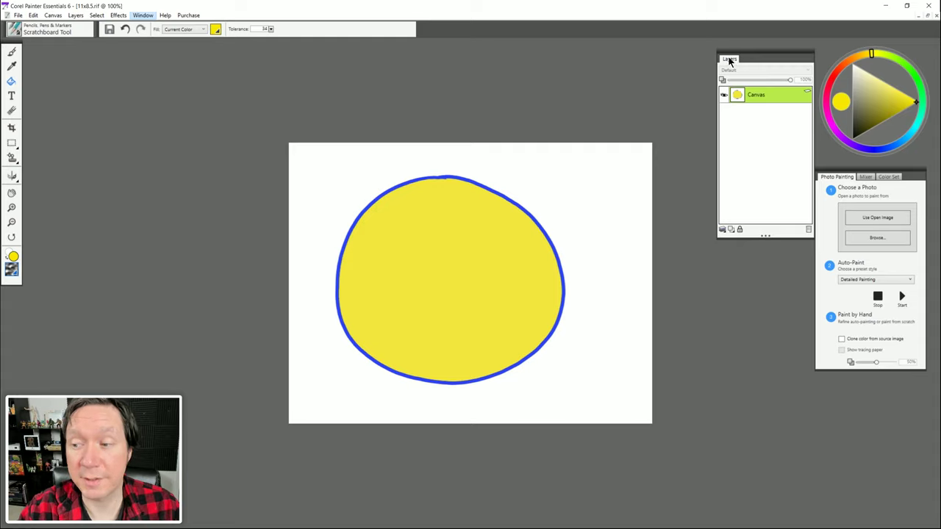
mouse_move(733, 61)
mouse_down()
mouse_move(729, 197)
mouse_move(837, 366)
mouse_move(858, 376)
mouse_move(850, 372)
mouse_up()
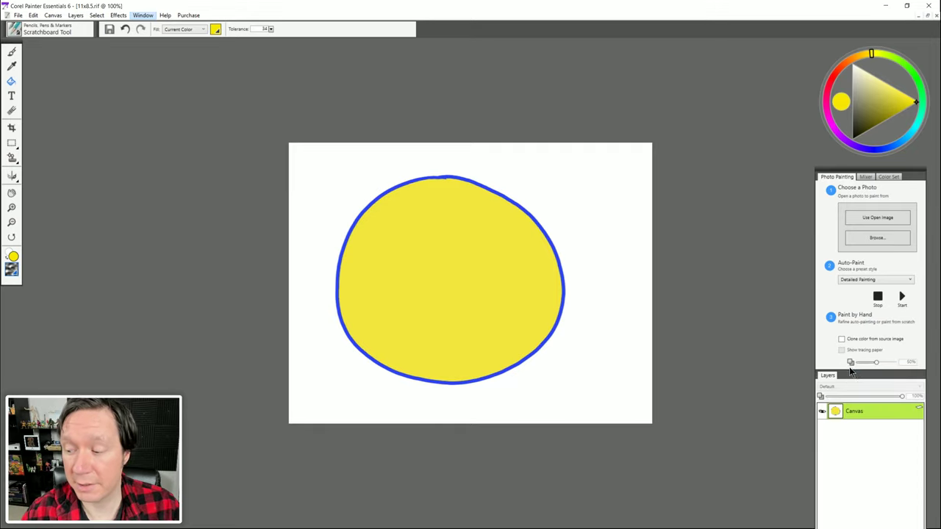
Step: Collapse the Photo Painting panel and place the docked panel group under the color wheel
mouse_move(846, 170)
mouse_down()
mouse_move(837, 131)
mouse_move(796, 81)
mouse_up()
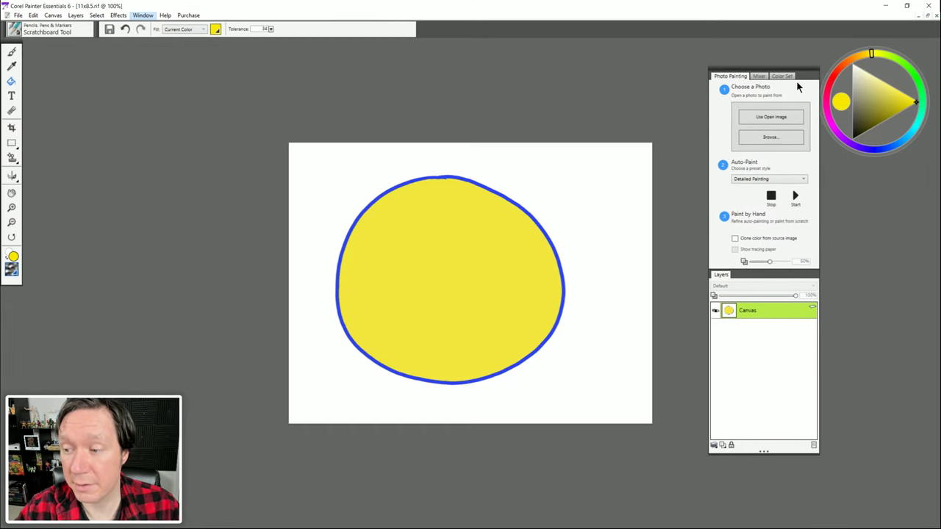
click(736, 77)
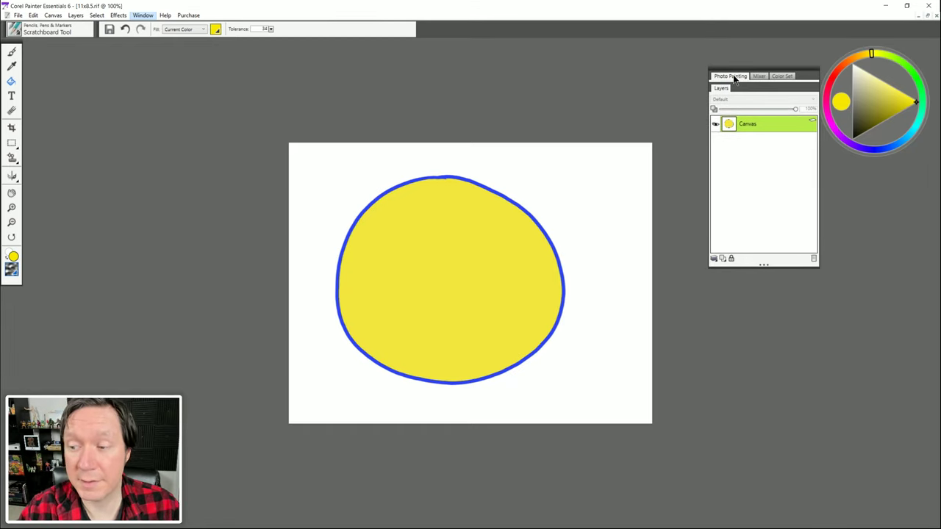
mouse_move(744, 74)
mouse_down()
mouse_move(863, 174)
mouse_move(855, 171)
mouse_up()
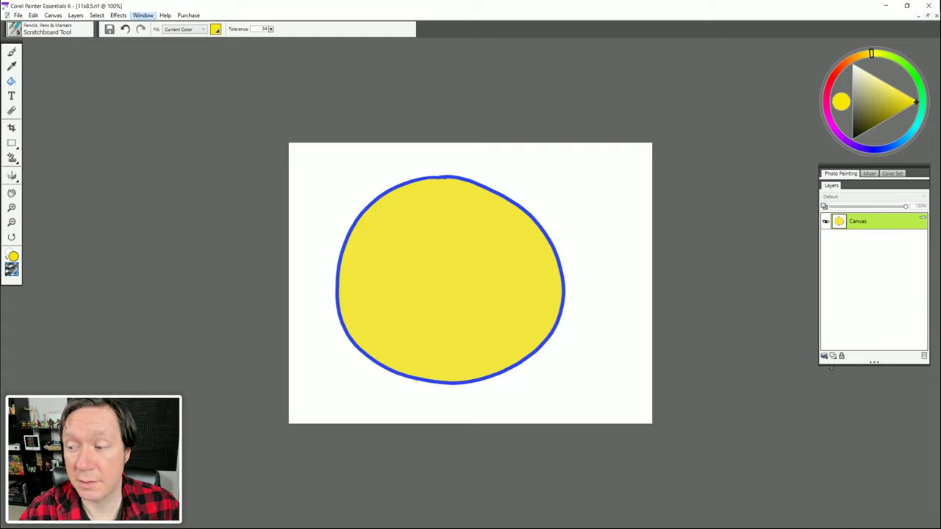
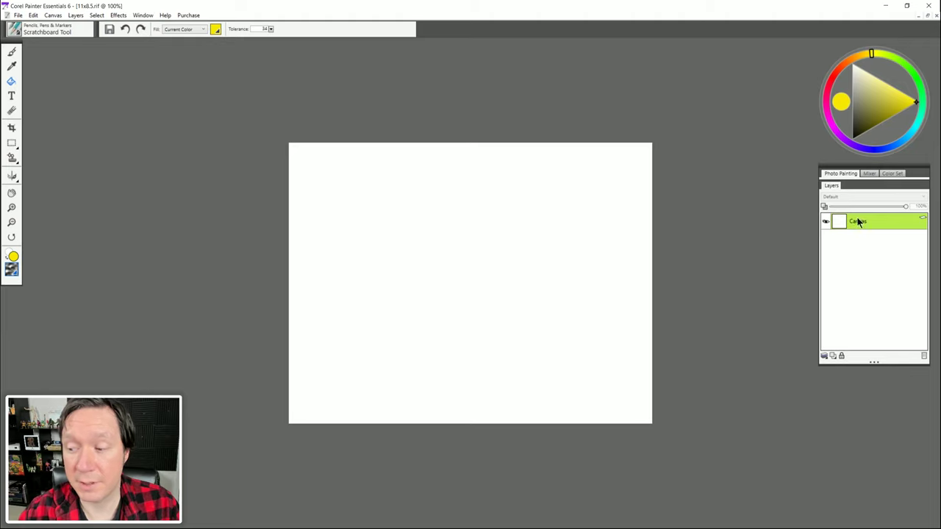
Step: Add a layer named circle above the blank canvas and draw a large black circle on it with the Scratchboard Tool
click(833, 357)
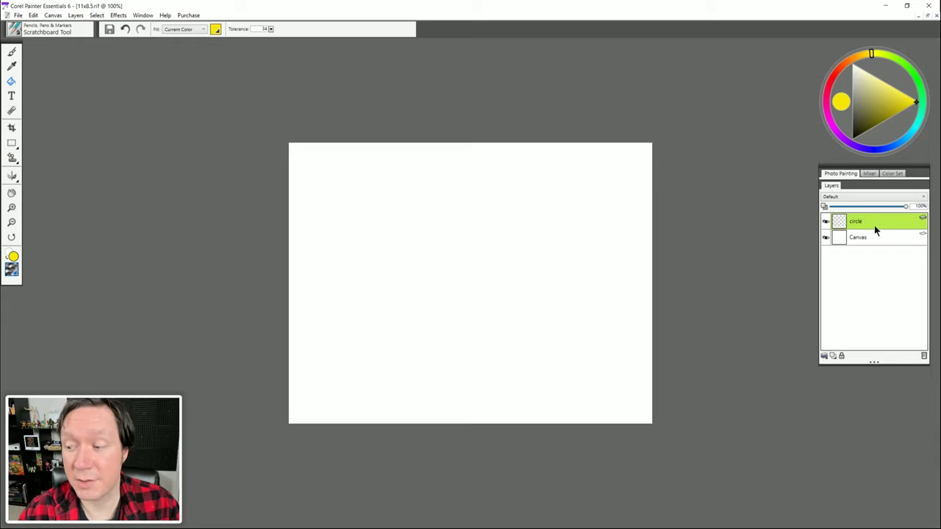
drag(863, 122, 851, 149)
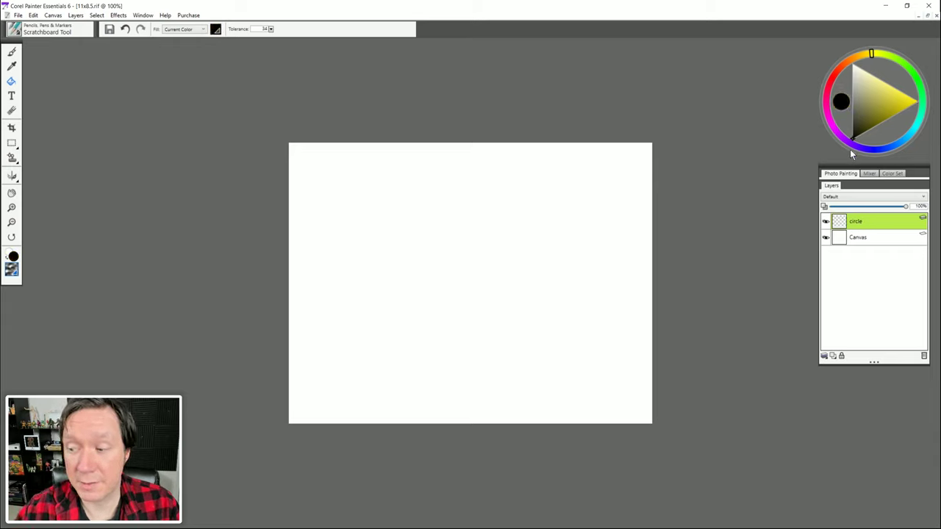
click(12, 53)
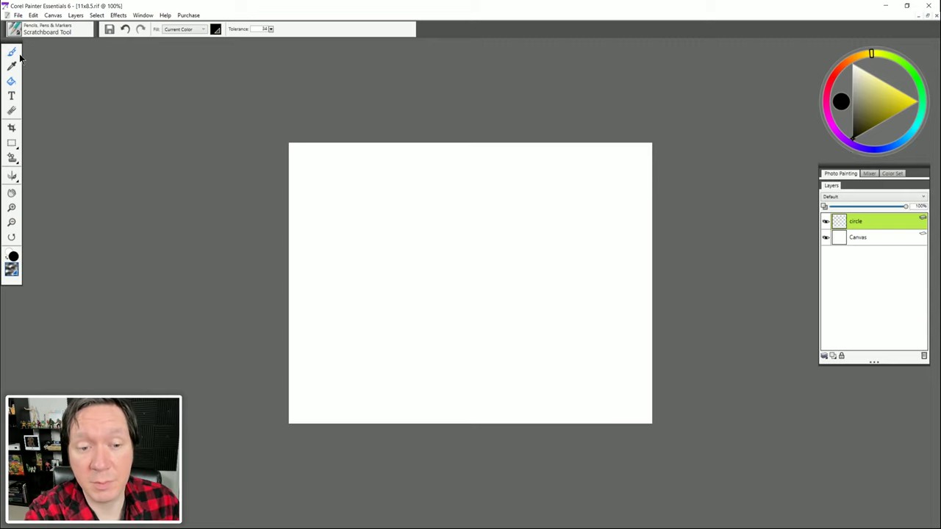
mouse_move(458, 190)
mouse_down()
mouse_move(392, 210)
mouse_move(354, 309)
mouse_move(535, 313)
mouse_move(499, 201)
mouse_move(405, 204)
mouse_up()
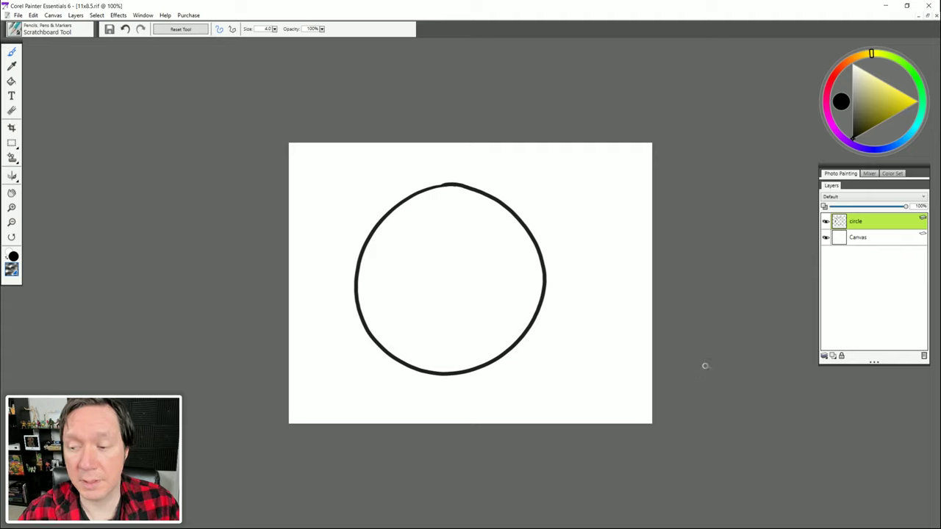
Step: Hide and show the circle layer twice, and try deleting it before undoing the deletion
click(827, 221)
click(827, 222)
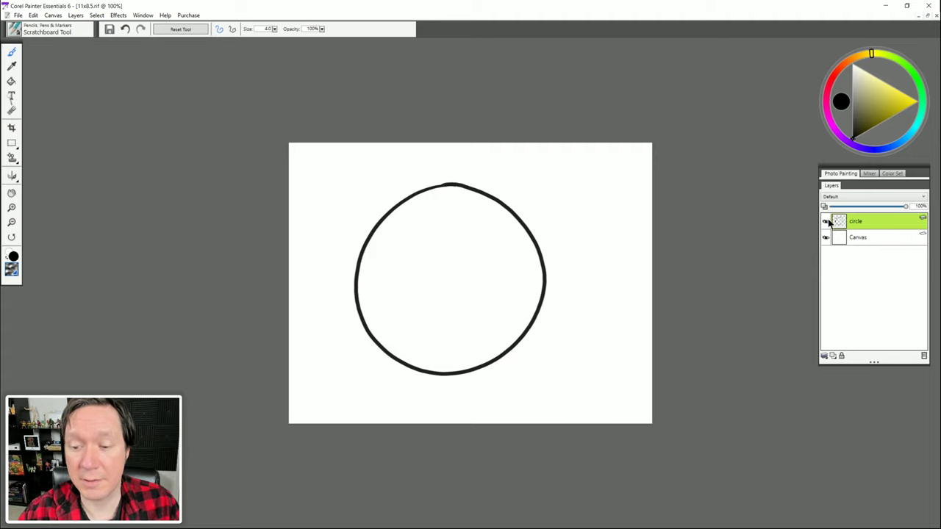
click(826, 221)
click(827, 221)
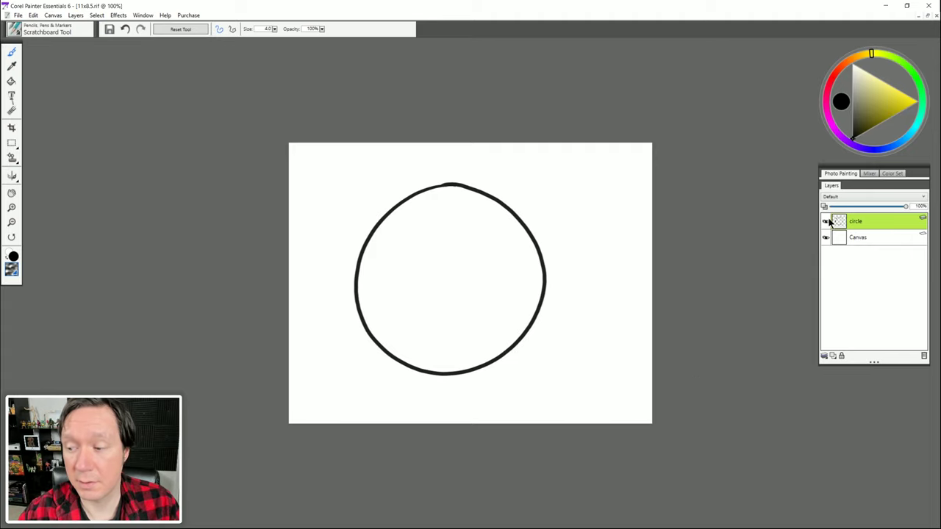
click(923, 356)
key(ctrl+z)
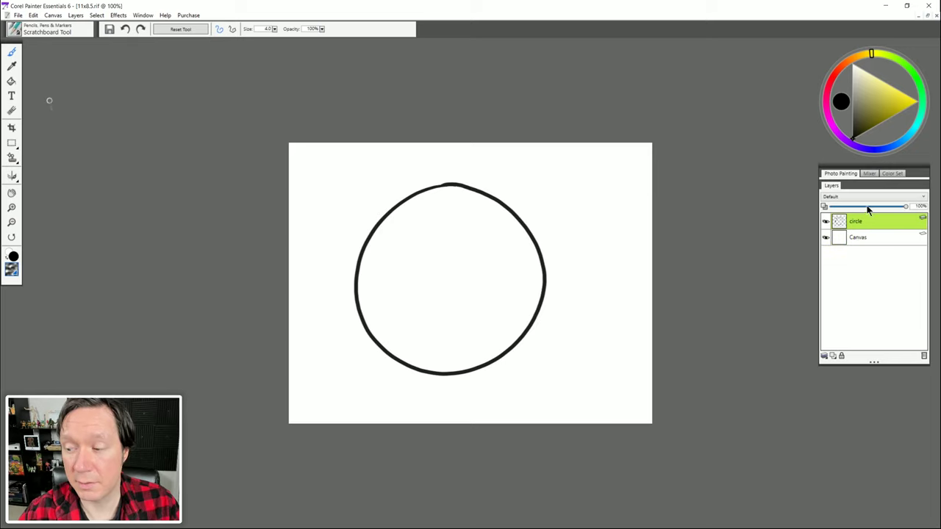
Step: Lower the circle layer's opacity to 33% and move the circle toward the canvas's upper-left corner with the Layer Adjuster
mouse_move(870, 211)
mouse_down()
mouse_move(847, 211)
mouse_move(857, 206)
mouse_up()
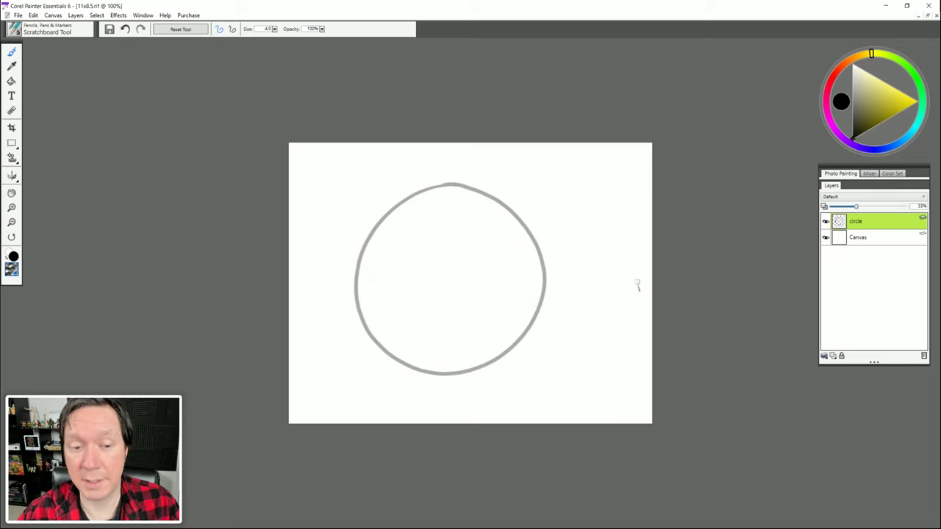
click(11, 144)
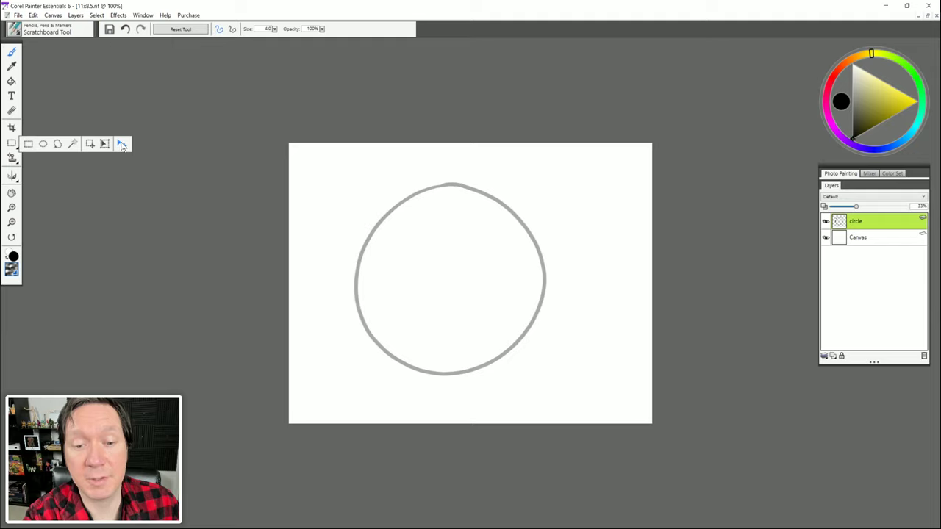
click(122, 144)
drag(419, 250, 366, 225)
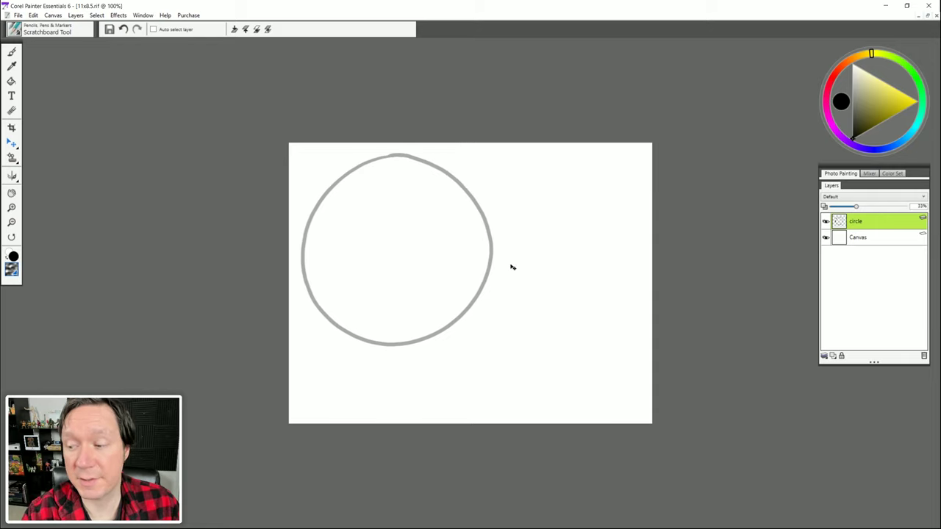
Step: Add a layer named dot and paint a large green dot over the circle's right edge with the Scratchboard Tool
click(833, 356)
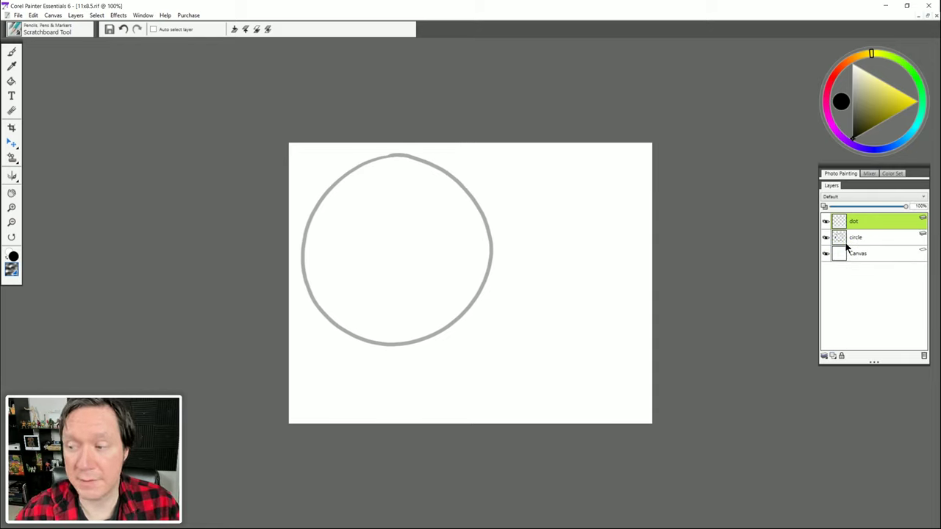
click(906, 65)
click(887, 117)
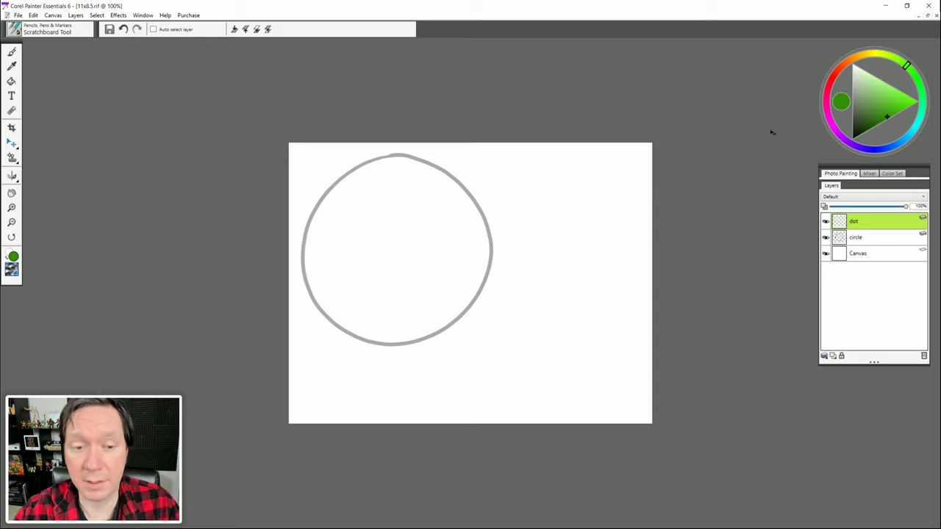
key(b)
drag(455, 260, 471, 268)
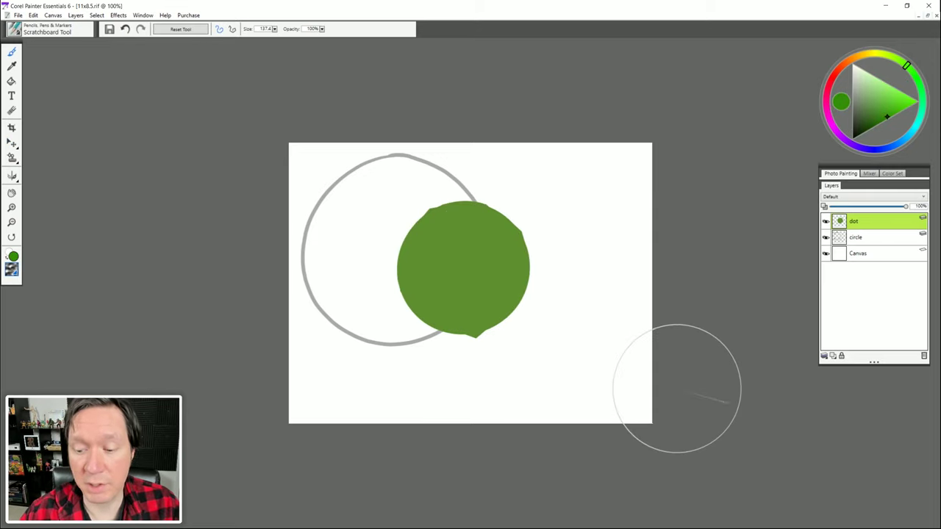
drag(728, 403, 680, 390)
Step: Reduce the dot layer's opacity to 51%, and reposition the dot to the right and the circle slightly down
drag(876, 208, 869, 206)
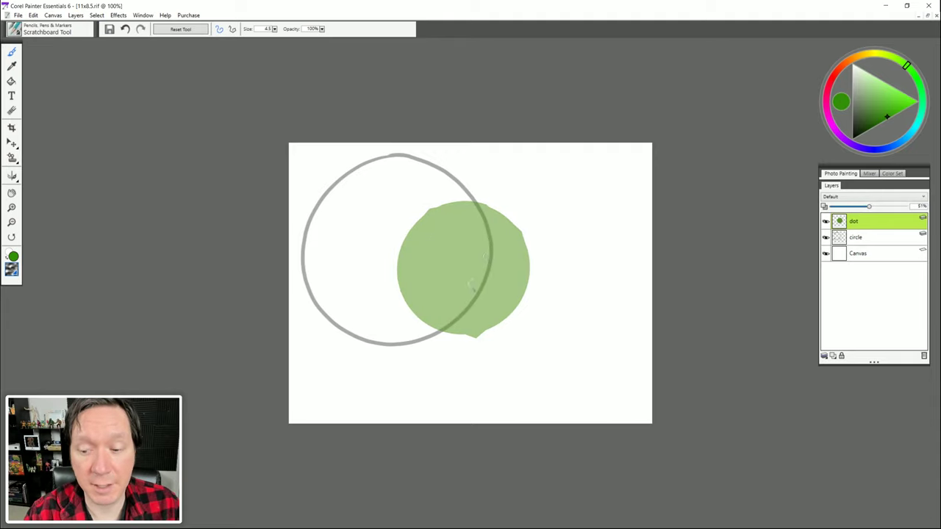
click(11, 144)
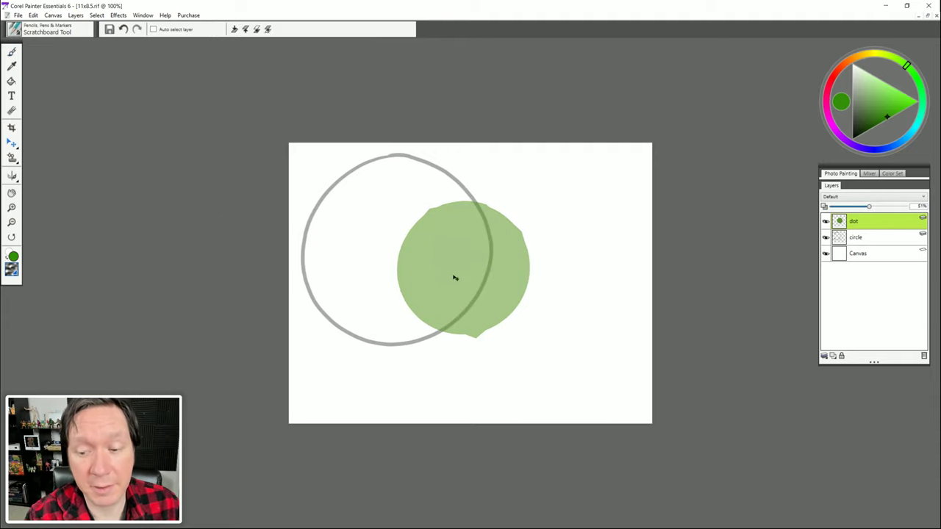
drag(454, 278, 490, 278)
click(873, 238)
drag(470, 247, 476, 274)
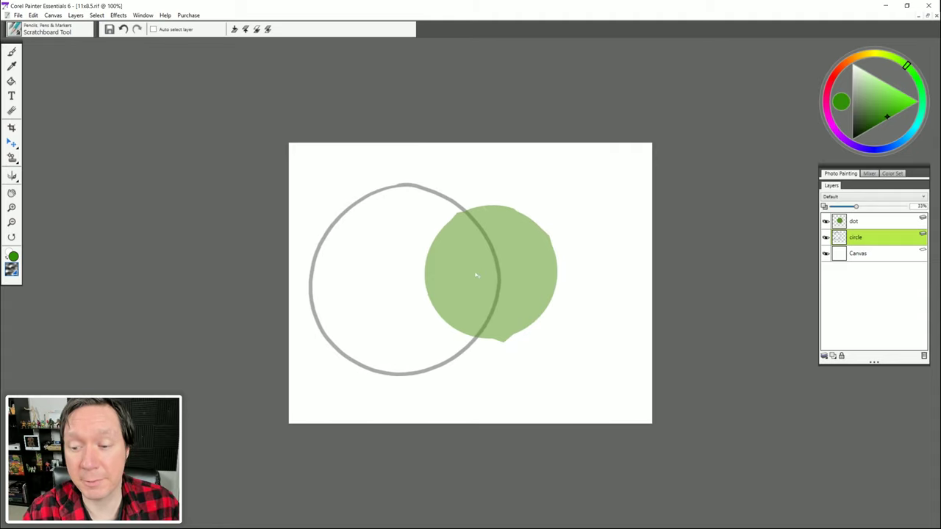
Step: Try the Multiply blend mode on the dot layer at 100% opacity, and compare it with Normal
click(857, 197)
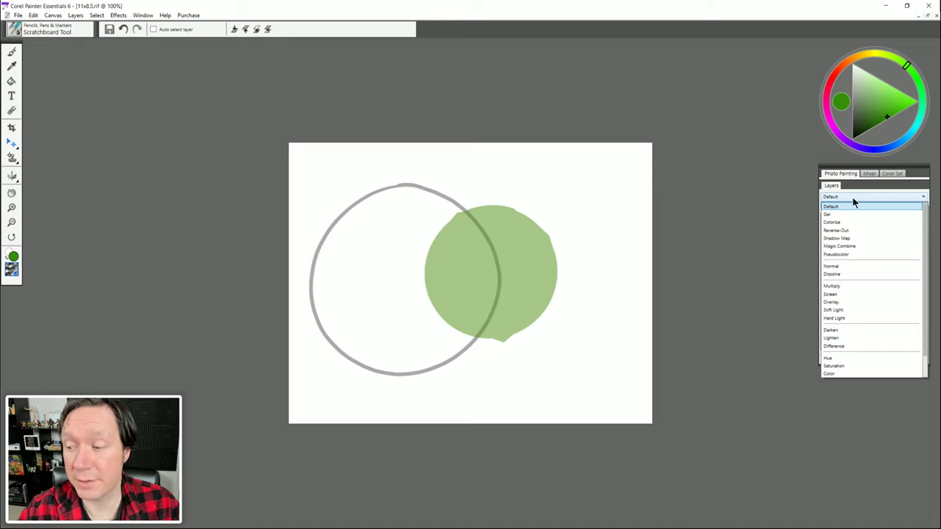
click(834, 286)
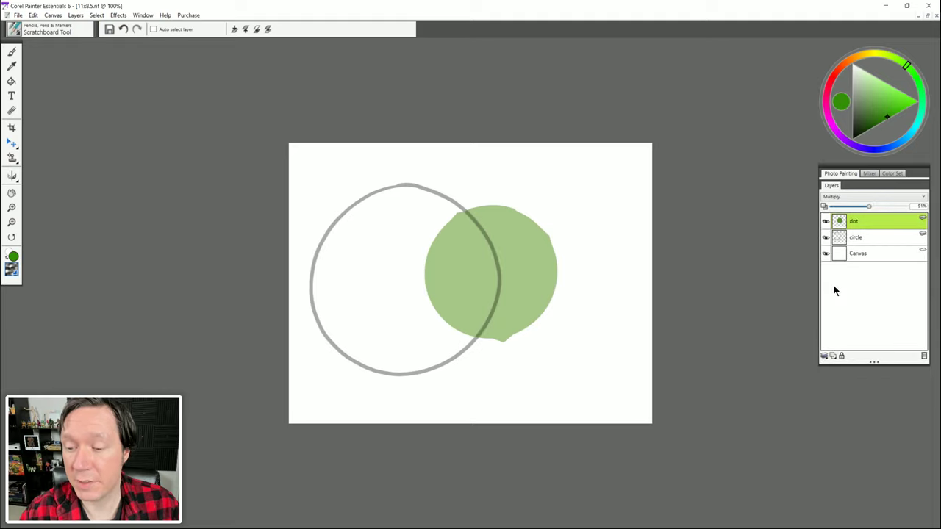
drag(869, 205, 907, 205)
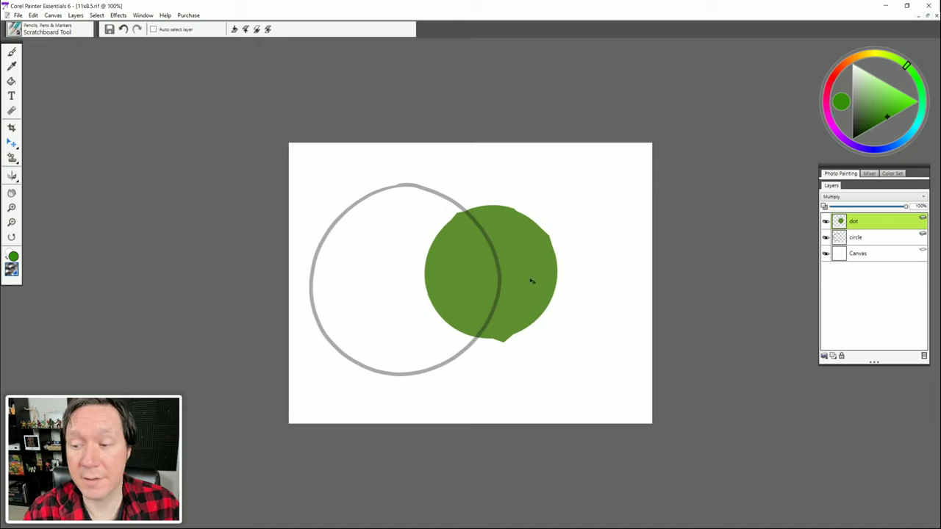
scroll(863, 197, up, 1)
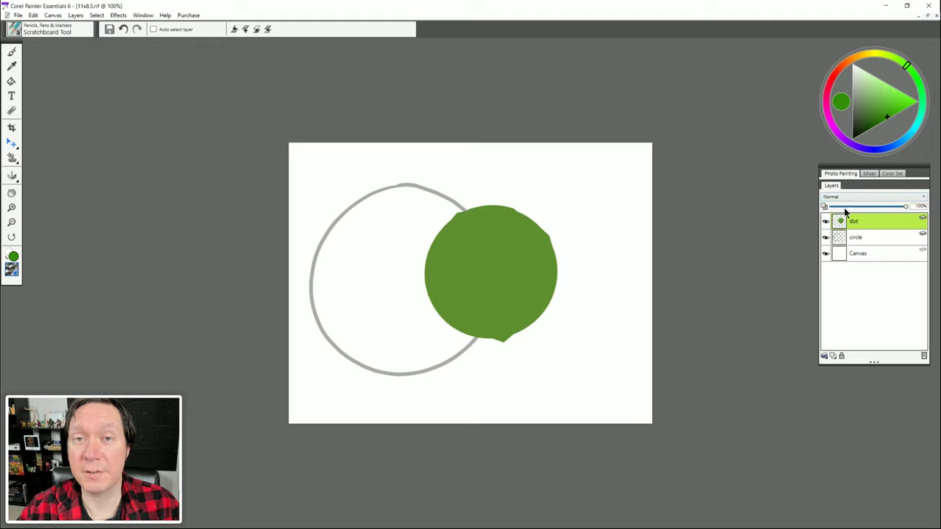
Step: Try the Screen blend mode on the dot layer while shifting the dot along the circle's edge, and delete the layer
click(849, 196)
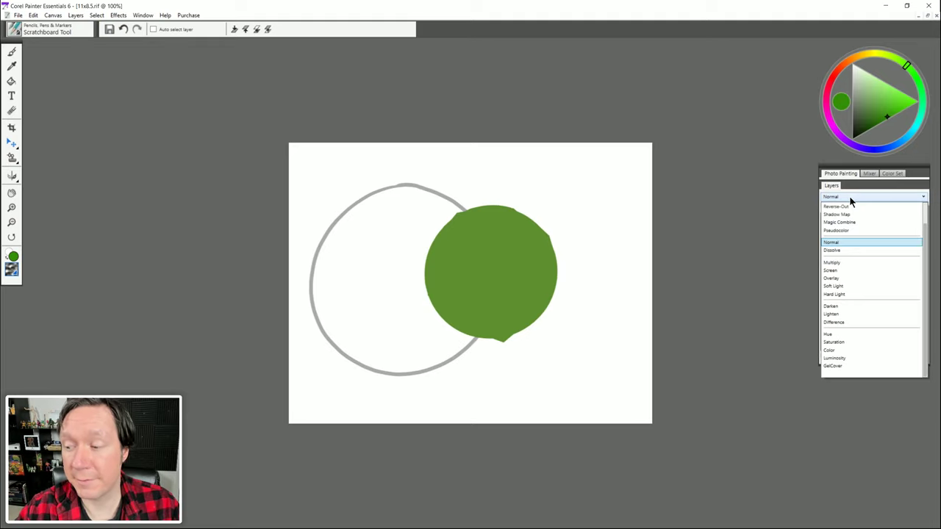
click(835, 270)
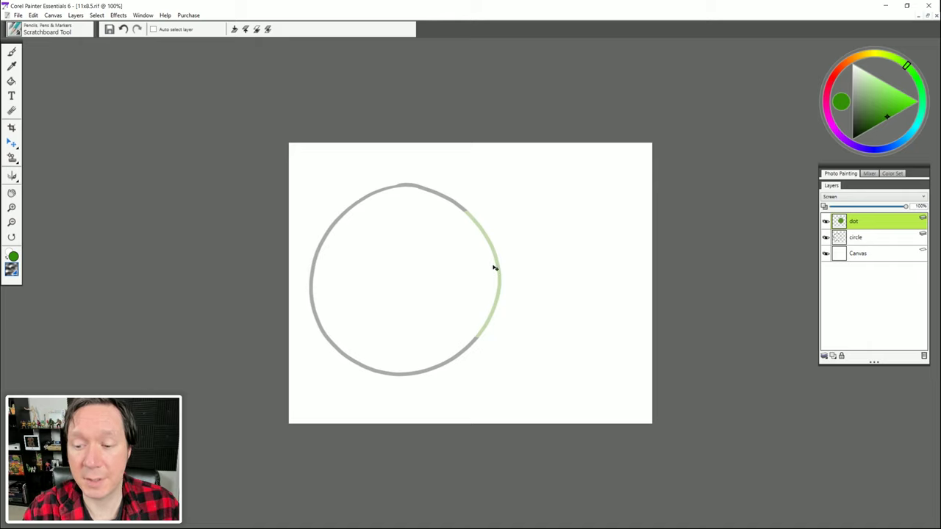
mouse_move(496, 282)
mouse_down()
mouse_move(465, 248)
mouse_move(396, 237)
mouse_move(345, 292)
mouse_move(387, 240)
mouse_move(478, 275)
mouse_move(467, 321)
mouse_move(486, 297)
mouse_up()
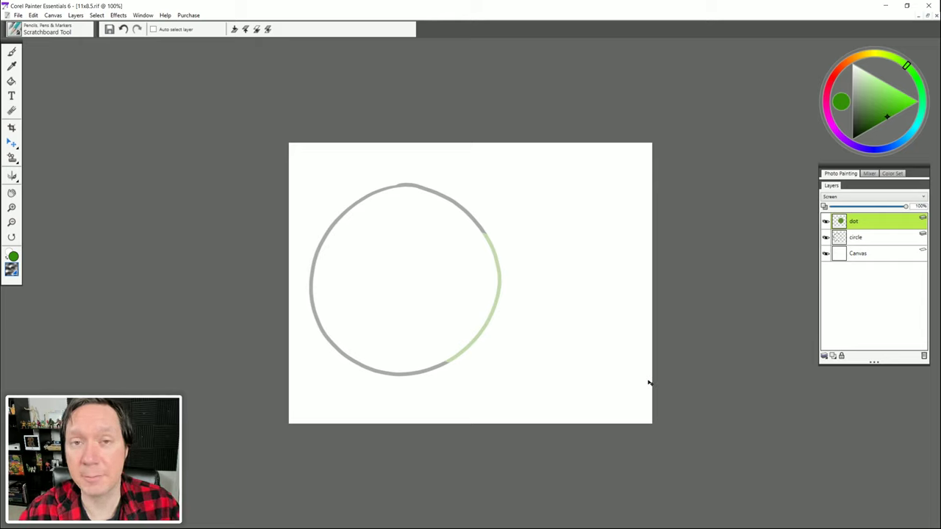
click(924, 356)
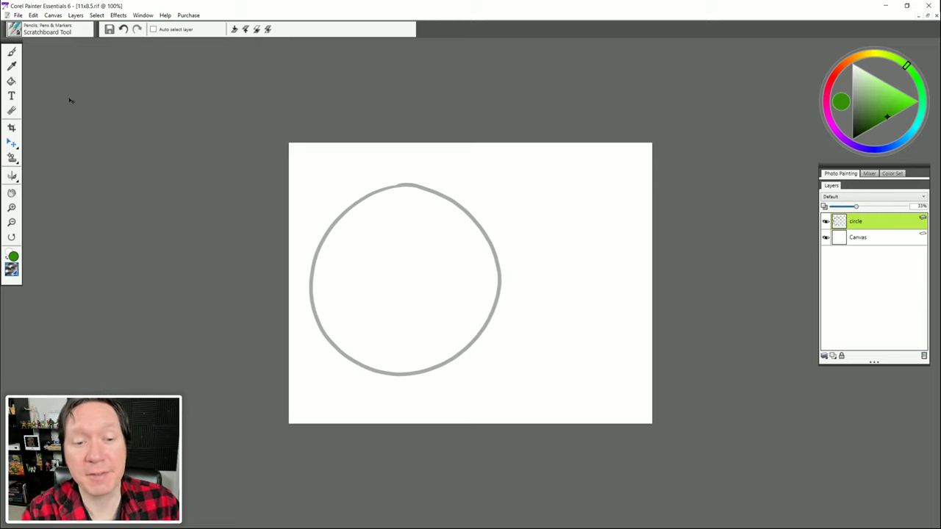
Step: Add the green Arial word "text" inside the circle and enlarge it to size 94.6
click(12, 96)
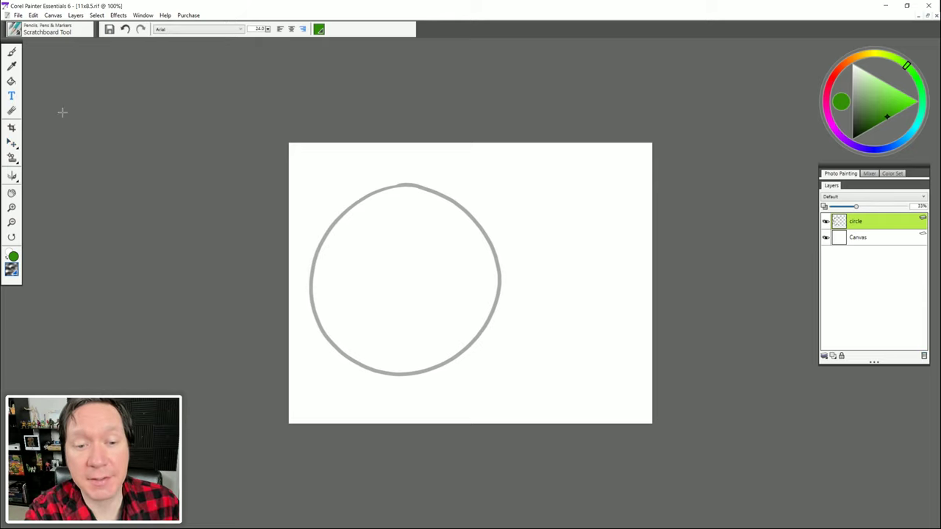
click(370, 248)
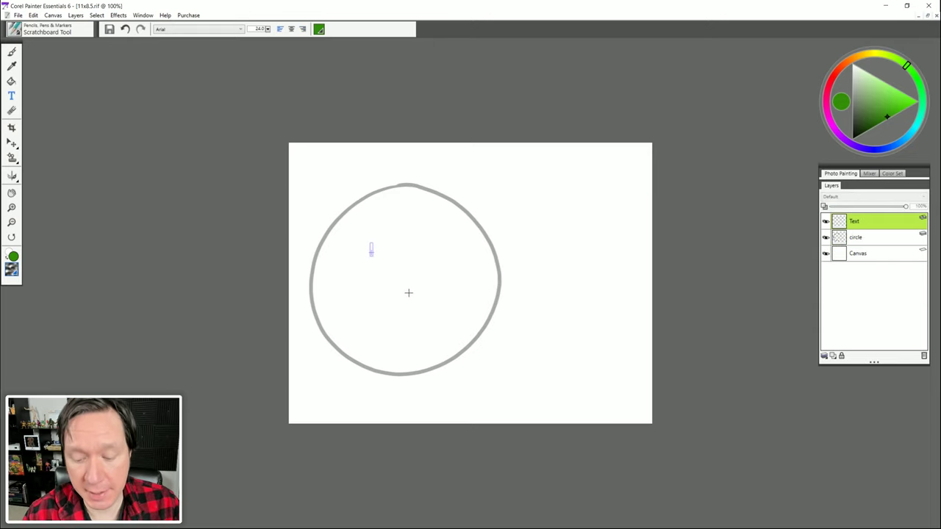
text(text)
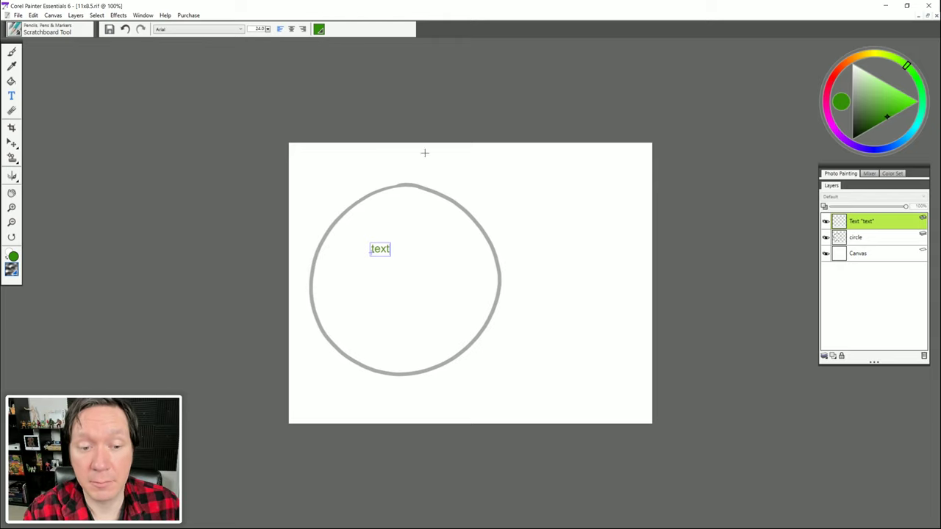
click(15, 142)
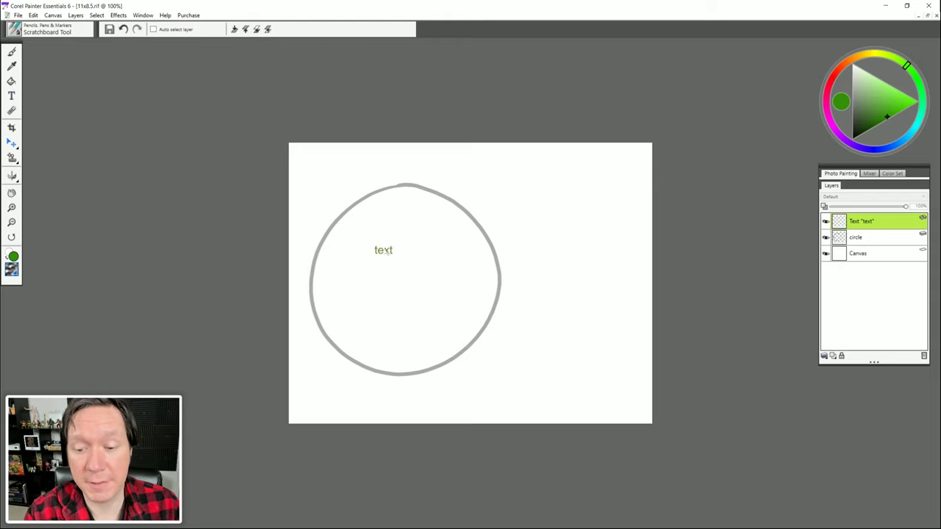
drag(389, 249, 495, 294)
Step: Replace the word inside the circle with "TEXT" in capitals
key(t)
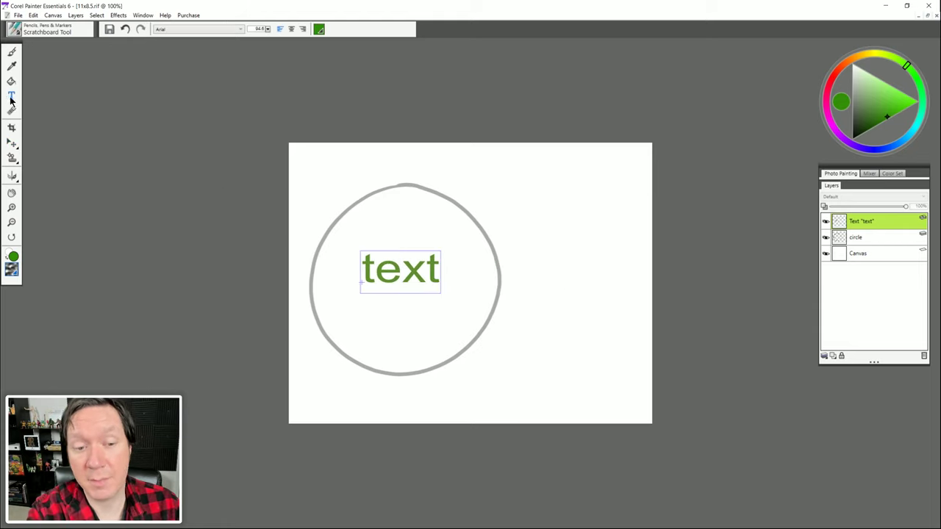
drag(402, 272, 441, 275)
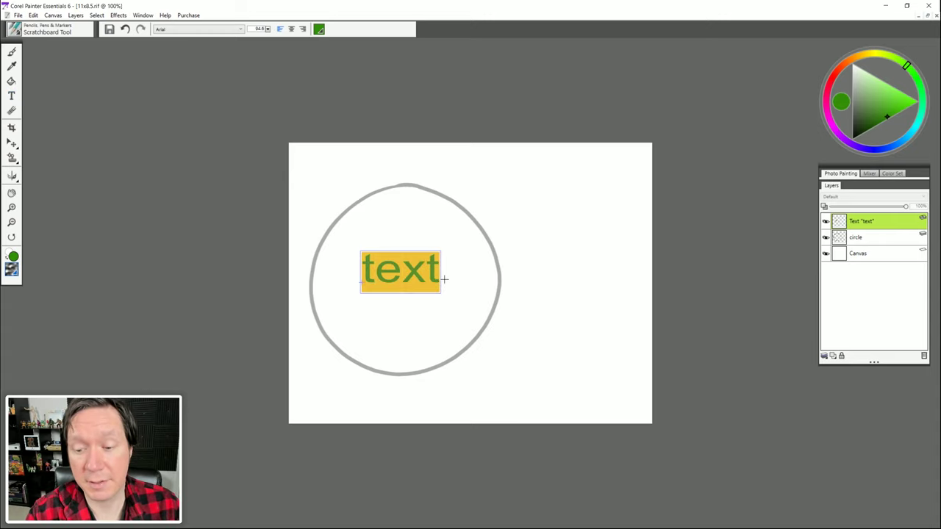
text(TEXT)
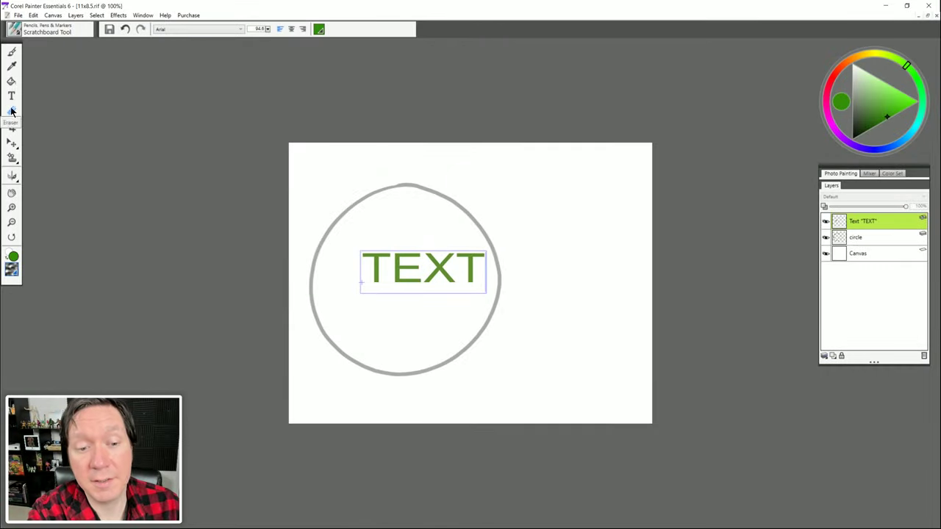
Step: Commit the text to an image layer and erase its letters TE, as well as the left arc on the circle layer
click(12, 110)
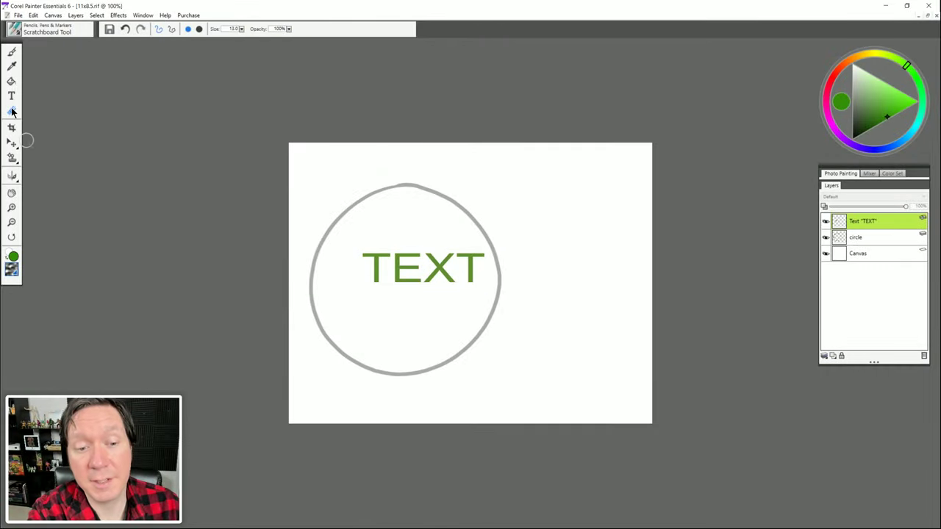
click(386, 262)
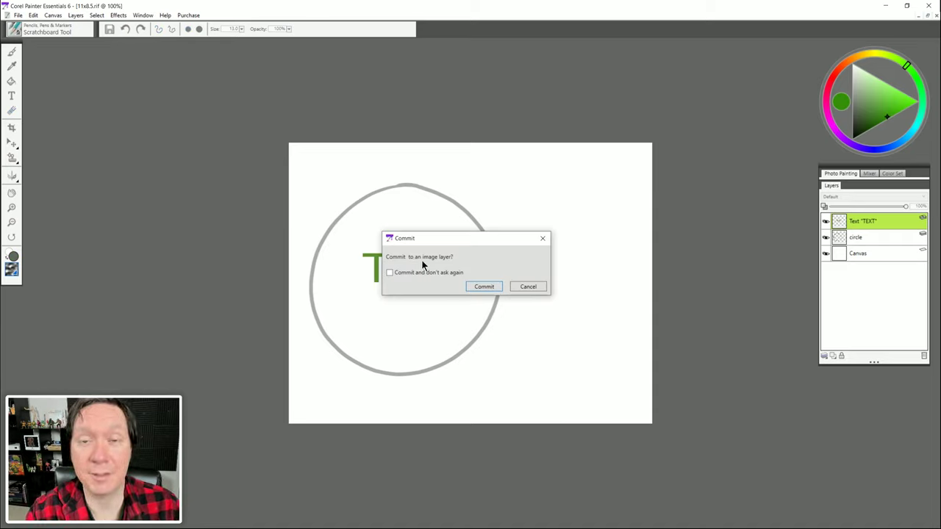
click(484, 286)
mouse_move(353, 265)
mouse_down()
mouse_move(385, 253)
mouse_move(372, 284)
mouse_move(419, 255)
mouse_move(420, 272)
mouse_up()
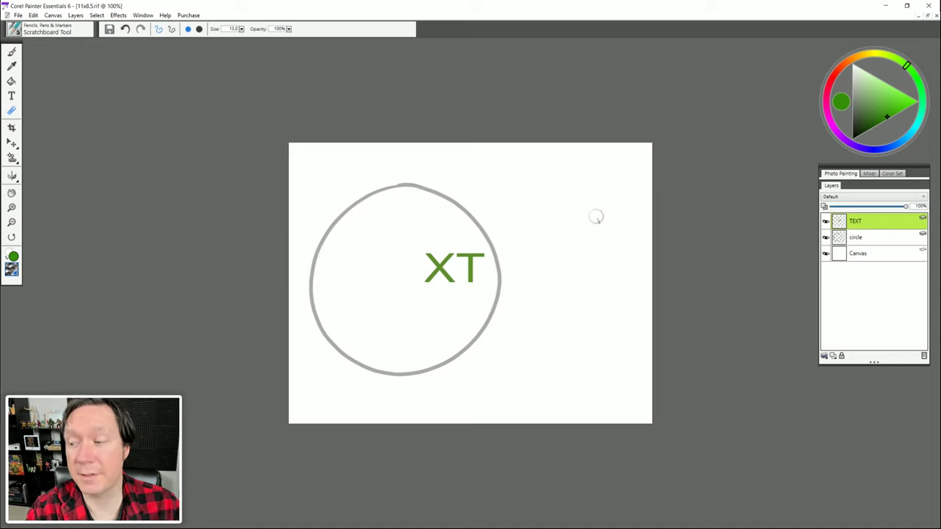
click(856, 237)
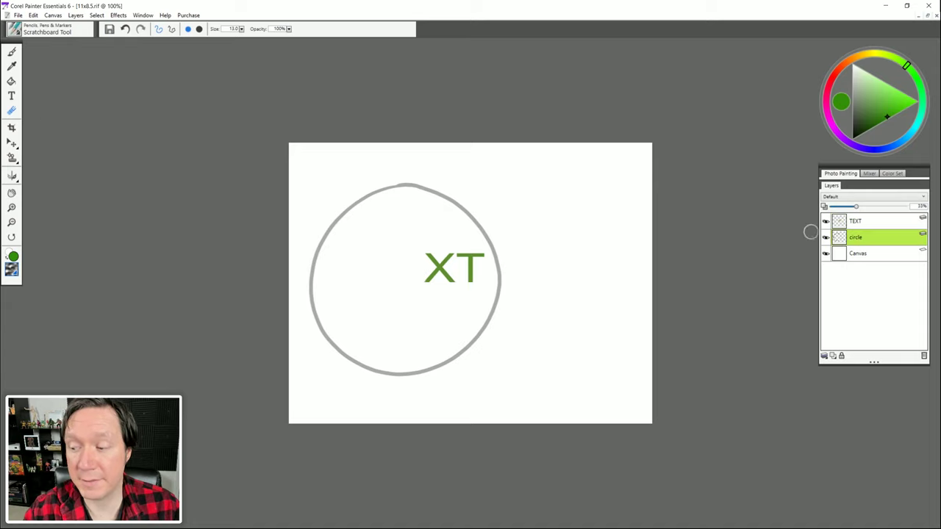
mouse_move(334, 238)
mouse_down()
mouse_move(337, 216)
mouse_move(308, 282)
mouse_move(324, 329)
mouse_up()
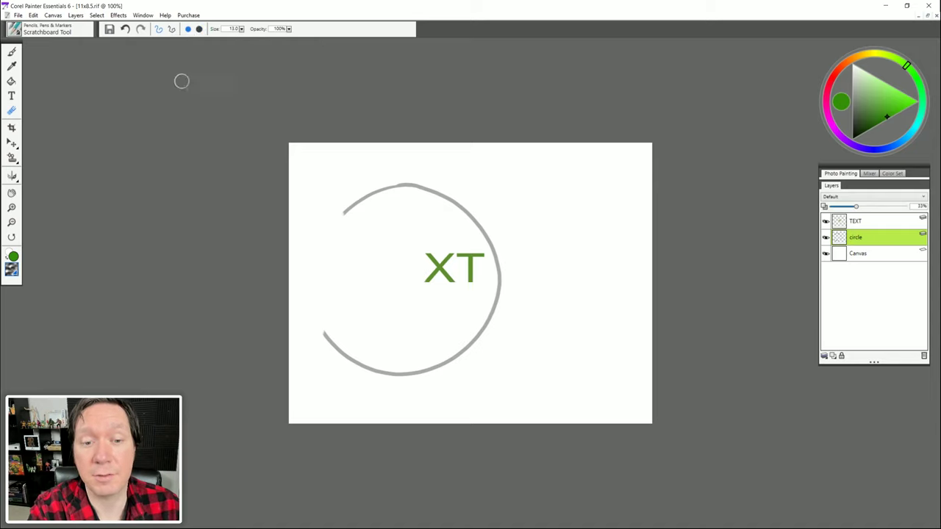
Step: Crop the canvas closely around the circle and letters, and undo the crop
click(11, 129)
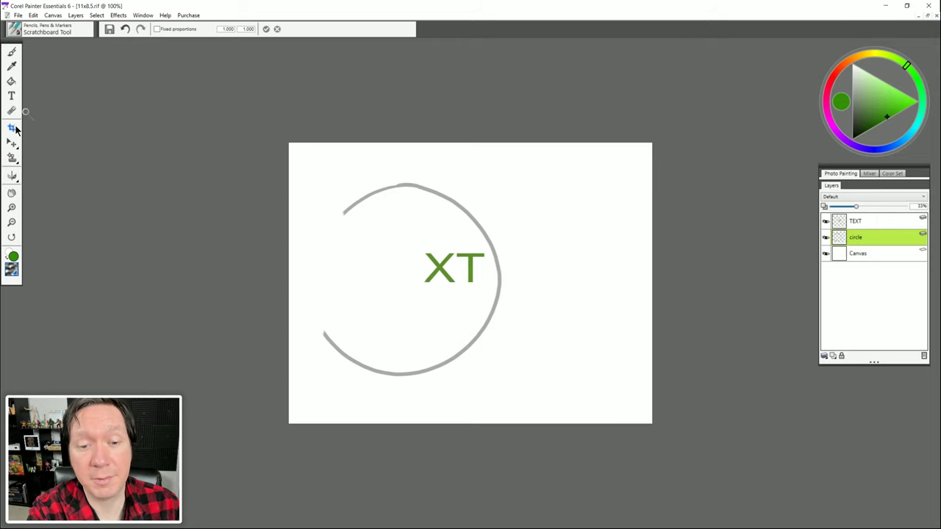
drag(298, 166, 526, 393)
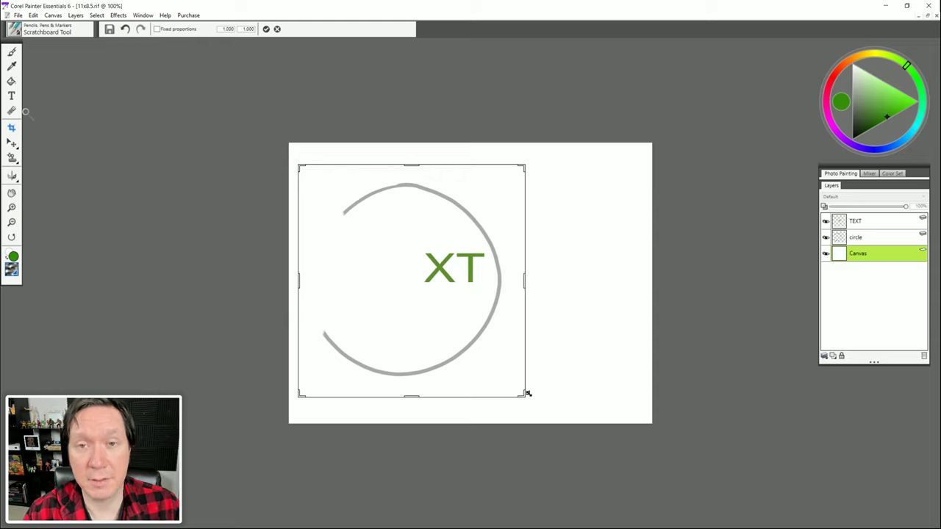
mouse_move(521, 170)
mouse_down()
mouse_move(532, 160)
mouse_move(513, 170)
mouse_up()
drag(514, 238, 509, 301)
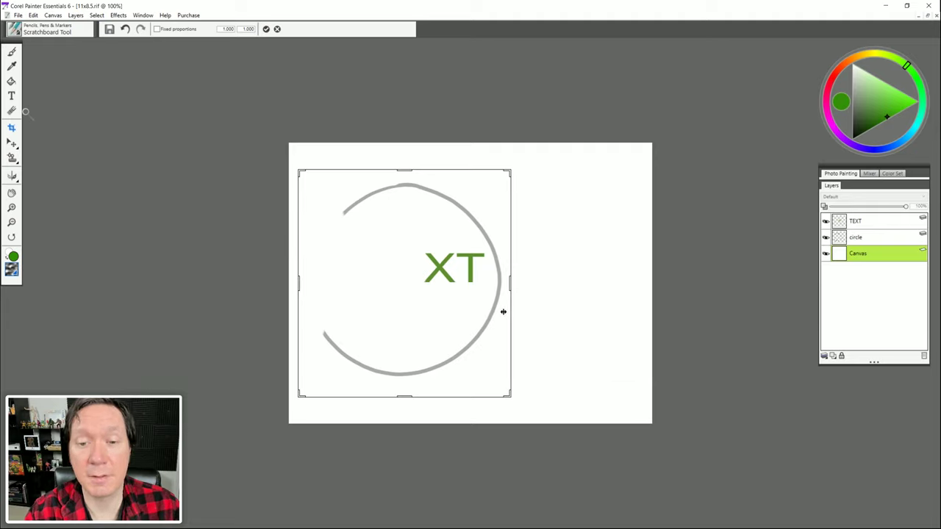
click(266, 29)
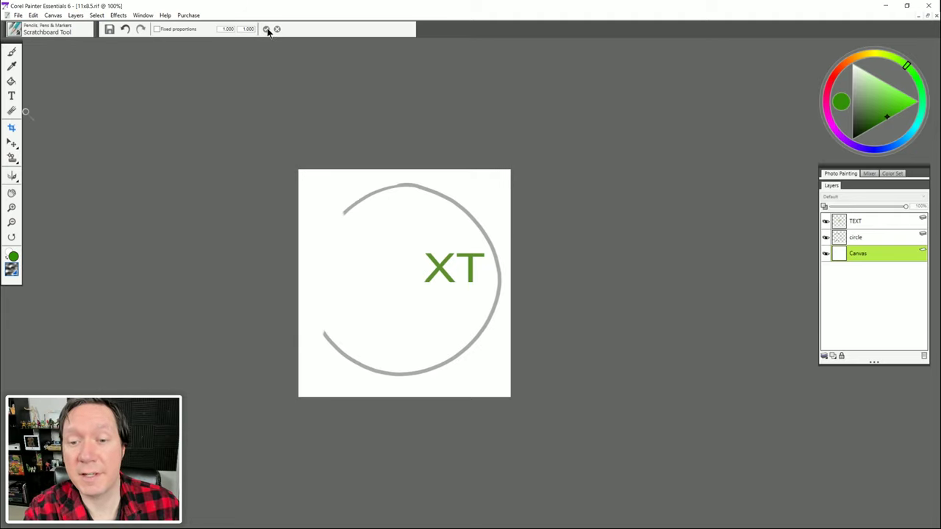
key(ctrl+z)
Step: Draw a tall rectangular selection on the blank canvas area just right of the circle
click(11, 144)
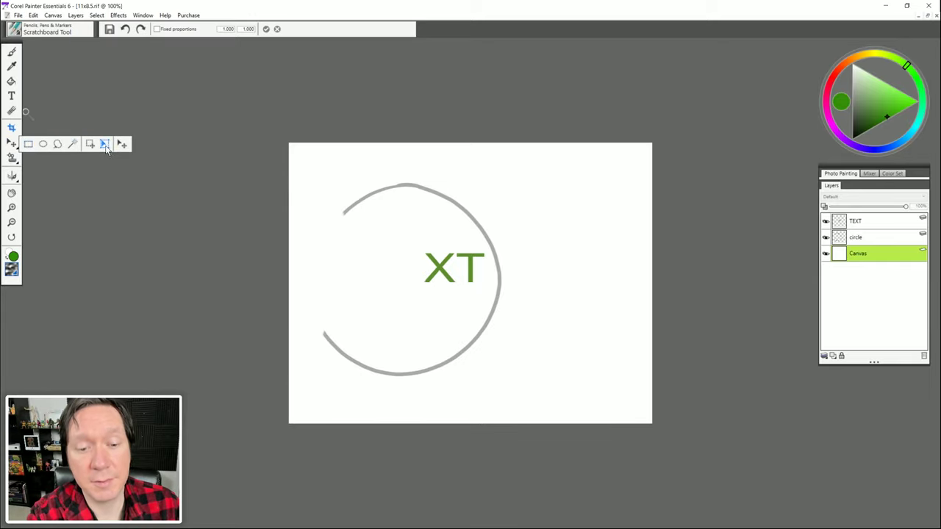
click(29, 144)
drag(507, 177, 590, 325)
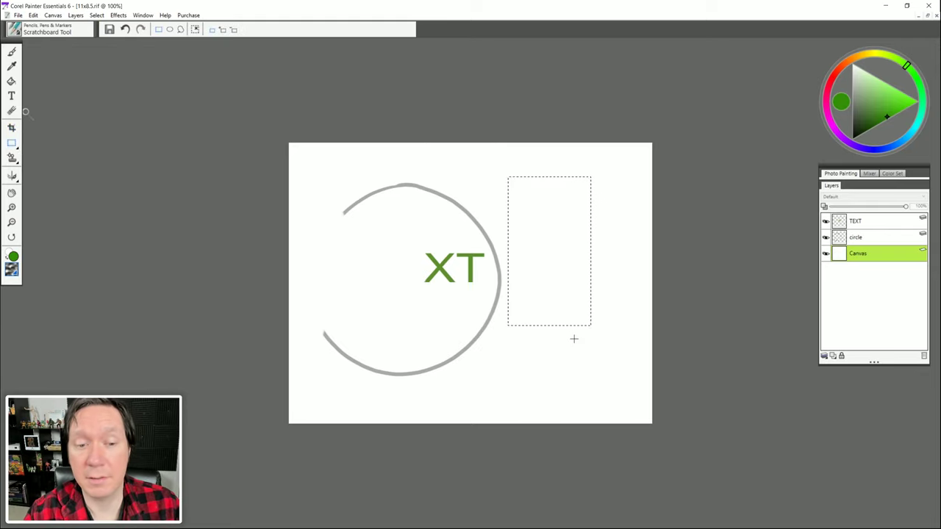
Step: Fill the rectangular selection beside the circle with the current green using the Paint Bucket, and undo the fill
key(k)
click(537, 234)
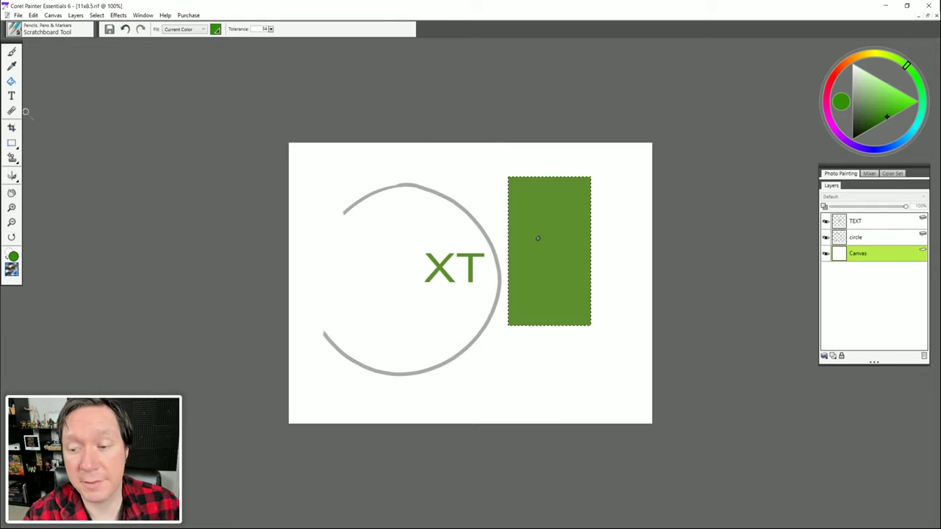
key(ctrl+z)
Step: Draw a narrow vertical selection across the left half of the circle and clear that strip on the circle layer
key(r)
drag(362, 175, 409, 397)
click(859, 237)
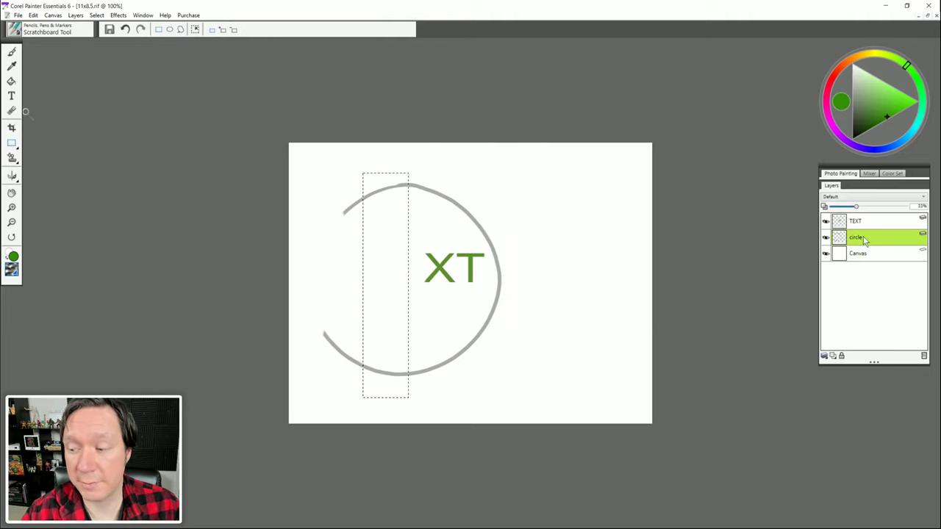
click(33, 15)
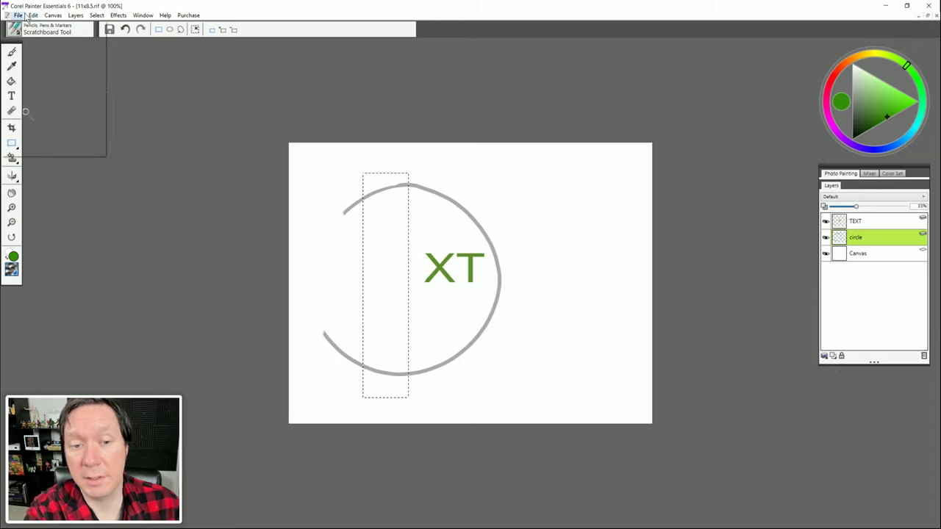
click(30, 113)
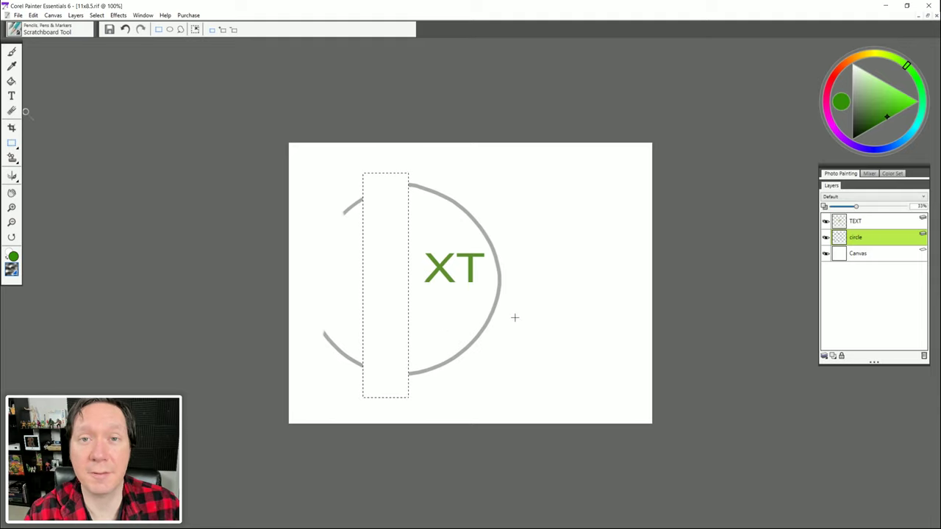
Step: Build a stepped selection over the circle from several overlapping rectangles, and subtract three smaller rectangles from it
drag(328, 189, 508, 273)
drag(486, 174, 409, 221)
drag(362, 250, 413, 319)
drag(572, 227, 494, 330)
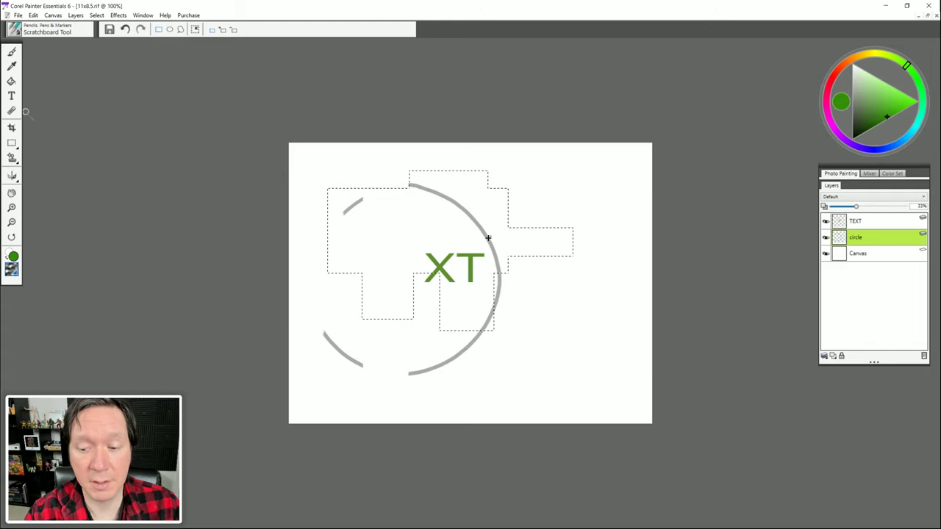
drag(444, 242, 399, 217)
drag(463, 198, 479, 241)
drag(531, 206, 543, 241)
Step: Fill the compound selection with the current green on the circle layer, undo the fill and deselect
key(k)
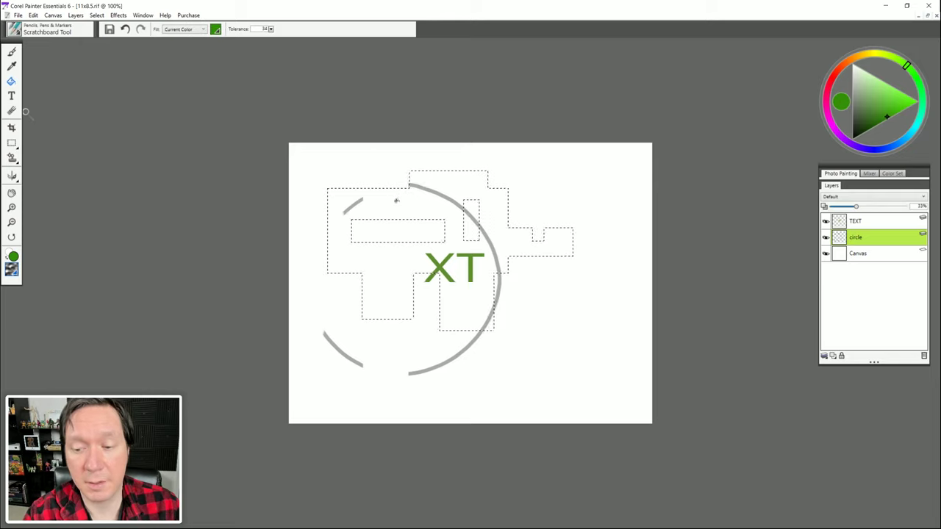
click(480, 319)
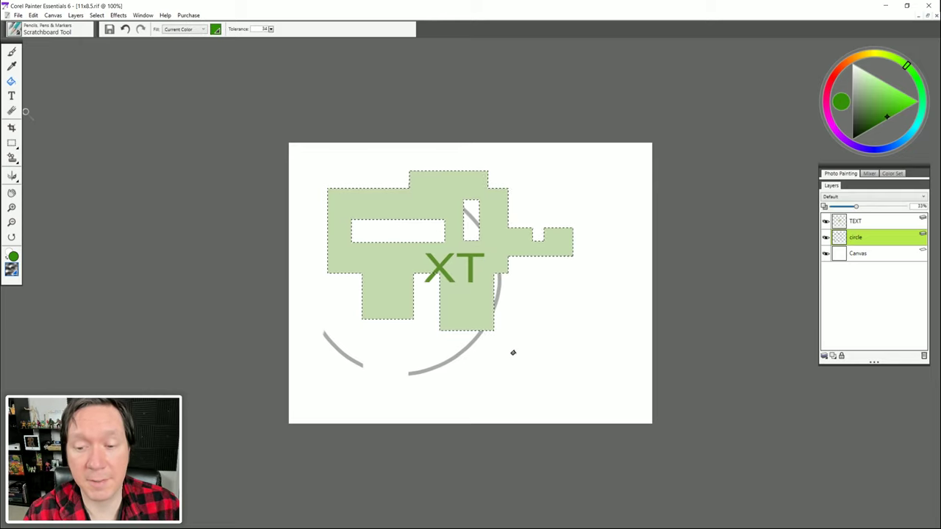
key(ctrl+z)
key(ctrl+d)
Step: Combine two overlapping oval selections across the letters and circle, and draw a freehand selection with the Lasso
click(12, 143)
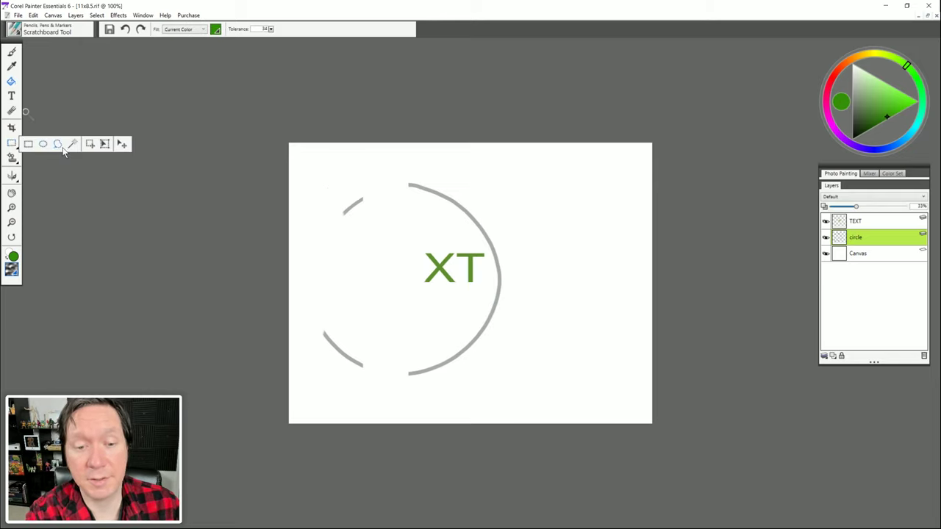
click(44, 145)
drag(351, 201, 571, 359)
drag(371, 188, 571, 361)
click(11, 144)
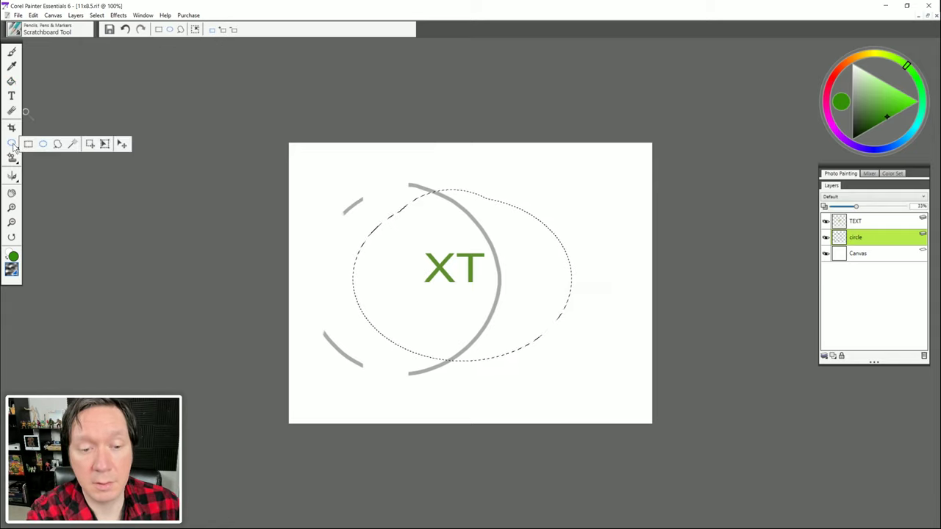
click(58, 144)
mouse_move(536, 169)
mouse_down()
mouse_move(621, 206)
mouse_move(573, 323)
mouse_move(533, 271)
mouse_up()
Step: Select the area inside the complete circle with the Magic Wand, fill it with the current green and undo the fill
click(11, 143)
click(72, 144)
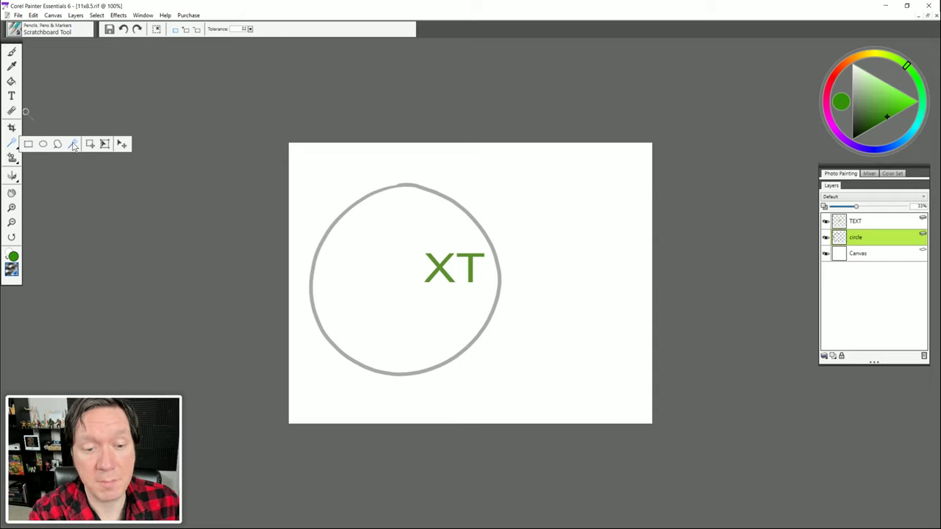
click(382, 232)
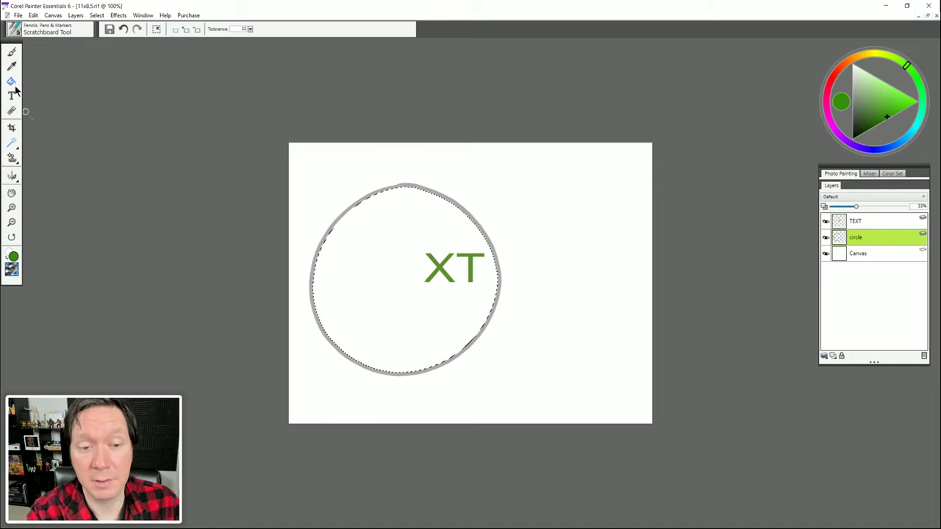
key(k)
click(373, 261)
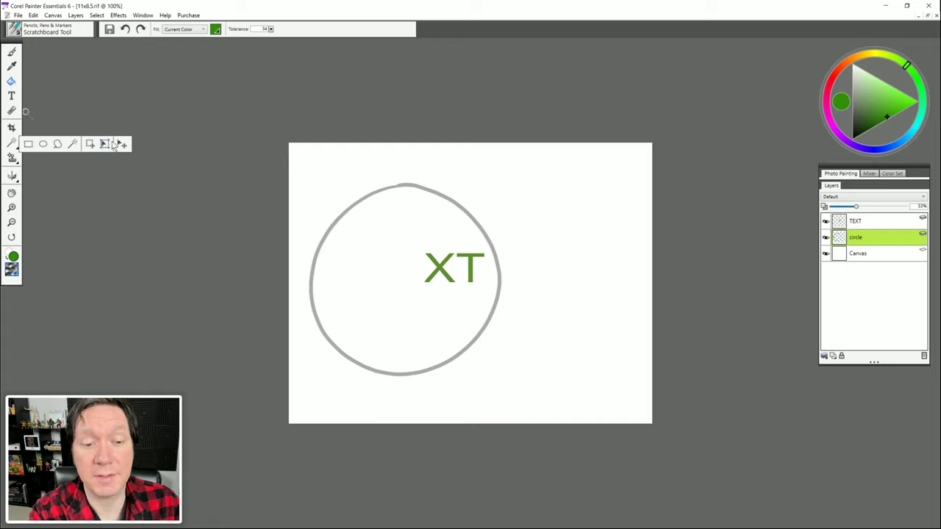
click(15, 145)
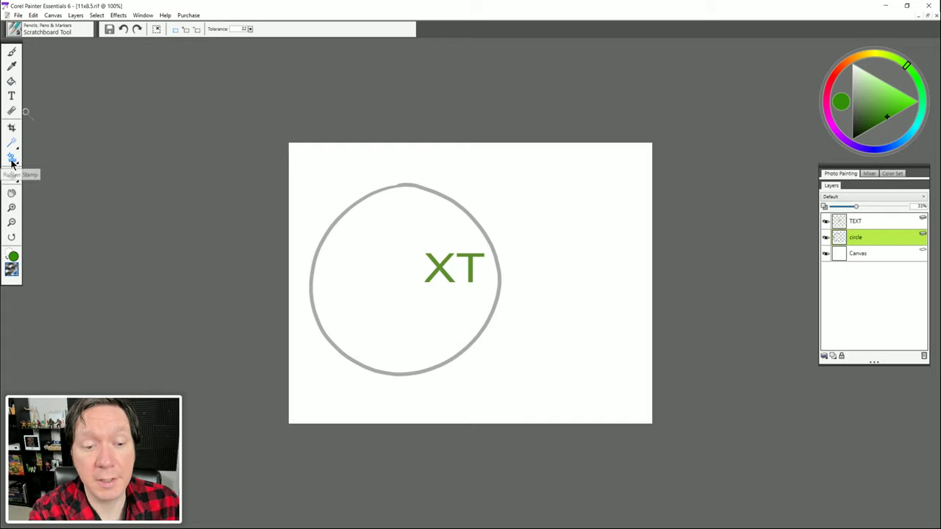
Step: Sample the circle's upper-left edge with the Rubber Stamp, clone it onto the blank area beyond the circle, and undo the stroke
click(13, 159)
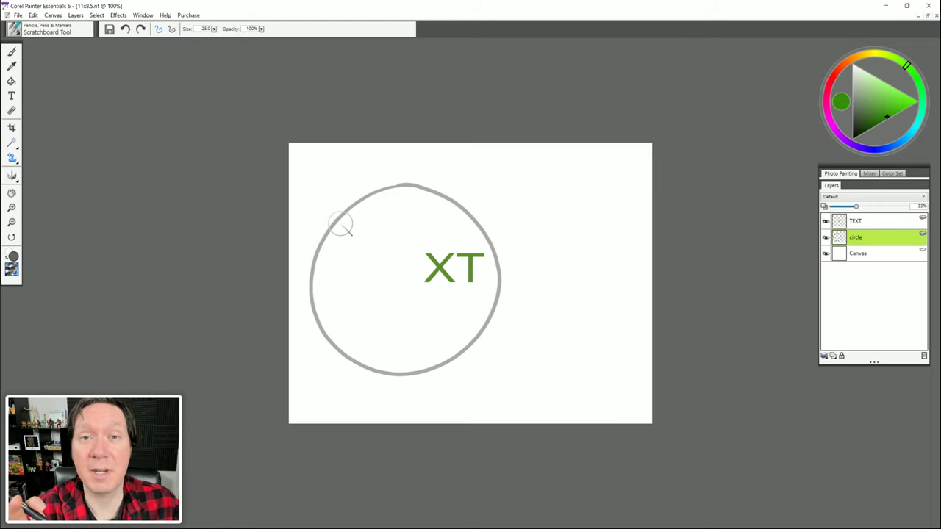
key(alt)
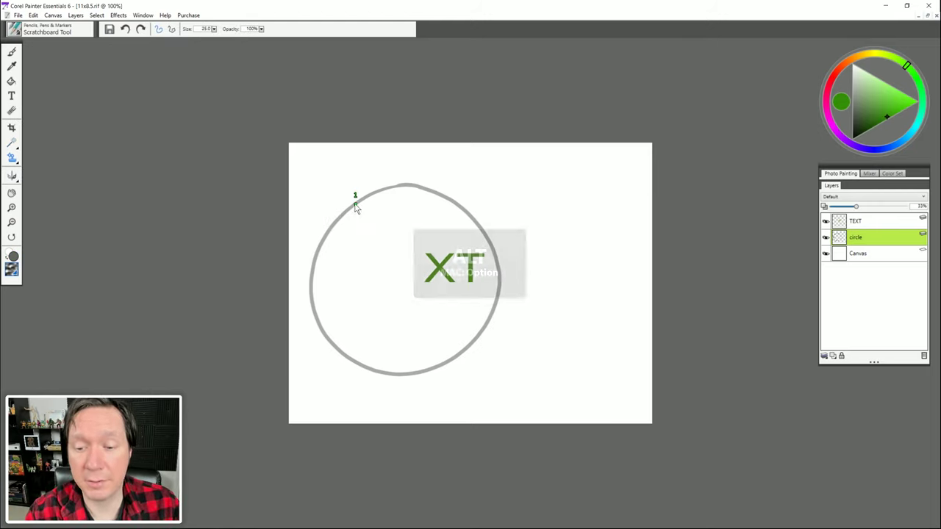
alt+click(354, 199)
mouse_move(539, 204)
mouse_down()
mouse_move(544, 228)
mouse_move(552, 216)
mouse_move(515, 228)
mouse_move(536, 278)
mouse_move(612, 266)
mouse_move(578, 187)
mouse_move(537, 214)
mouse_move(599, 192)
mouse_move(502, 309)
mouse_move(550, 364)
mouse_move(503, 272)
mouse_move(616, 187)
mouse_move(630, 235)
mouse_move(612, 288)
mouse_move(654, 301)
mouse_move(631, 272)
mouse_move(641, 231)
mouse_move(597, 229)
mouse_up()
key(ctrl+z)
Step: Sample the letters XT with the Rubber Stamp and clone them with part of the circle to the upper right
alt+click(447, 270)
mouse_move(514, 242)
mouse_down()
mouse_move(563, 241)
mouse_move(502, 244)
mouse_move(554, 232)
mouse_move(493, 231)
mouse_move(498, 250)
mouse_move(514, 239)
mouse_move(505, 241)
mouse_move(502, 228)
mouse_move(398, 192)
mouse_move(403, 318)
mouse_up()
click(13, 158)
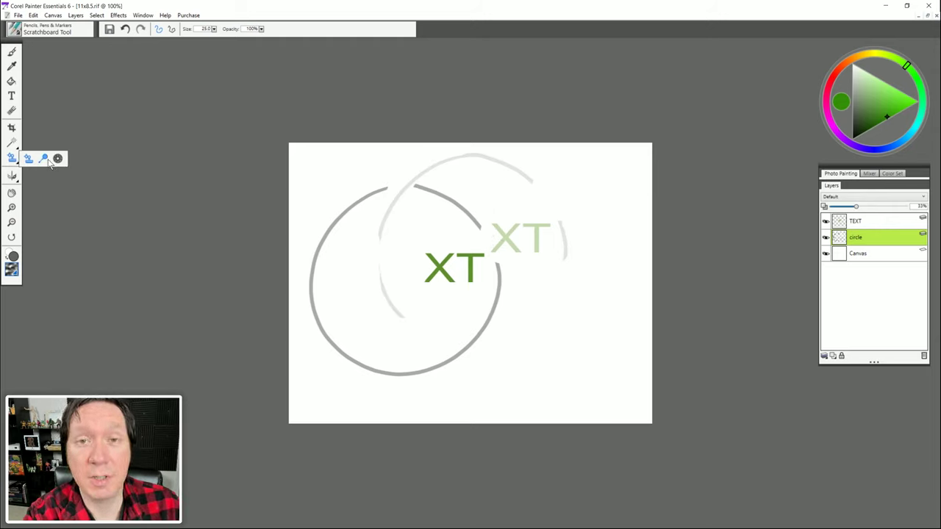
click(11, 159)
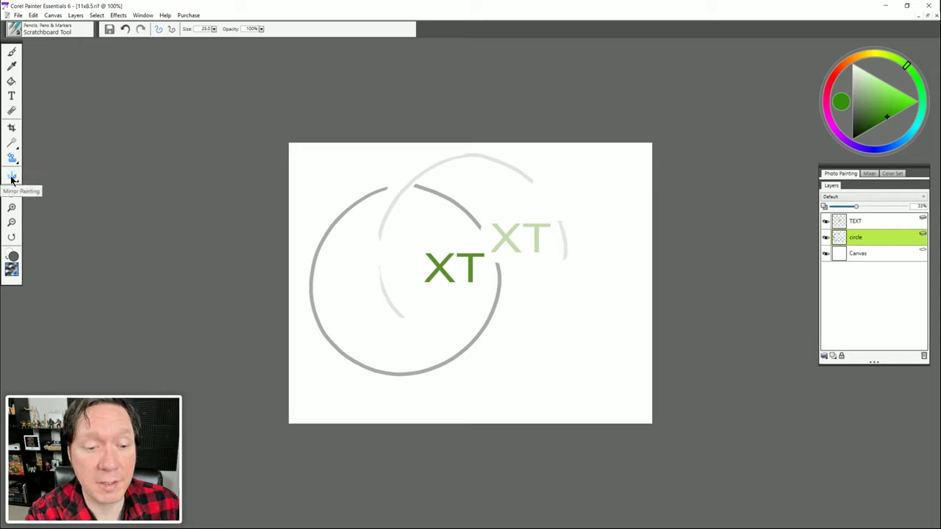
Step: With mirror painting on, draw a symmetrical black cartoon face with ears, eyes, eyebrows, nose, mouth and curly hair on Layer 1
click(12, 178)
click(12, 177)
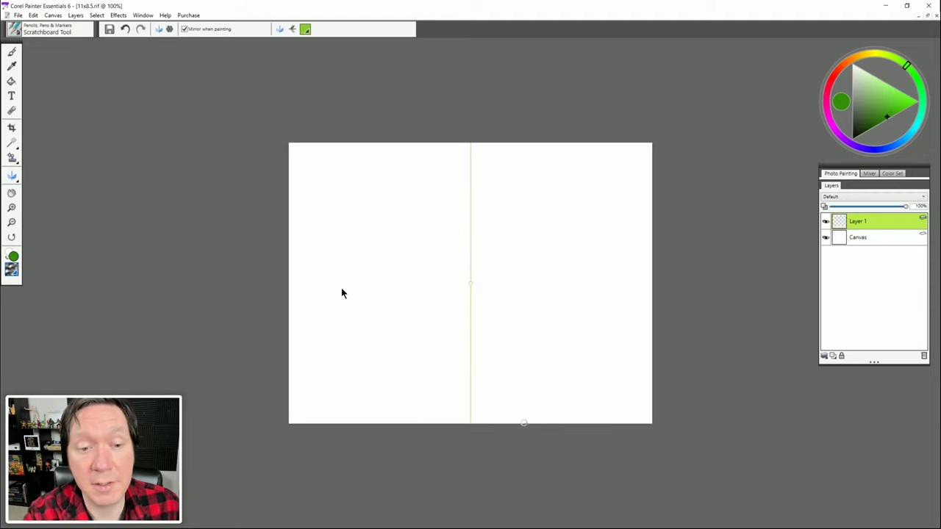
click(11, 51)
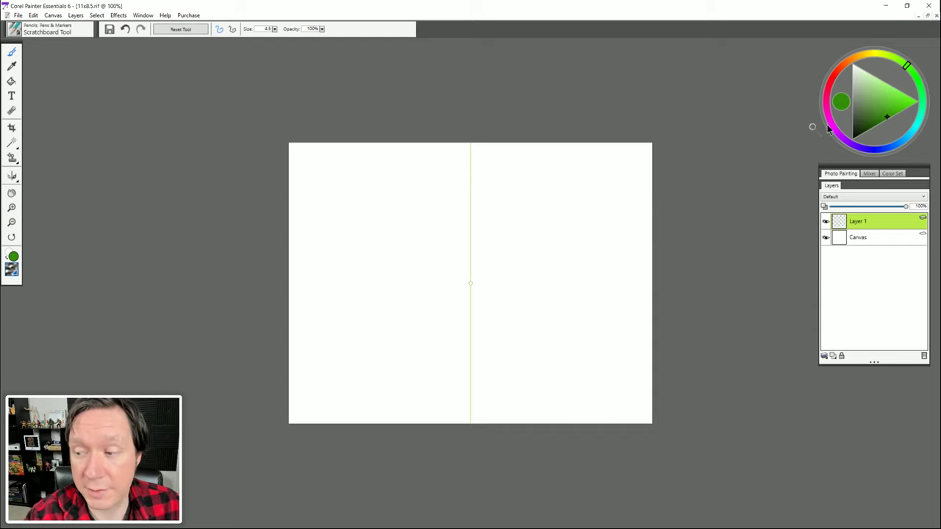
click(852, 137)
mouse_move(463, 175)
mouse_down()
mouse_move(395, 271)
mouse_move(434, 367)
mouse_move(461, 383)
mouse_up()
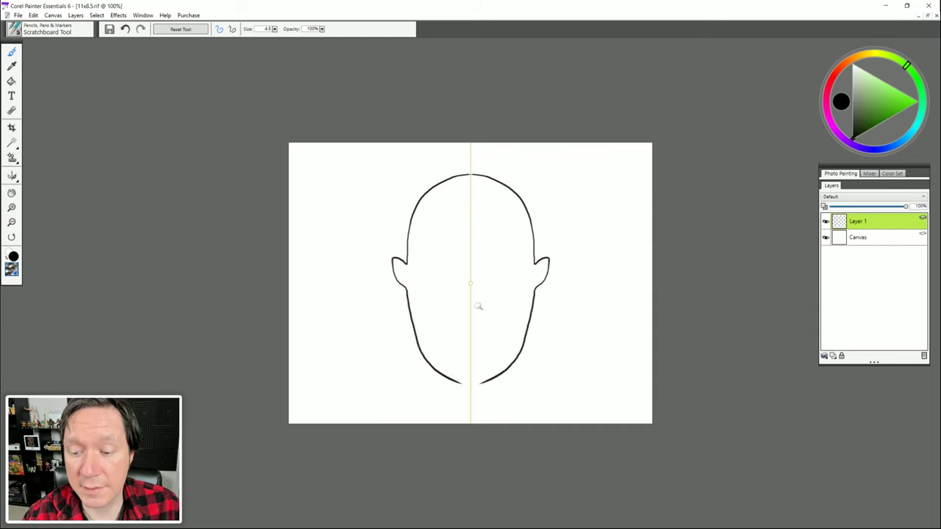
drag(444, 263, 447, 261)
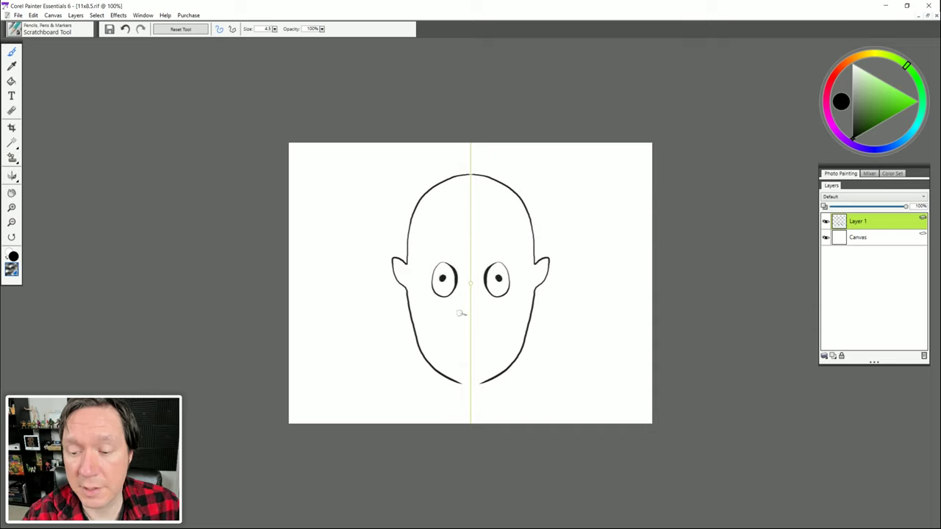
mouse_move(460, 318)
mouse_down()
mouse_move(515, 213)
mouse_move(467, 250)
mouse_up()
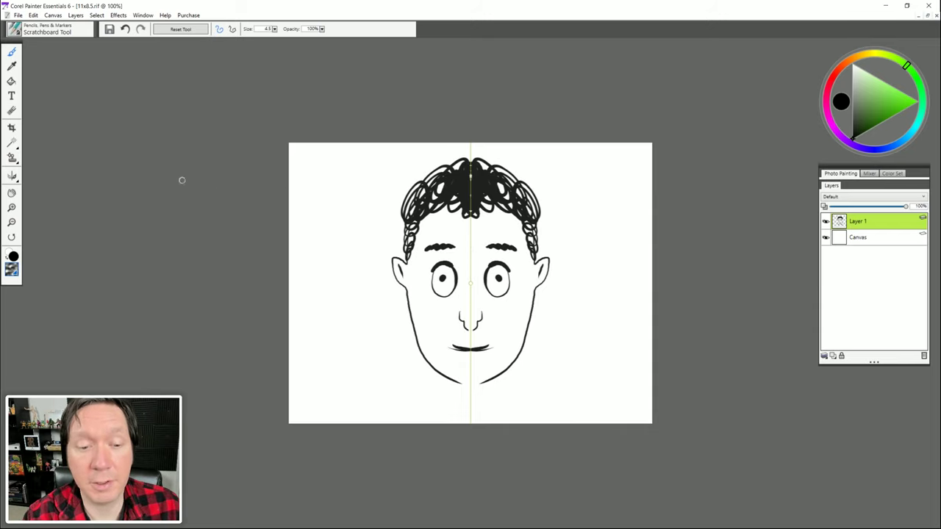
Step: Turn mirror painting off and on again, and switch the horizontal mirror plane on and off
click(12, 177)
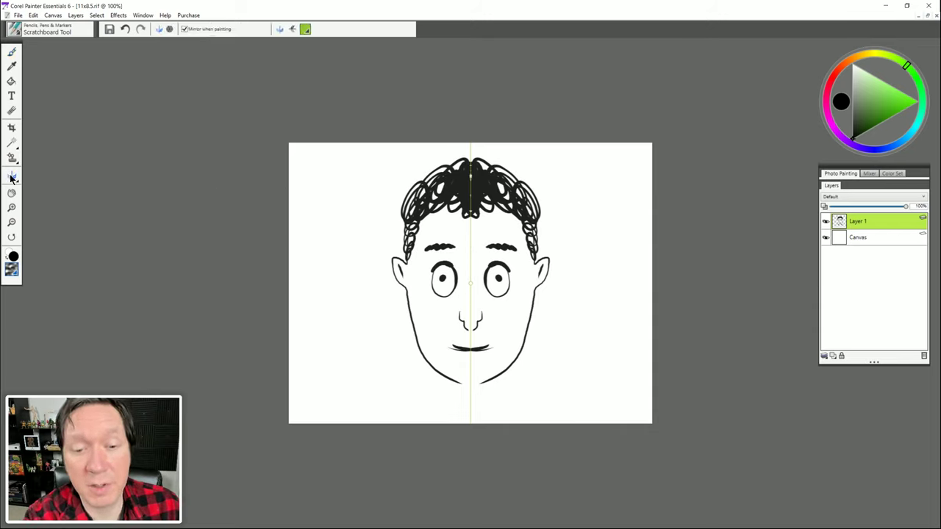
click(184, 30)
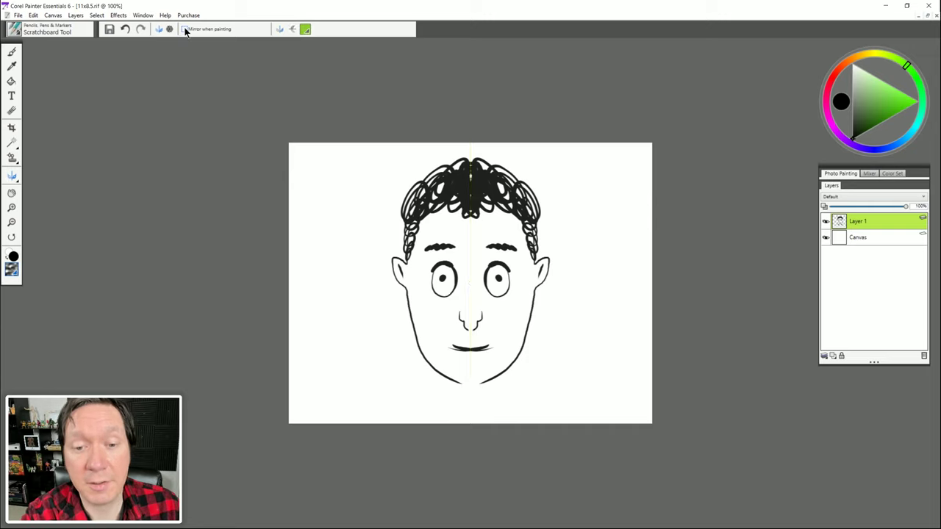
click(184, 30)
click(293, 29)
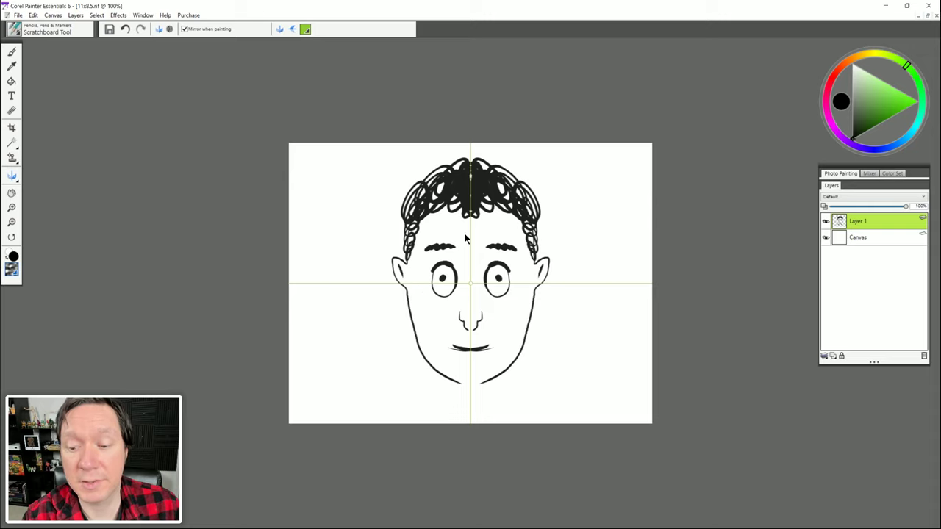
click(293, 29)
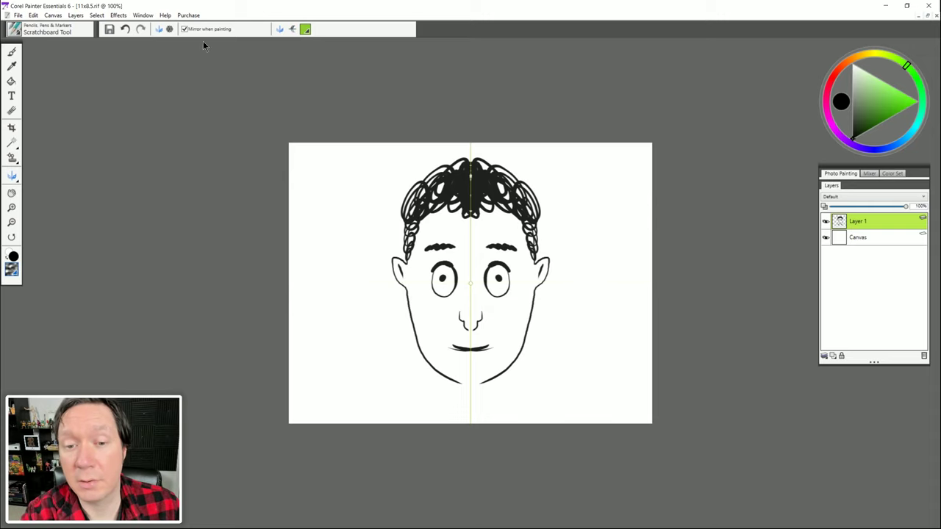
Step: Try wavy strokes over the face in kaleidoscope painting, undo them and turn kaleidoscope painting off
click(169, 29)
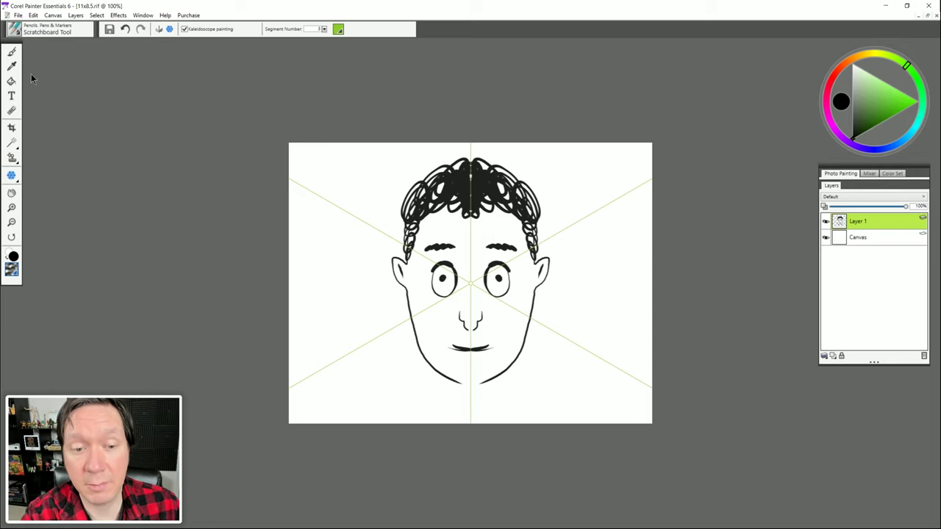
click(13, 52)
mouse_move(301, 156)
mouse_down()
mouse_move(329, 162)
mouse_move(364, 193)
mouse_move(416, 199)
mouse_move(459, 248)
mouse_move(431, 135)
mouse_move(468, 128)
mouse_move(484, 145)
mouse_up()
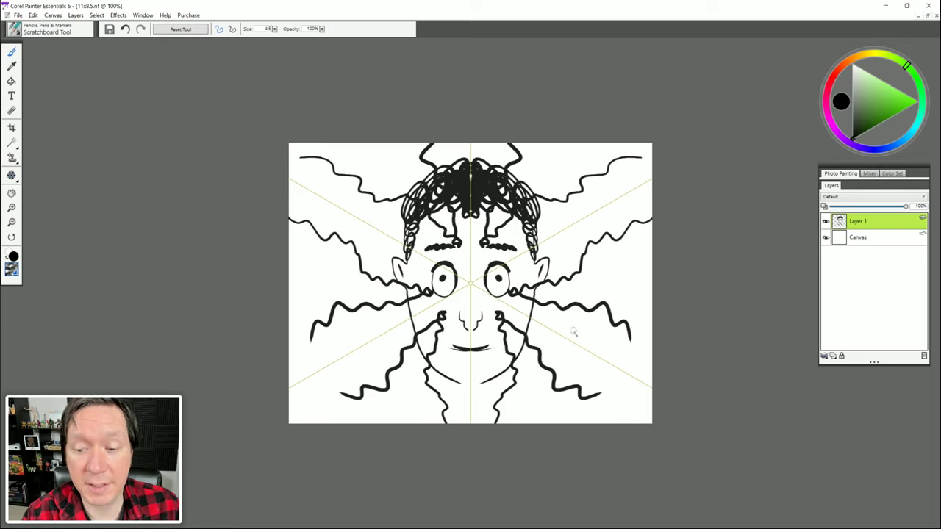
key(ctrl+z)
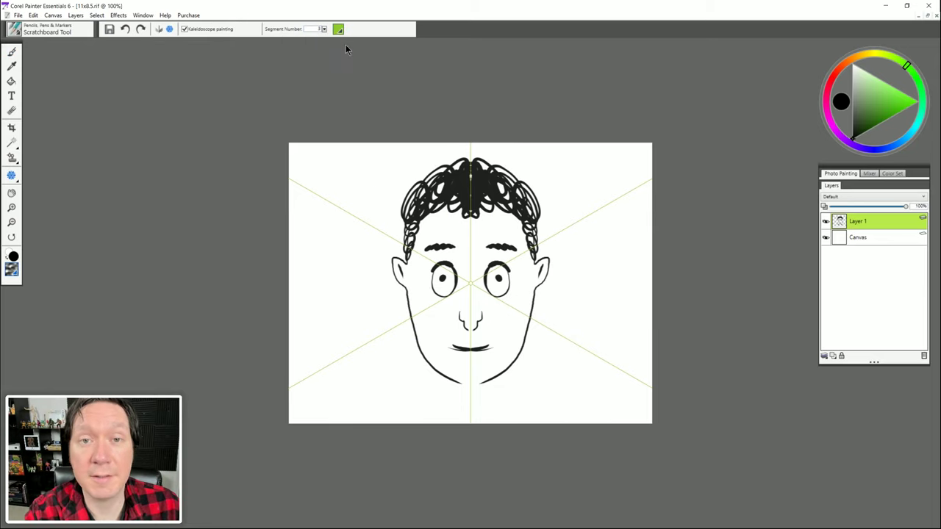
click(184, 29)
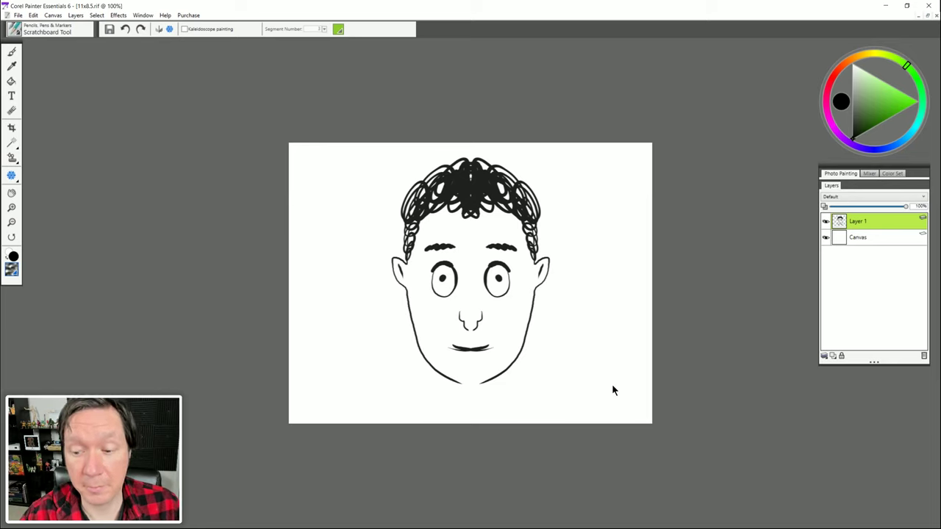
Step: Draw two black zigzag scribbles, one above the other, on the blank area left of the face
key(g)
drag(448, 292, 424, 245)
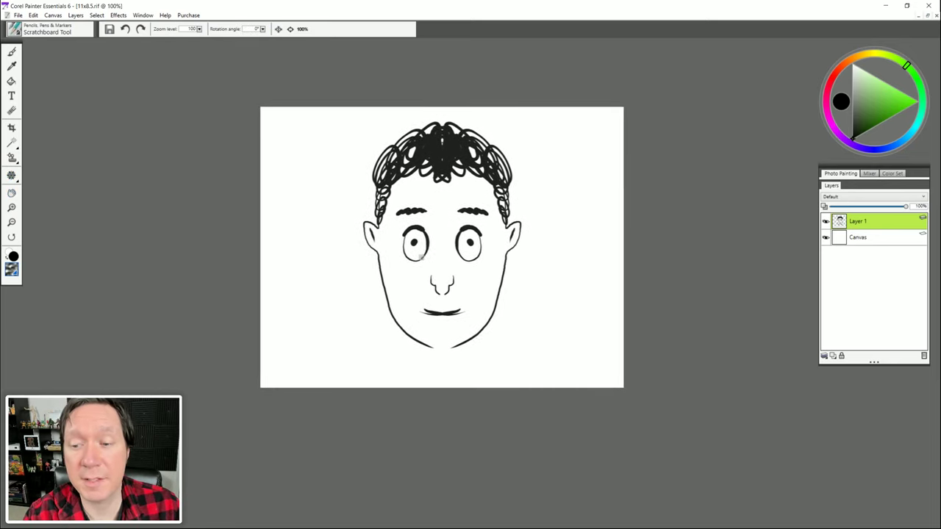
click(12, 55)
mouse_move(292, 161)
mouse_down()
mouse_move(322, 253)
mouse_move(393, 319)
mouse_up()
key(space)
mouse_move(345, 337)
mouse_down()
mouse_move(383, 310)
mouse_move(432, 385)
mouse_up()
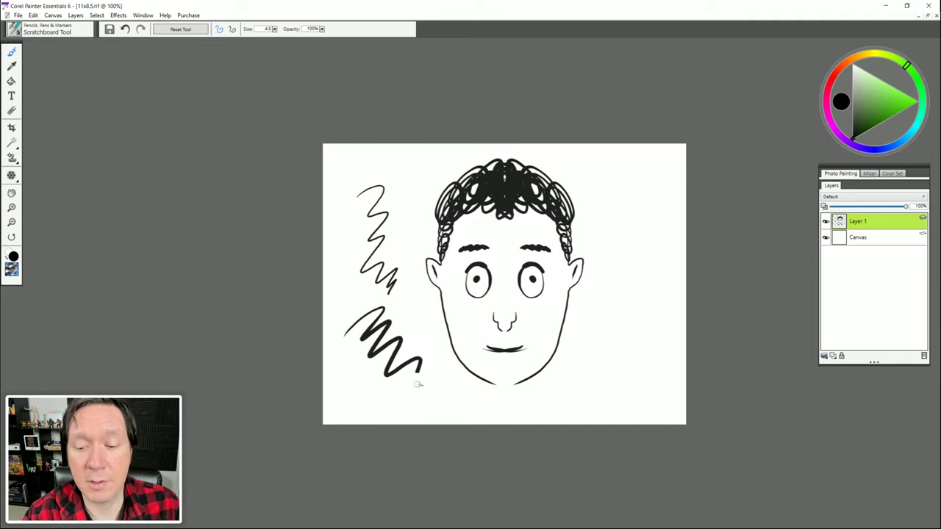
Step: Draw a wavy black stroke on the blank area right of the face and enlarge the view to 150%
key(space)
drag(610, 268, 552, 248)
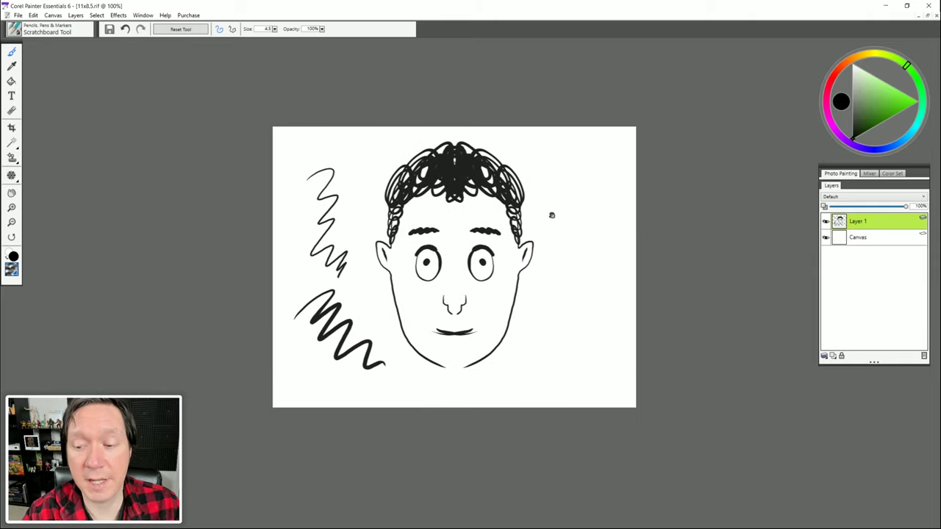
mouse_move(540, 193)
mouse_down()
mouse_move(573, 207)
mouse_move(574, 273)
mouse_up()
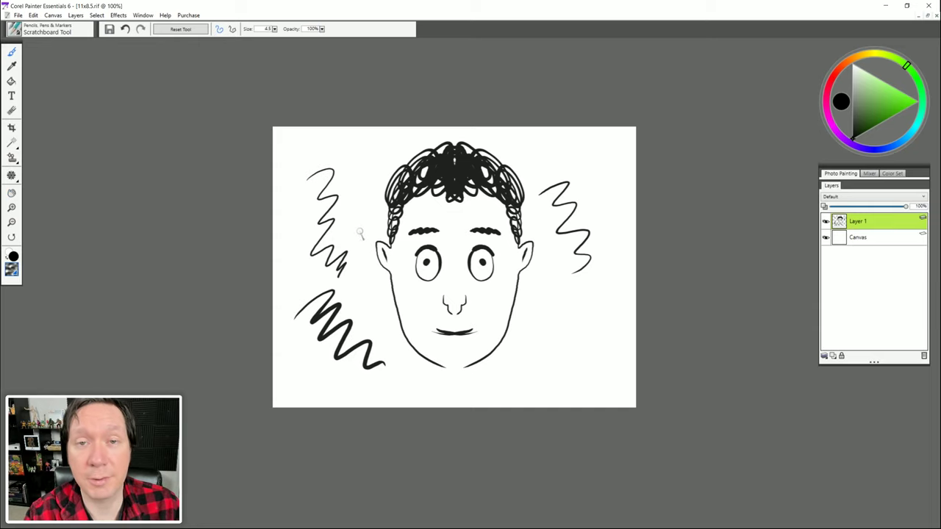
click(12, 209)
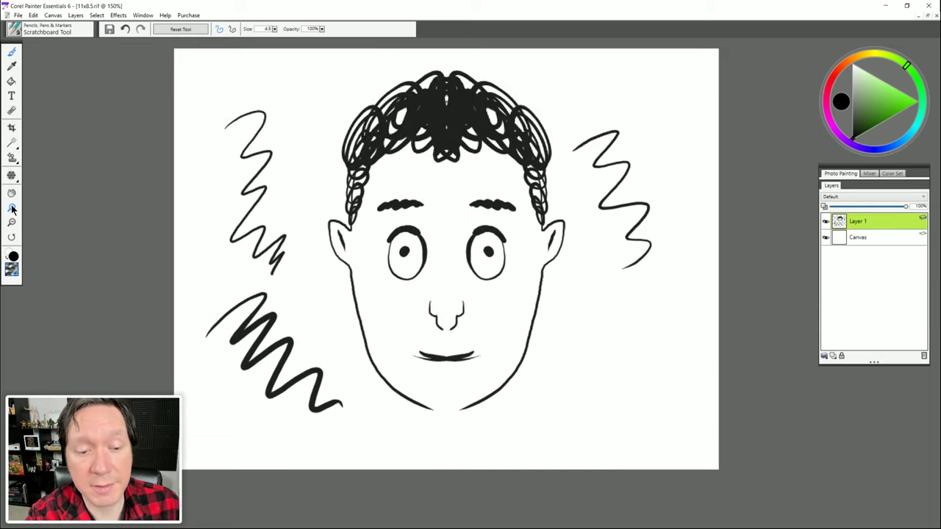
Step: Zoom the canvas out to 100%, fit it to the window, and return it to actual size
click(11, 223)
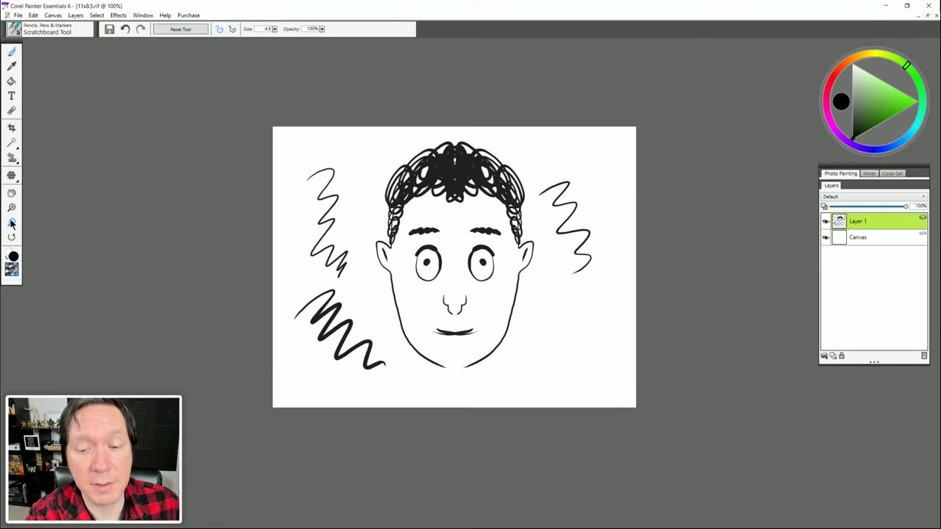
click(143, 14)
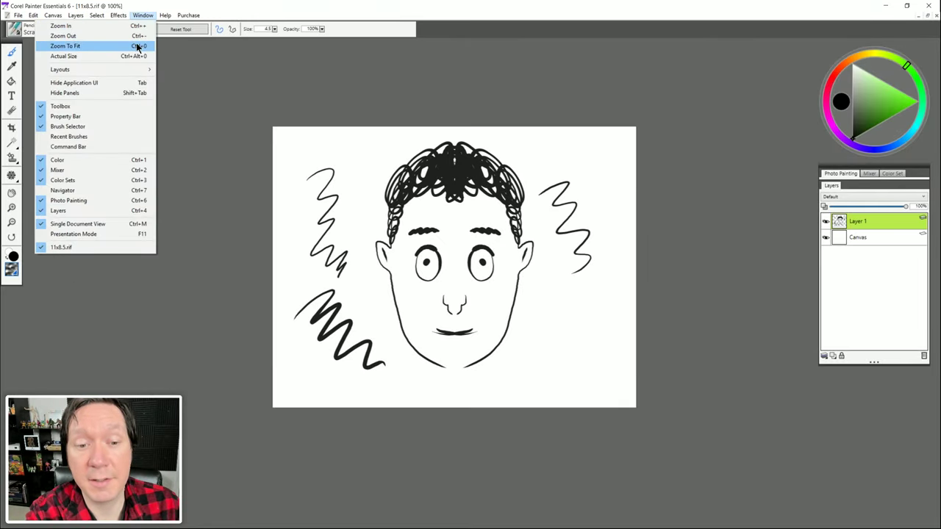
click(137, 46)
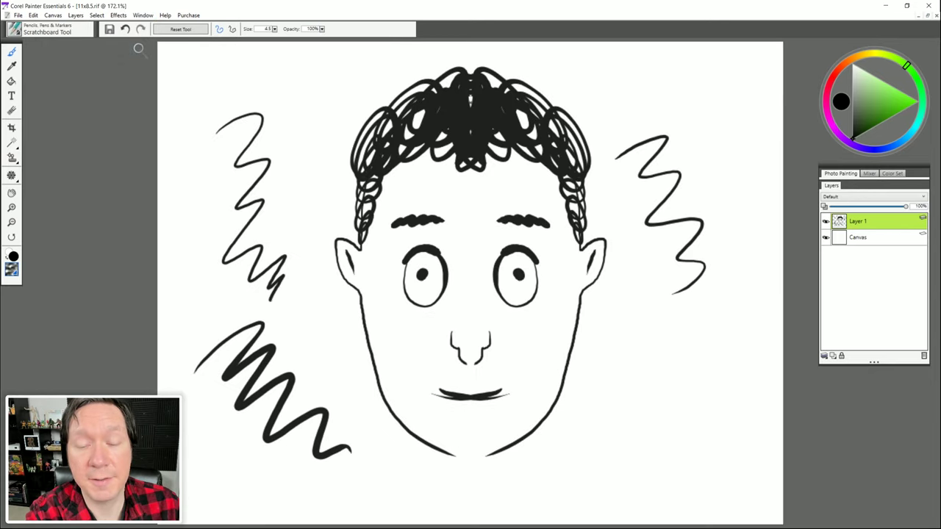
click(142, 15)
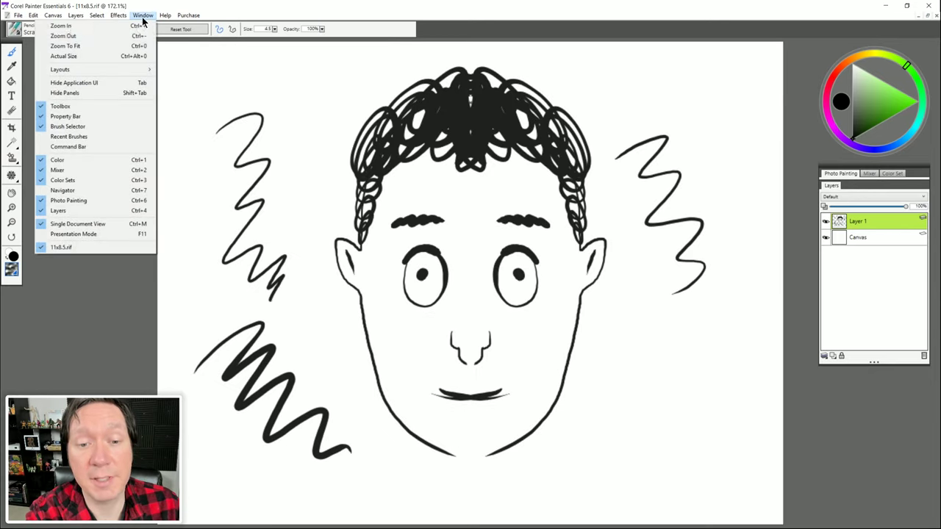
click(120, 55)
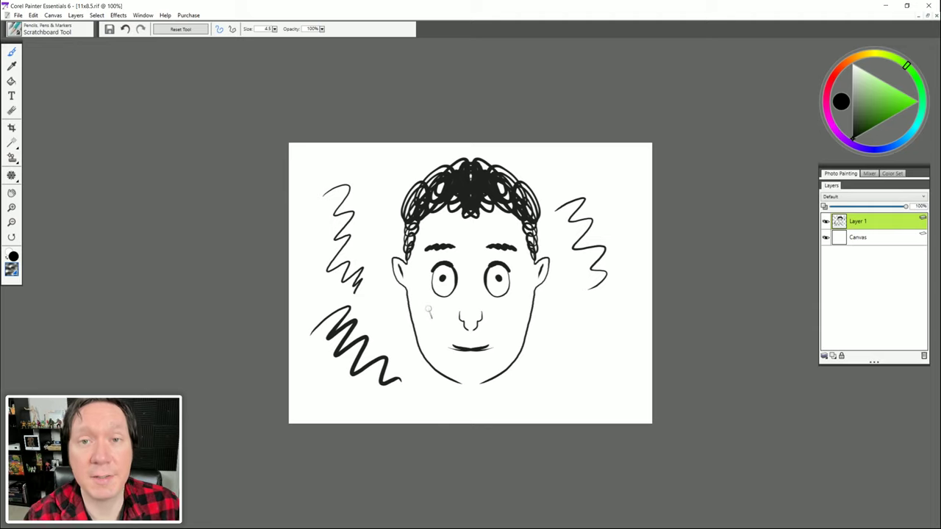
Step: Rotate the canvas view to about 42° and reset the rotation to 0°
click(11, 238)
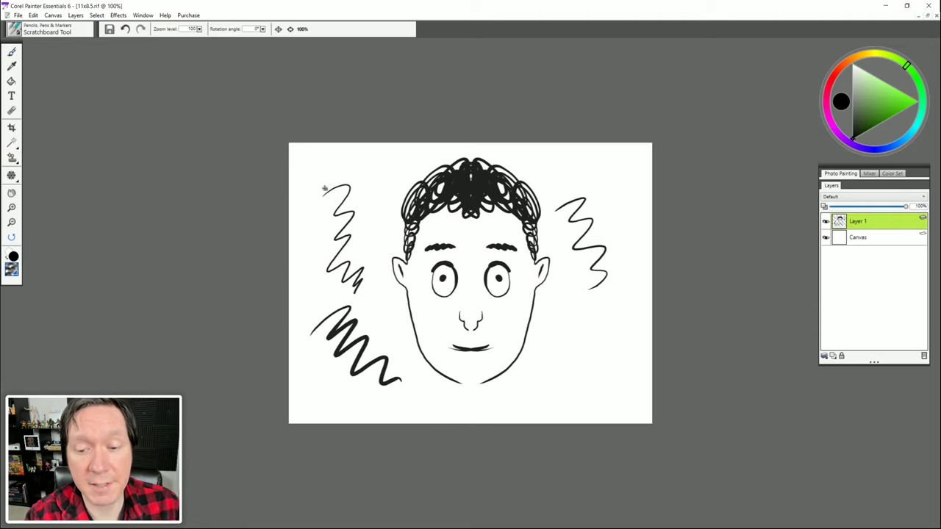
drag(323, 213, 315, 330)
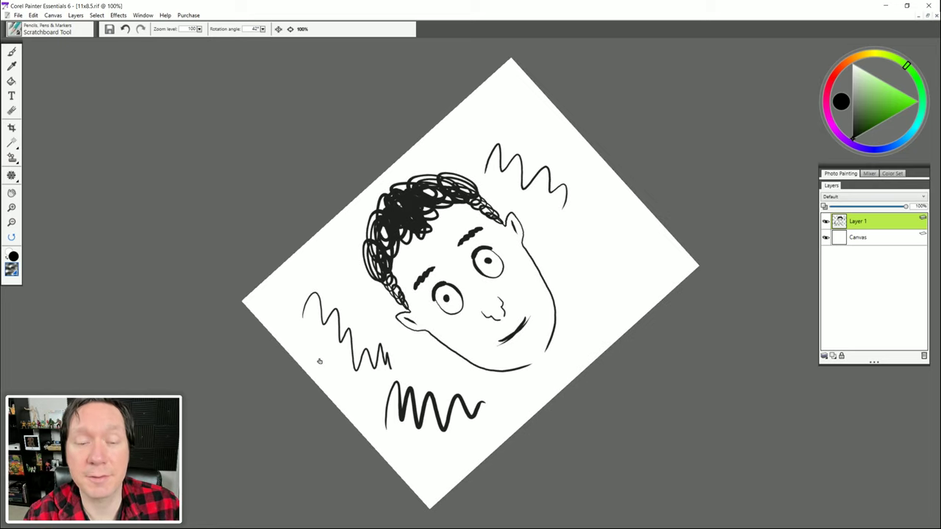
double_click(10, 239)
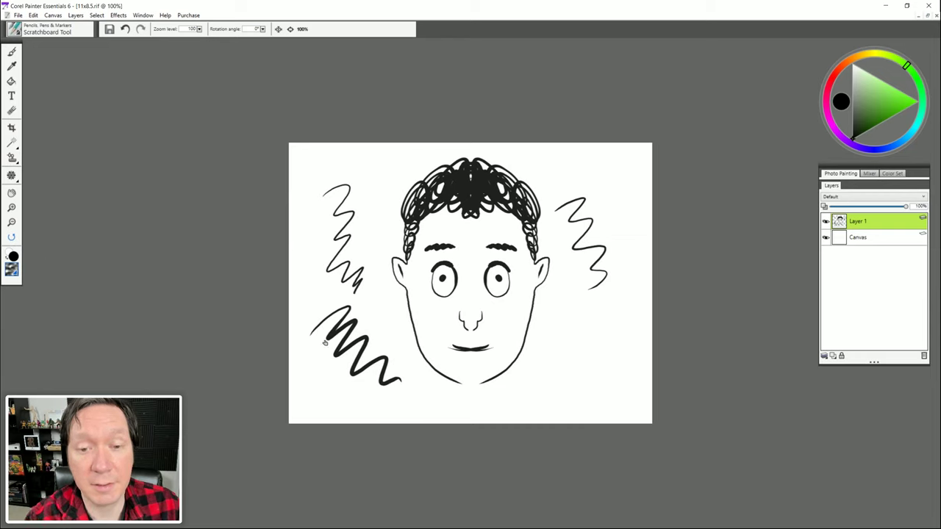
Step: Look through the available paper textures
click(11, 271)
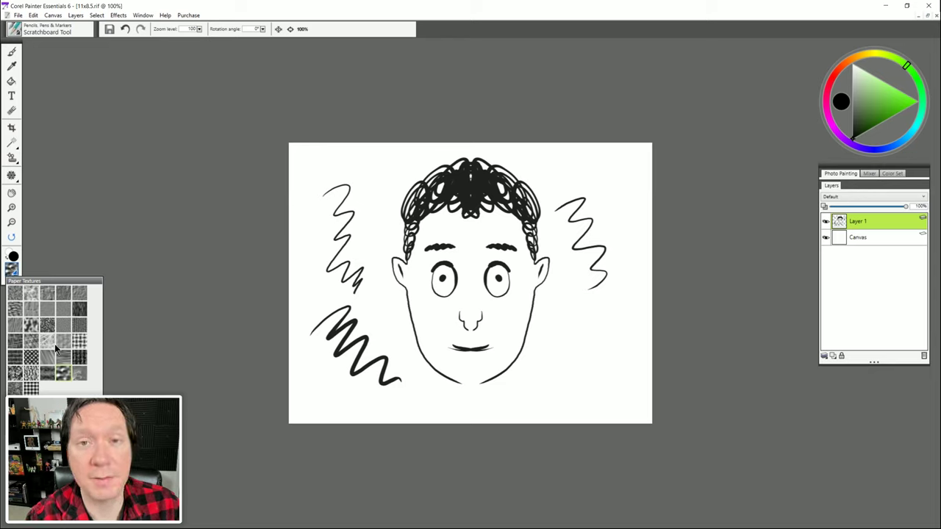
click(84, 290)
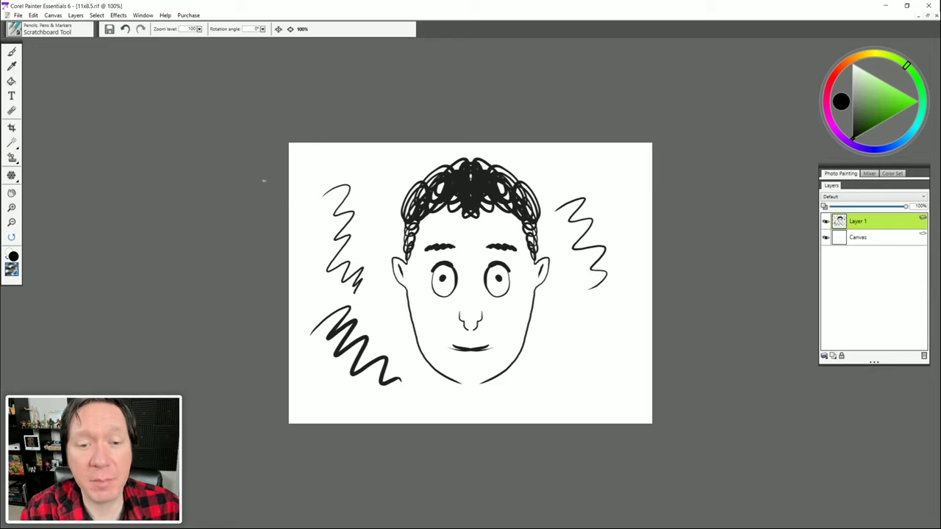
Step: Compare the property options of the Kaleidoscope, Crop, Dropper, Paint Bucket and Text tools
click(12, 174)
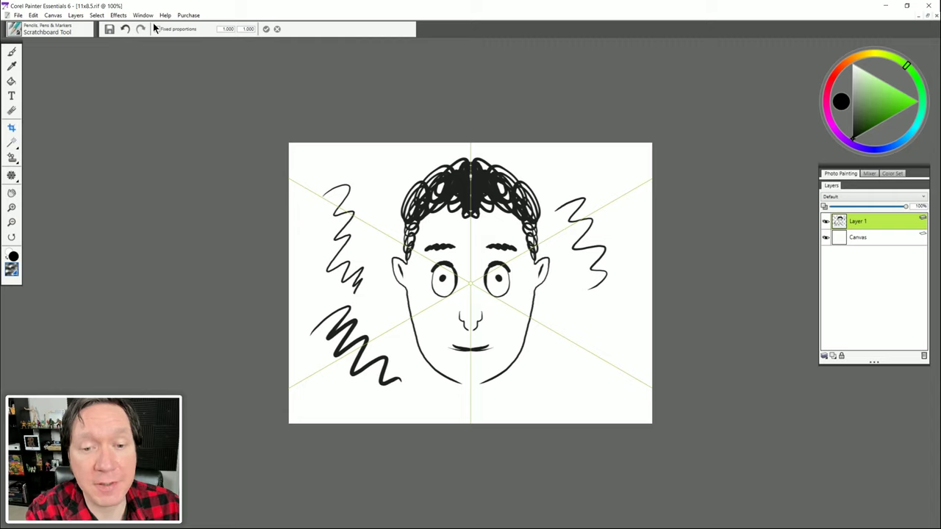
click(11, 65)
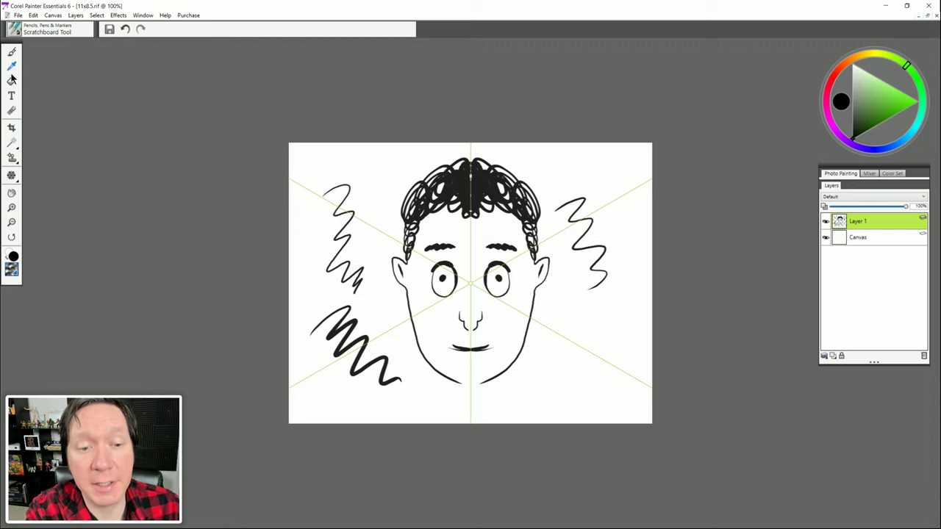
click(11, 83)
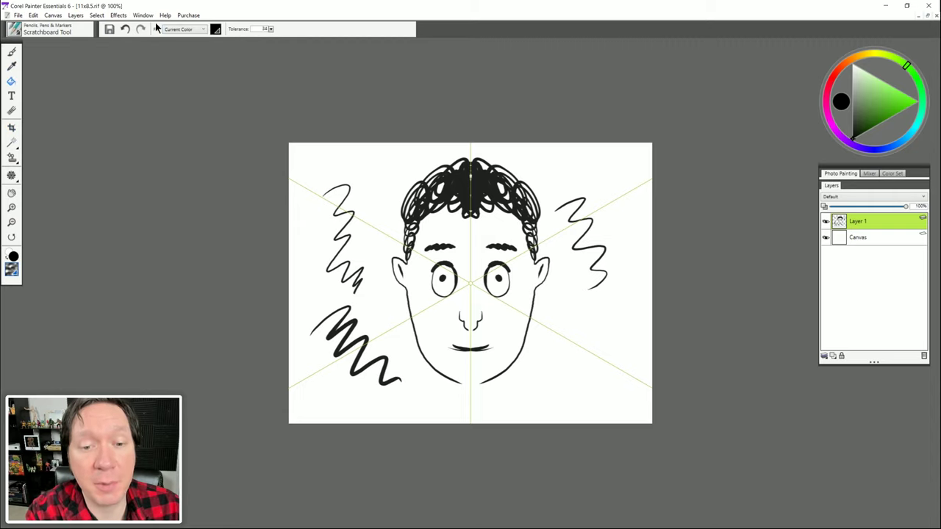
click(12, 97)
click(11, 174)
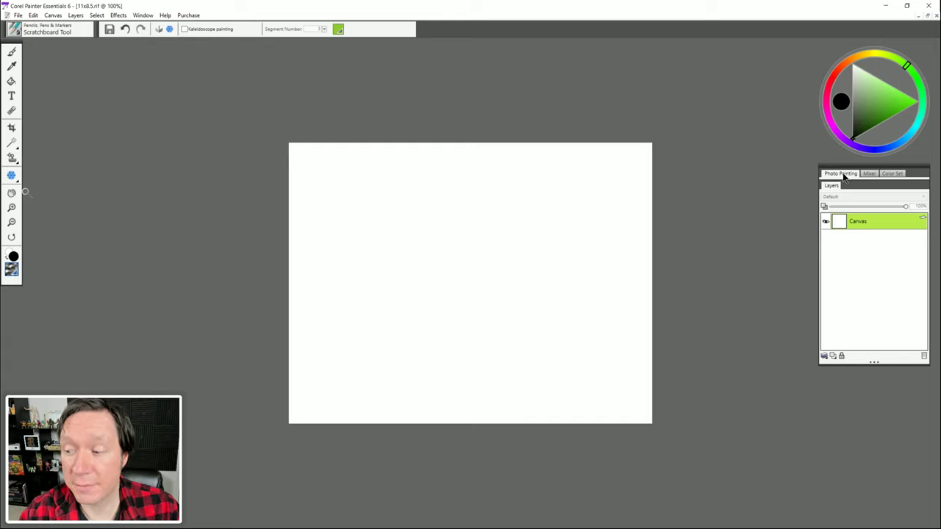
Step: Expand the Photo Painting panel and move its panel group, including Layers, up beside the color wheel
click(842, 173)
mouse_move(852, 169)
mouse_down()
mouse_move(807, 142)
mouse_move(753, 46)
mouse_move(744, 52)
mouse_up()
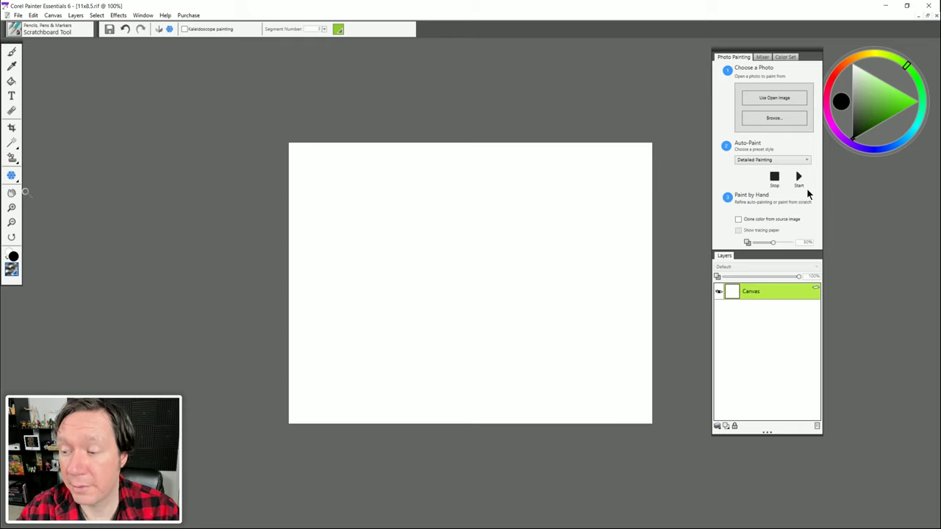
Step: Load the fireworks photo as the painting source and auto-paint it in the Detailed Painting style
click(780, 118)
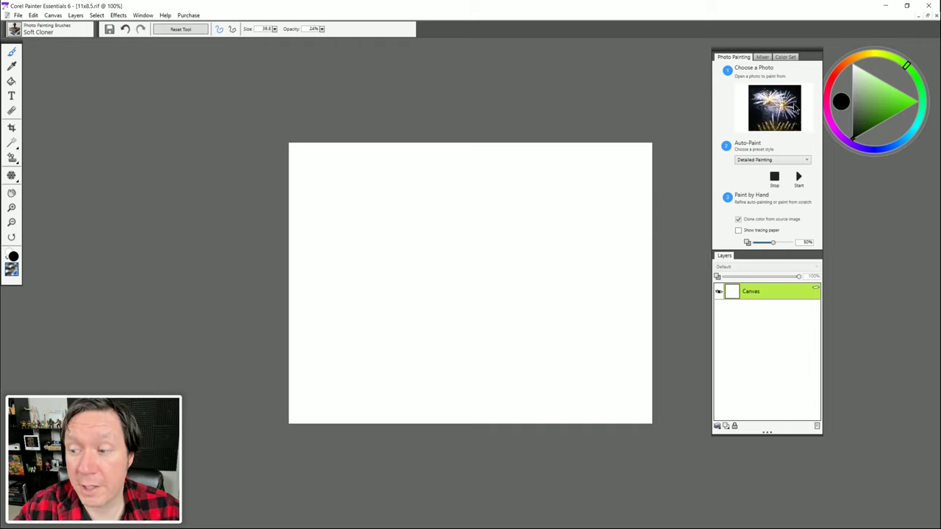
click(799, 180)
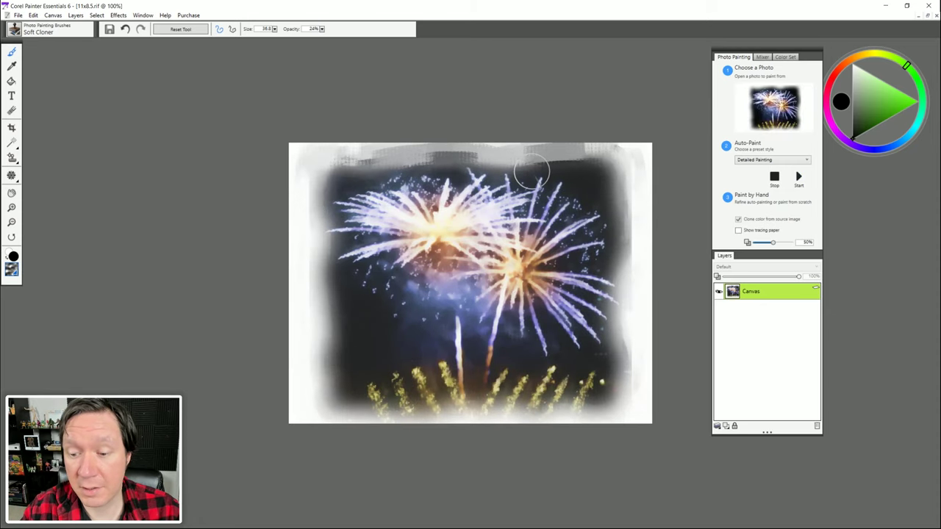
Step: Auto-paint the fireworks again in the Impressionist Painting style
click(759, 159)
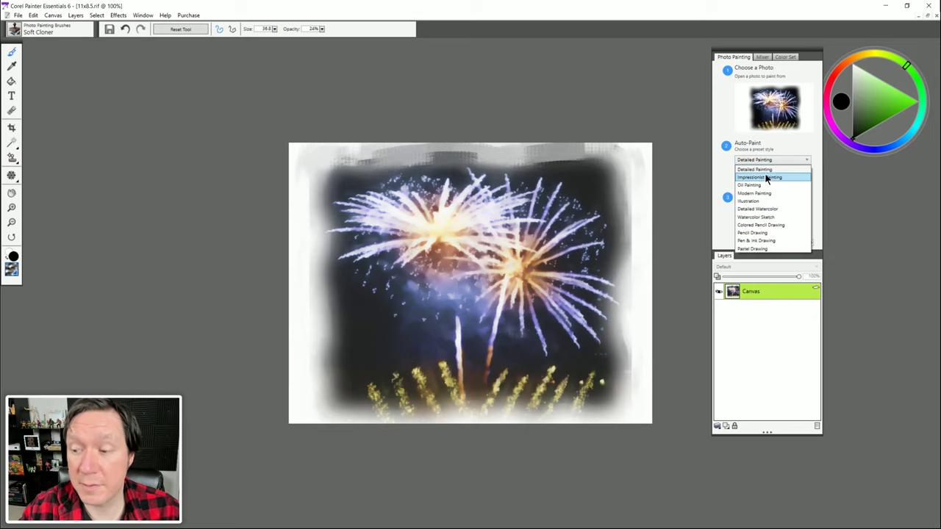
click(764, 177)
click(799, 178)
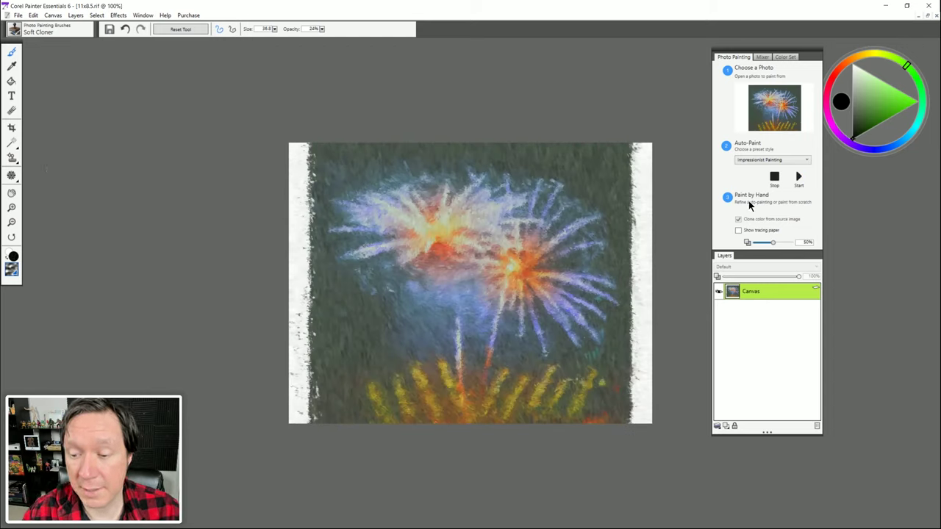
Step: Auto-paint with the Illustration preset and stop the run while the strokes are still coarse
click(770, 159)
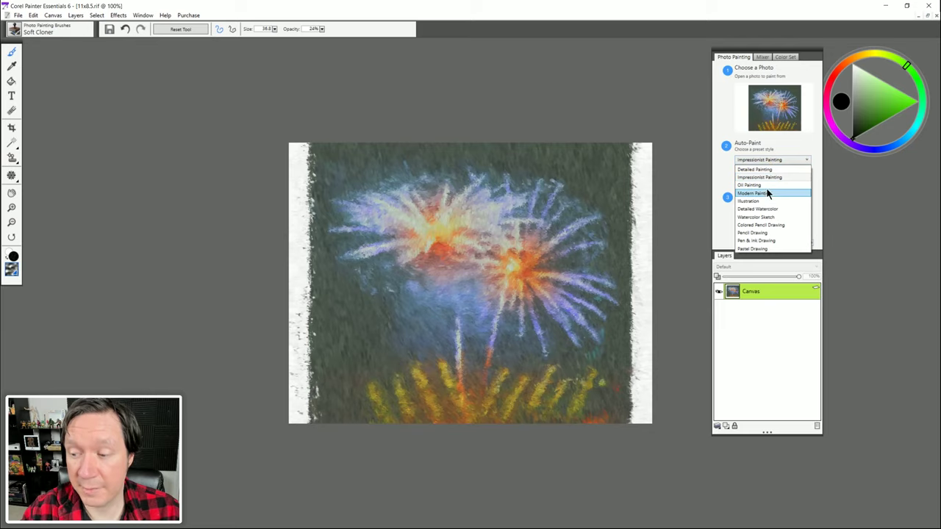
click(764, 200)
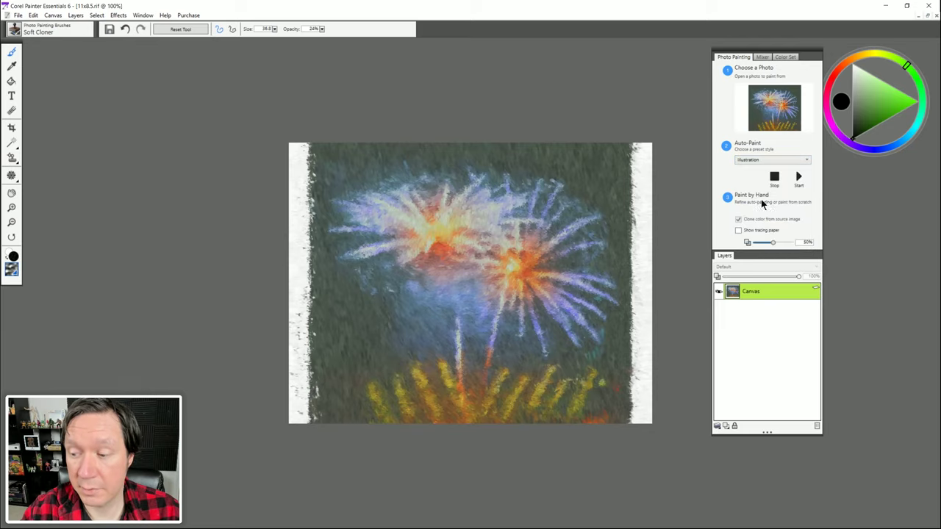
click(798, 177)
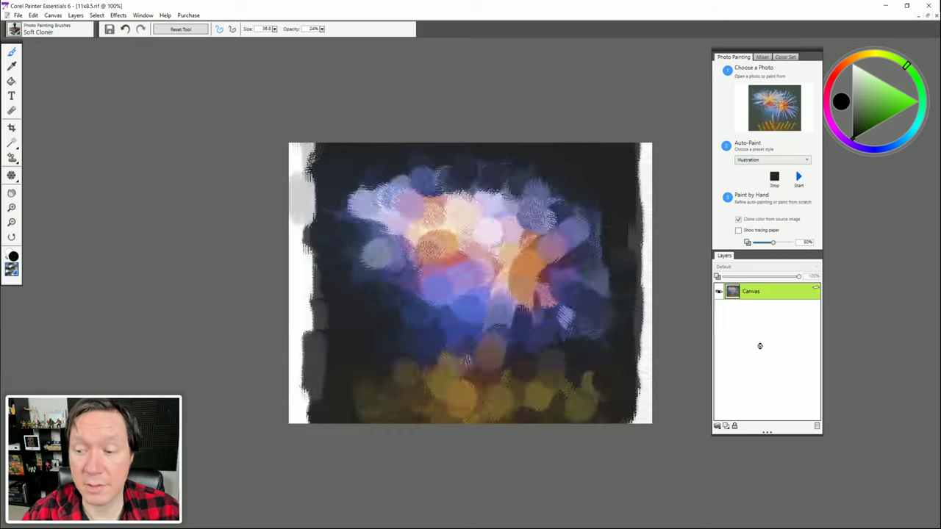
click(774, 176)
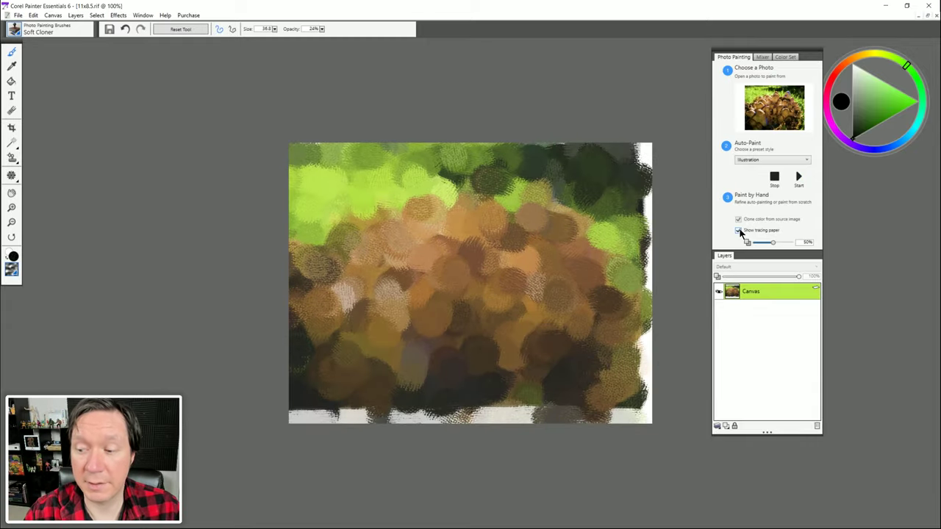
Step: Show the mushroom photo as tracing paper and choose the Bristle Oils Cloner from the Photo Painting Brushes
click(737, 231)
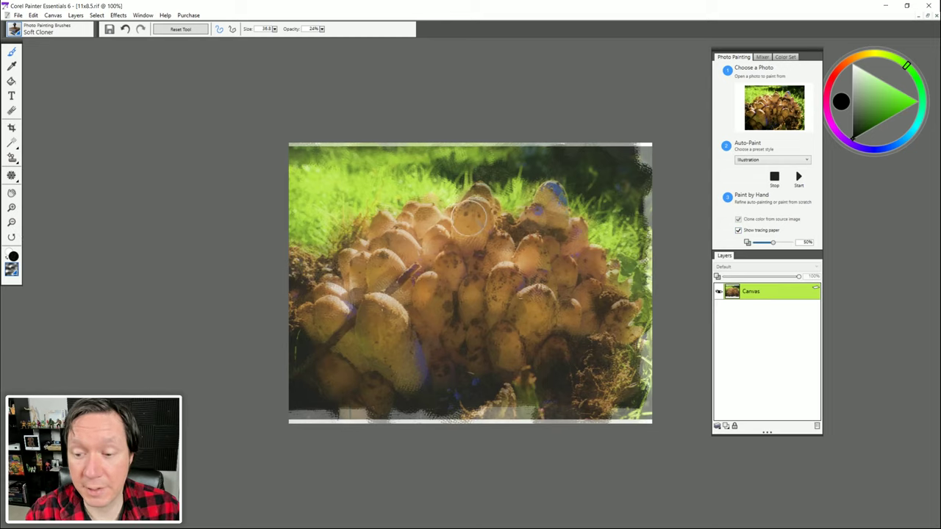
click(14, 32)
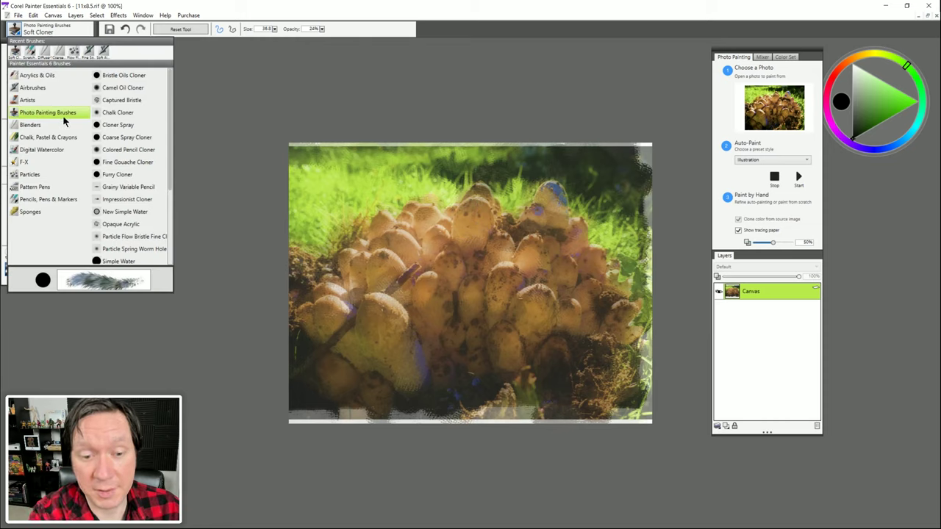
click(124, 75)
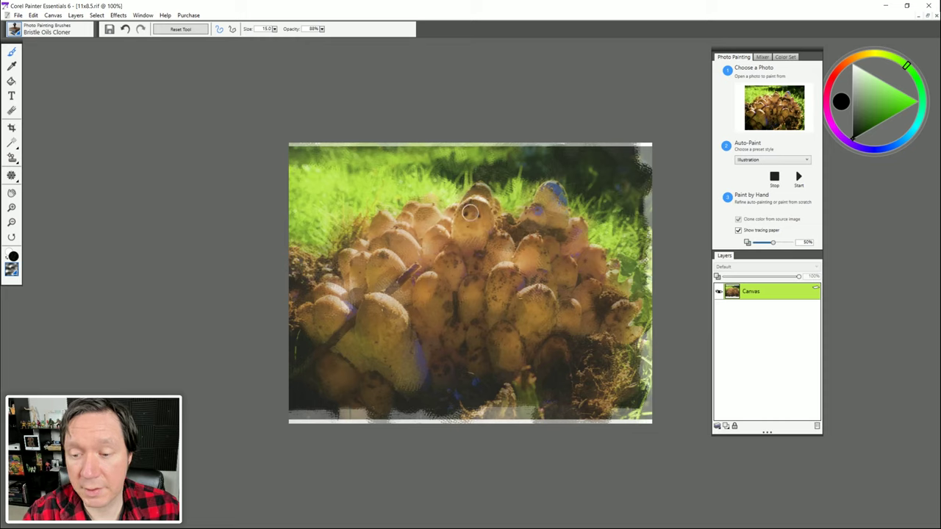
Step: Clone in the topmost mushroom and the grass and dark background around it, toggling the tracing paper as a guide and leaving it off
click(738, 230)
click(738, 229)
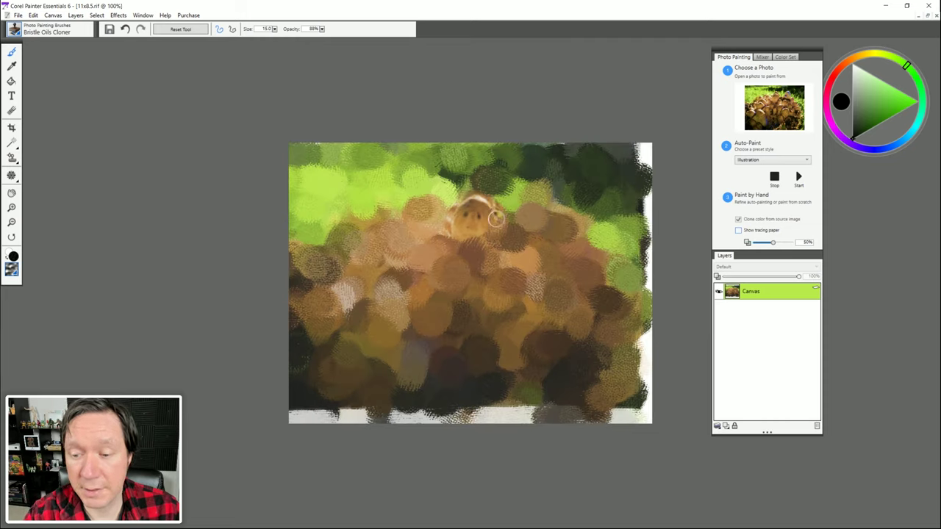
mouse_move(482, 179)
mouse_down()
mouse_move(514, 202)
mouse_move(518, 192)
mouse_move(437, 192)
mouse_move(450, 206)
mouse_up()
click(738, 230)
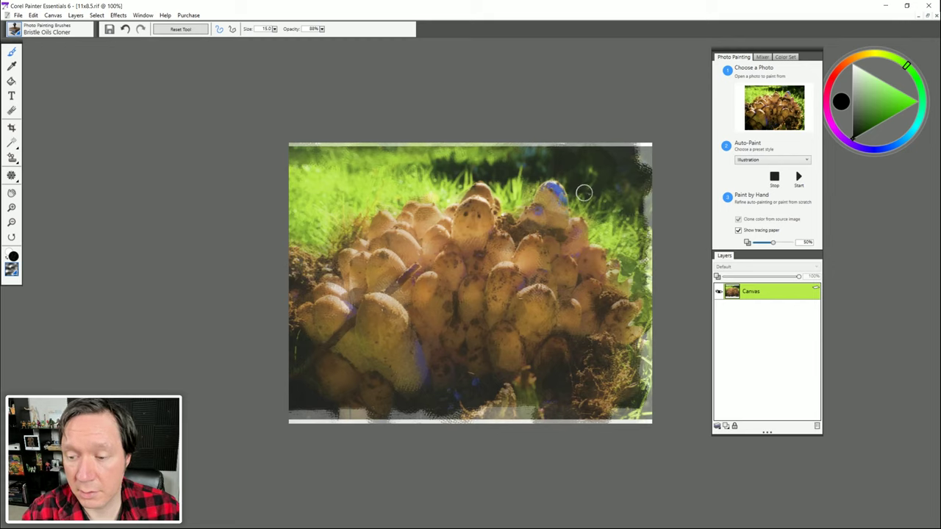
click(756, 230)
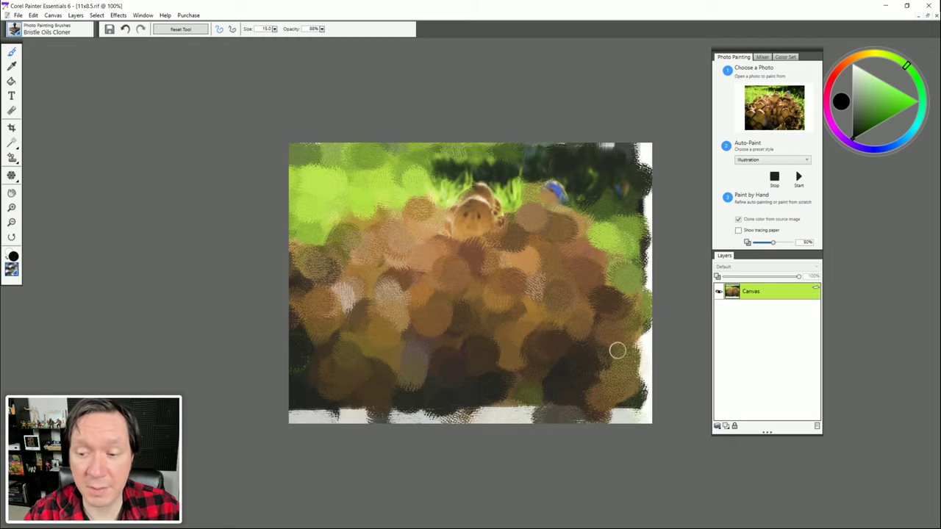
Step: Auto-paint the mushrooms in the Illustration style and compare the result with the photo using tracing paper at 58% opacity
click(799, 178)
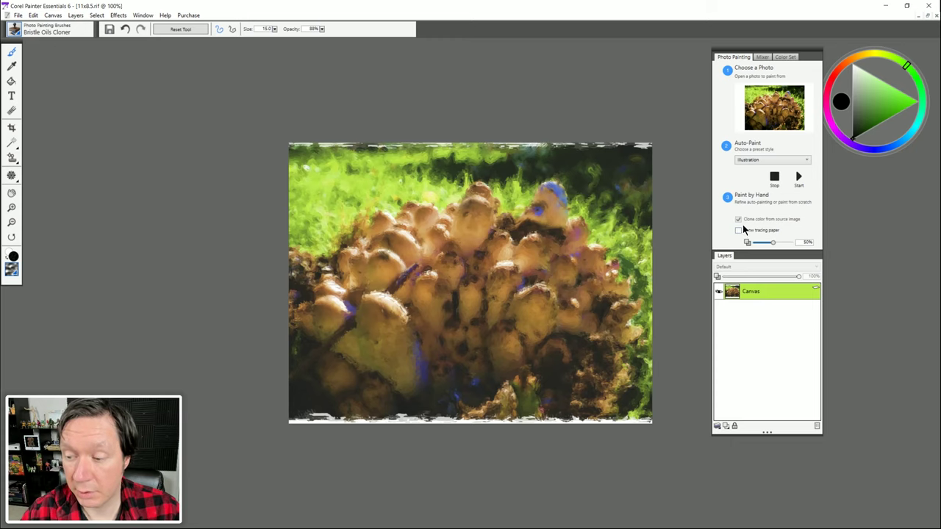
click(739, 230)
mouse_move(775, 243)
mouse_down()
mouse_move(788, 245)
mouse_move(763, 246)
mouse_move(774, 243)
mouse_up()
key(ctrl+t)
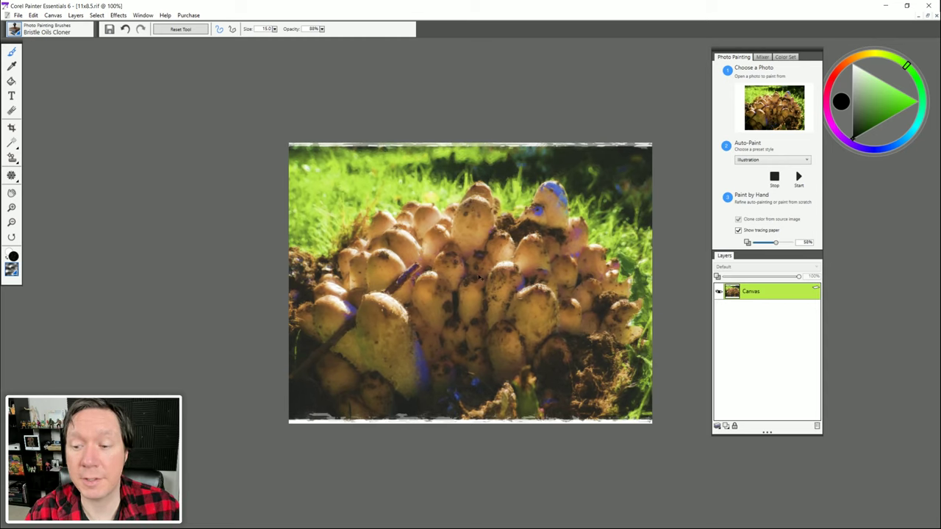
Step: Sample the blue from the upper mushroom's tip and dab it onto the Mixer pad above the rainbow strip
click(763, 58)
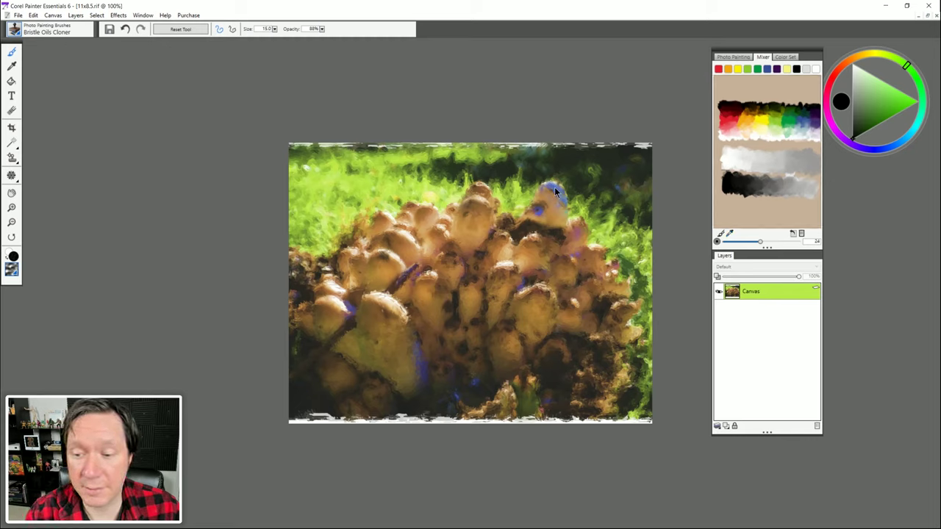
click(12, 66)
click(553, 182)
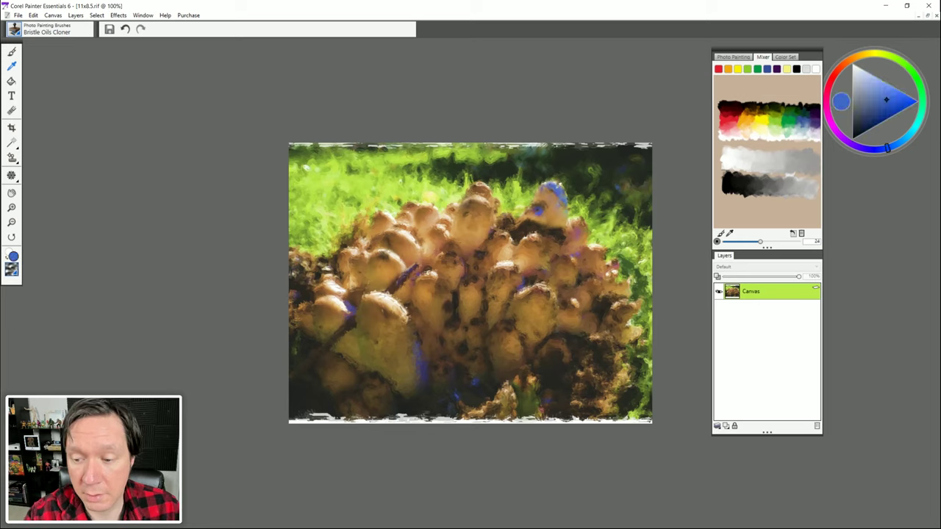
click(722, 235)
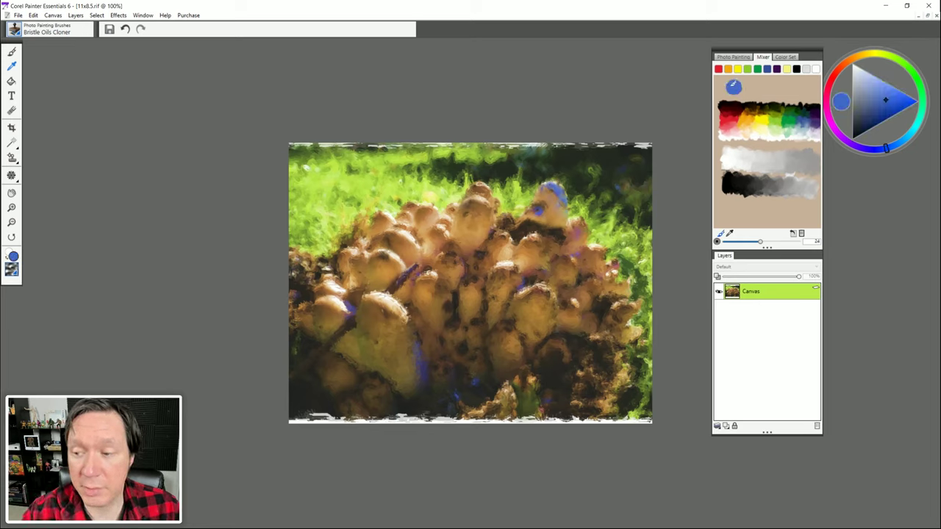
Step: Sample colors across the Mixer pad's rainbow strip, finishing on the blue dab above it
click(729, 234)
drag(736, 98, 801, 116)
click(733, 87)
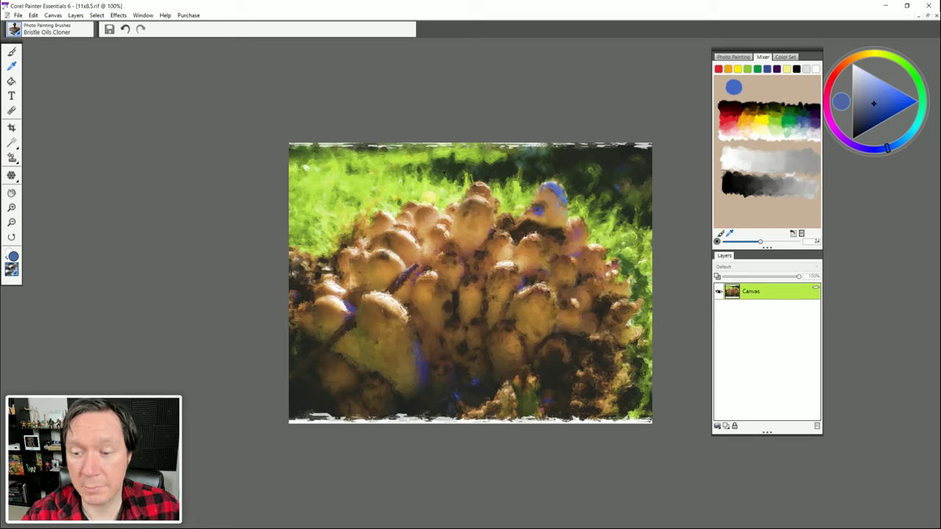
Step: Choose the Real Oils Filbert brush from Acrylics & Oils and paint a blue stroke beside the blue-tipped upper mushroom
click(14, 31)
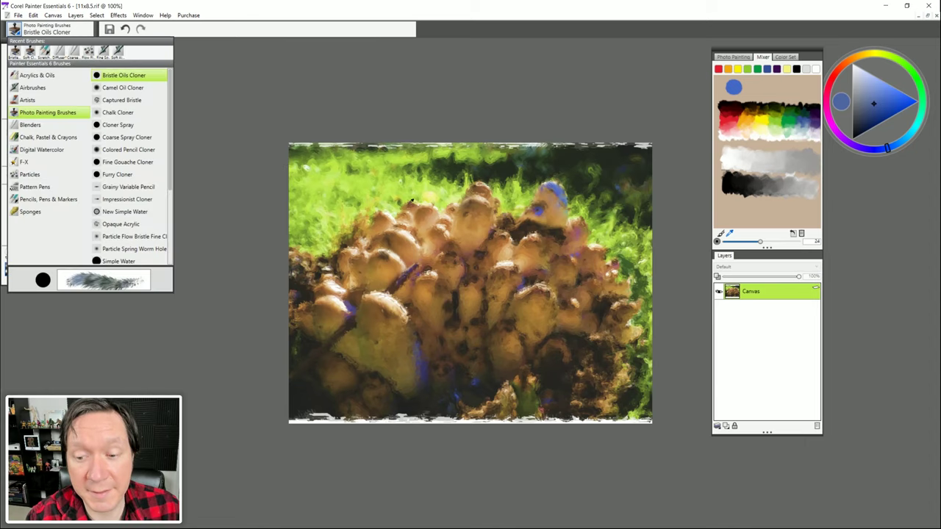
click(47, 75)
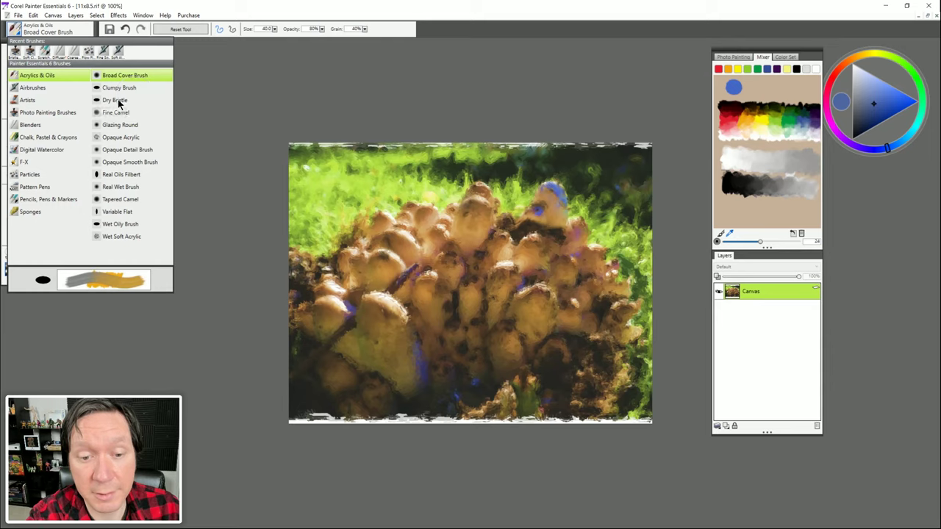
click(121, 174)
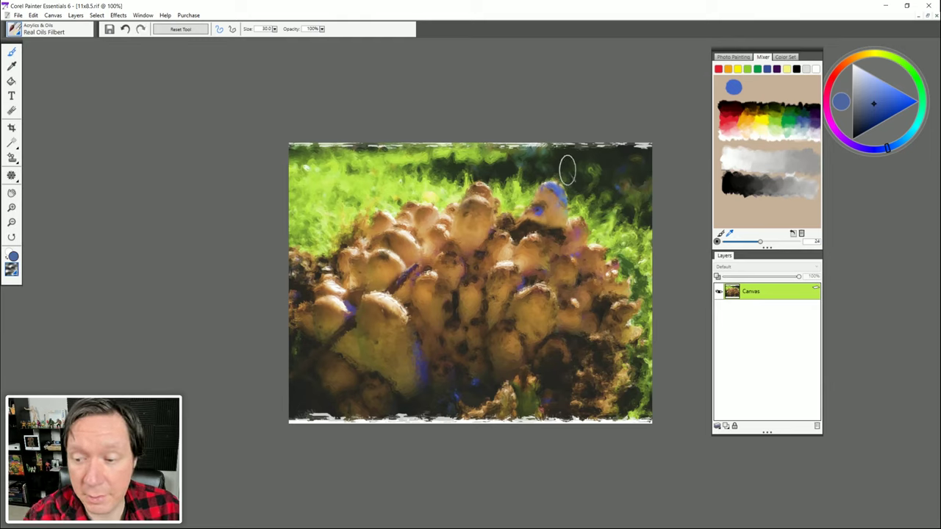
click(734, 58)
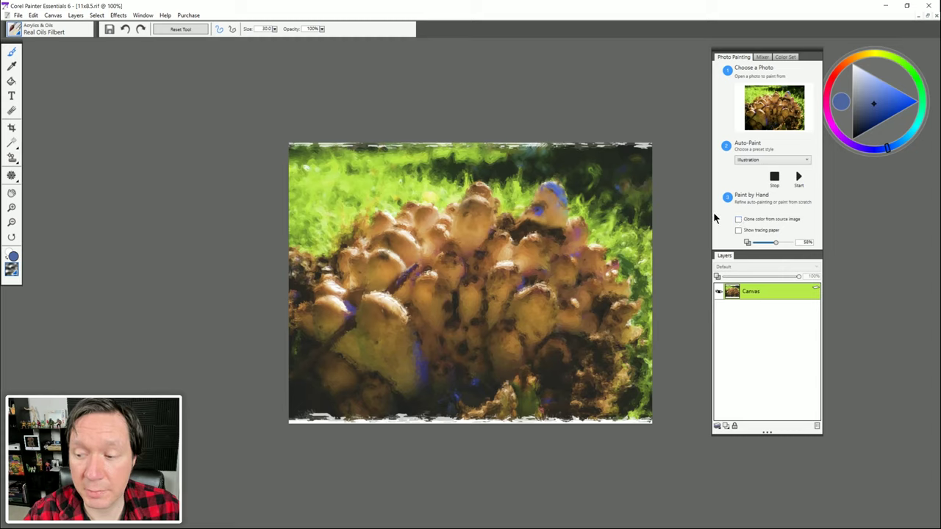
mouse_move(574, 185)
mouse_down()
mouse_move(589, 210)
mouse_move(564, 170)
mouse_move(577, 189)
mouse_up()
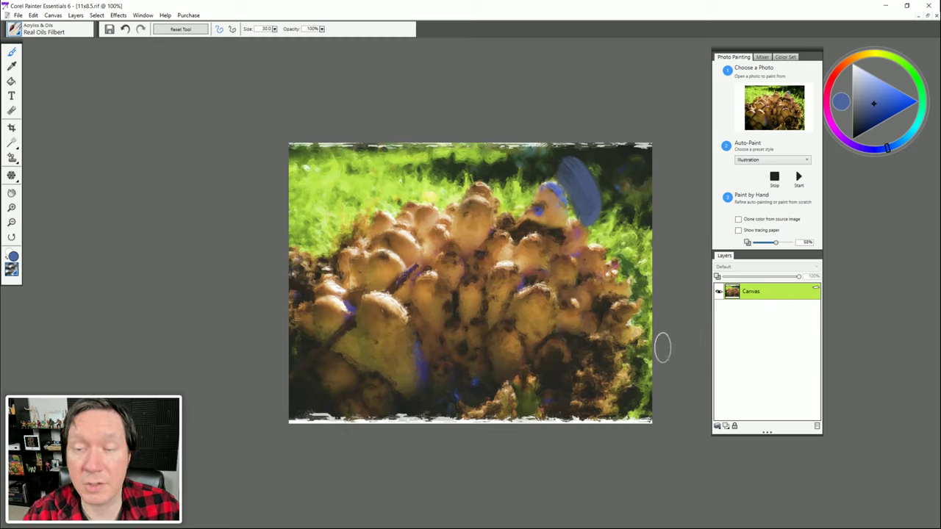
Step: Look over the Mixer and browse the full Painter Colors swatches in the color set
key(ctrl+2)
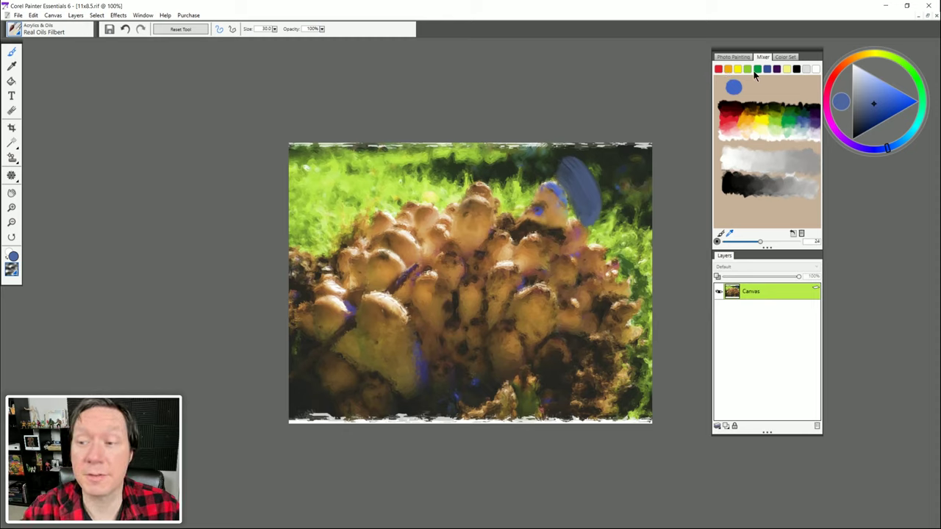
click(788, 57)
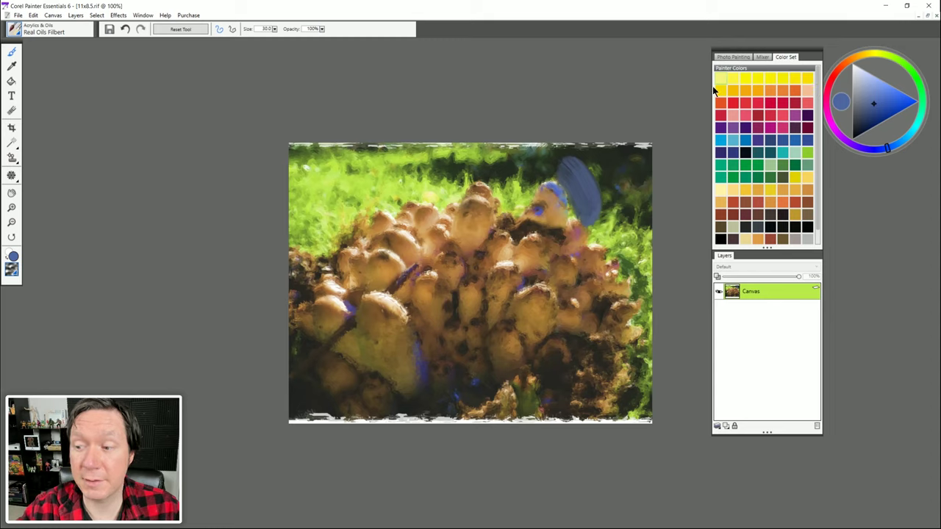
scroll(811, 92, down, 1)
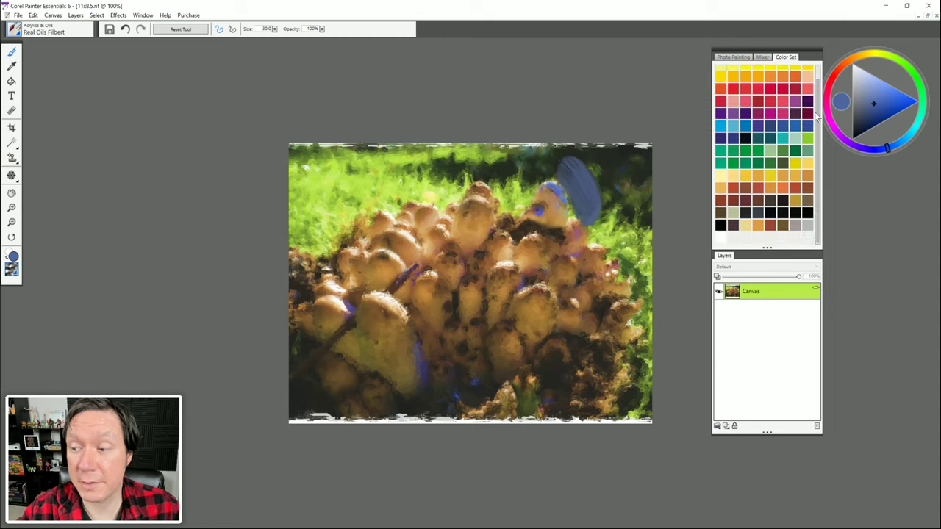
scroll(811, 118, up, 1)
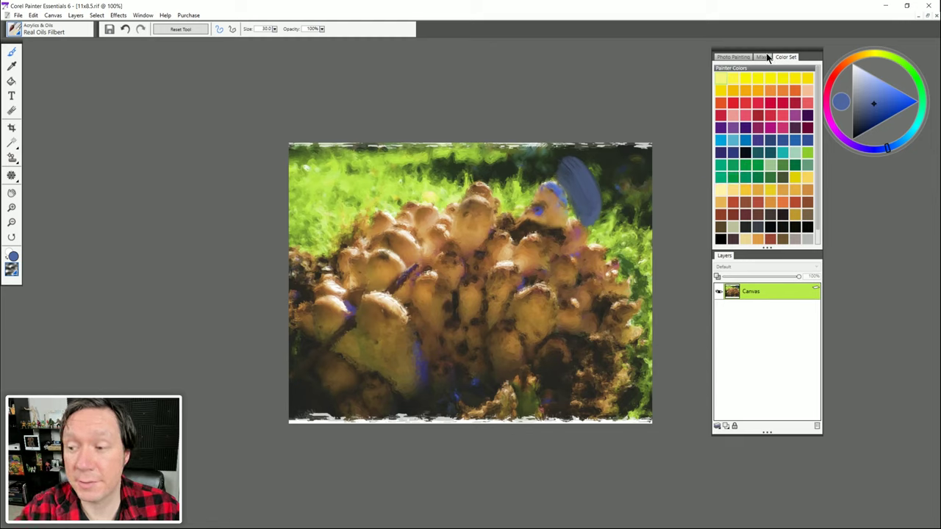
Step: Detach the Photo Painting panel from the Mixer and Color Set group, try collapsing it, and hide it
click(732, 57)
mouse_move(732, 57)
mouse_down()
mouse_move(670, 102)
mouse_move(604, 108)
mouse_up()
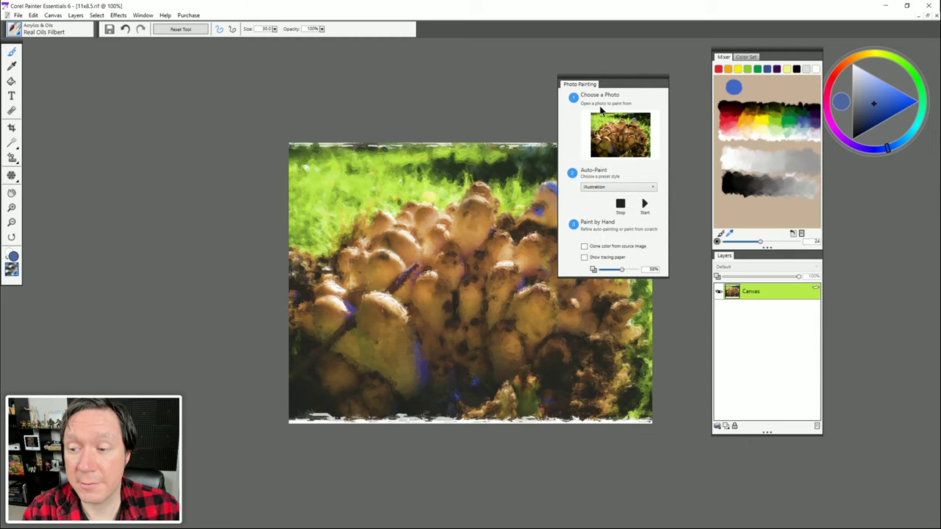
mouse_move(607, 77)
mouse_down()
mouse_move(635, 53)
mouse_move(619, 46)
mouse_move(658, 50)
mouse_move(639, 47)
mouse_up()
double_click(638, 58)
click(143, 15)
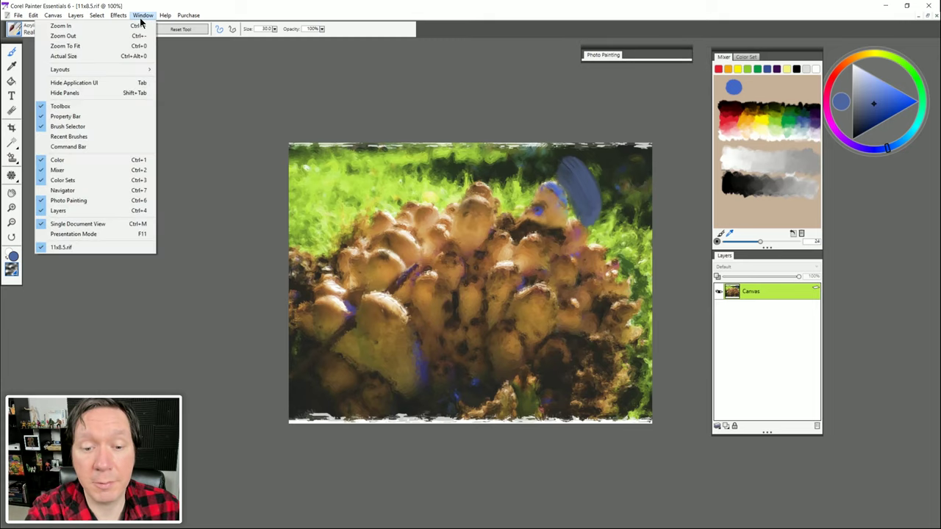
click(88, 200)
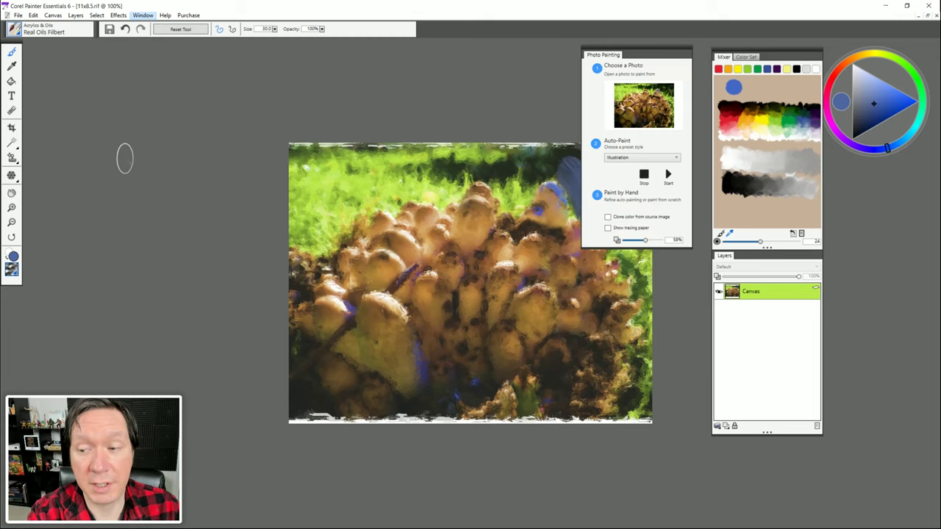
click(143, 15)
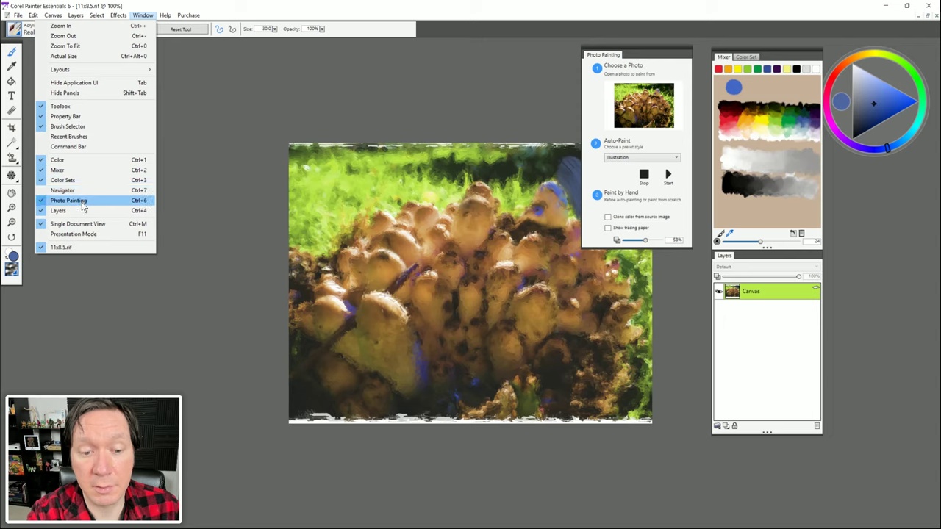
click(83, 203)
Step: Show the Navigator and place it beside the Mixer
click(143, 15)
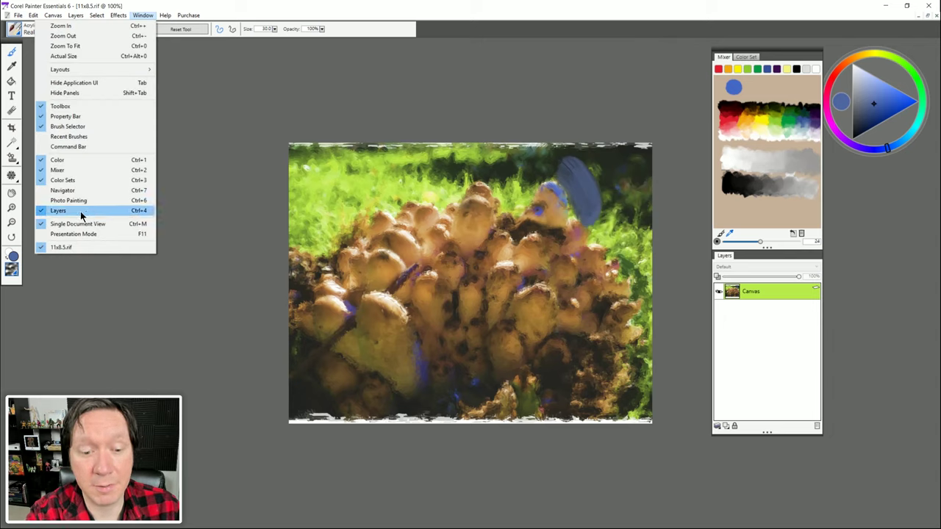
click(73, 191)
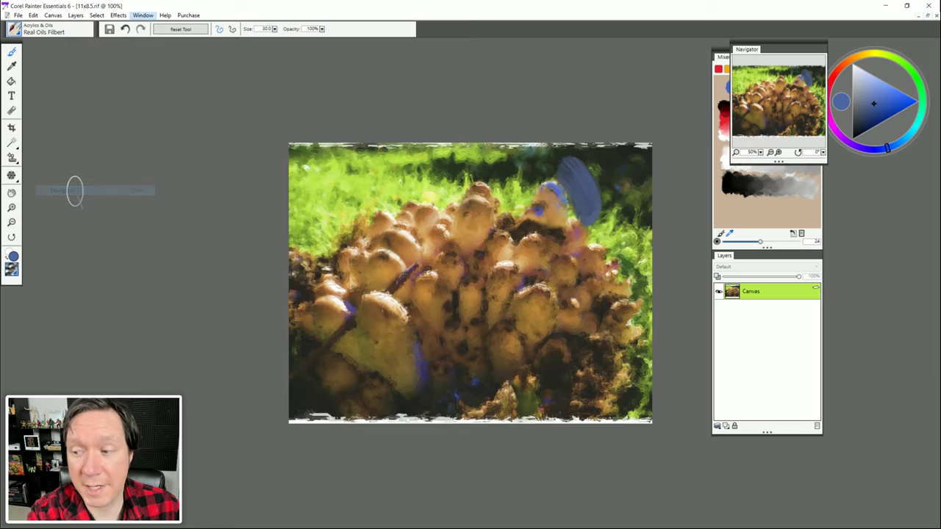
drag(769, 48, 652, 57)
Step: Zoom the canvas in and out with the Navigator, finishing at 300%, and hide the Navigator
click(661, 160)
click(661, 159)
click(654, 160)
click(653, 160)
click(653, 159)
click(662, 160)
click(661, 160)
click(661, 159)
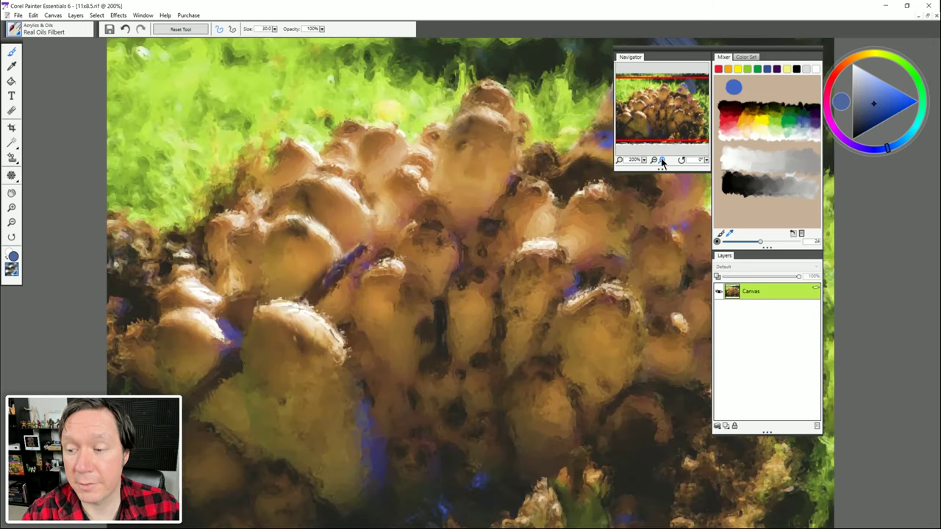
click(661, 159)
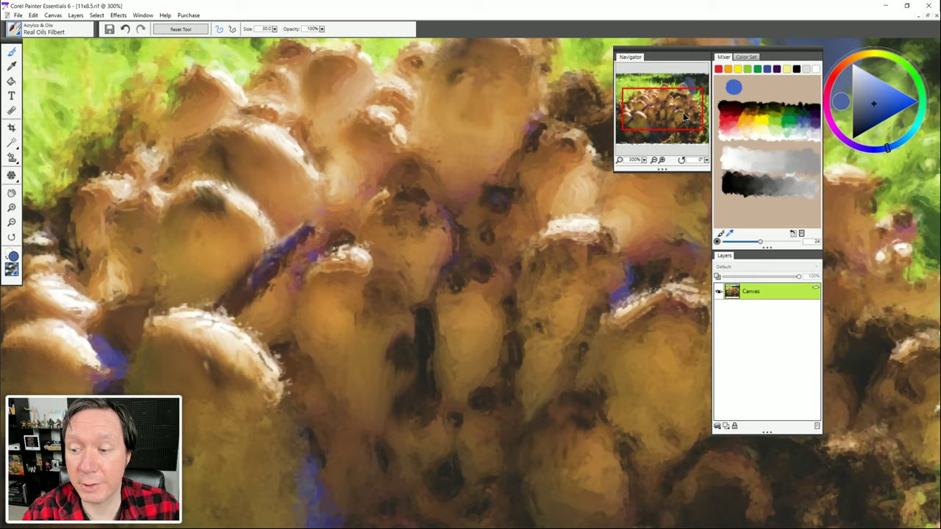
click(143, 15)
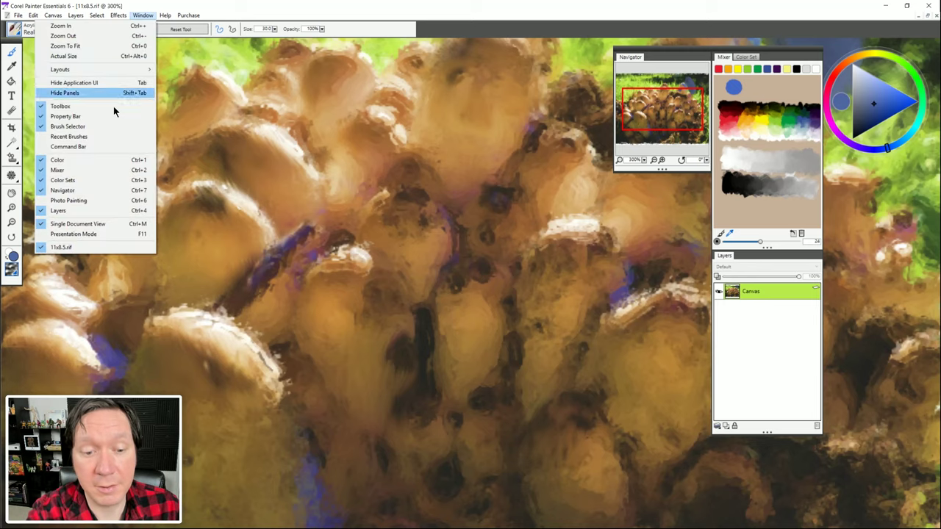
click(90, 190)
Step: Show the Recent Brushes bar and place it directly beneath the brush selector
click(143, 15)
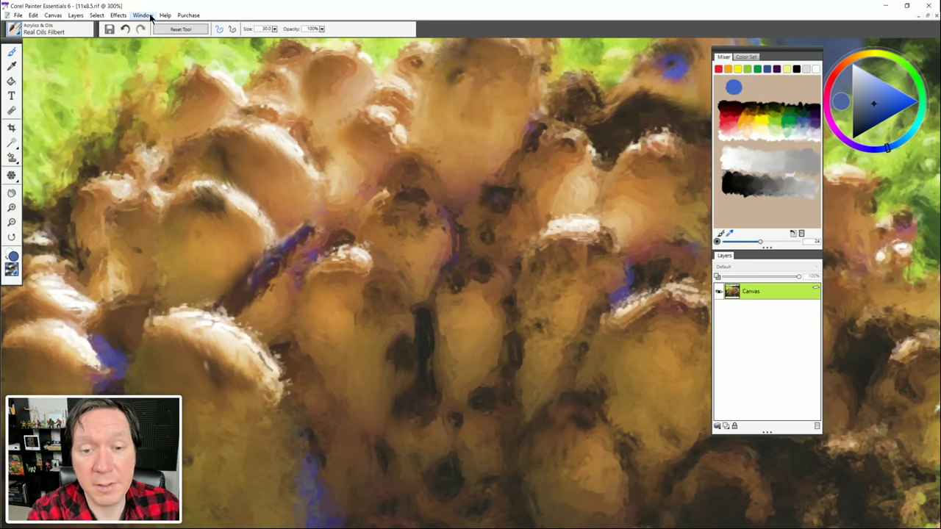
click(86, 138)
mouse_move(20, 49)
mouse_down()
mouse_move(41, 59)
mouse_move(32, 51)
mouse_up()
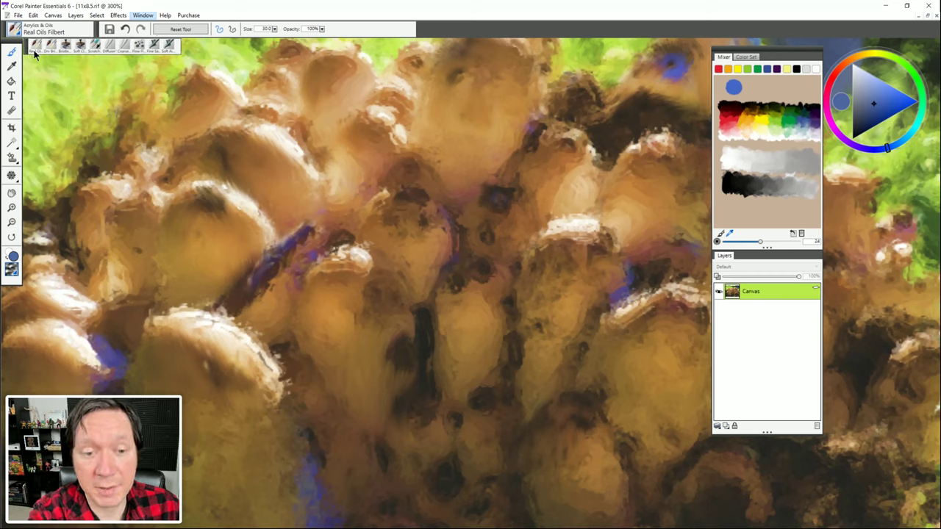
Step: Briefly show the Command Bar next to the Recent Brushes bar and return the canvas to actual size
click(144, 16)
click(99, 147)
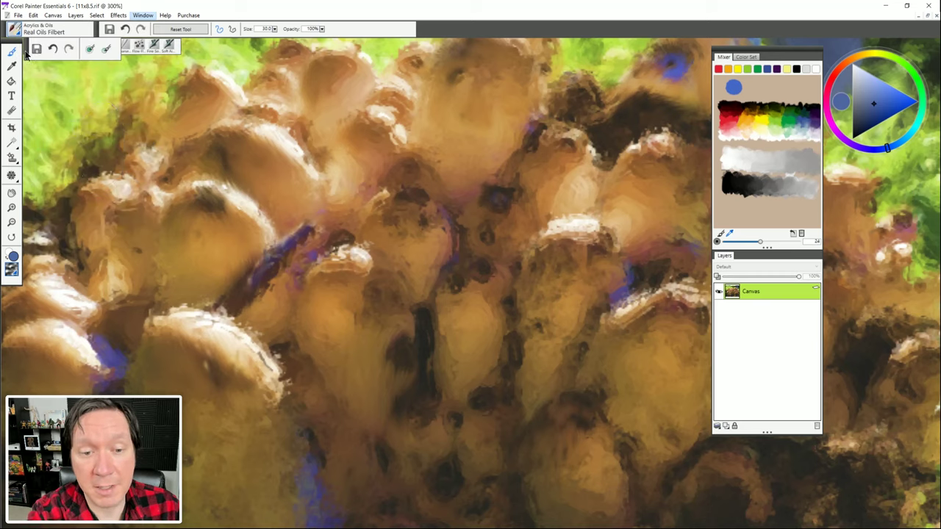
drag(89, 67, 187, 50)
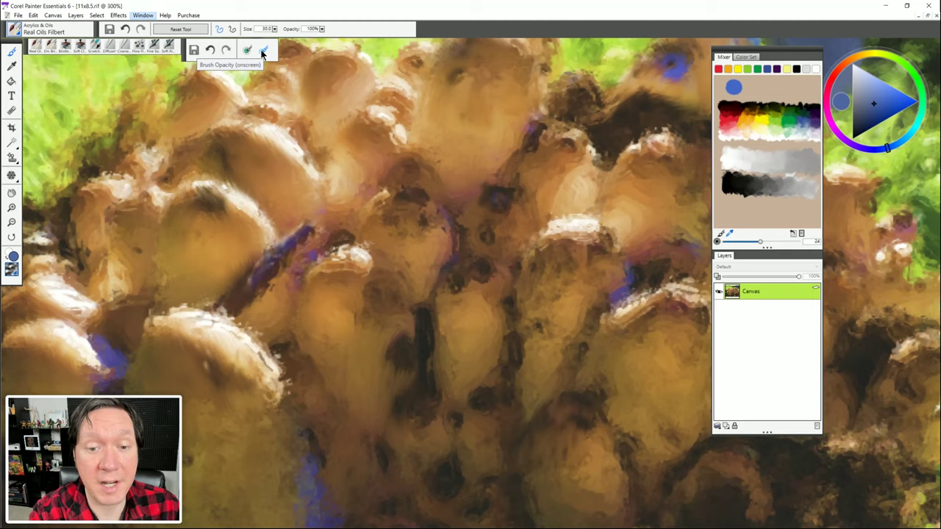
key(ctrl+alt+0)
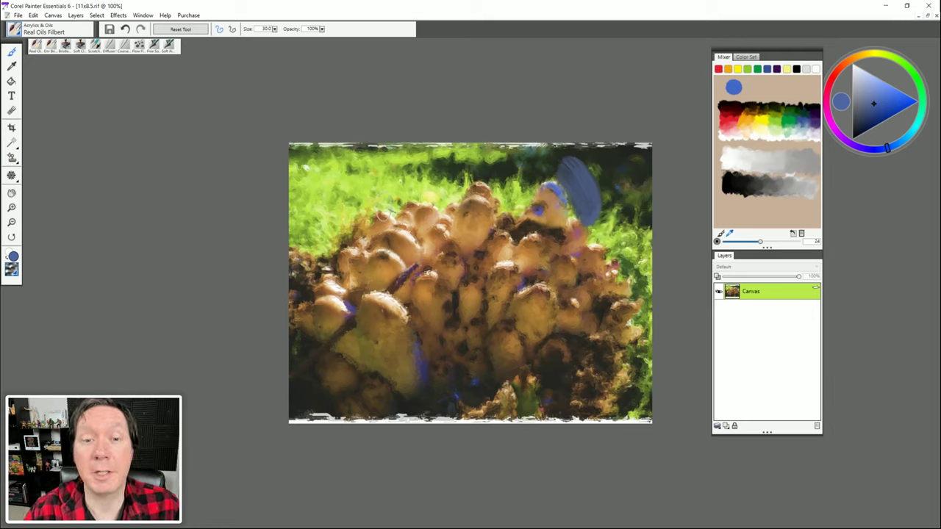
Step: Save the current palette arrangement as a layout named Custom and apply that layout
click(143, 15)
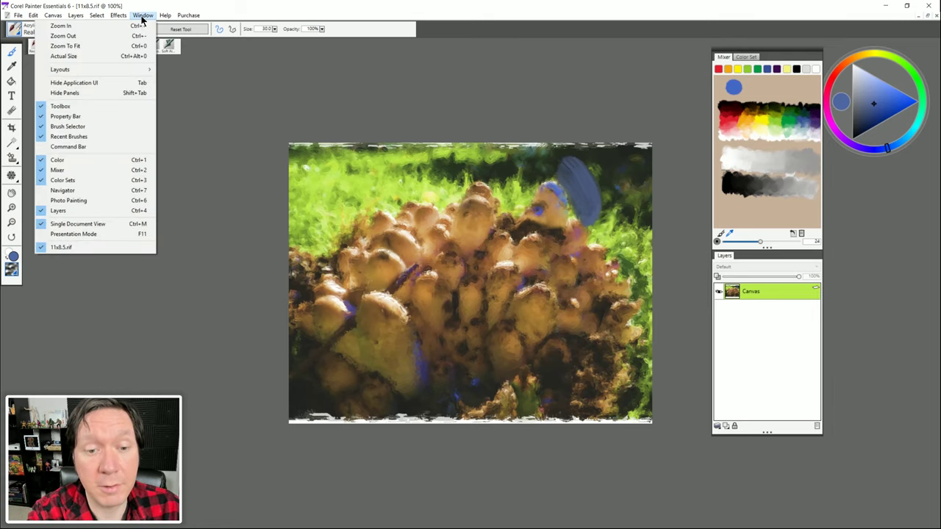
mouse_move(112, 73)
click(185, 71)
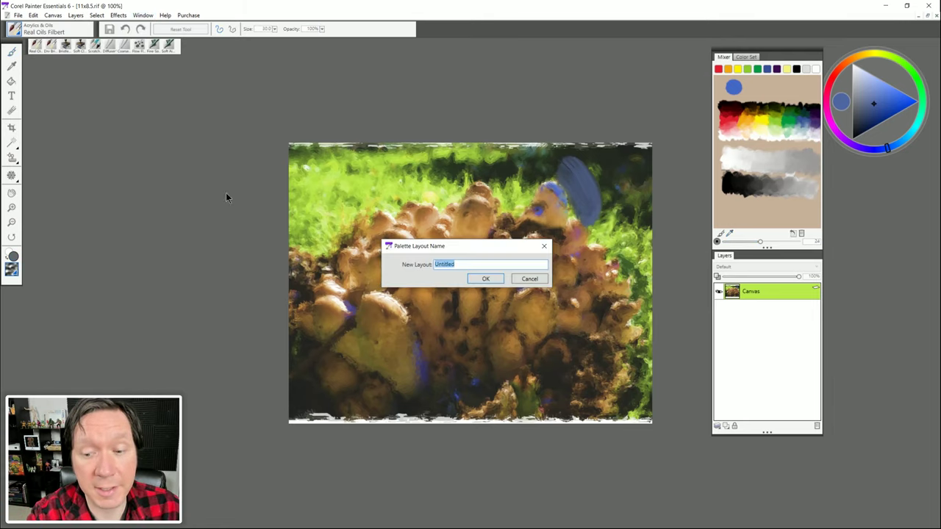
key(Return)
click(143, 16)
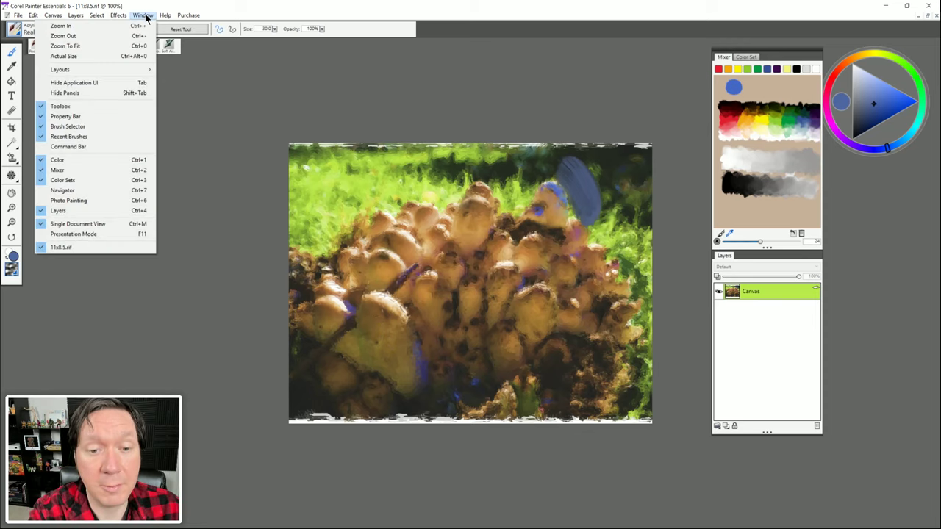
mouse_move(127, 68)
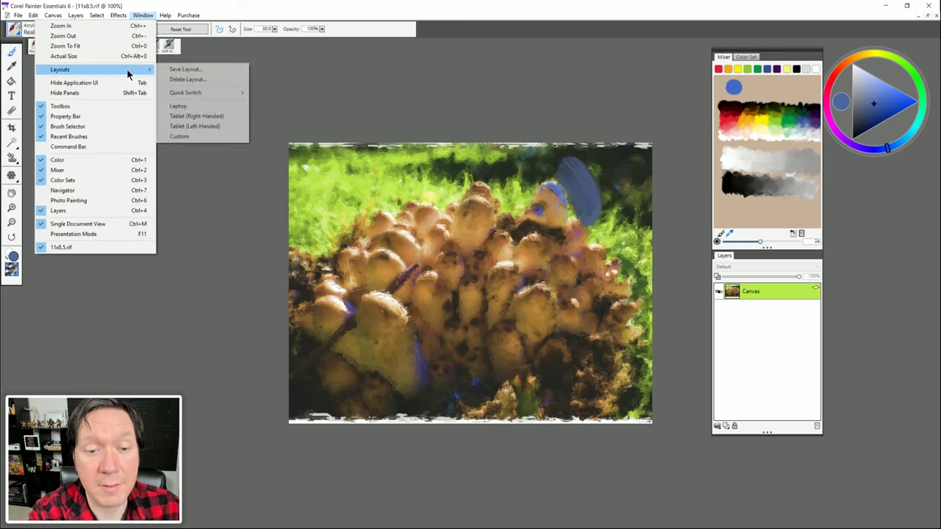
click(180, 137)
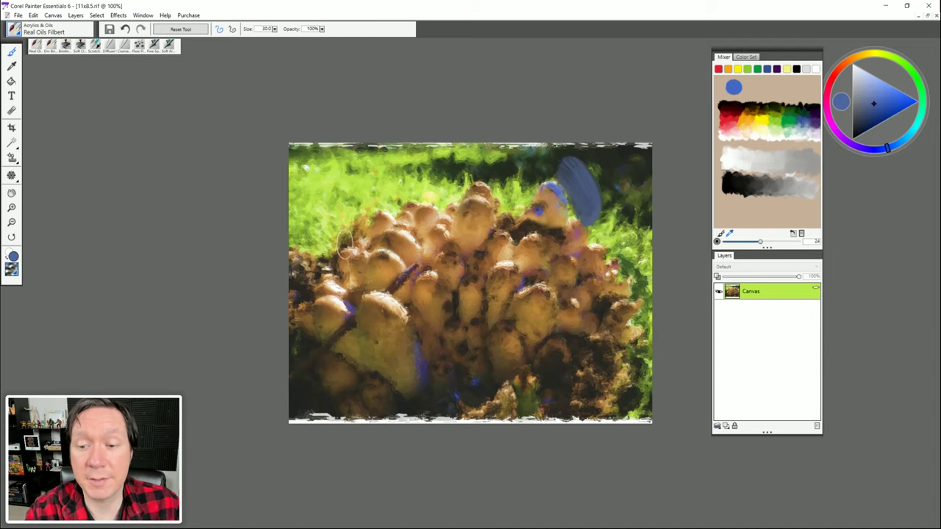
Step: Hide and restore the whole application interface, and try hiding only the panels
key(Tab)
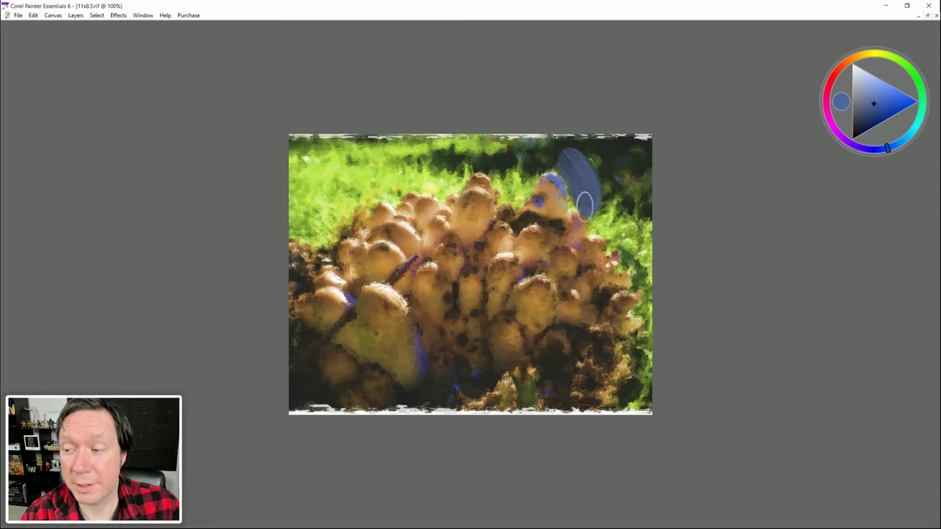
key(Tab)
click(142, 15)
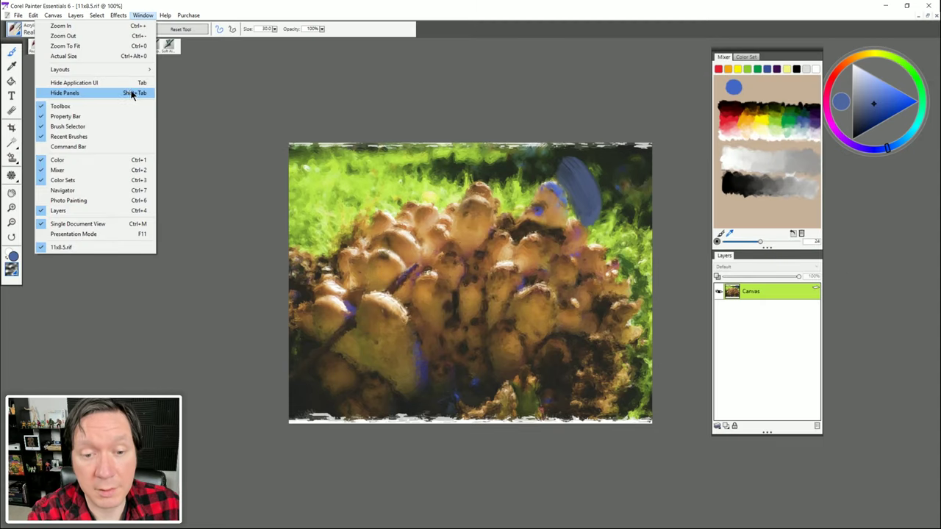
click(130, 93)
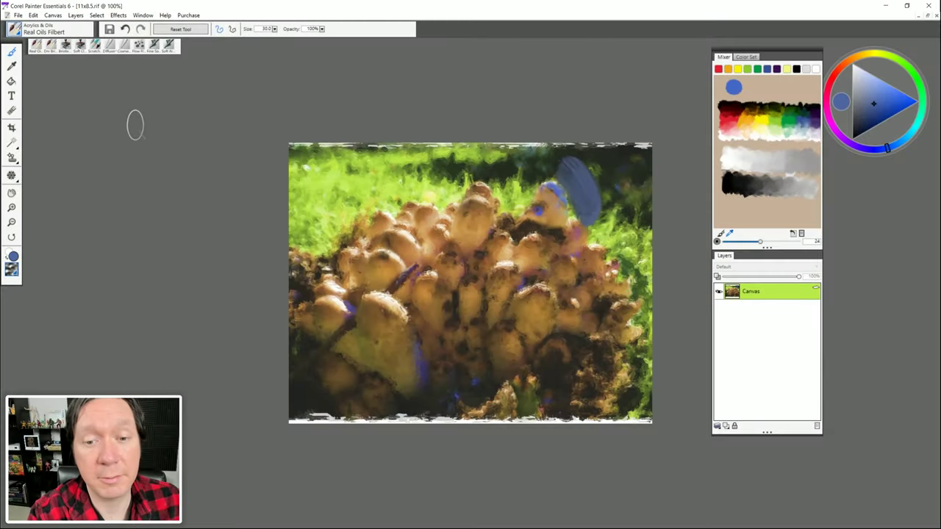
Step: Place the 12apple image at 89.1% scale, converted to the document profile, and center it over the mushroom painting
click(18, 16)
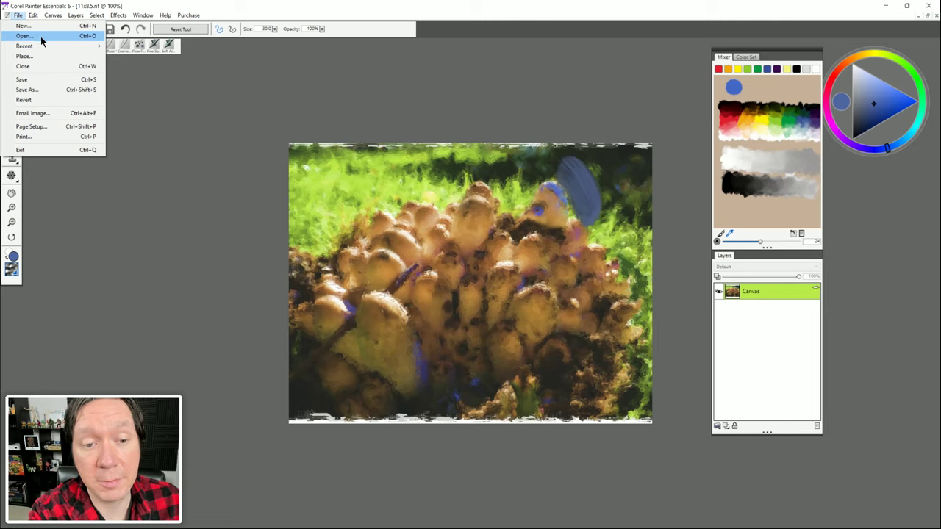
mouse_move(49, 46)
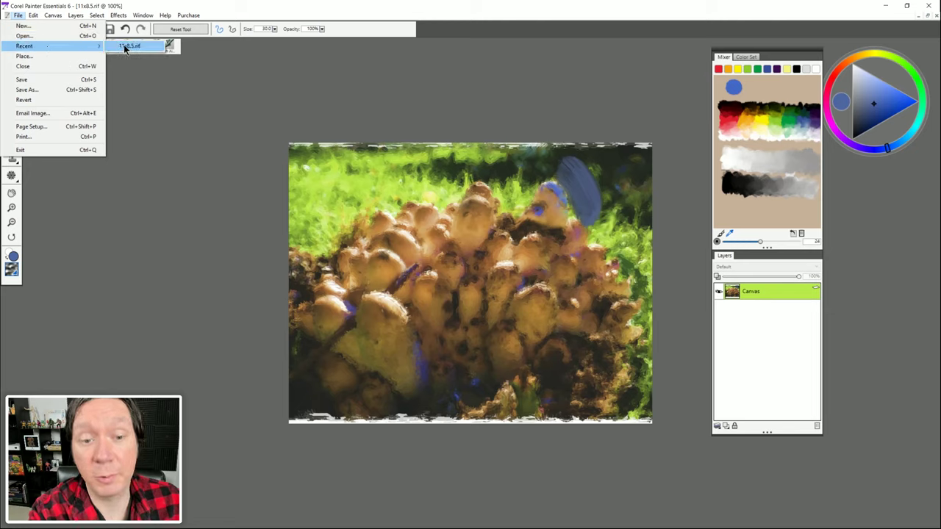
click(85, 59)
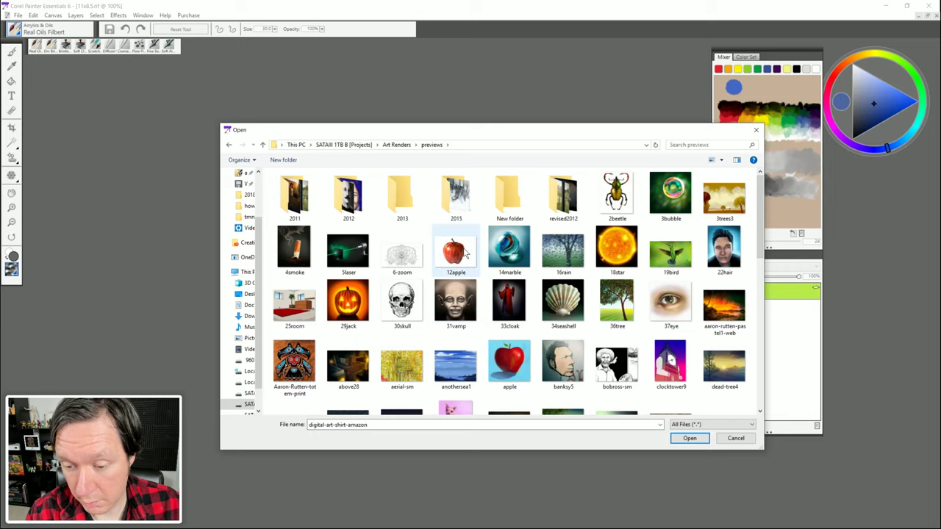
key(Return)
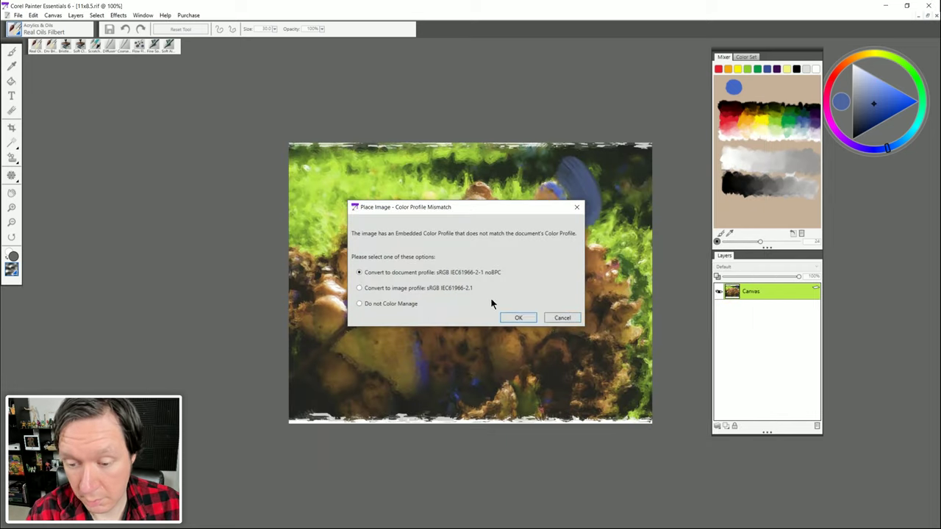
click(516, 316)
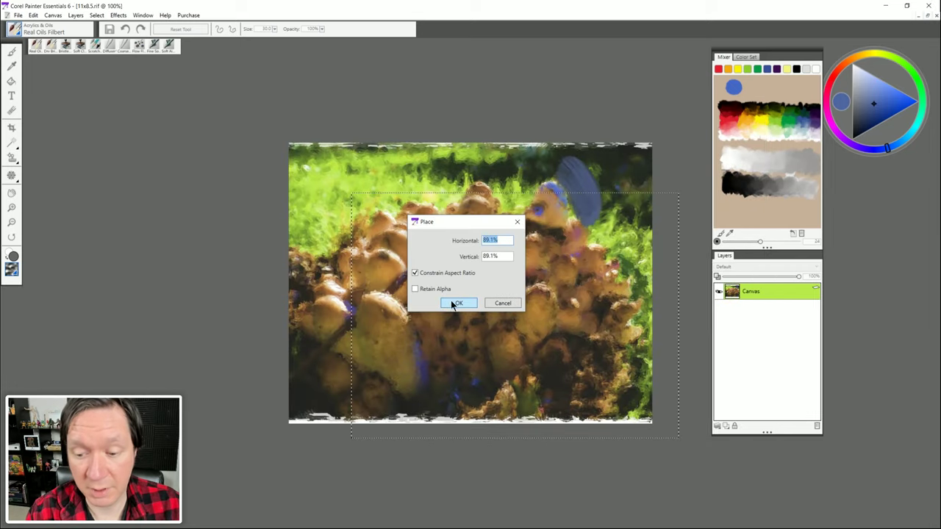
click(456, 303)
drag(486, 297, 438, 259)
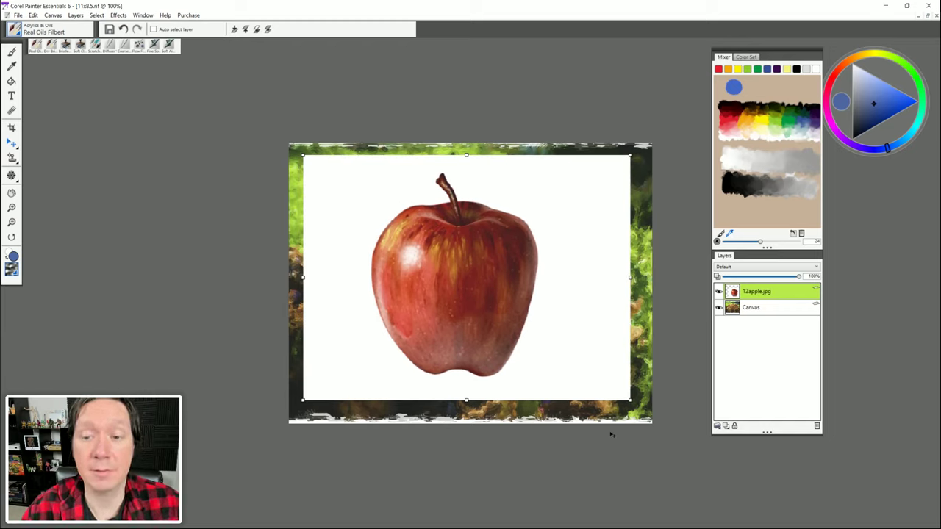
Step: Set the apple layer's blending mode to Multiply and shift the apple over the left part of the painting
drag(758, 276, 801, 276)
click(745, 266)
click(735, 331)
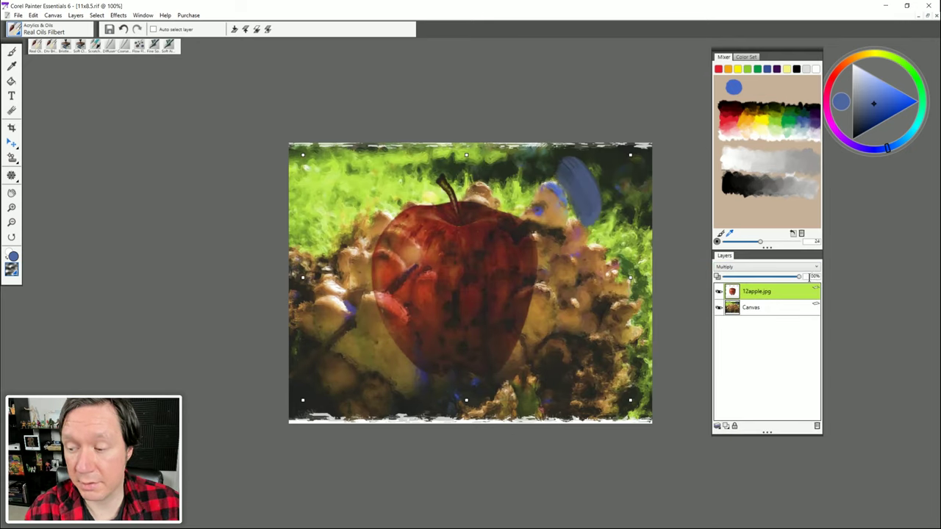
drag(456, 294, 385, 280)
Step: Open the Save As dialog for the painting and look through the available file types
click(18, 15)
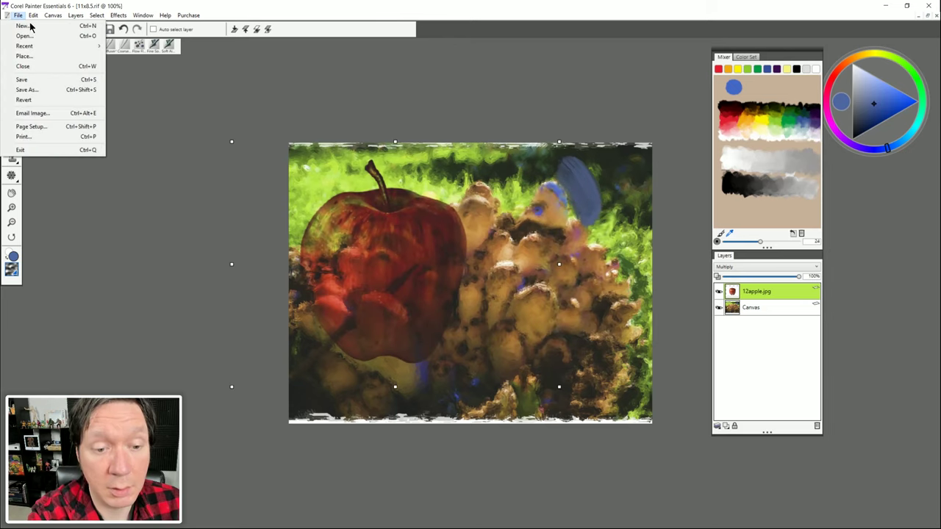
click(61, 89)
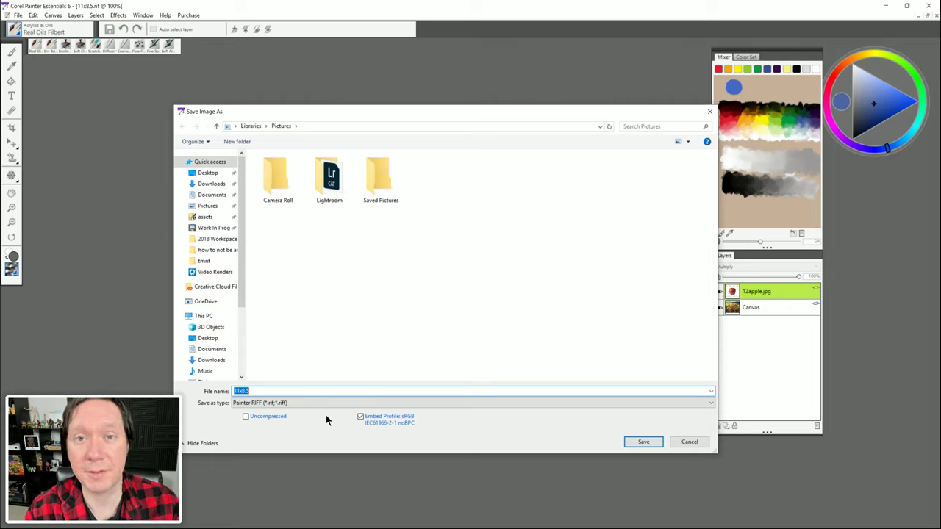
click(289, 403)
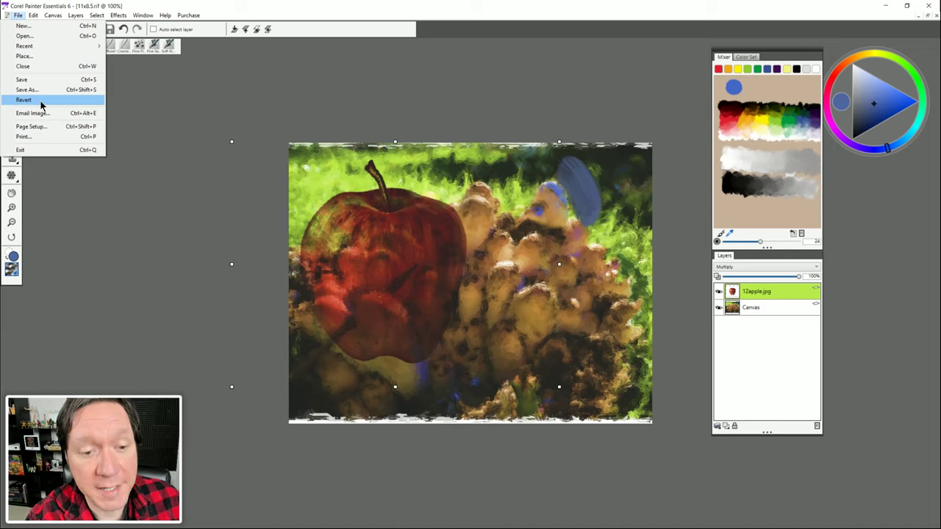
click(412, 208)
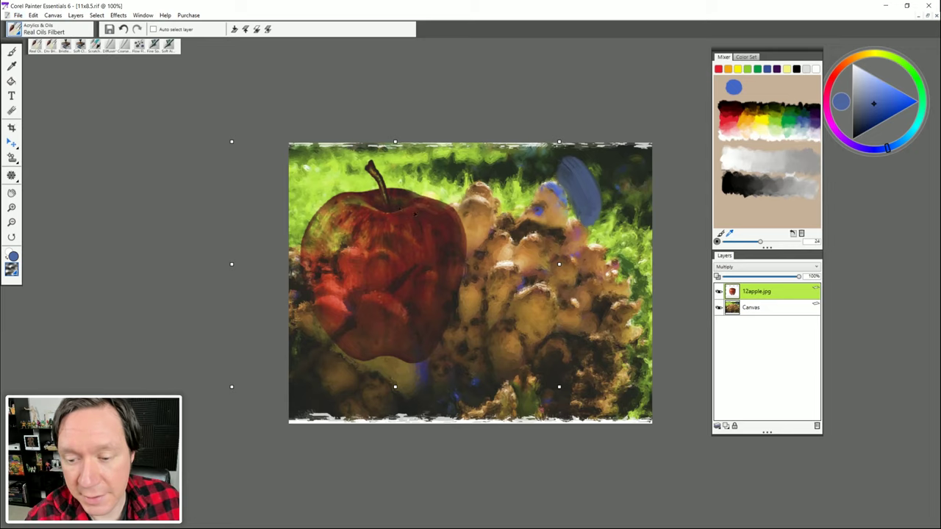
Step: Smear the apple layer with Real Oils Filbert brush strokes, and revert the document to its saved version
click(11, 51)
mouse_move(338, 195)
mouse_down()
mouse_move(455, 269)
mouse_move(443, 243)
mouse_move(323, 191)
mouse_move(361, 341)
mouse_move(471, 336)
mouse_move(405, 297)
mouse_up()
click(18, 15)
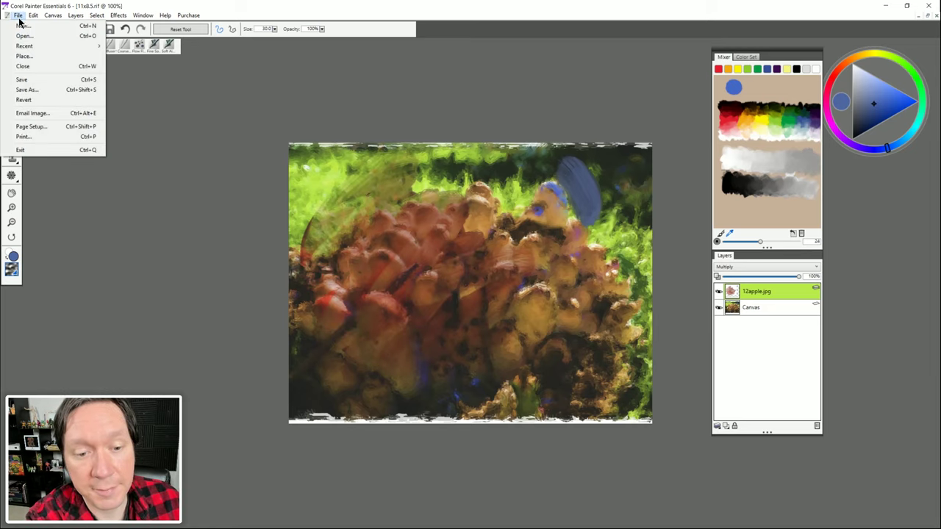
click(25, 100)
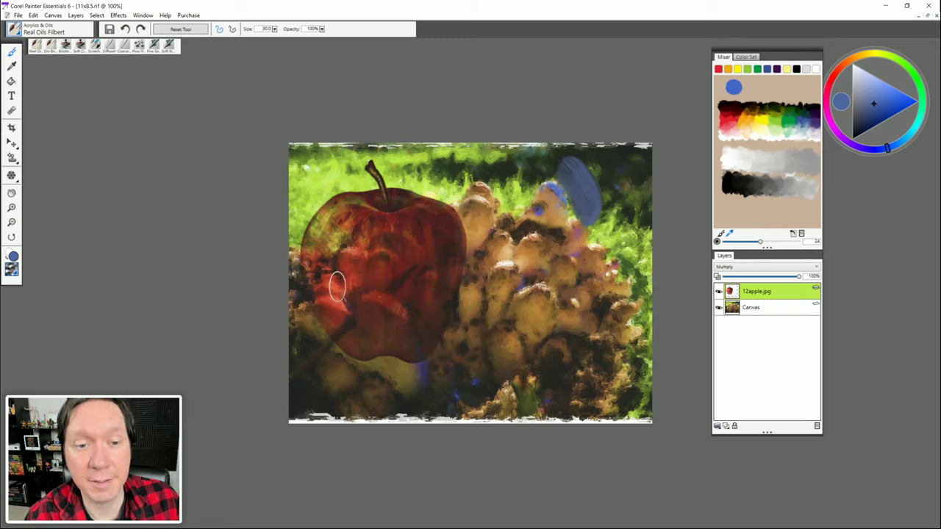
click(18, 15)
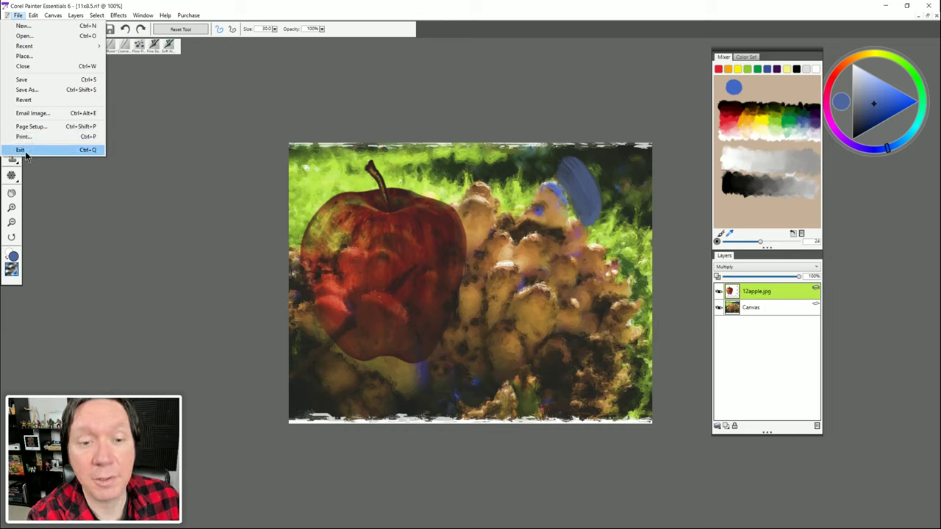
click(153, 141)
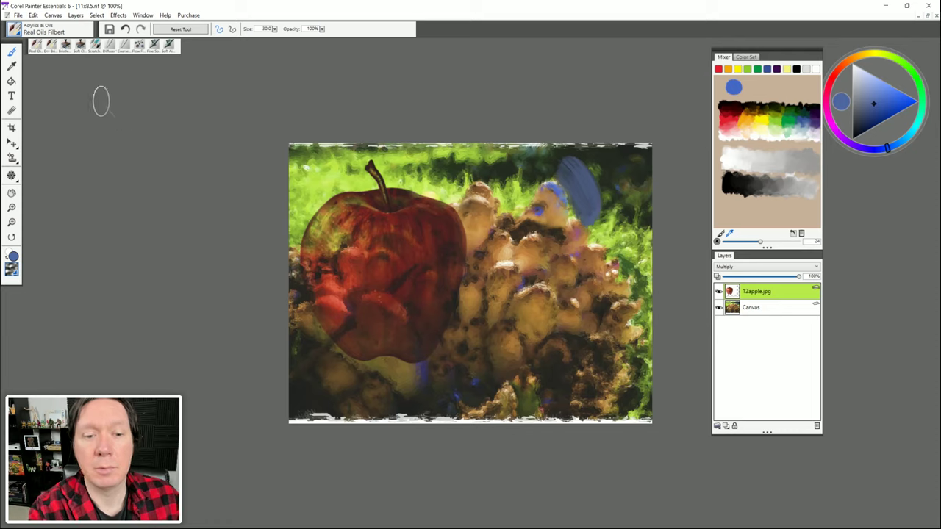
Step: Open the General preferences and examine the option that creates a backup on save
click(31, 15)
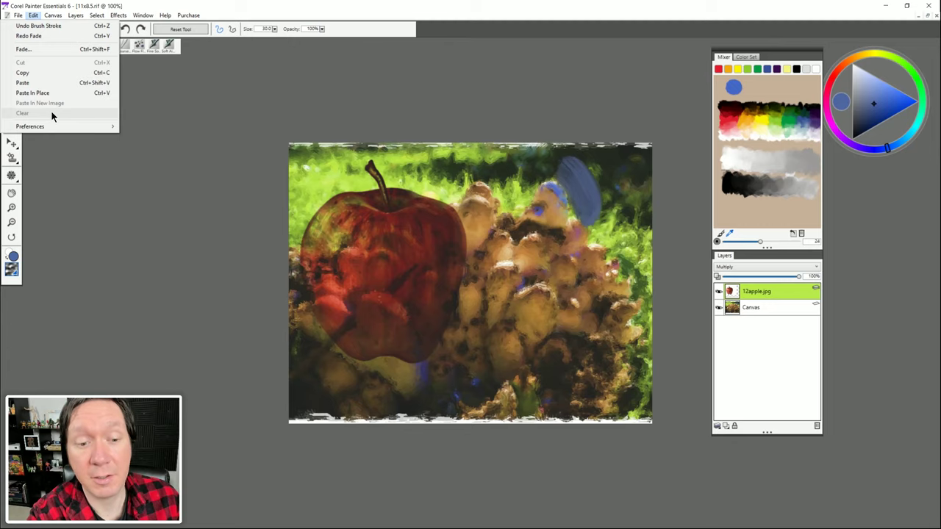
mouse_move(50, 126)
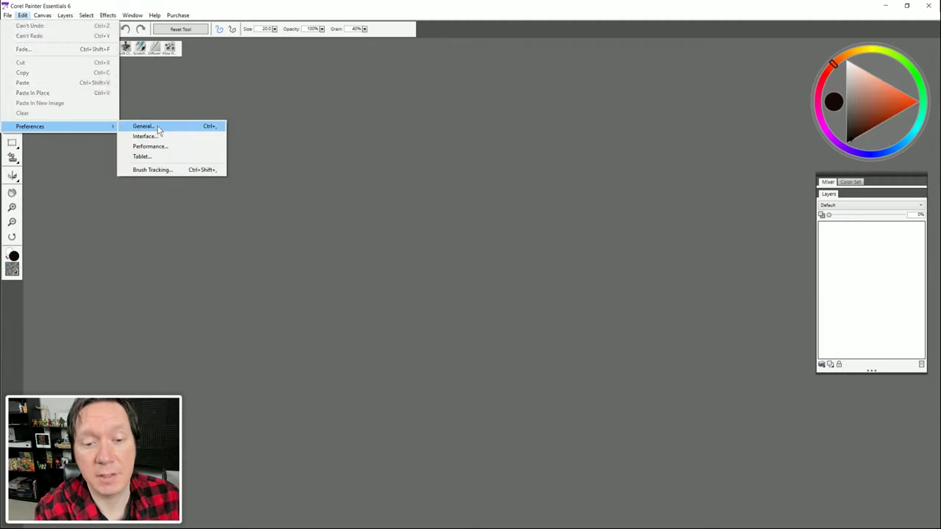
click(159, 128)
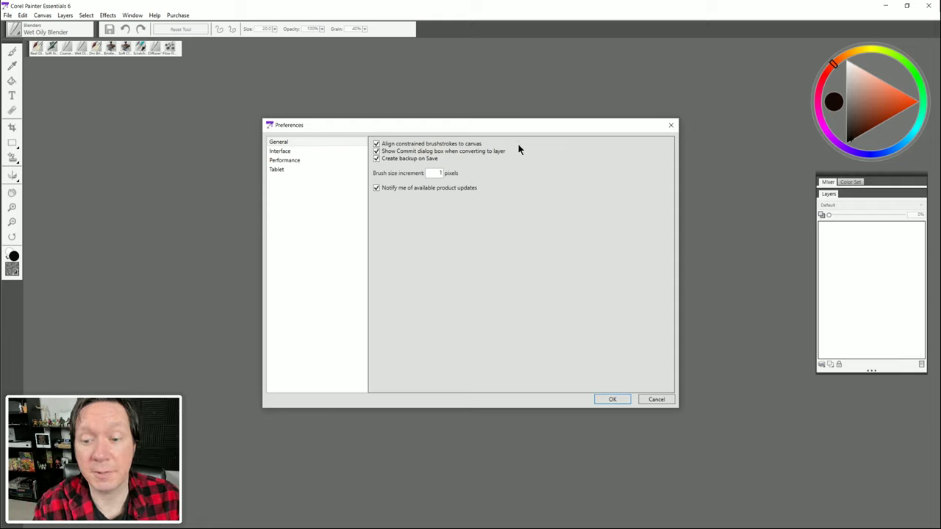
click(376, 158)
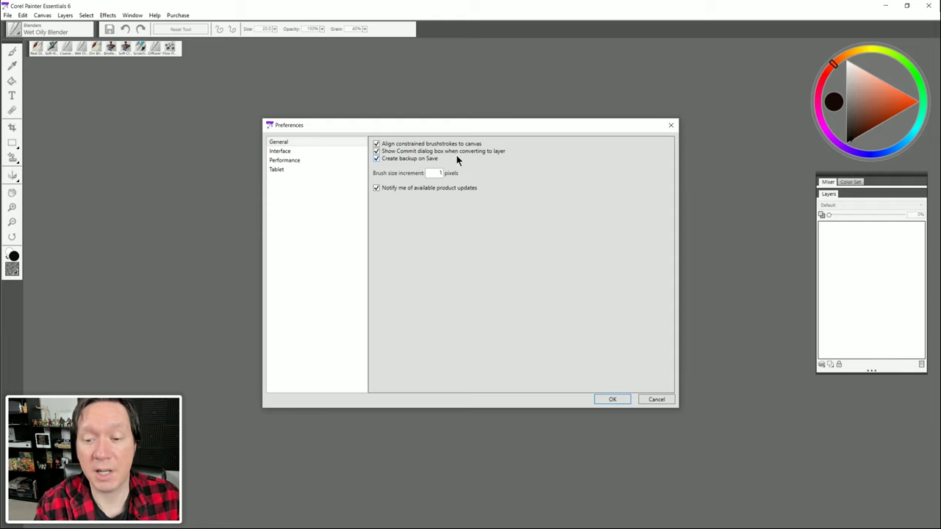
Step: Set the workspace background color to black in the Interface preferences
click(286, 152)
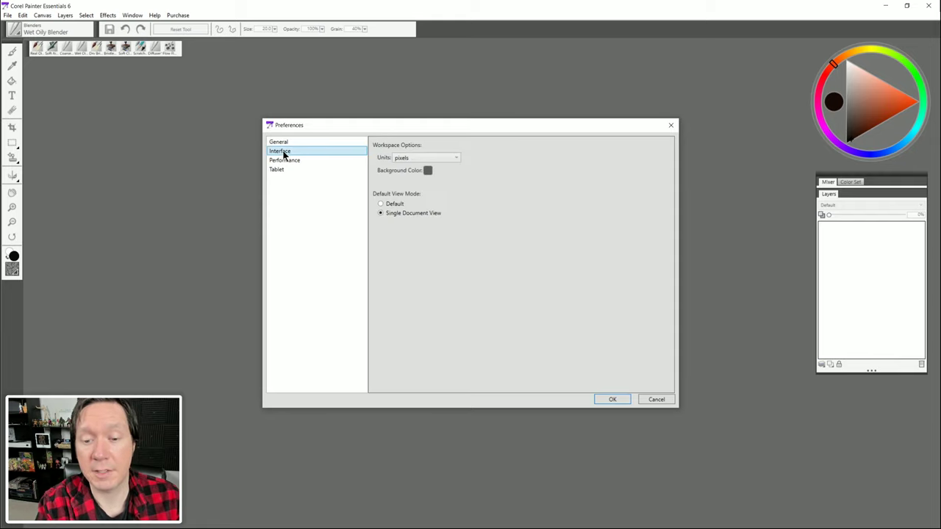
click(427, 170)
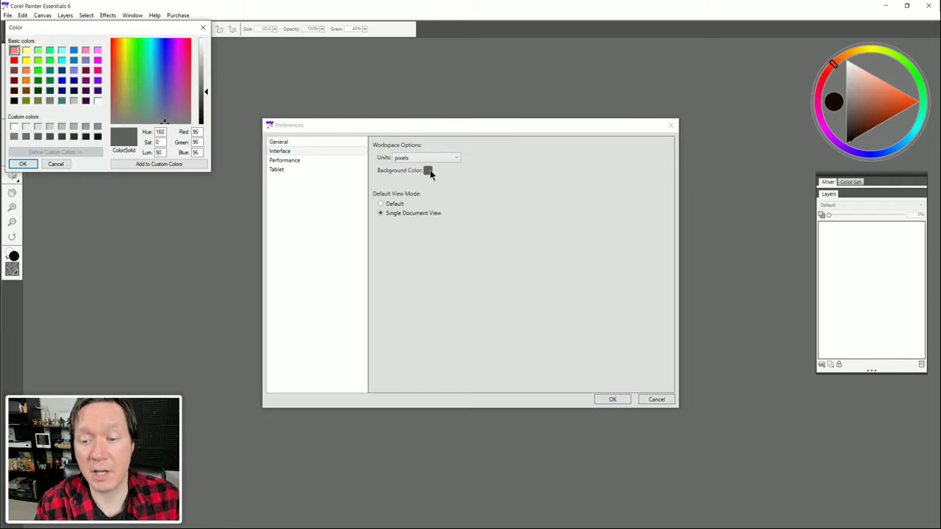
drag(201, 96, 202, 125)
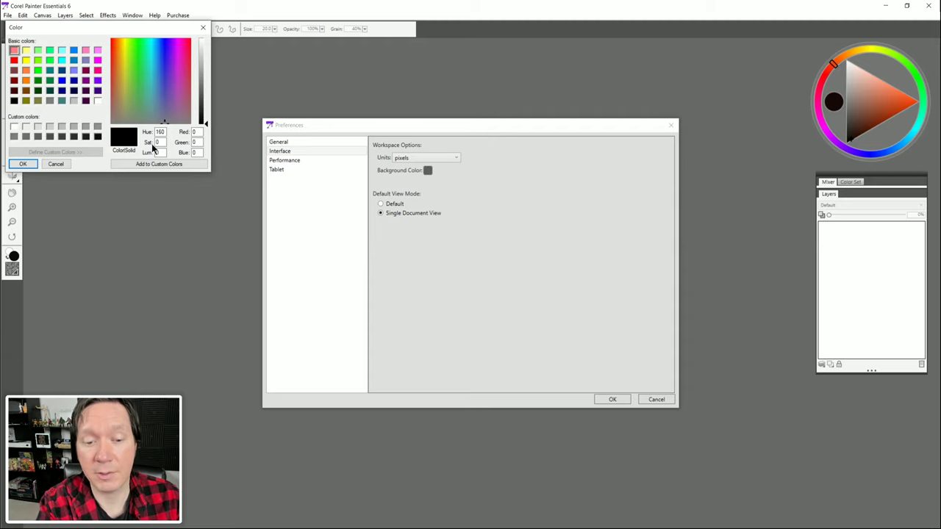
click(23, 164)
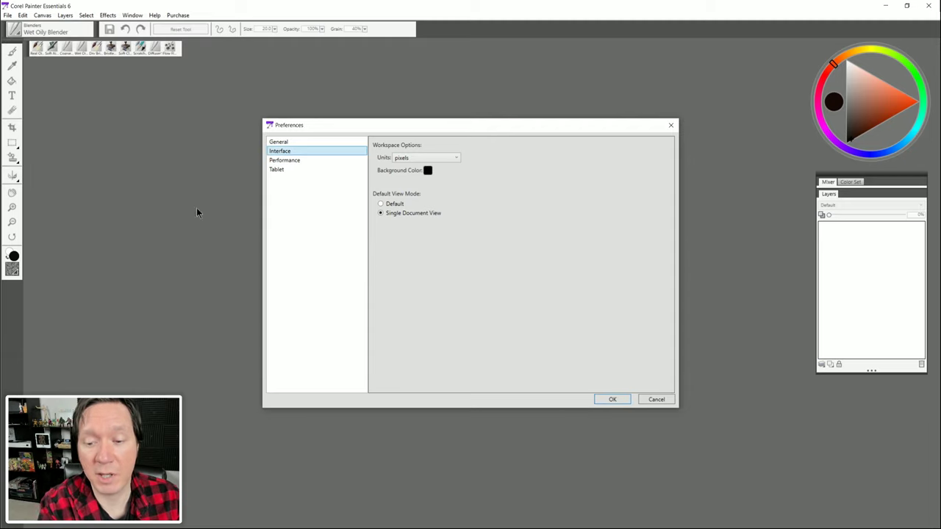
click(609, 398)
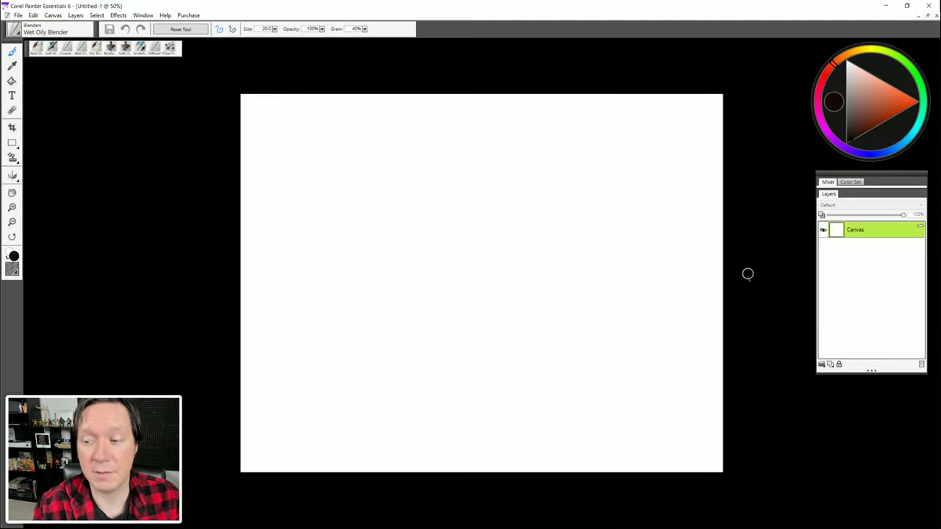
Step: Open the Performance preferences and look through the available scratch drives
click(33, 15)
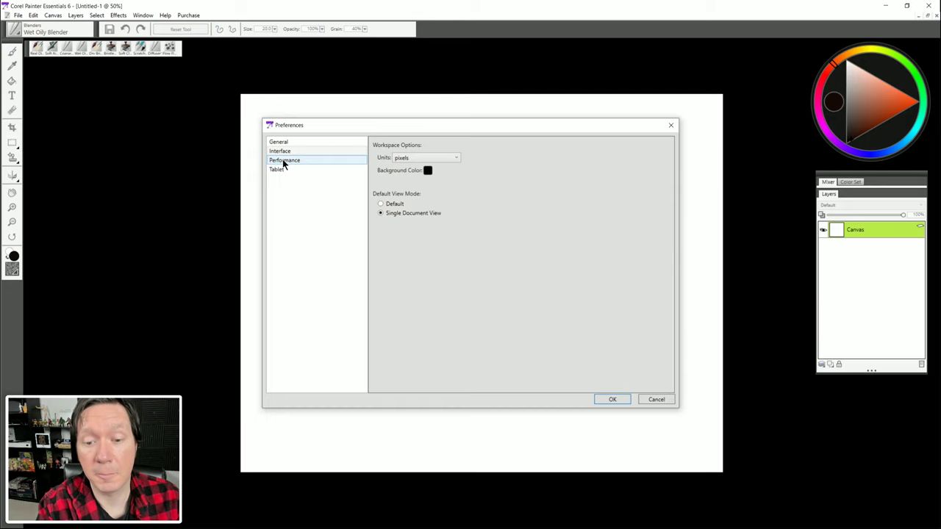
click(283, 162)
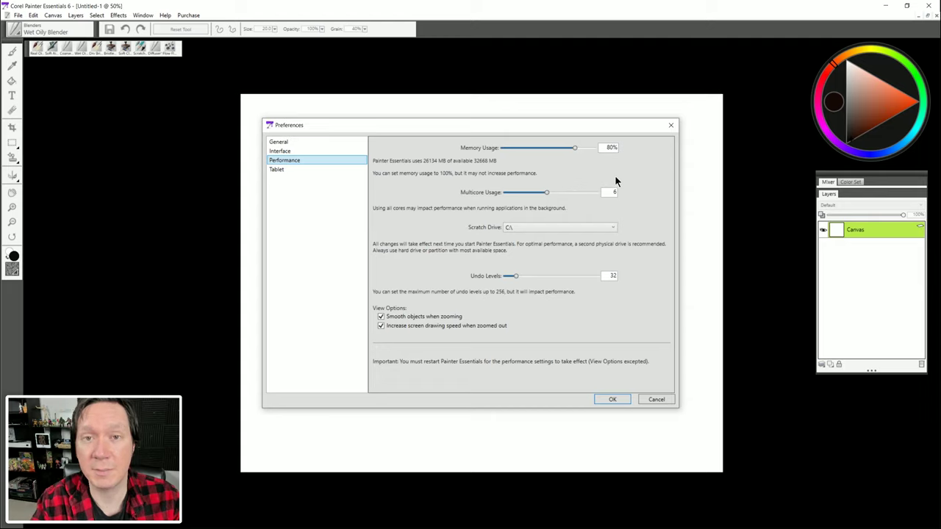
click(519, 227)
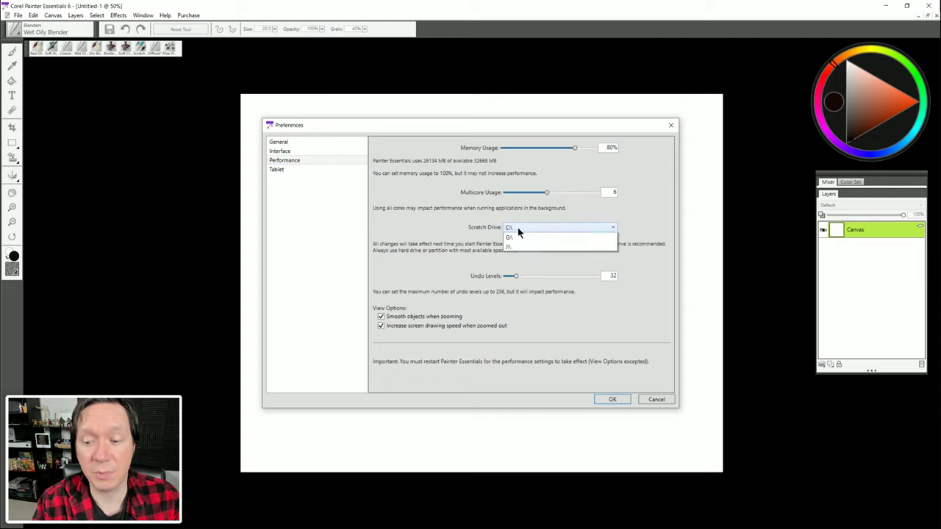
click(583, 208)
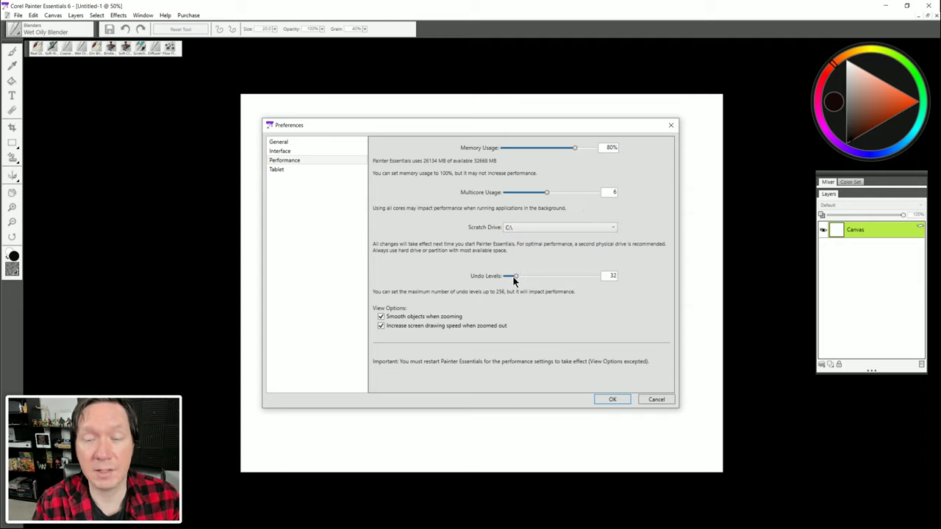
Step: Set the undo levels to 9, view the Tablet preferences, and accept the preferences
double_click(612, 275)
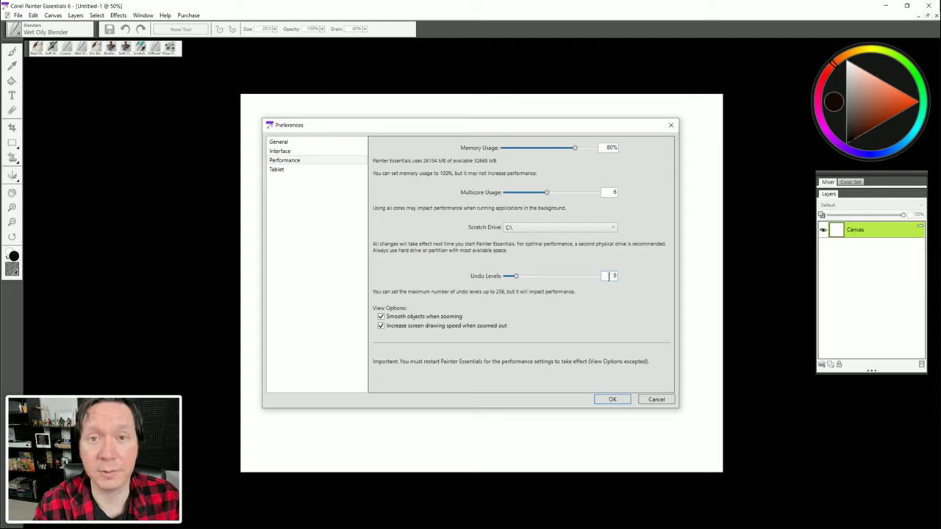
double_click(609, 275)
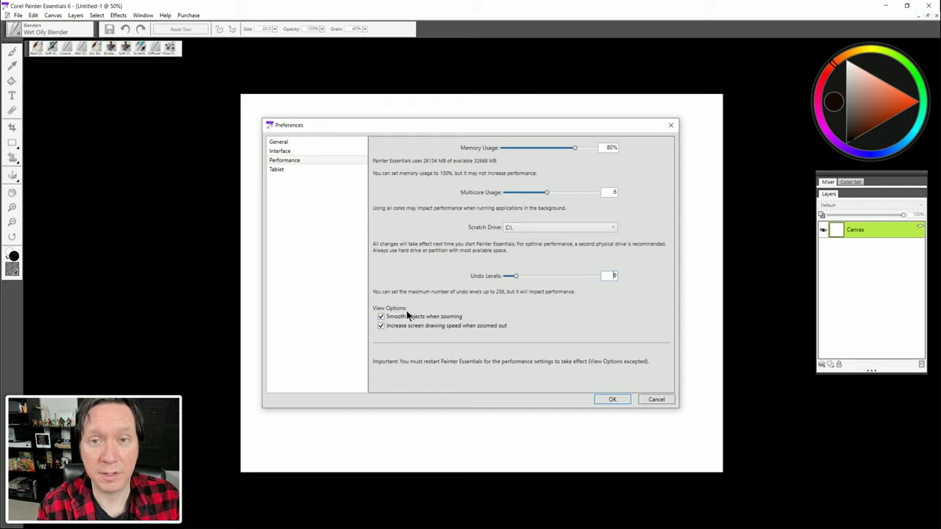
click(280, 168)
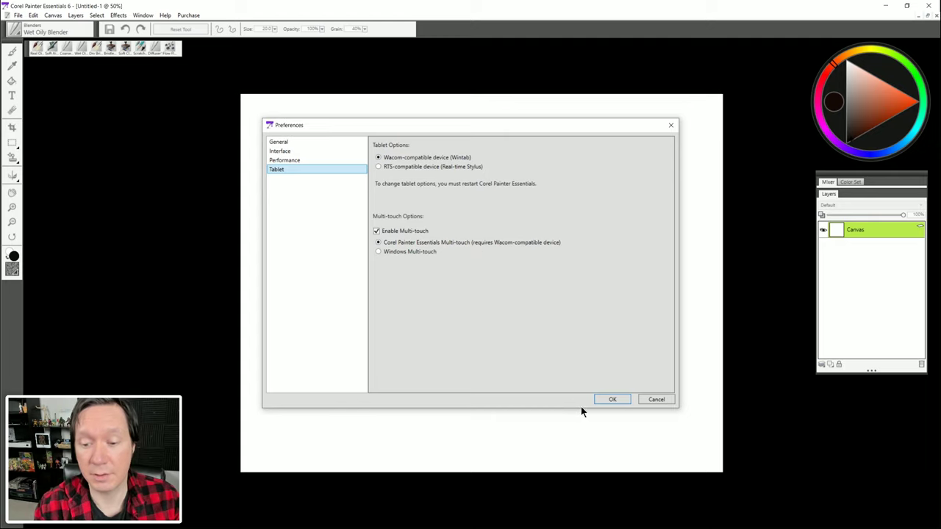
click(608, 399)
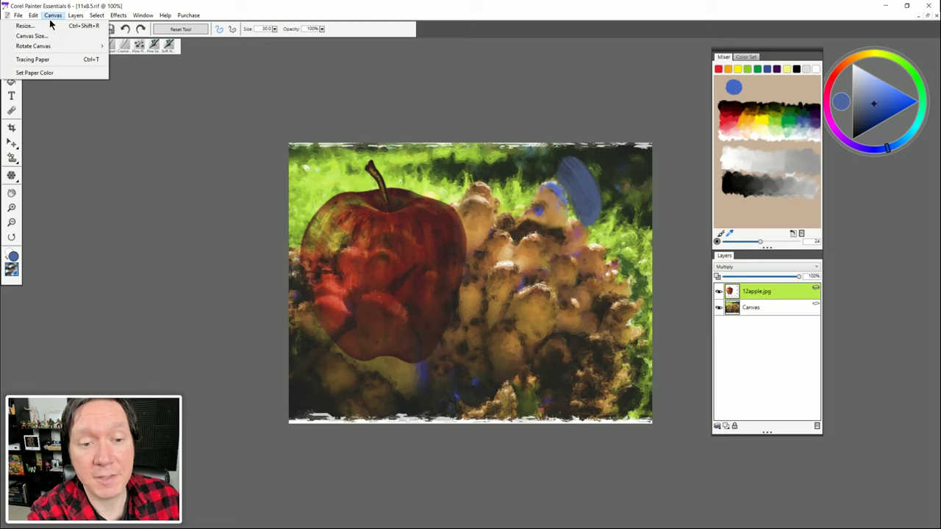
Step: Resize the painting to a width of 4 inches
click(25, 26)
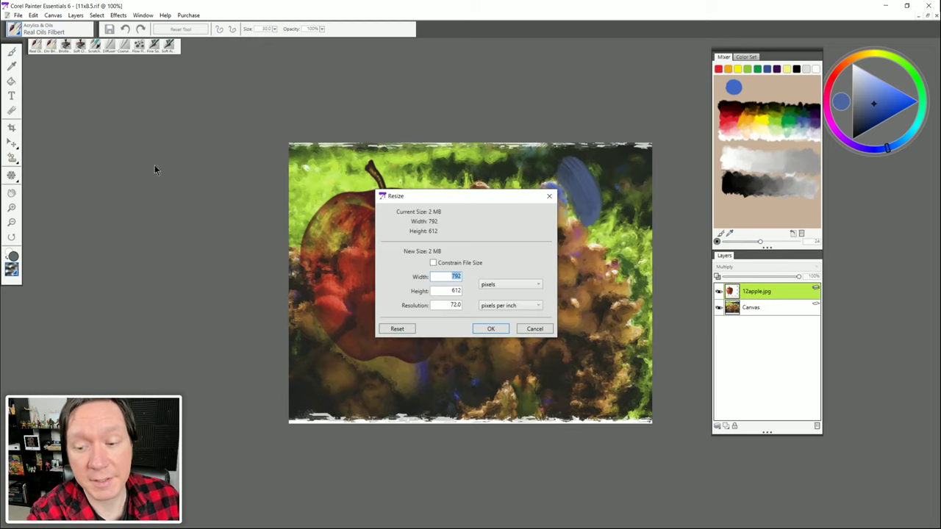
click(504, 284)
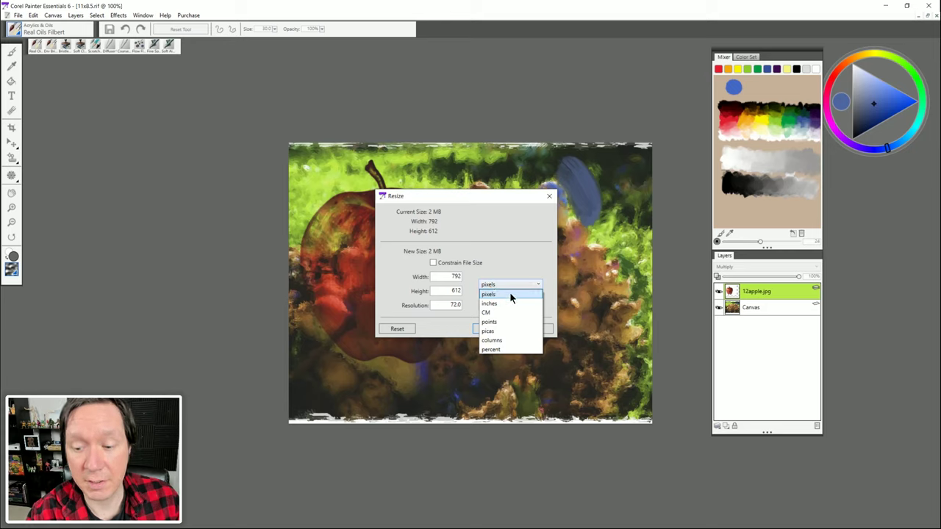
click(491, 304)
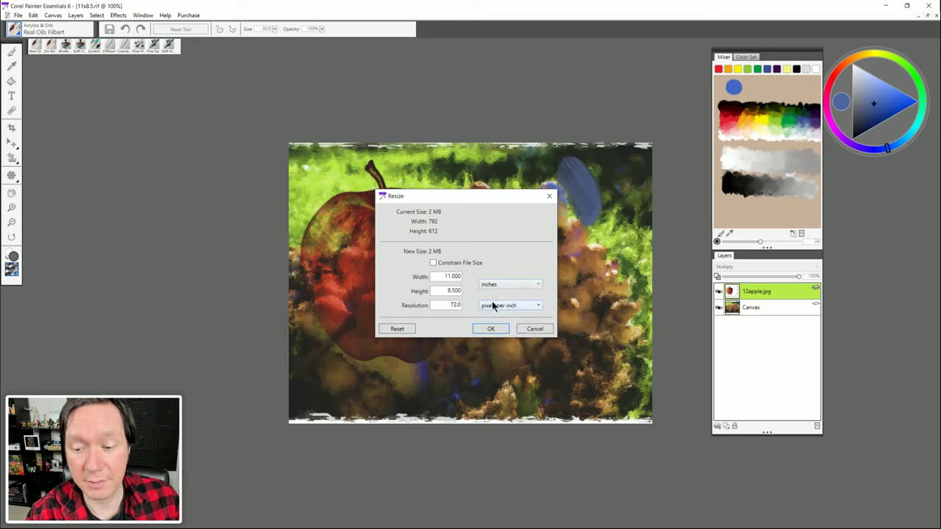
click(450, 291)
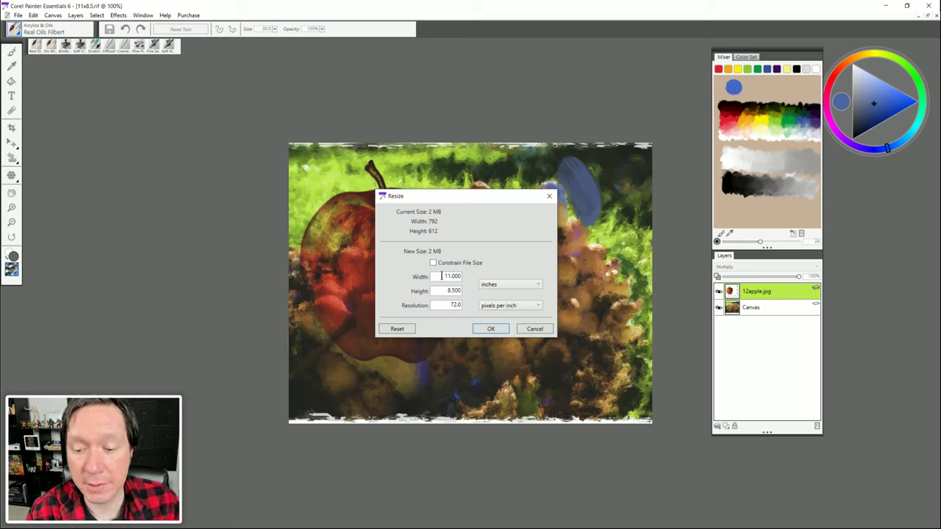
drag(440, 275, 459, 277)
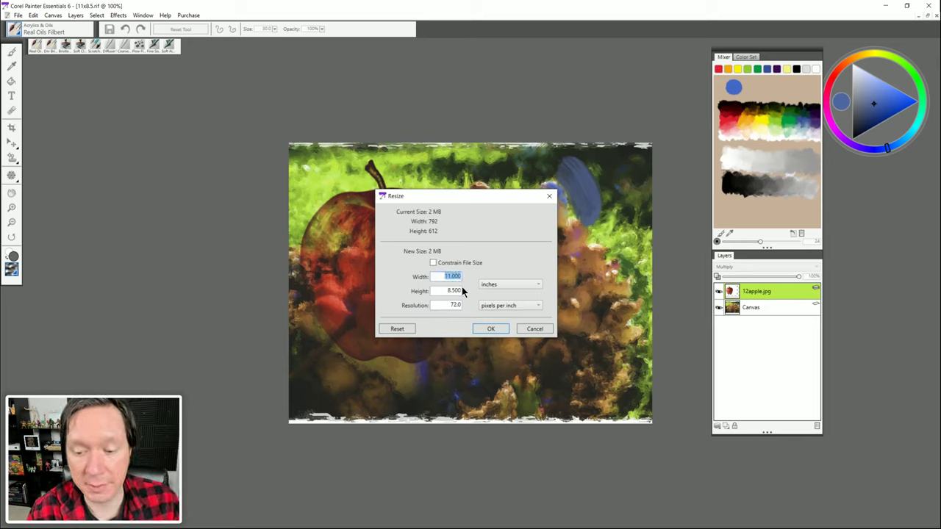
text(4.000)
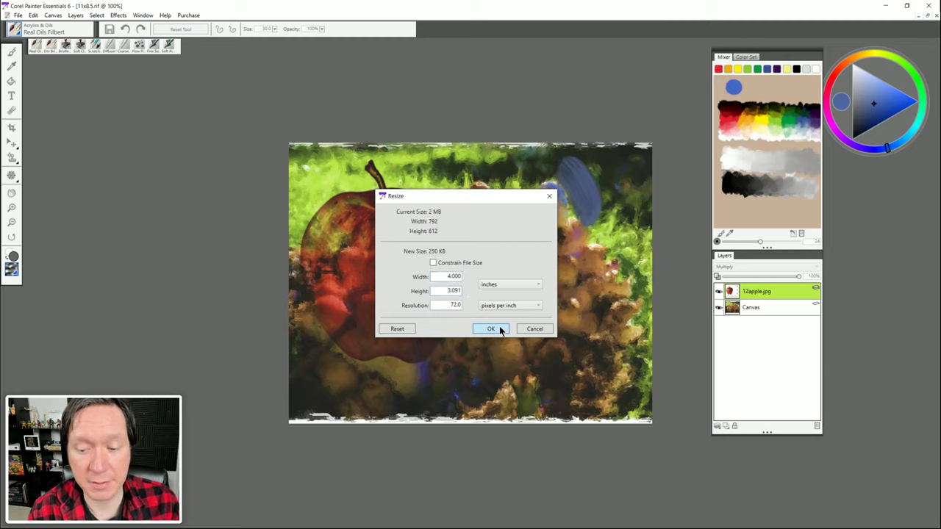
click(490, 328)
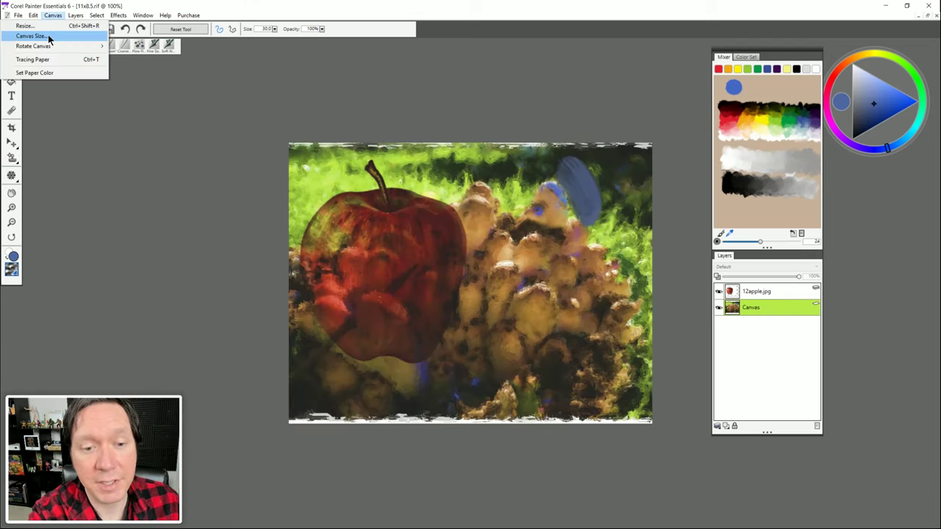
Step: Extend the canvas by adding 100 pixels to its top edge
click(31, 36)
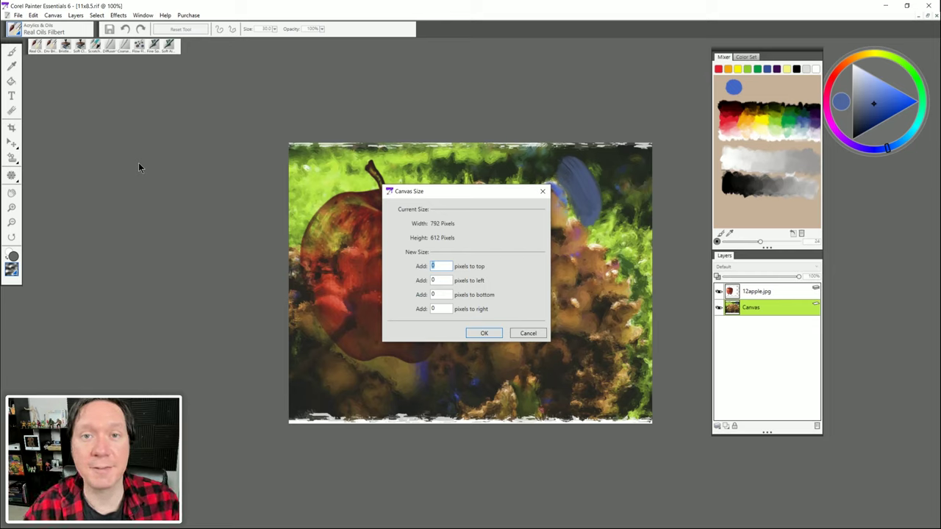
text(100)
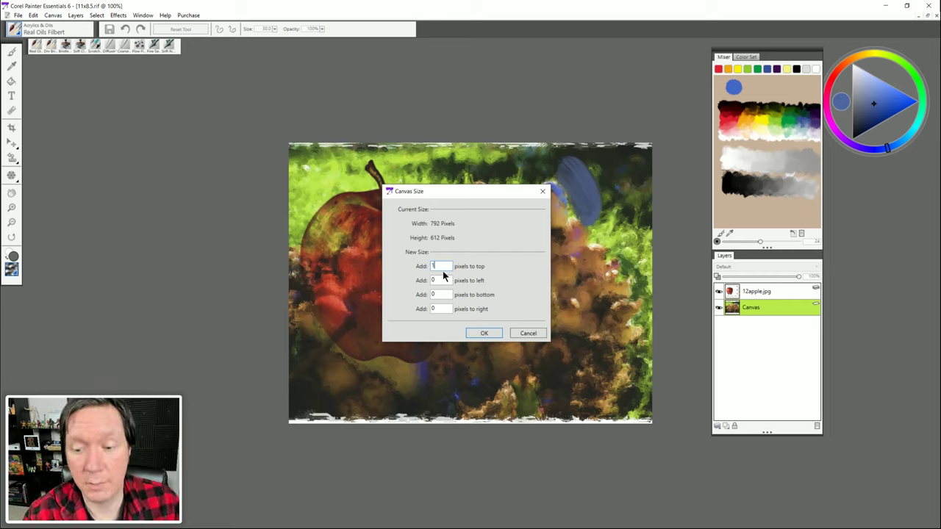
key(Return)
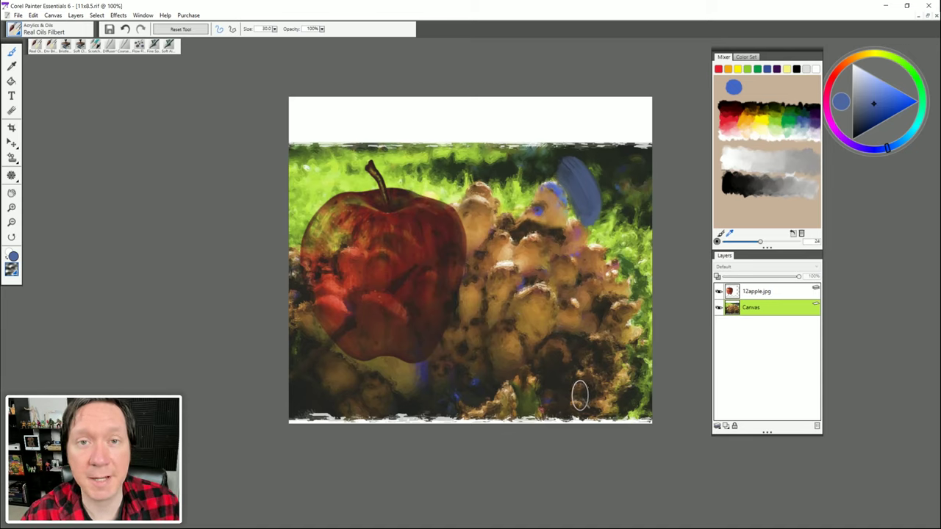
Step: Flip the canvas horizontally, flip it back, and look through the other canvas rotation and flip options
click(53, 15)
mouse_move(70, 49)
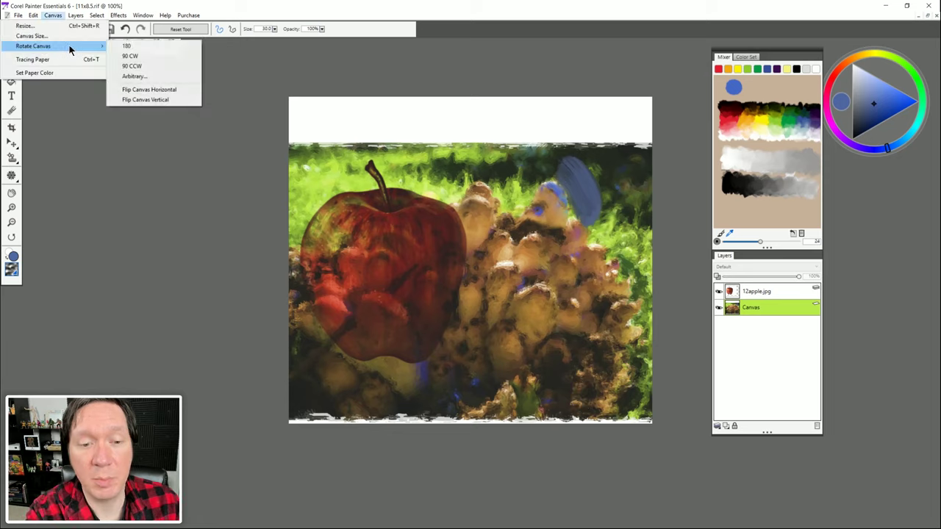
click(146, 61)
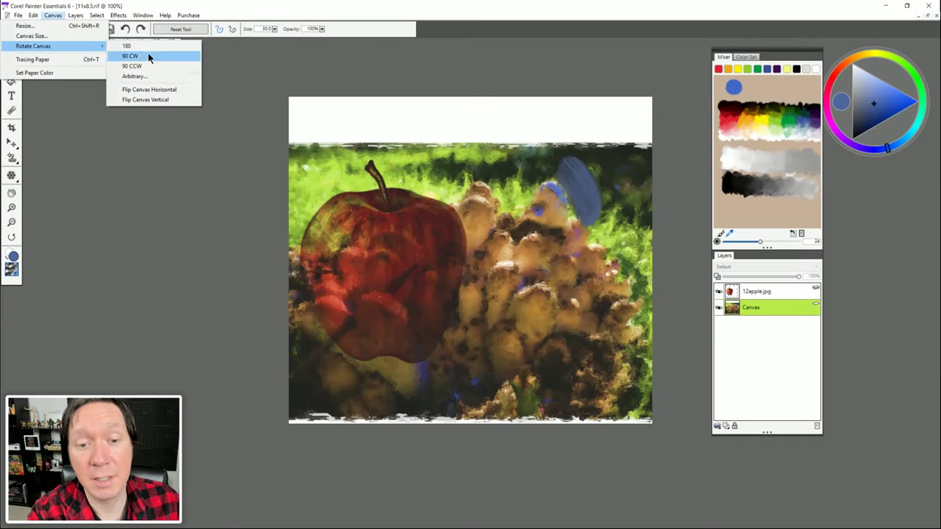
click(164, 89)
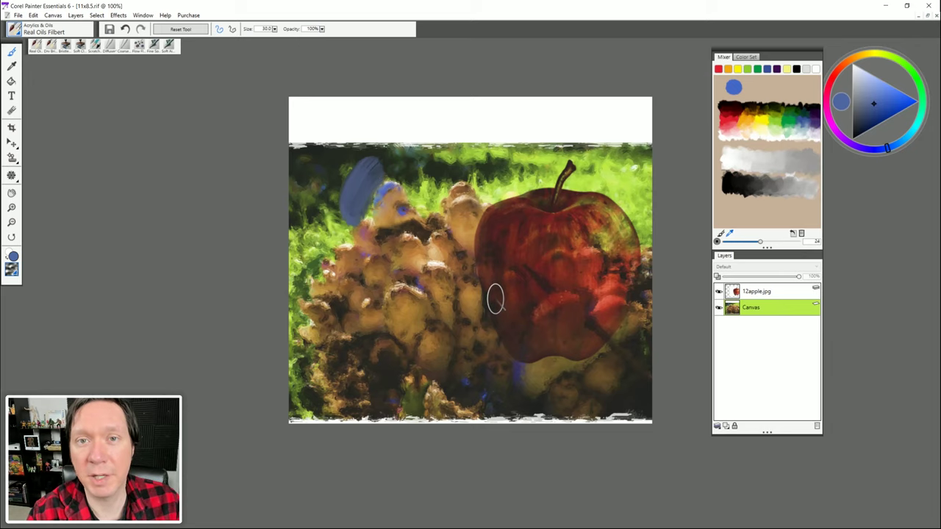
click(53, 15)
mouse_move(33, 45)
click(149, 89)
click(53, 15)
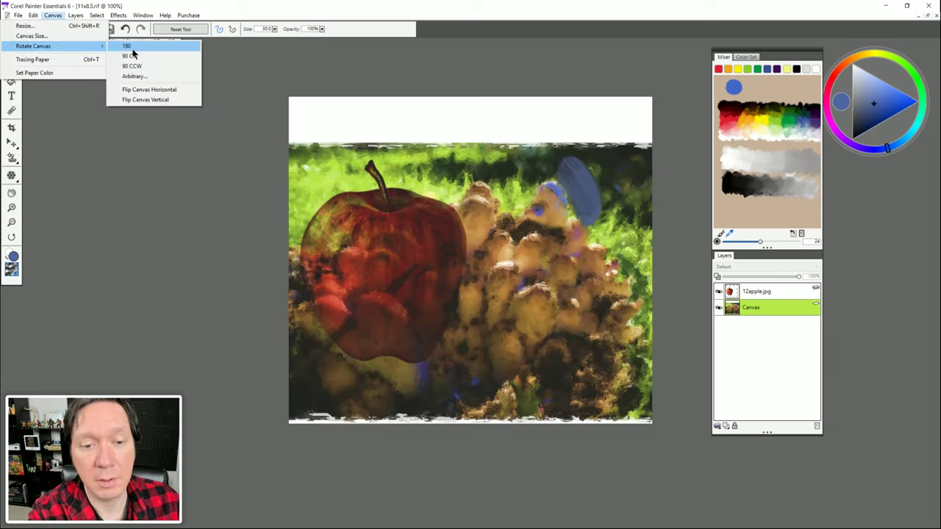
click(150, 100)
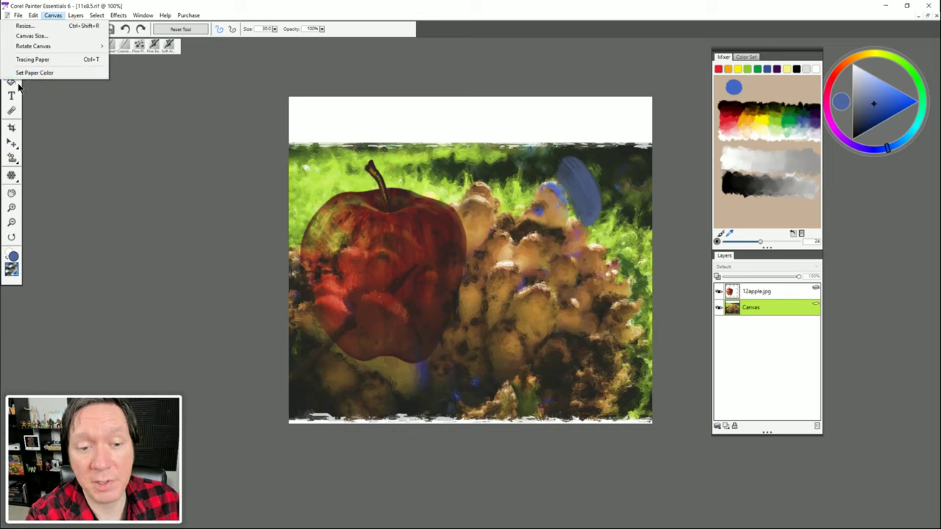
Step: Collapse the 12apple.jpg layer into the canvas, and undo the merge
mouse_move(77, 18)
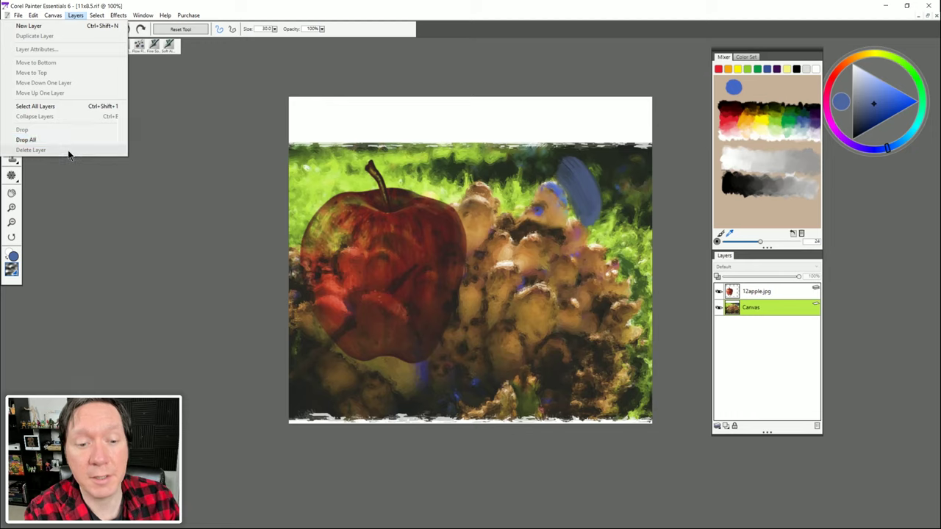
click(757, 291)
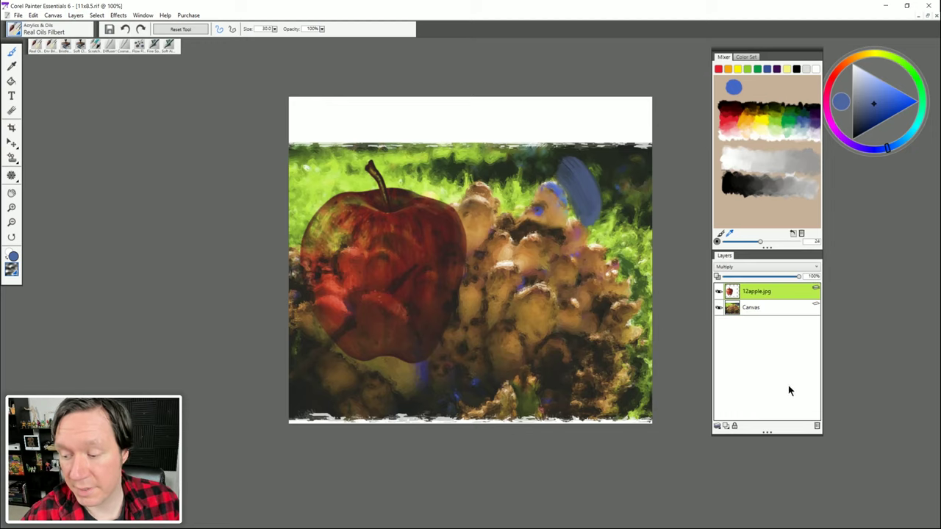
click(721, 427)
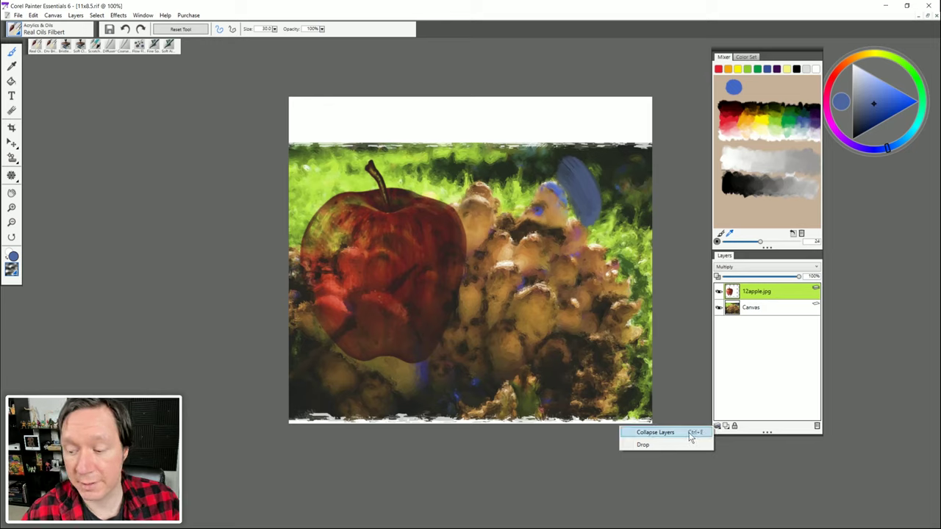
click(690, 437)
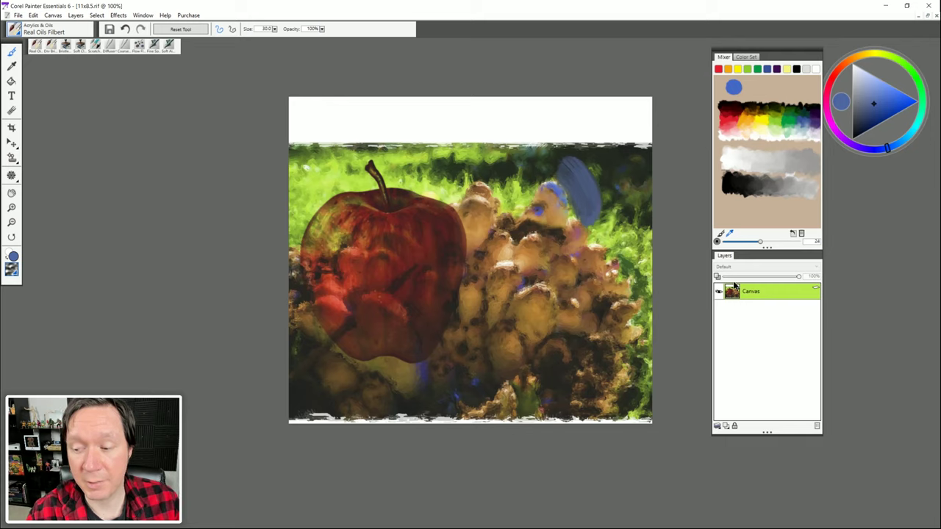
key(ctrl+z)
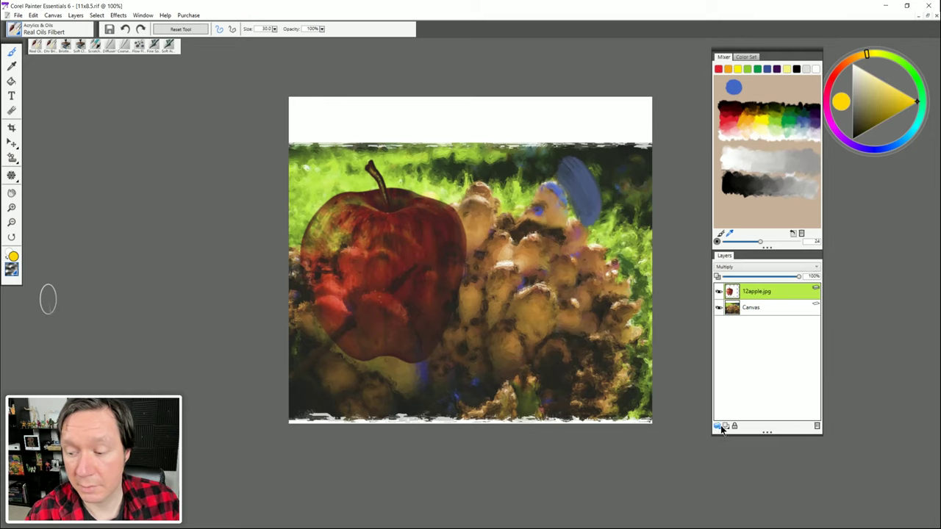
Step: Add two new layers above the apple layer and paint a yellow zigzag across the apple on the upper one
click(718, 426)
click(718, 427)
drag(438, 196, 352, 276)
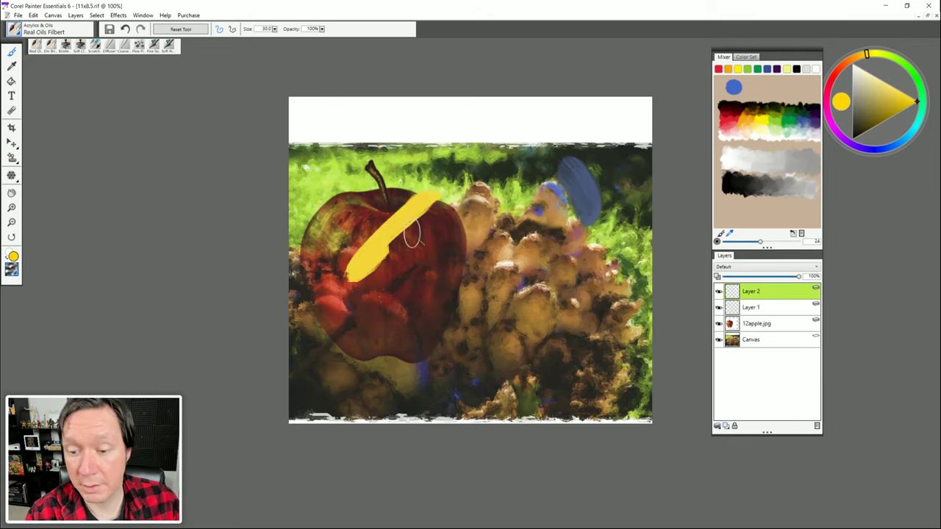
mouse_move(412, 234)
mouse_down()
mouse_move(418, 309)
mouse_move(523, 301)
mouse_move(518, 334)
mouse_up()
Step: Paint a blue patch on Layer 1 beside the yellow zigzag, using the blue from the mixer
click(751, 307)
click(734, 88)
mouse_move(492, 220)
mouse_down()
mouse_move(498, 242)
mouse_move(551, 242)
mouse_move(596, 308)
mouse_up()
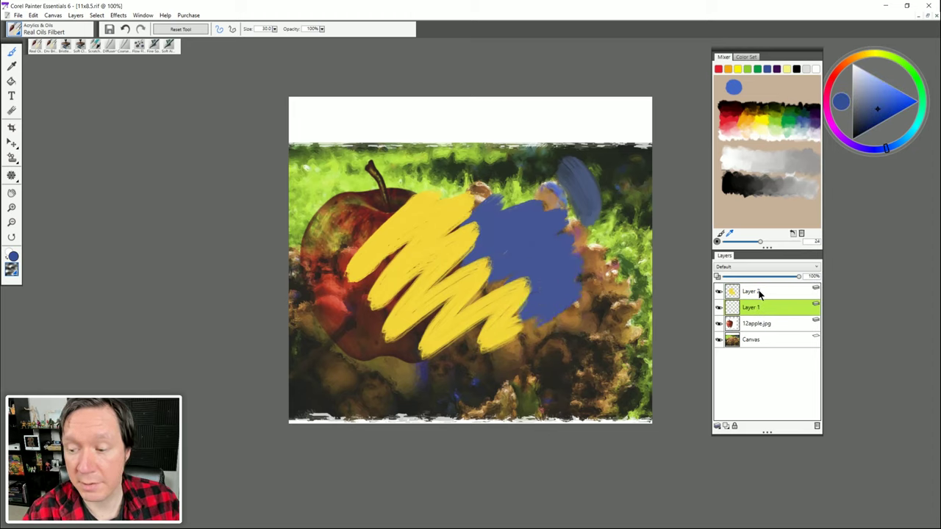
Step: Collapse the yellow and blue paint layers into a single layer
click(757, 291)
click(717, 427)
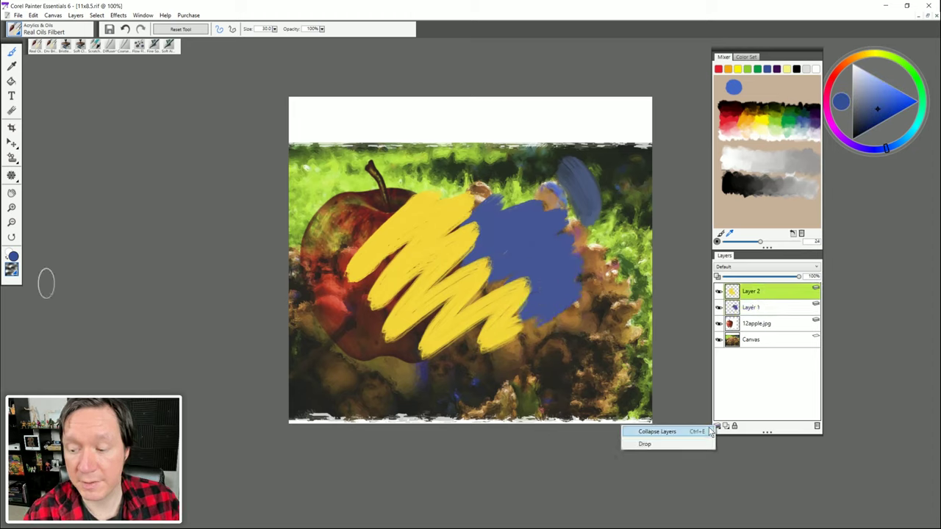
click(695, 433)
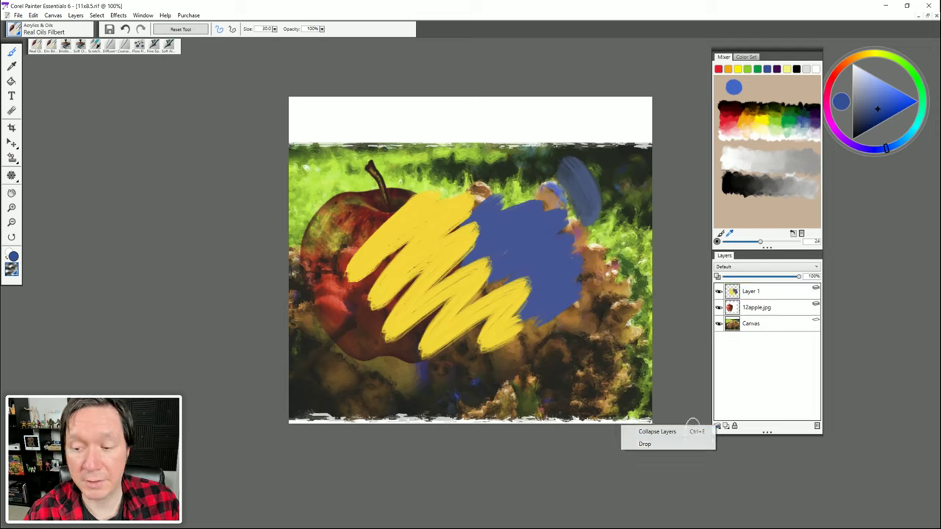
Step: Try dropping the collapsed paint layer onto the canvas, and drop all layers so that only the Canvas layer is left
click(751, 294)
key(f)
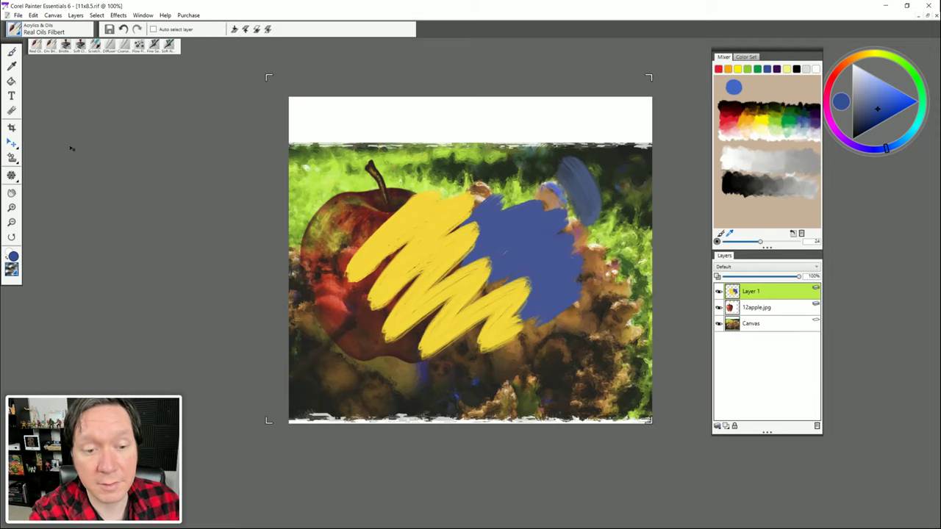
click(717, 426)
click(673, 446)
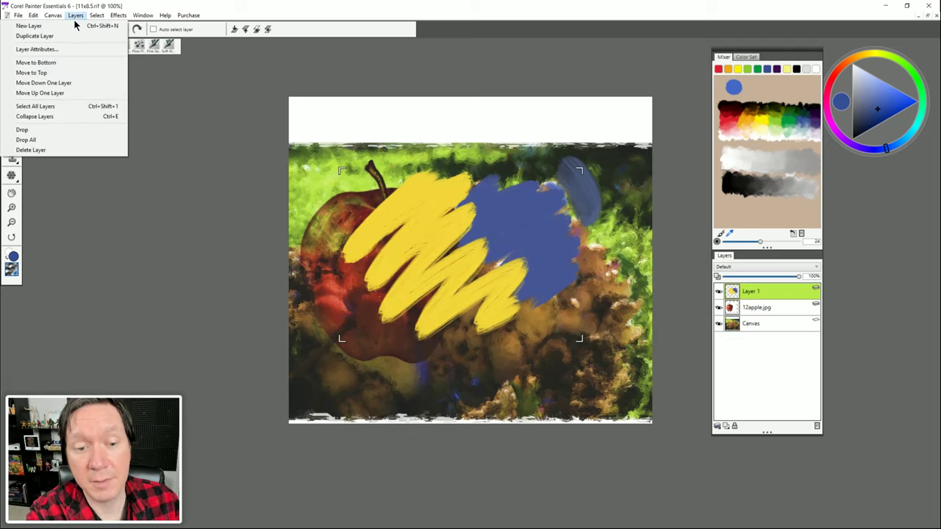
click(43, 141)
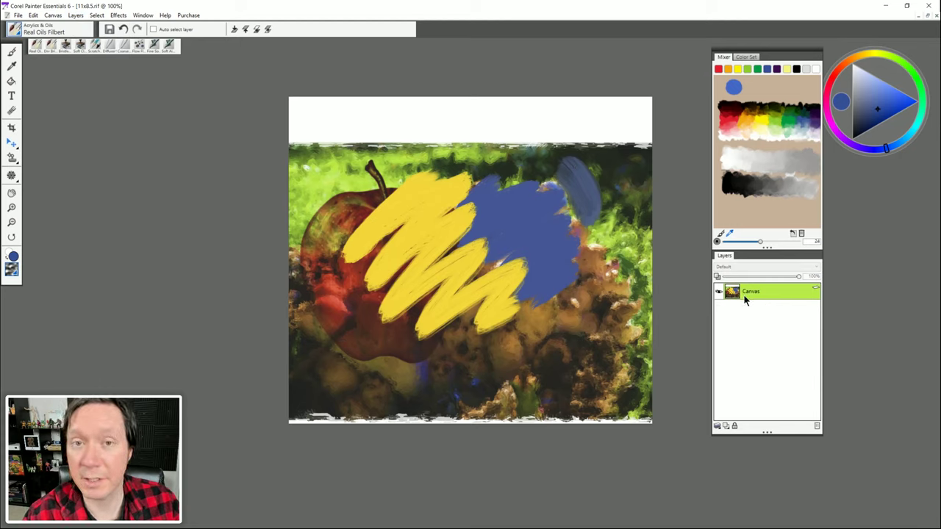
Step: Undo the layer drop, and try duplicating Layer 1 and deleting the duplicate
key(ctrl+z)
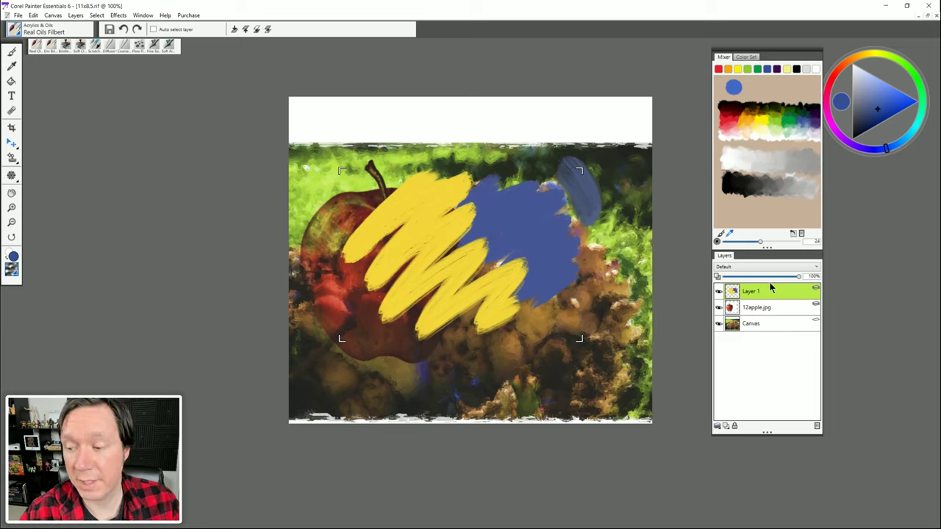
right_click(766, 294)
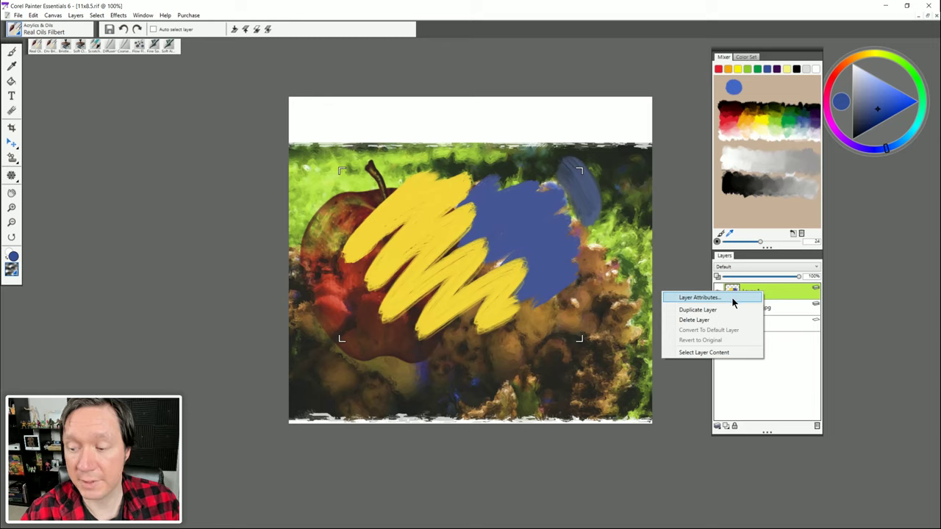
click(702, 313)
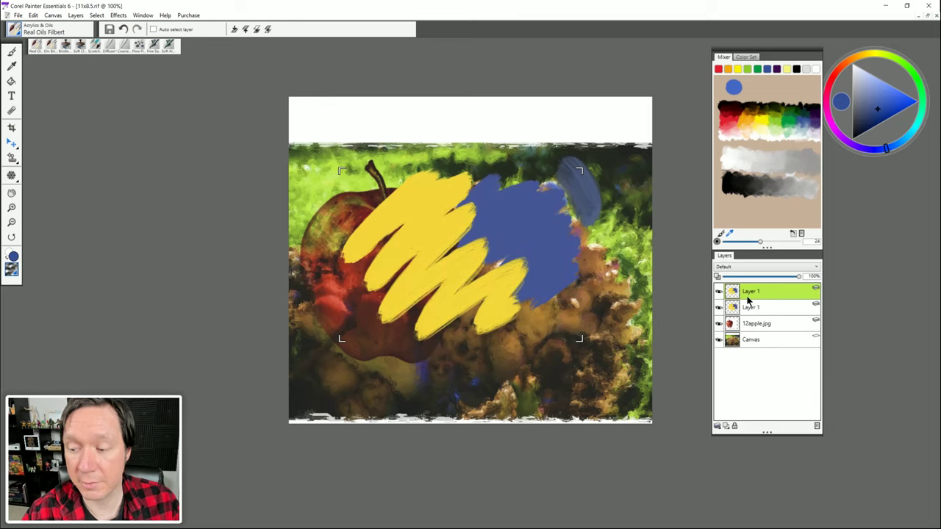
right_click(764, 296)
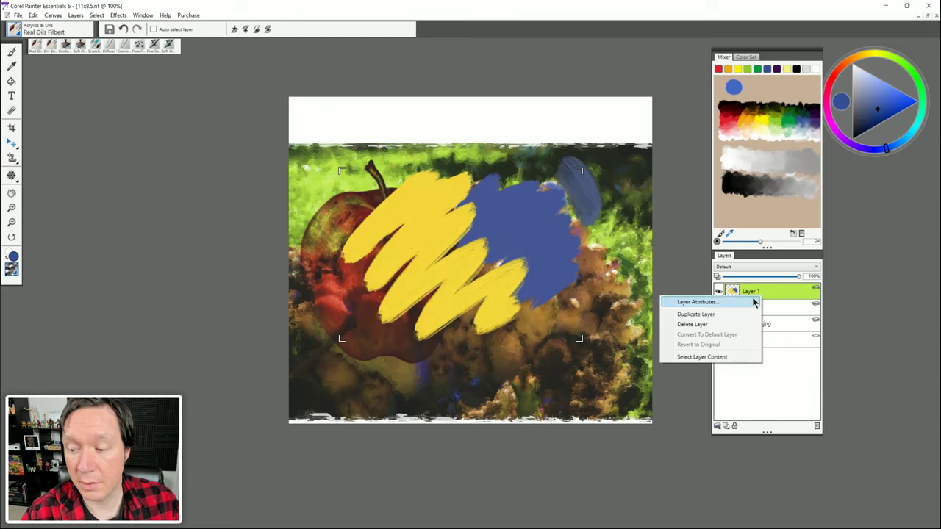
click(714, 324)
Step: Select the content of Layer 1 and set the brush colour to the mixer's red
right_click(760, 297)
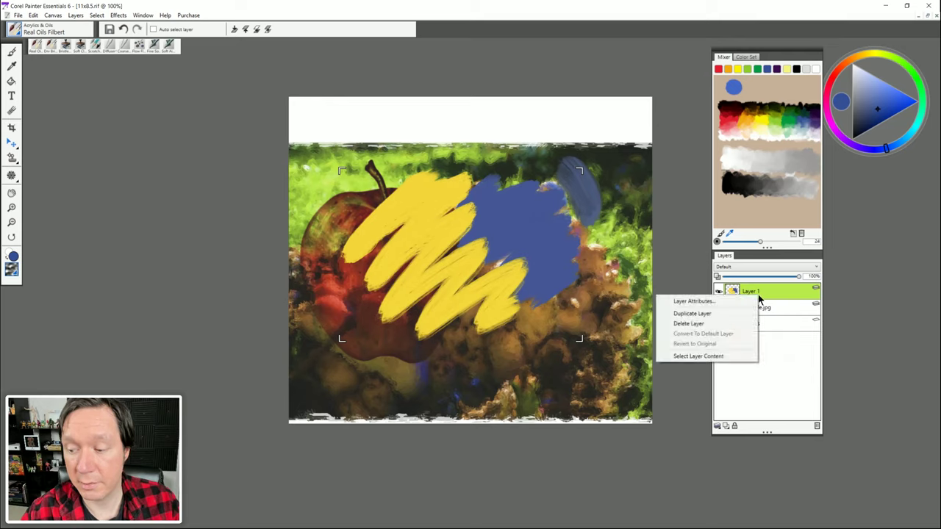
click(698, 357)
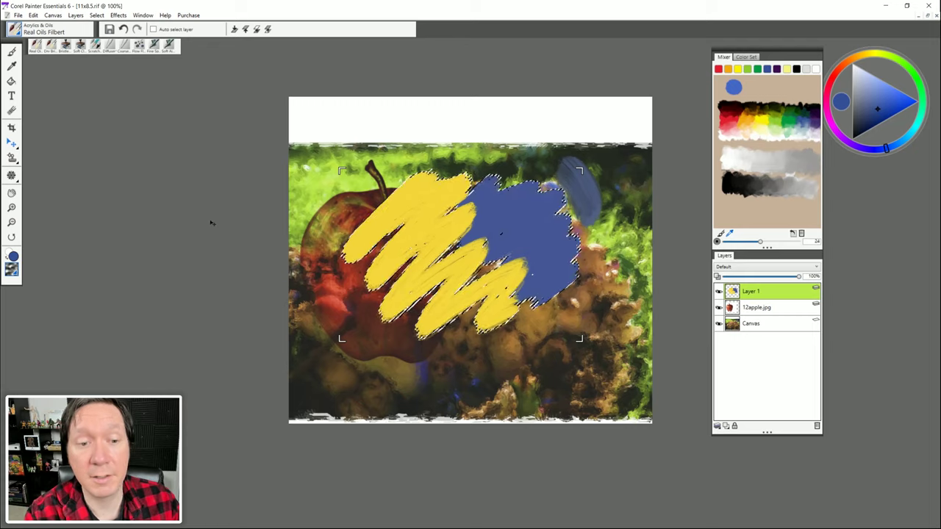
key(b)
click(718, 68)
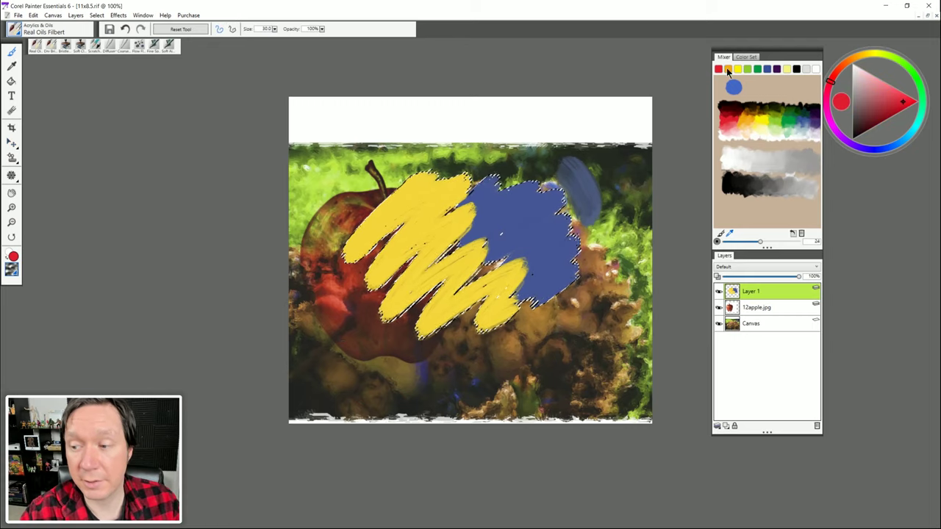
Step: Add a new layer set to Multiply, paint red strokes inside the selected yellow and blue area, and clear the selection
click(725, 426)
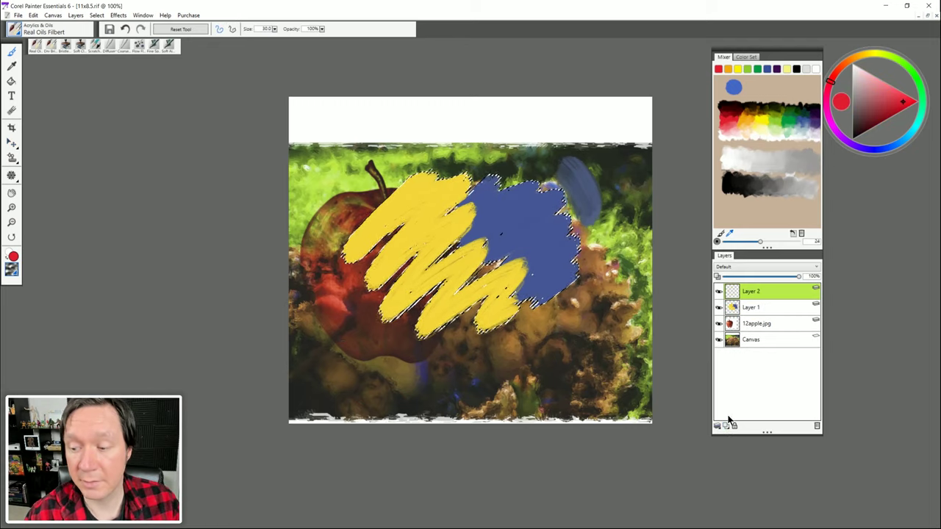
click(735, 267)
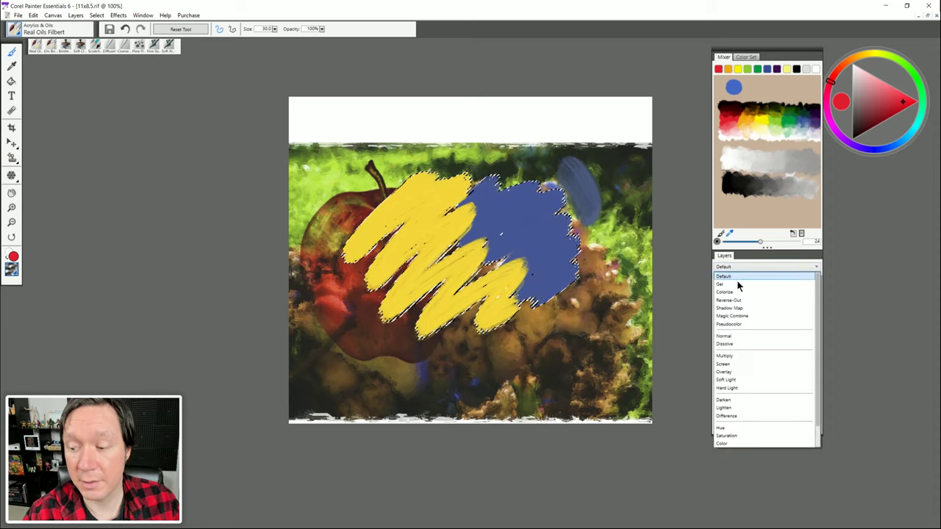
click(725, 355)
mouse_move(441, 176)
mouse_down()
mouse_move(367, 215)
mouse_move(476, 182)
mouse_move(381, 261)
mouse_move(527, 193)
mouse_move(399, 289)
mouse_move(491, 262)
mouse_move(470, 304)
mouse_move(480, 312)
mouse_move(570, 284)
mouse_move(574, 262)
mouse_move(512, 259)
mouse_move(544, 201)
mouse_move(448, 278)
mouse_move(420, 319)
mouse_move(472, 304)
mouse_move(501, 312)
mouse_move(519, 298)
mouse_move(518, 274)
mouse_move(522, 299)
mouse_move(397, 259)
mouse_up()
click(96, 15)
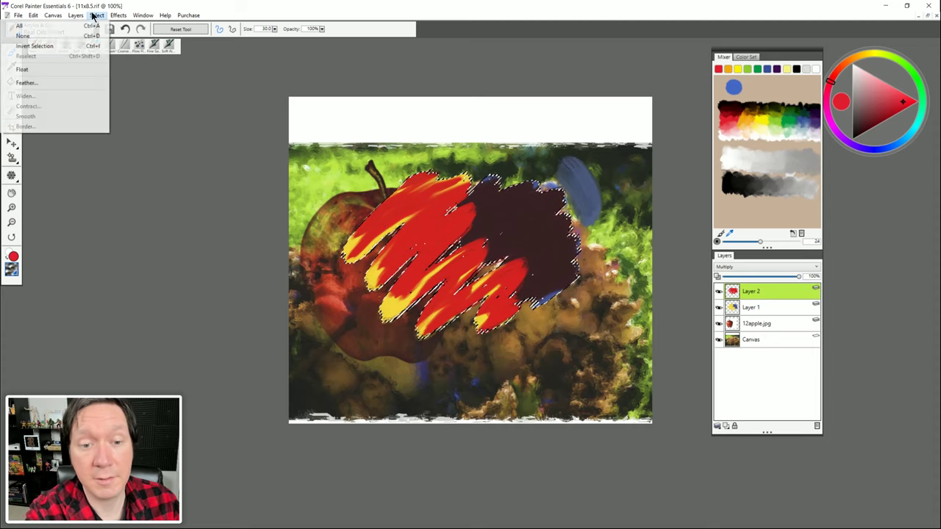
click(81, 35)
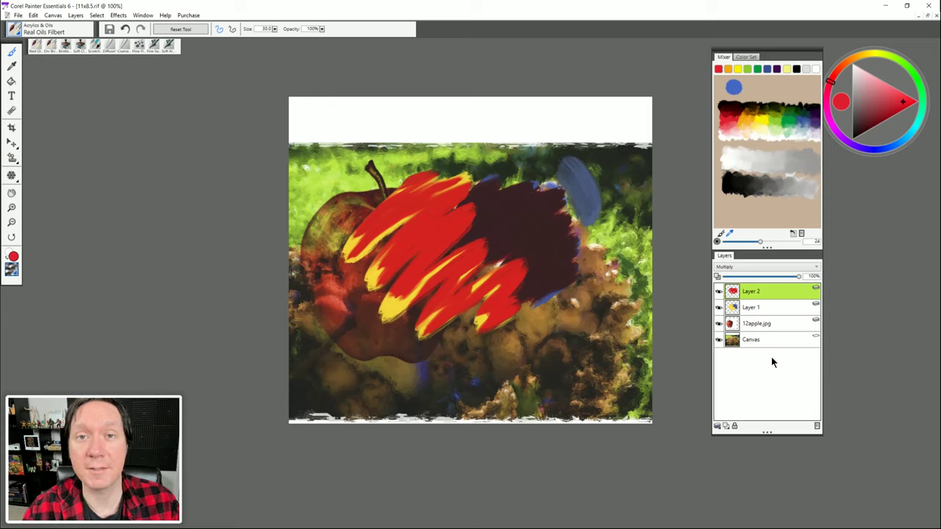
Step: Toggle the red Layer 2 off and on twice to compare, and try lowering its opacity
click(719, 291)
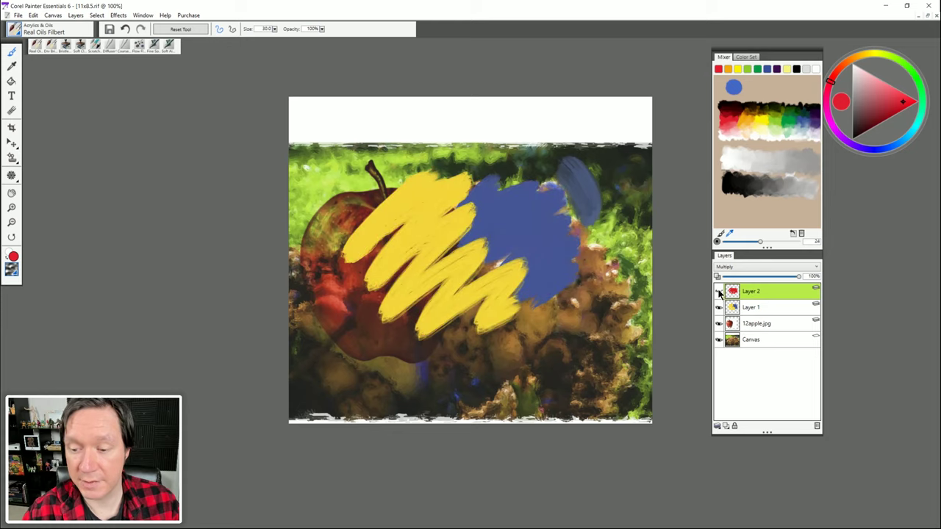
click(719, 291)
click(718, 291)
click(719, 291)
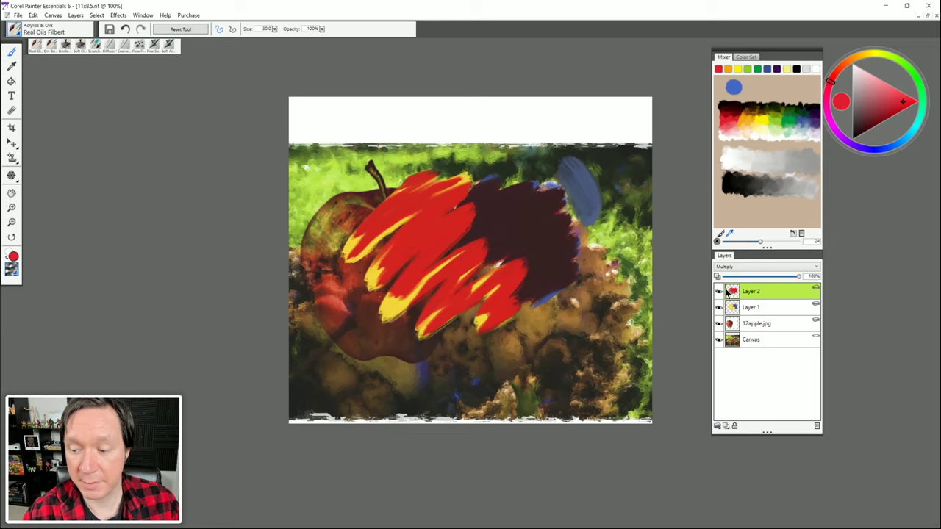
click(755, 277)
mouse_move(748, 277)
mouse_down()
mouse_move(740, 275)
mouse_move(788, 278)
mouse_up()
Step: Try the Screen and Normal composite methods on Layer 2, with its opacity at 34%, and delete the layer
click(764, 268)
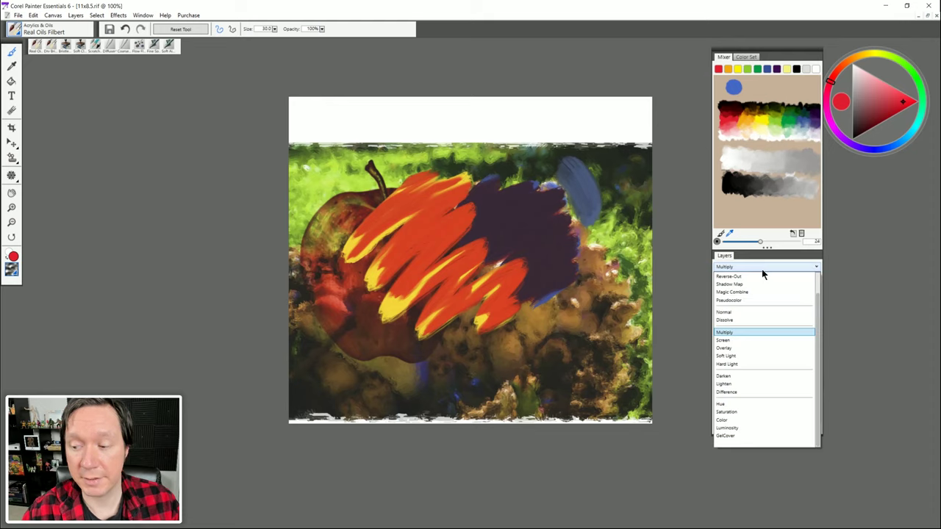
click(737, 341)
click(764, 268)
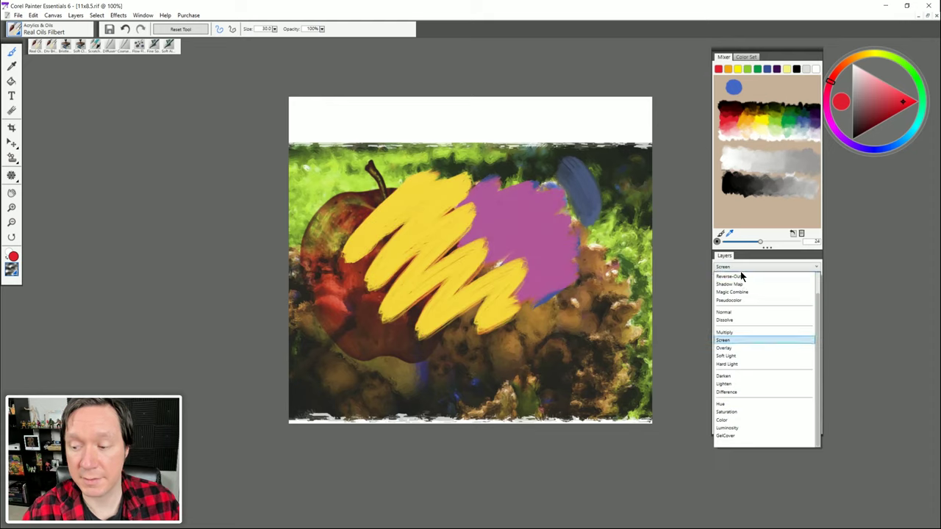
click(732, 301)
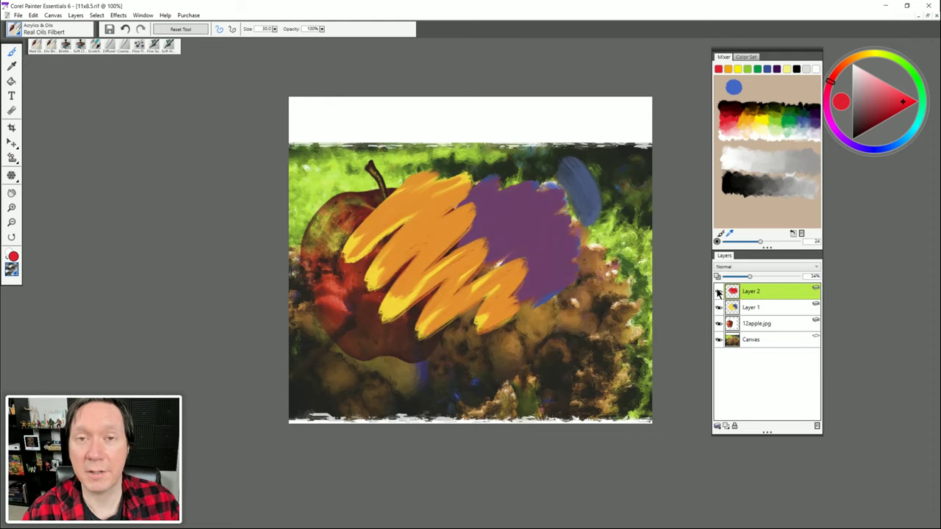
click(816, 427)
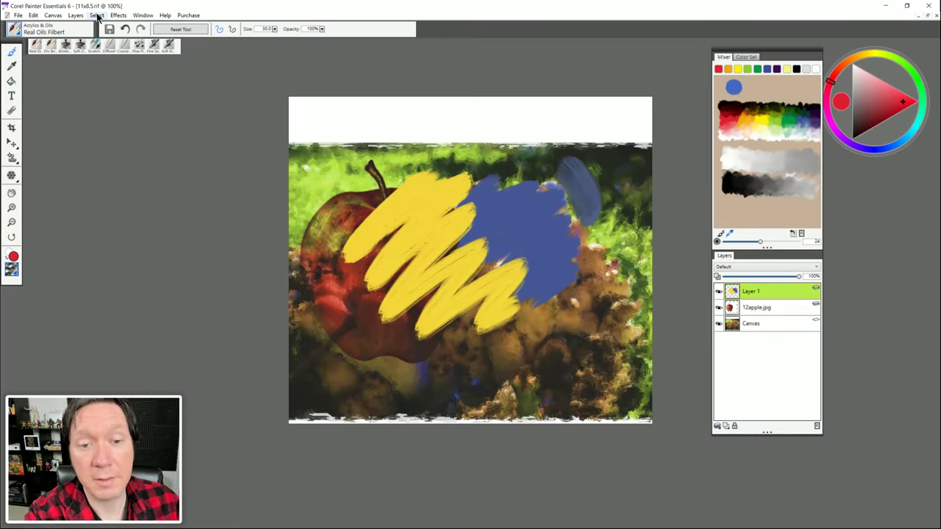
Step: Try selecting the entire canvas, and clear that selection
click(97, 16)
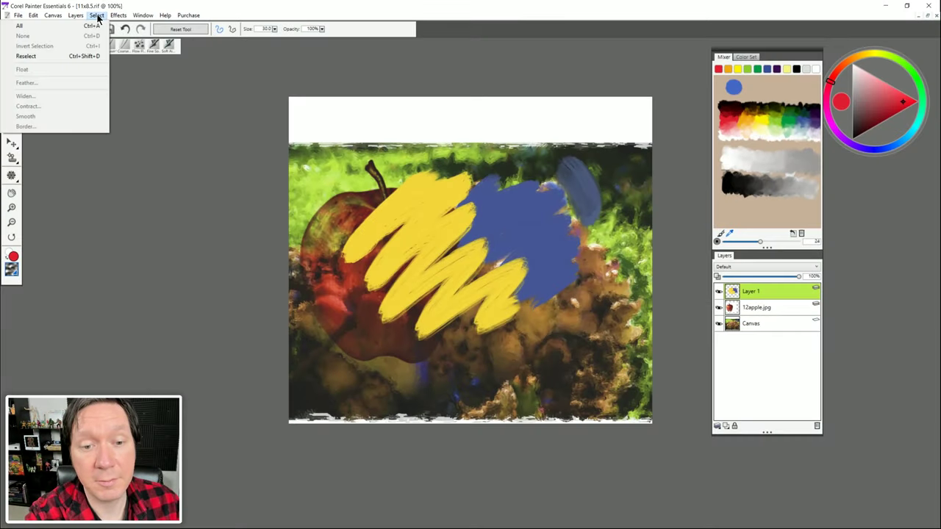
click(93, 27)
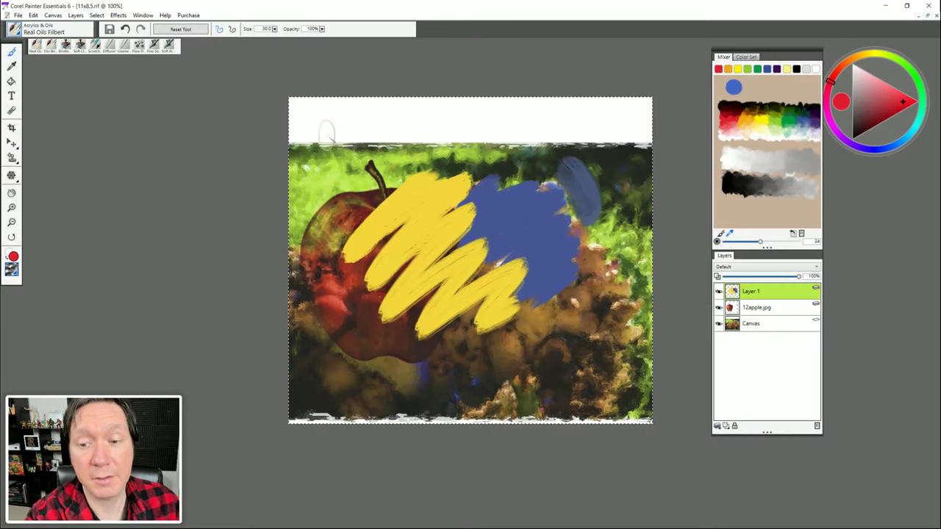
click(97, 16)
click(88, 36)
click(99, 17)
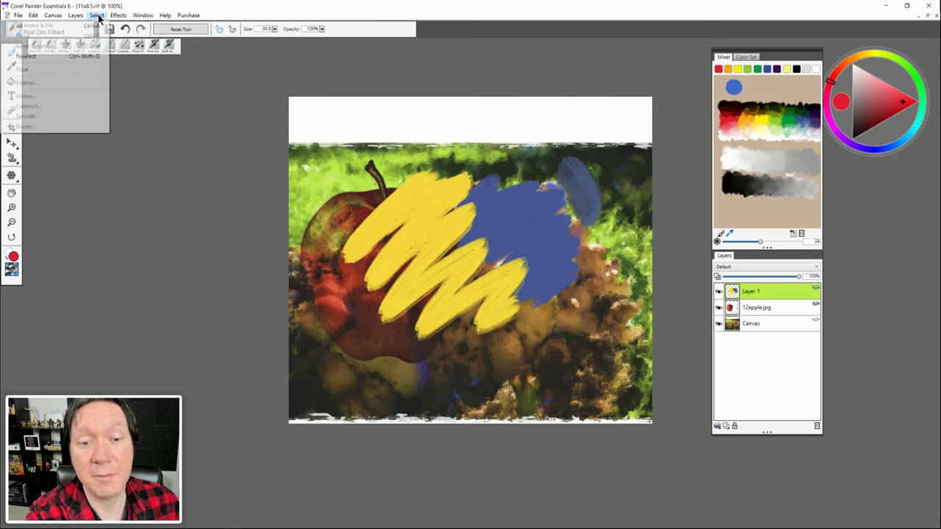
click(98, 15)
Step: Lasso a freehand area across the yellow and blue strokes and the lower apple, and invert the selection
drag(11, 142, 61, 146)
drag(422, 164, 389, 219)
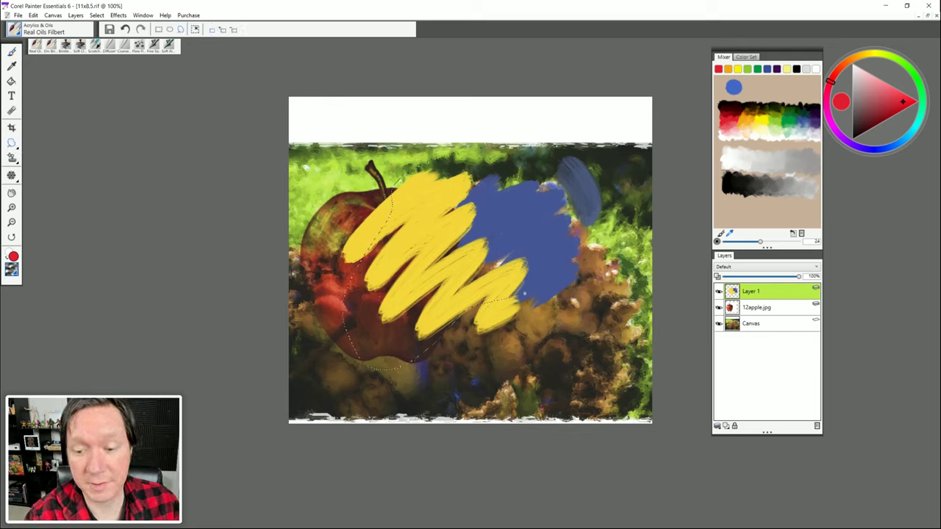
drag(433, 159, 423, 165)
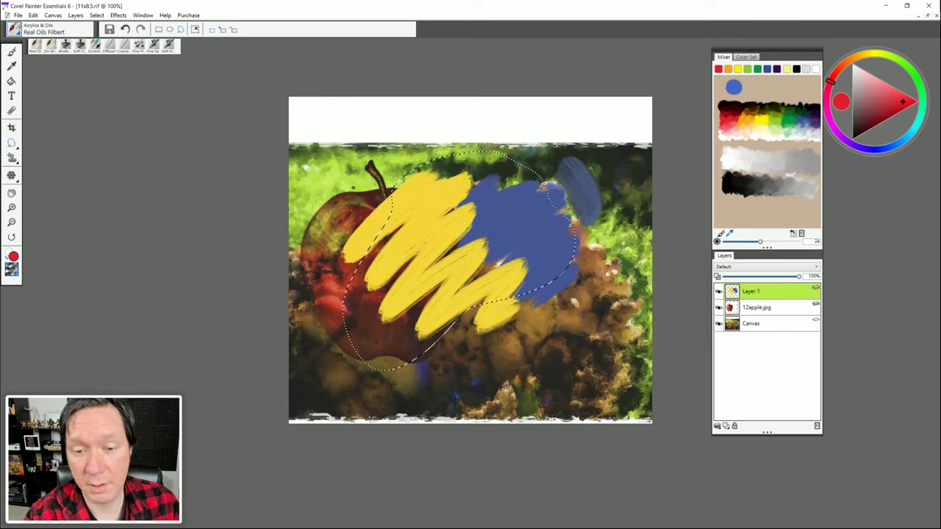
click(98, 15)
click(77, 48)
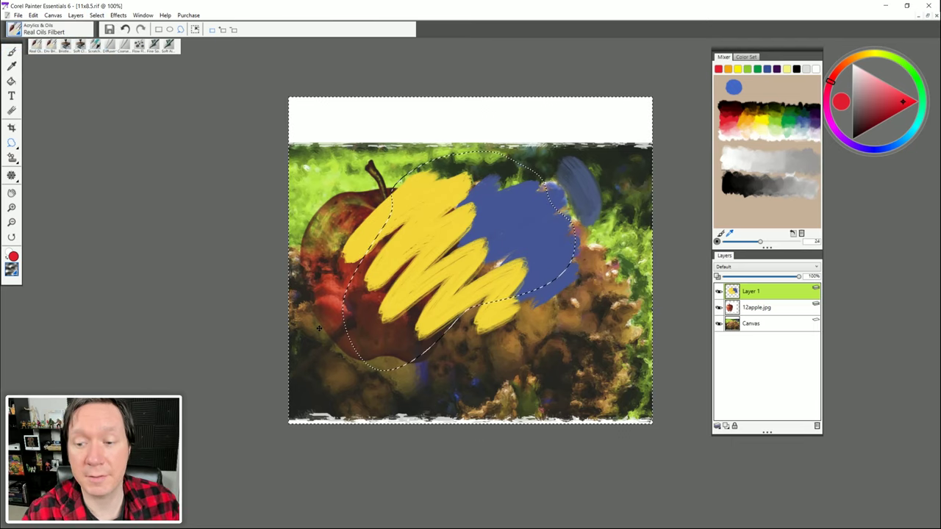
Step: Try filling the inverted selection on Layer 1 with red using the Paint Bucket, and undo the fill
key(k)
click(362, 118)
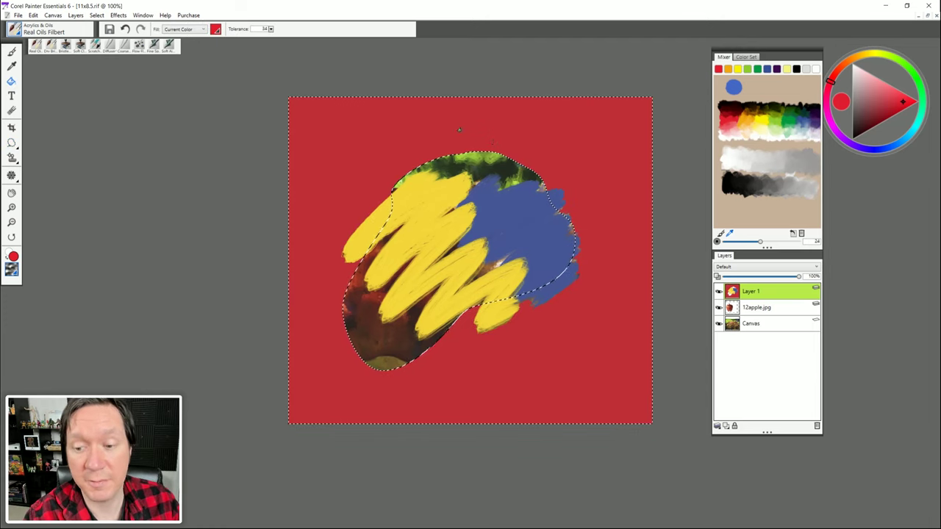
key(ctrl+z)
Step: Try feathering the inverted selection, and deselect everything
click(96, 15)
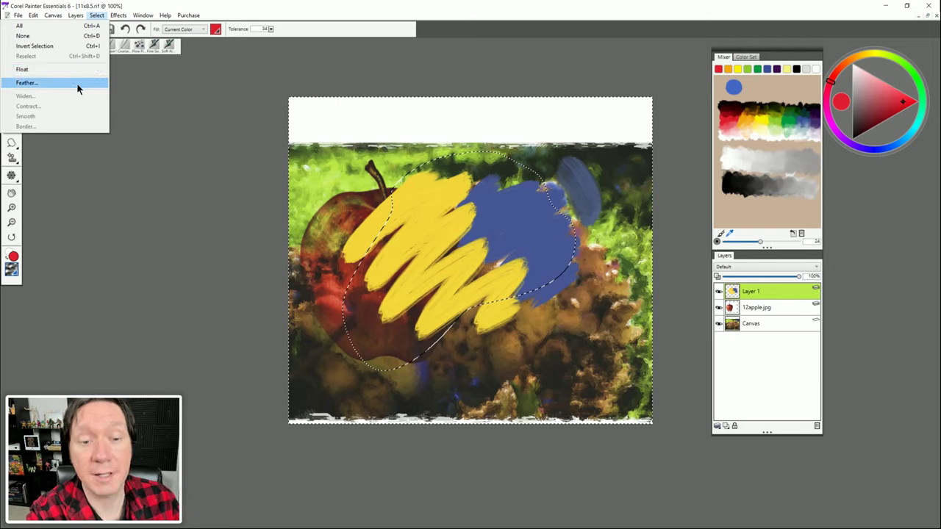
click(78, 86)
click(453, 278)
click(96, 15)
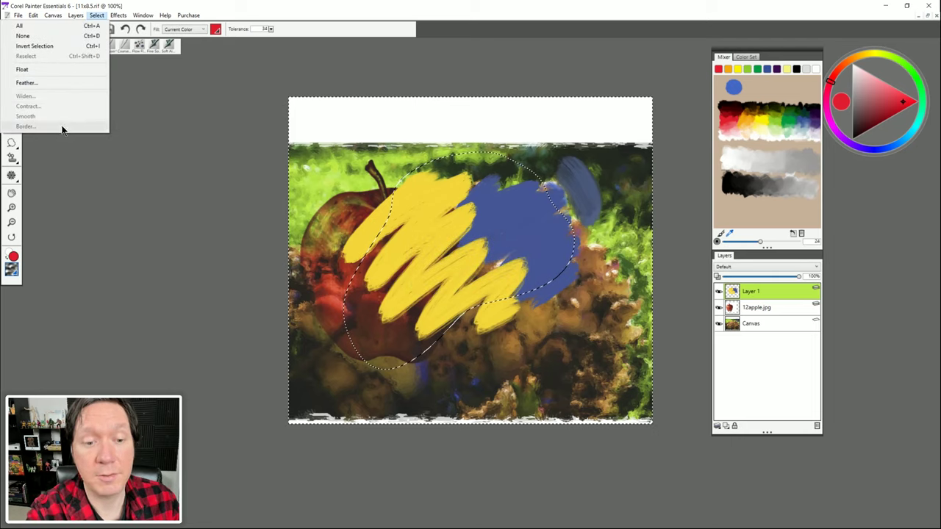
key(ctrl+d)
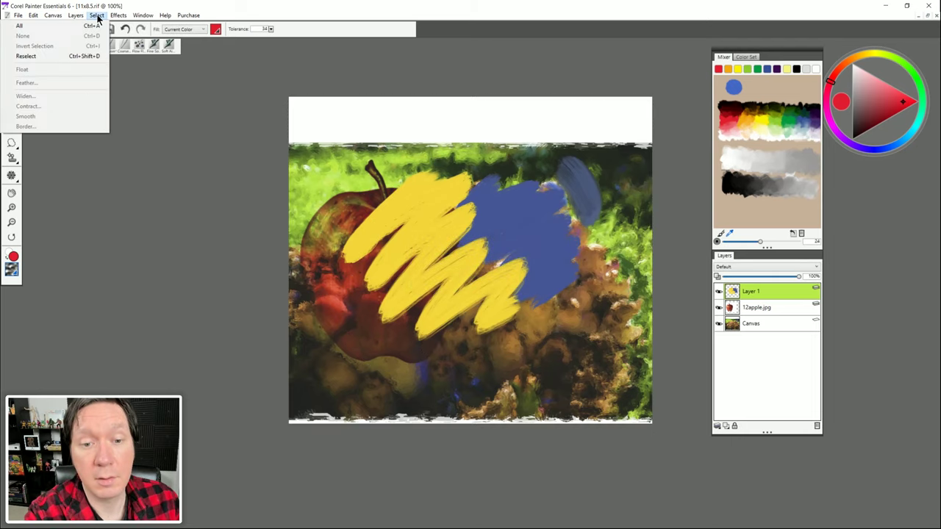
Step: Start Apply Surface Texture on the marble image using Paper, try a fine rough paper texture, and switch to the black-and-white checkered one
mouse_move(119, 16)
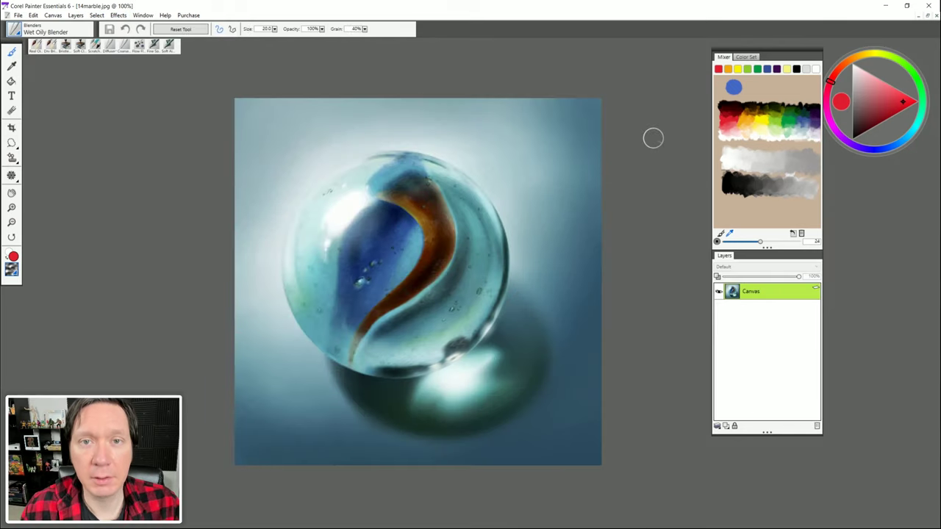
click(117, 16)
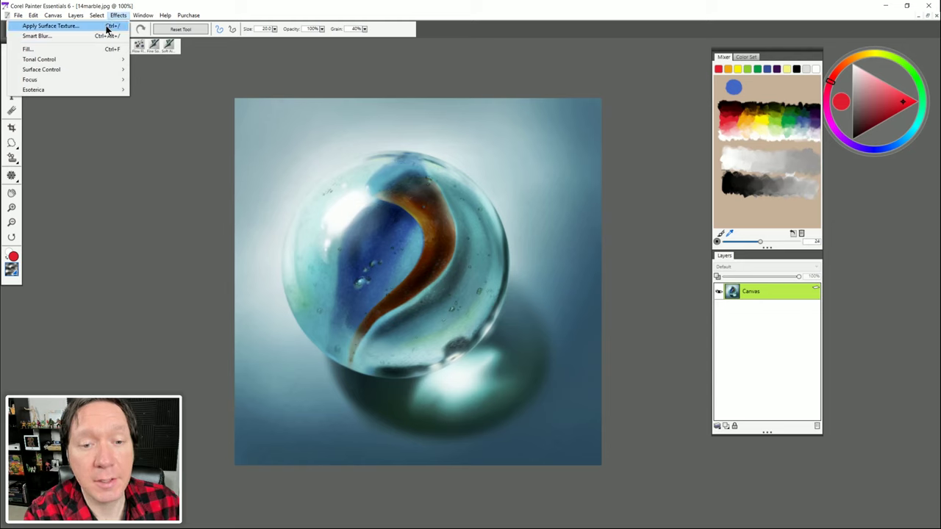
click(108, 27)
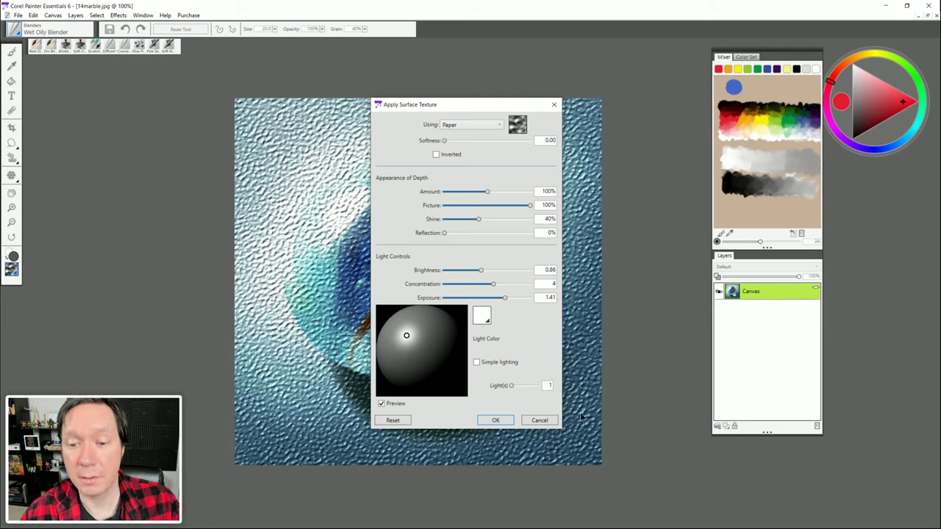
click(470, 124)
click(523, 126)
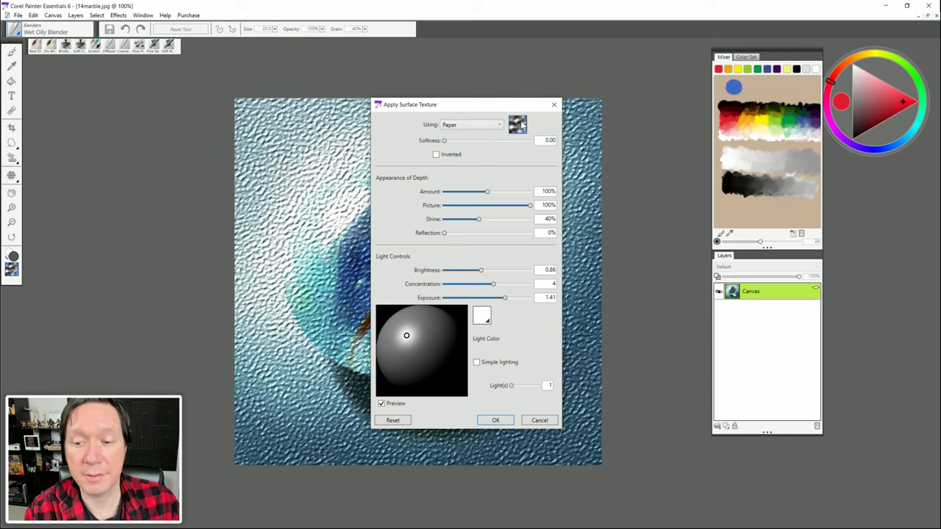
click(523, 126)
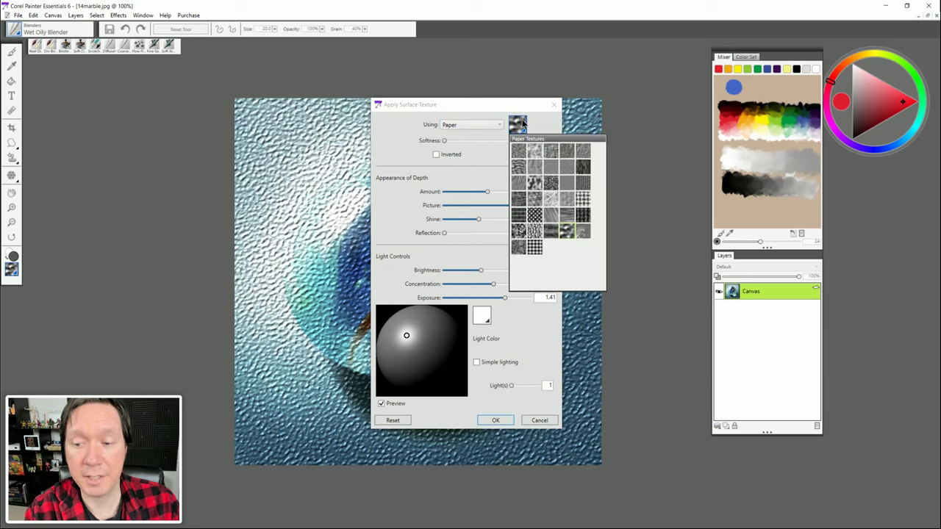
click(583, 150)
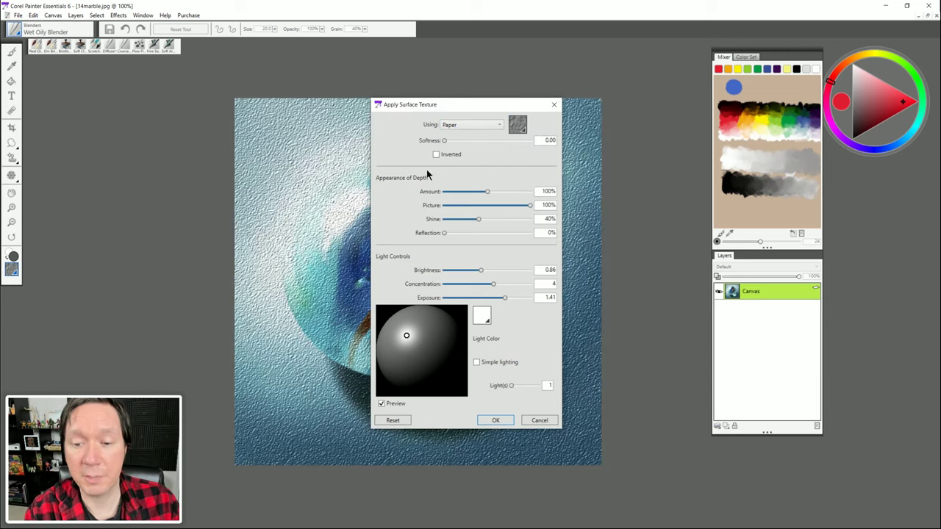
click(519, 125)
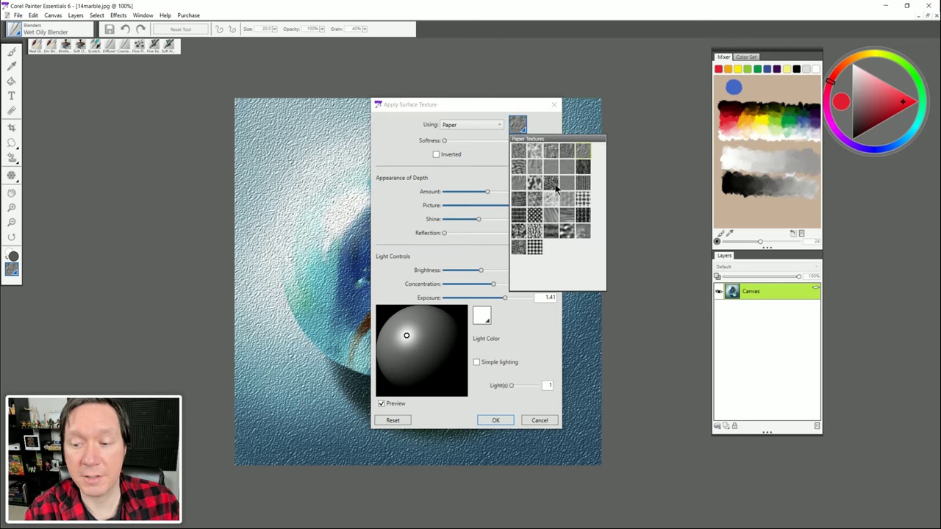
click(535, 249)
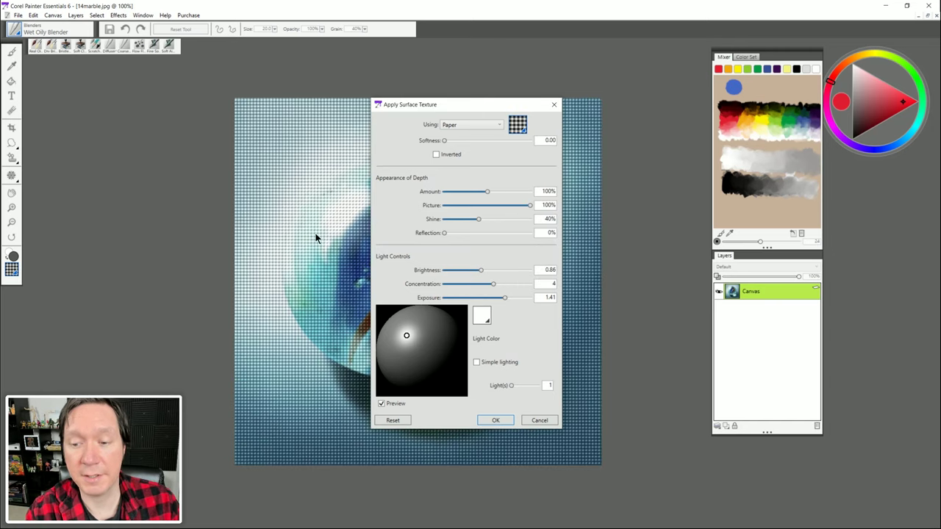
Step: Switch the surface texture's paper to Italian Watercolor Paper and lower the Amount to 7%
click(518, 125)
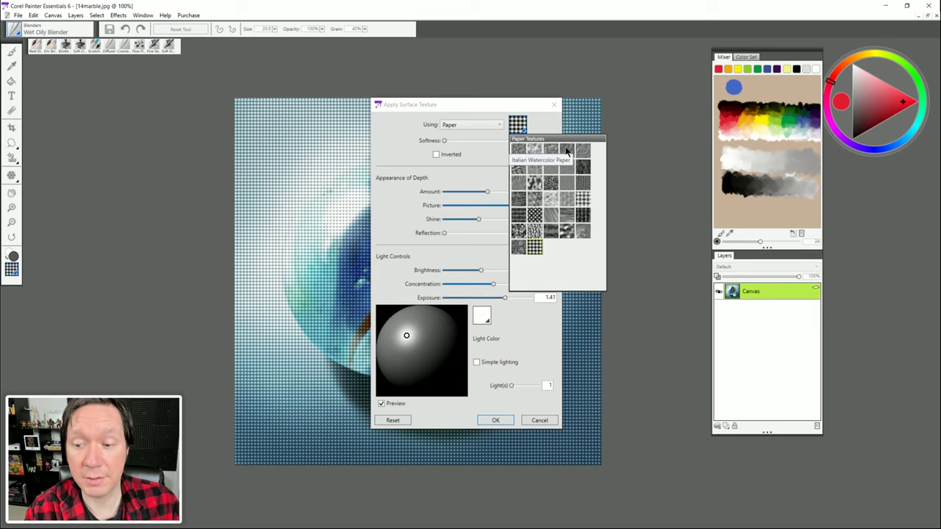
click(570, 150)
drag(487, 191, 445, 192)
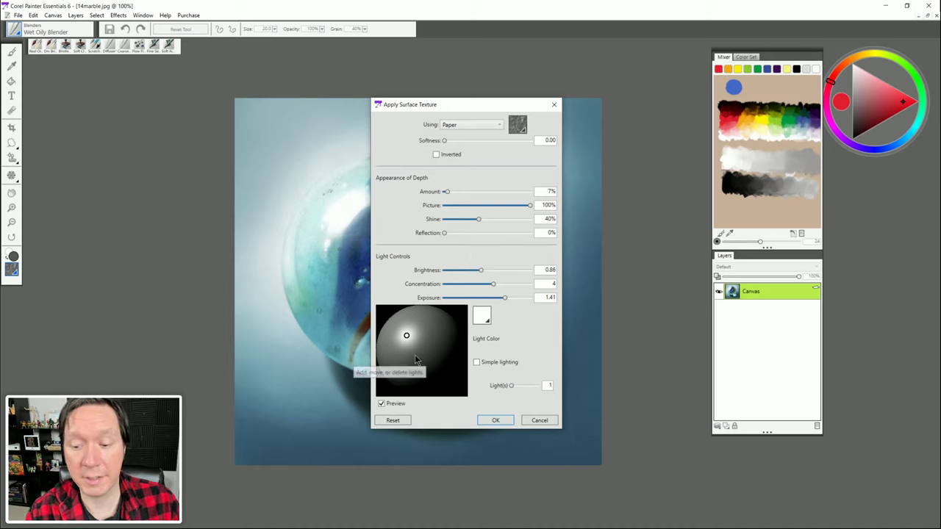
Step: Enable simple lighting, pick the top light position on the sphere, and apply the surface texture
drag(403, 334, 406, 337)
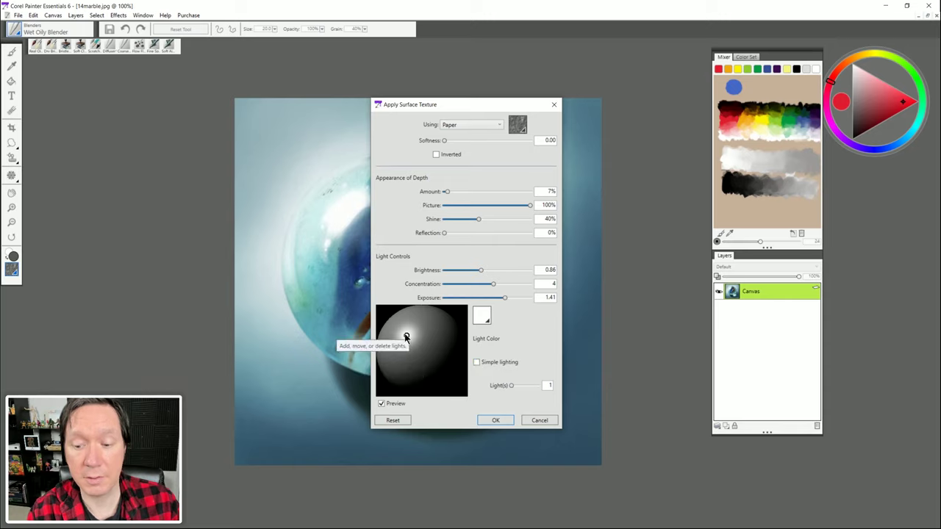
click(476, 361)
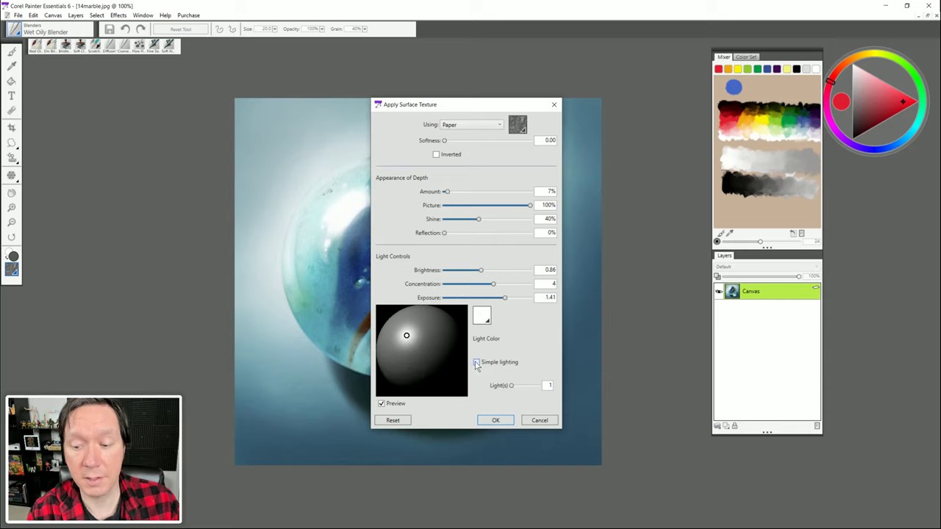
click(433, 338)
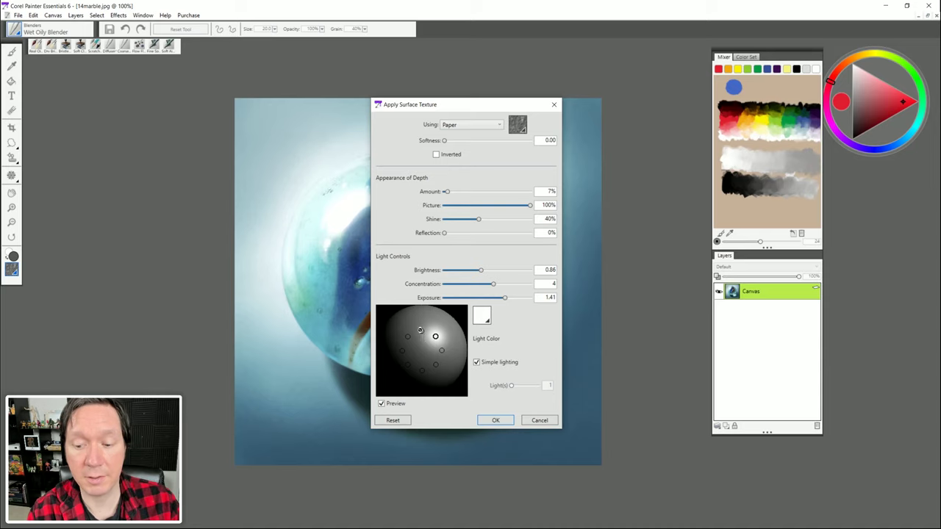
click(421, 331)
click(496, 417)
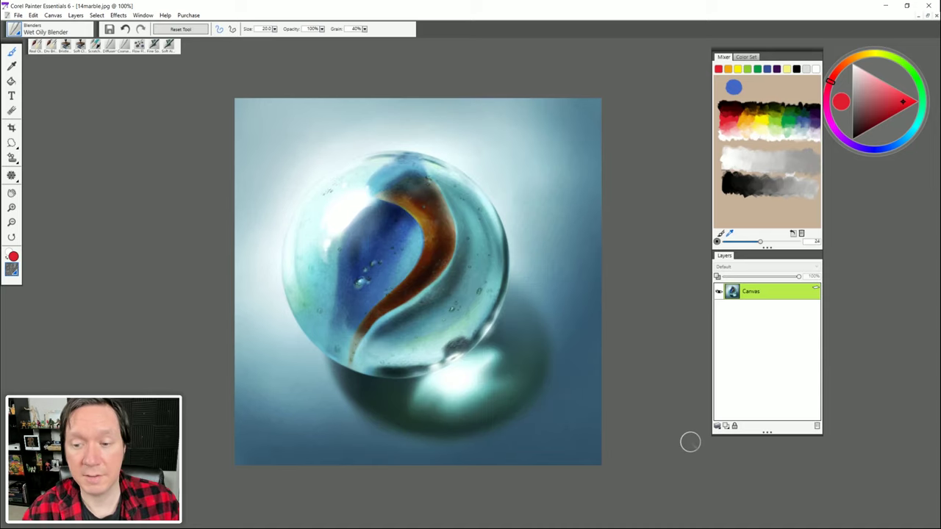
Step: Add a new layer named "texture" above the marble canvas and set its composite method to Overlay
key(ctrl+plus)
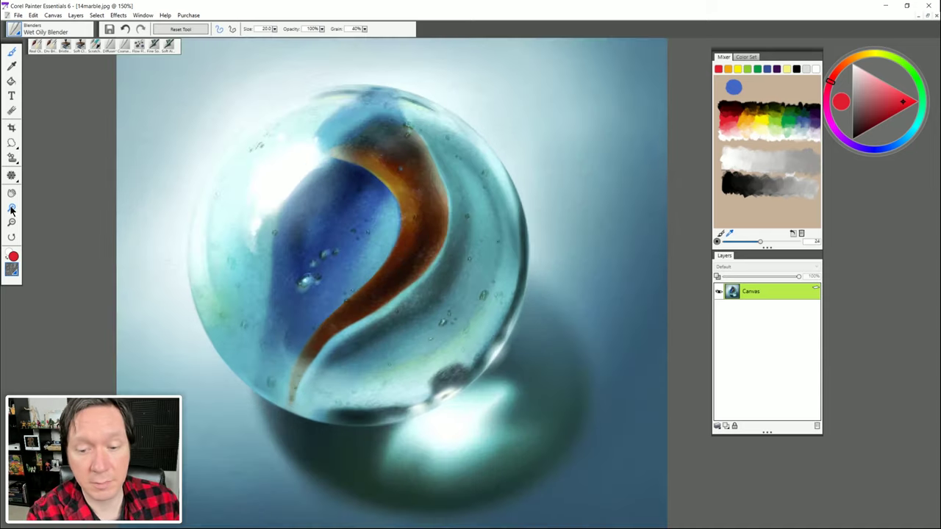
key(ctrl+plus)
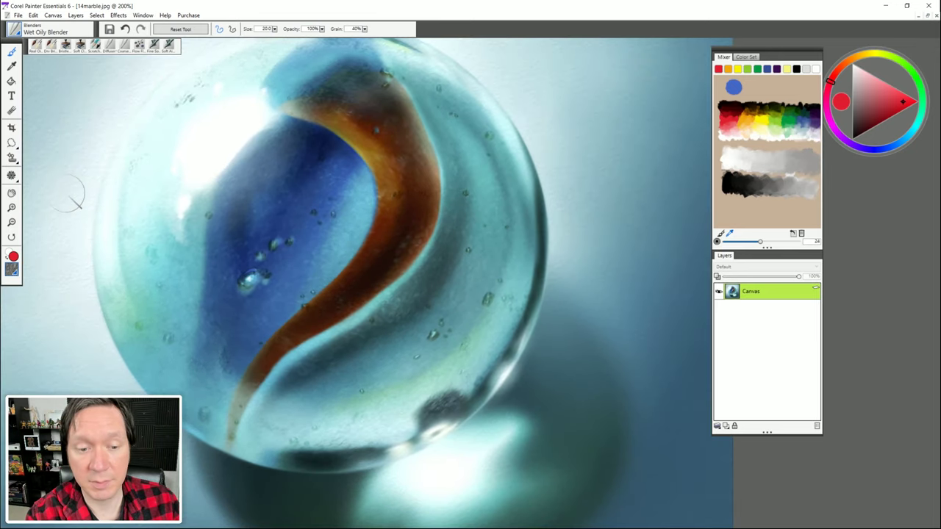
double_click(17, 192)
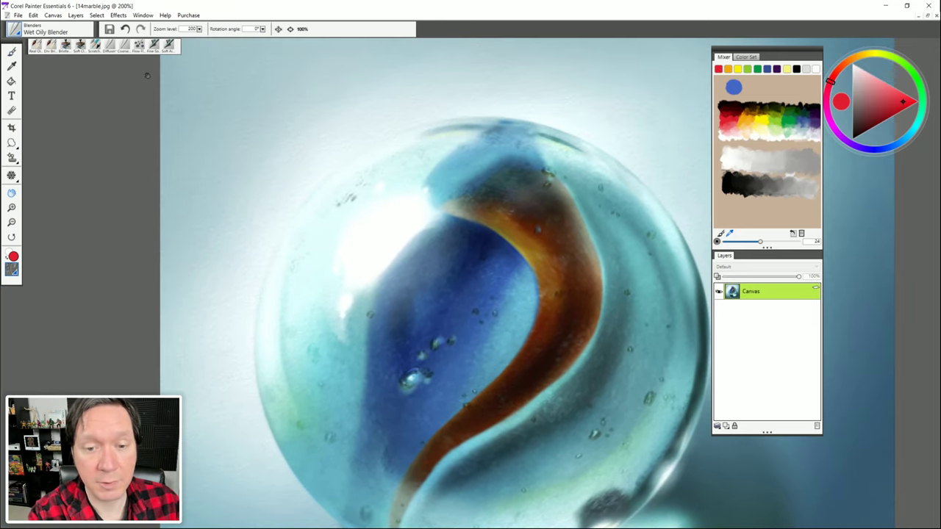
double_click(13, 209)
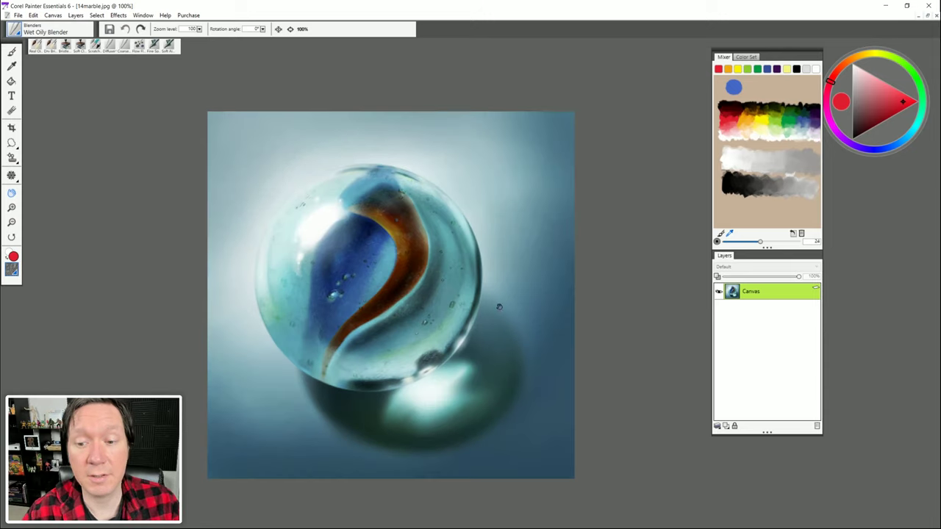
click(725, 426)
double_click(746, 291)
text(texture)
key(Return)
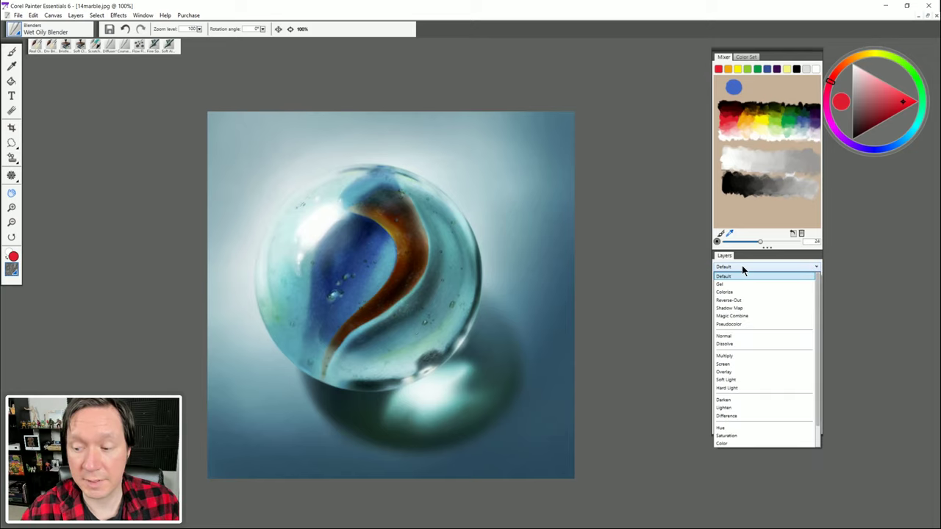
click(729, 371)
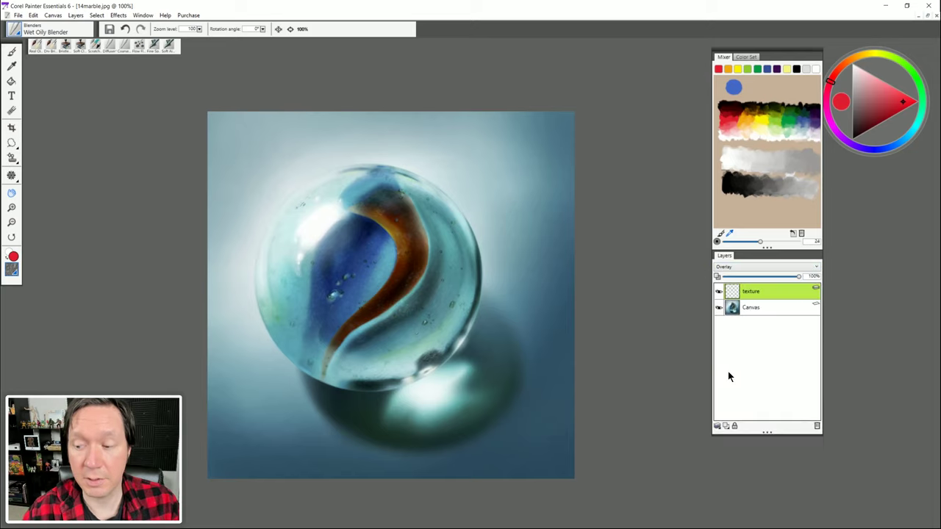
Step: Pick a neutral medium gray and fill the texture layer with it using the Paint Bucket
click(858, 101)
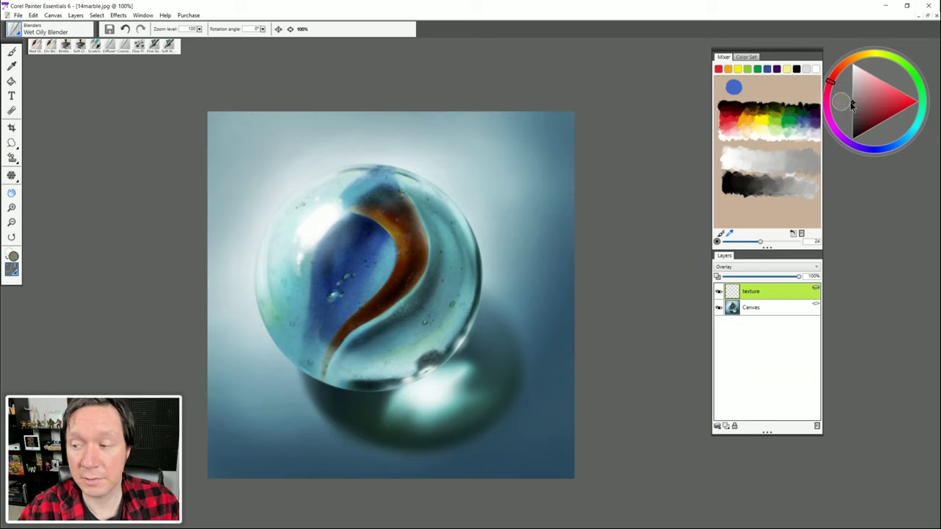
key(k)
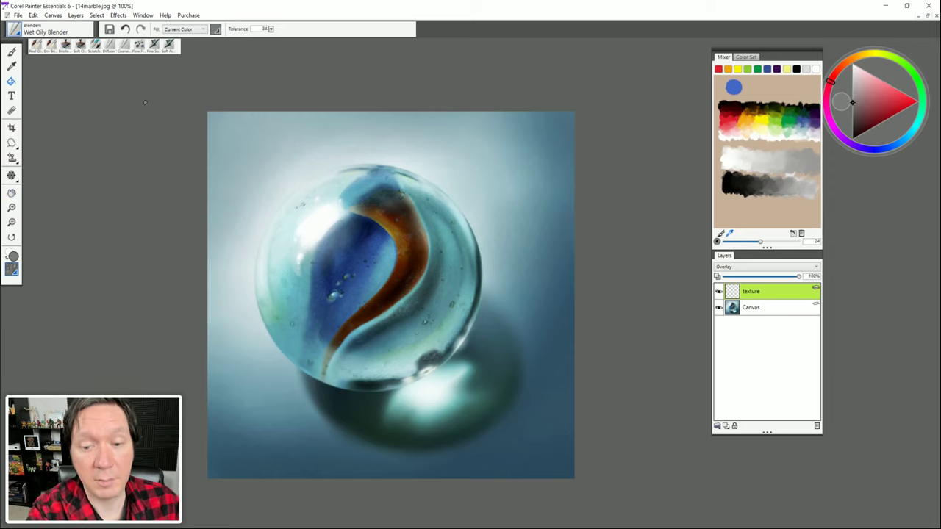
click(395, 147)
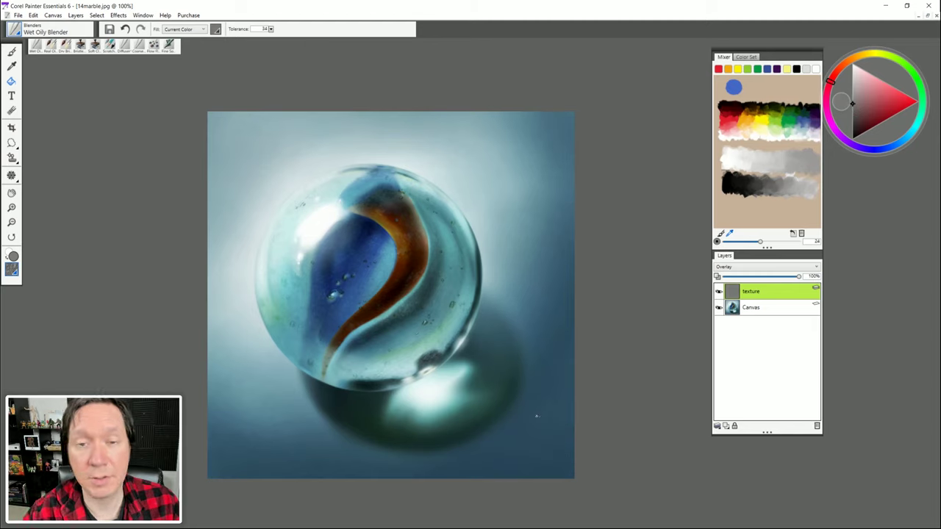
Step: Apply Surface Texture to the gray texture layer using the current paper with an Amount of 91%
click(119, 14)
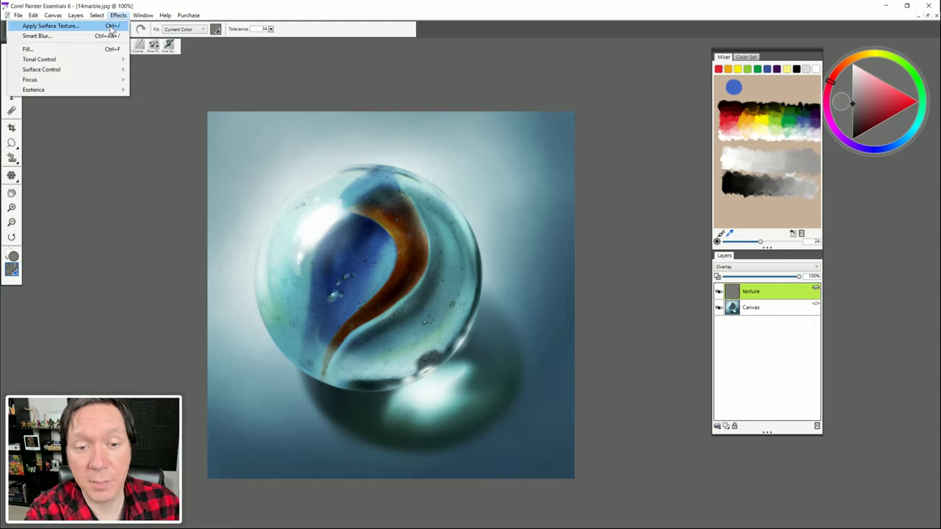
click(111, 28)
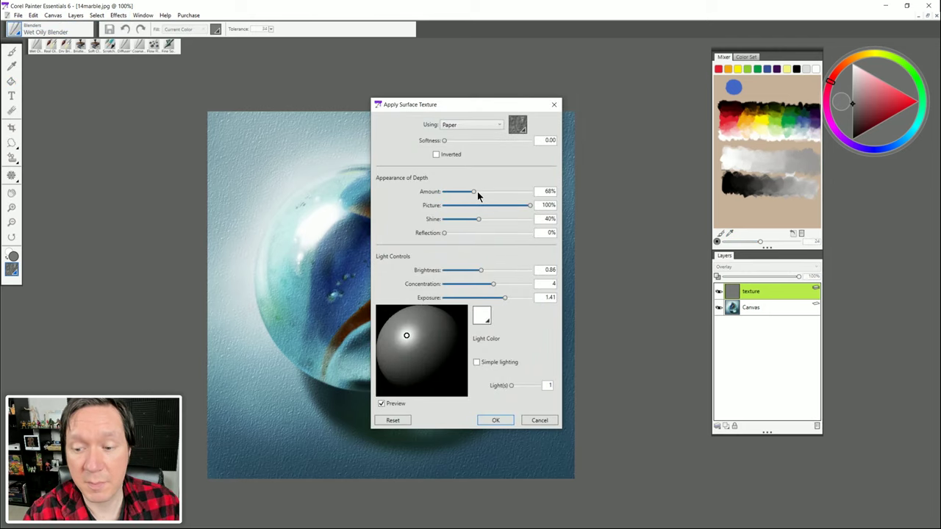
drag(477, 193, 483, 194)
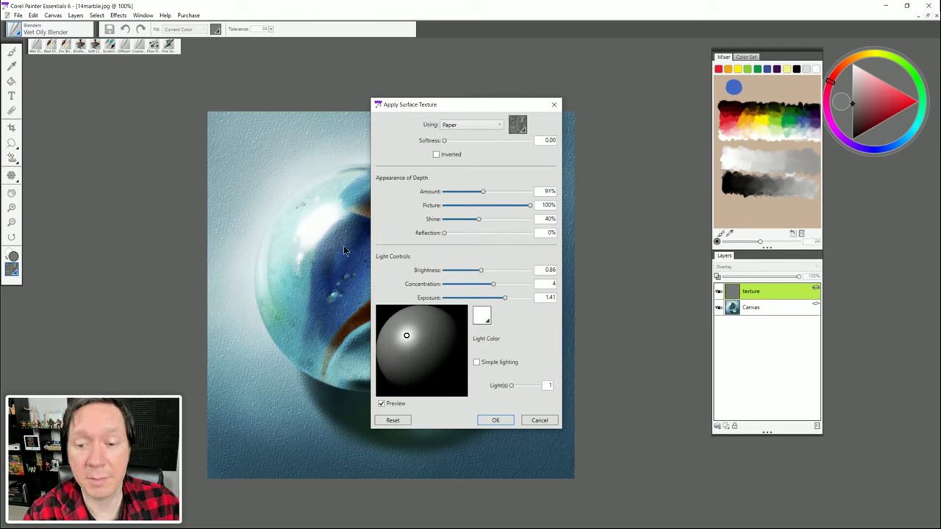
click(494, 419)
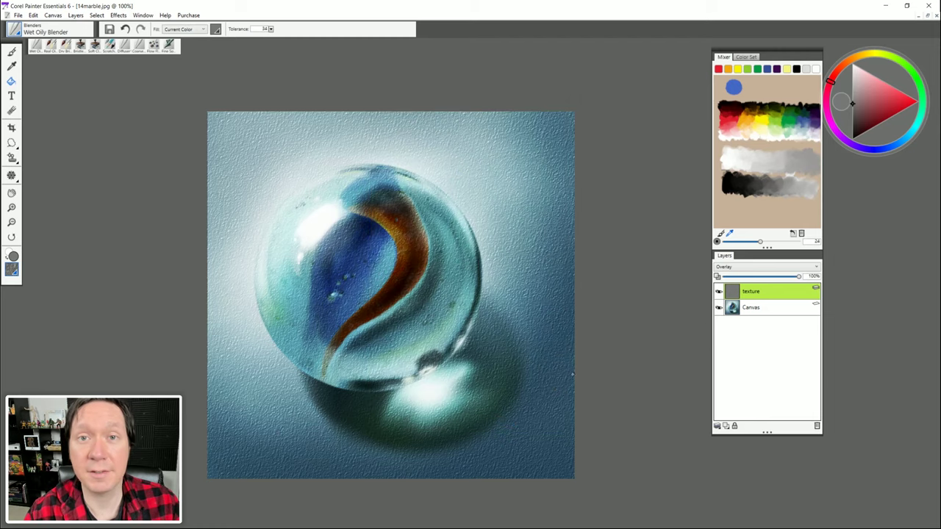
Step: Compare the marble with the texture layer hidden and shown, and reduce that layer's opacity to 25%
click(718, 292)
click(719, 293)
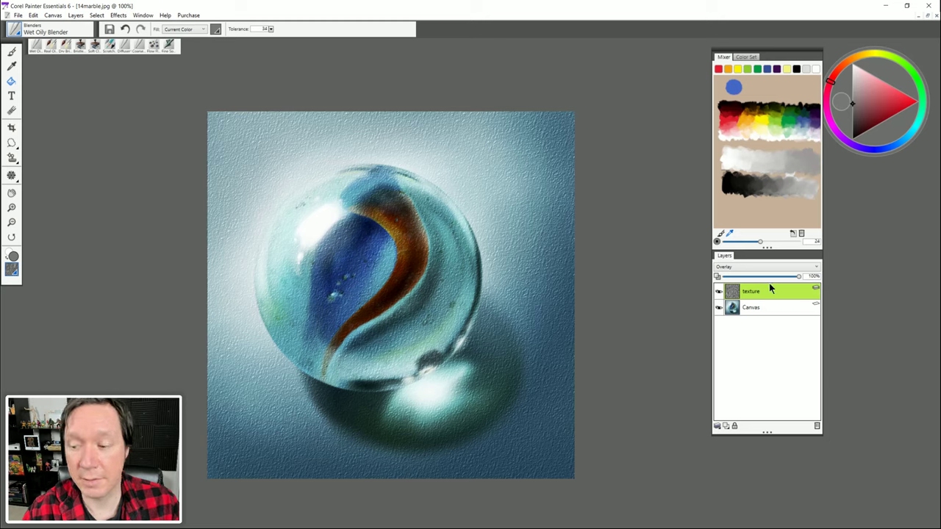
drag(798, 277, 737, 278)
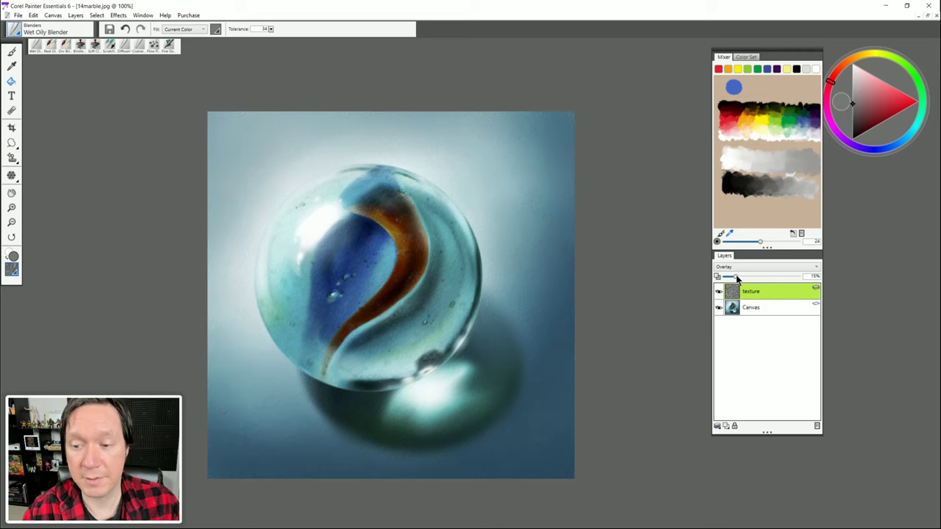
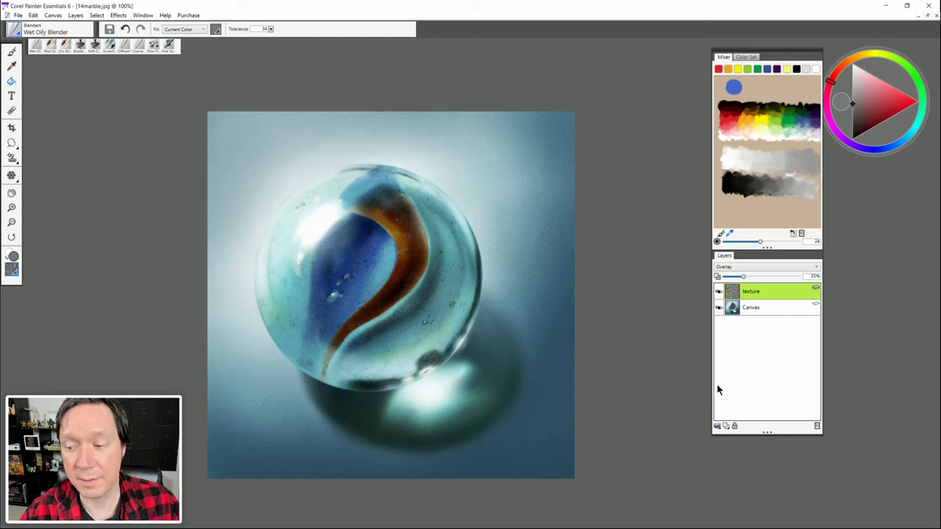
Step: Add another layer above texture, fill it with the same gray, and set its composite method to Overlay
click(726, 426)
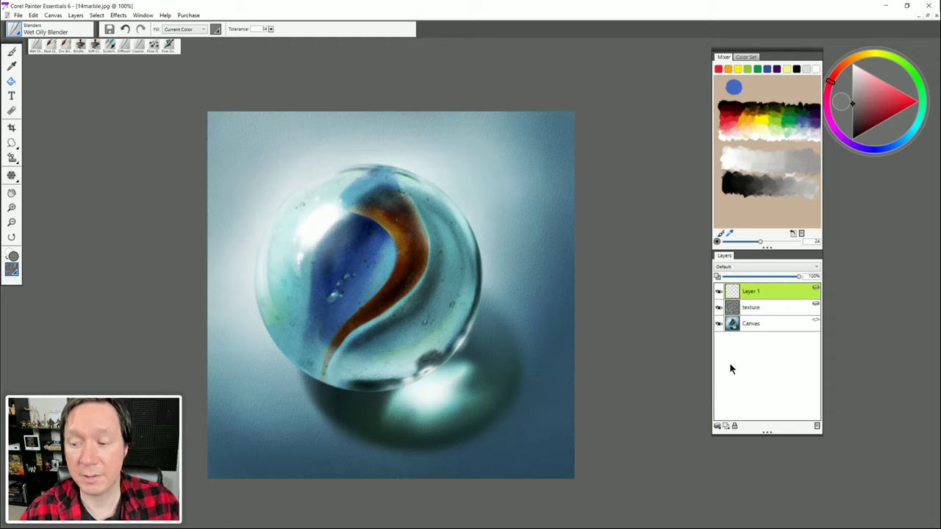
click(743, 270)
click(743, 269)
click(473, 193)
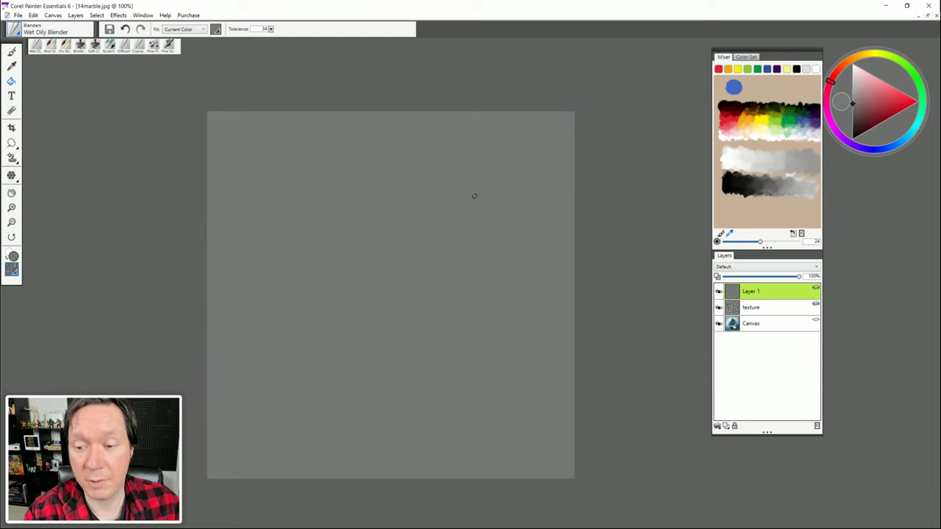
click(724, 267)
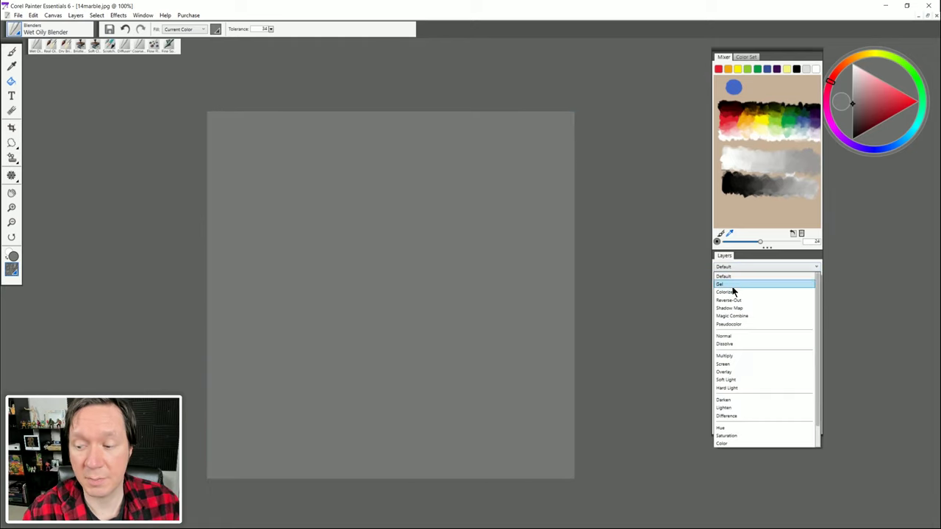
click(727, 372)
Step: Apply Surface Texture to Layer 1 using the wavy paper that starts the second row of paper textures
click(118, 15)
click(111, 25)
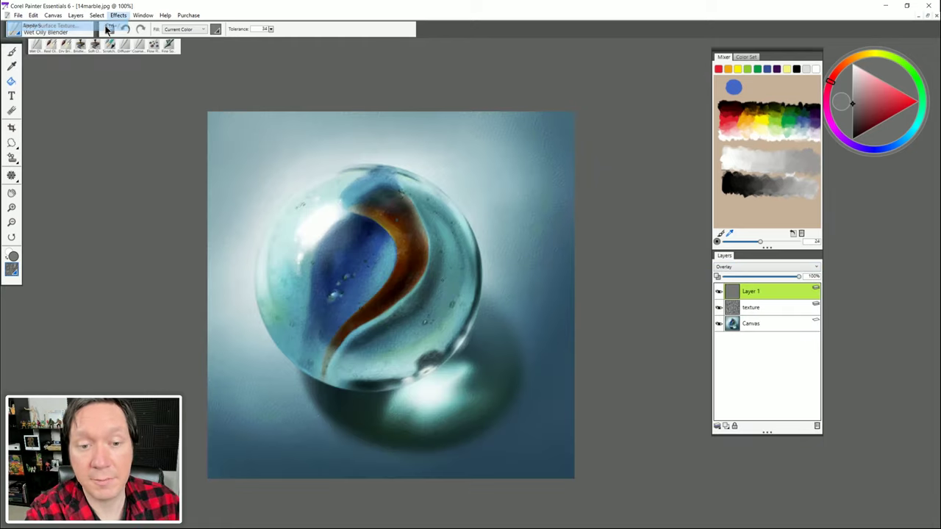
click(518, 126)
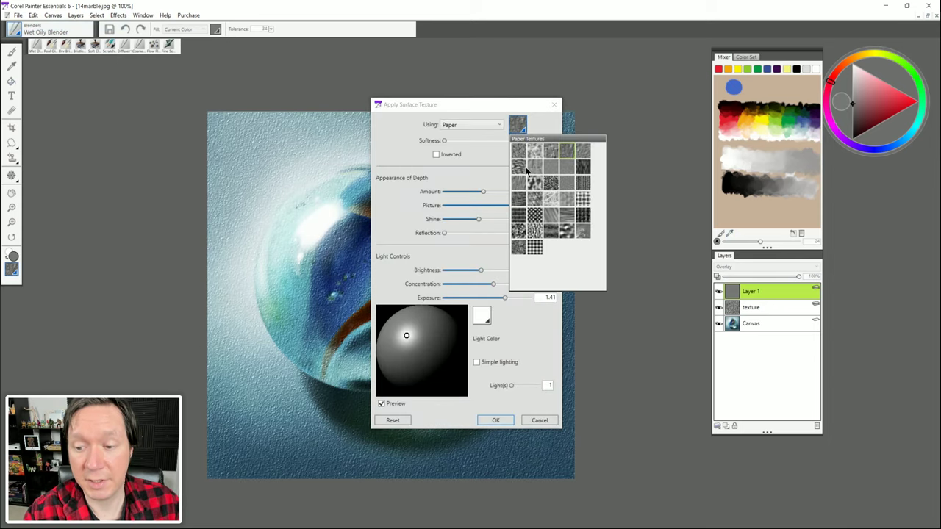
click(521, 164)
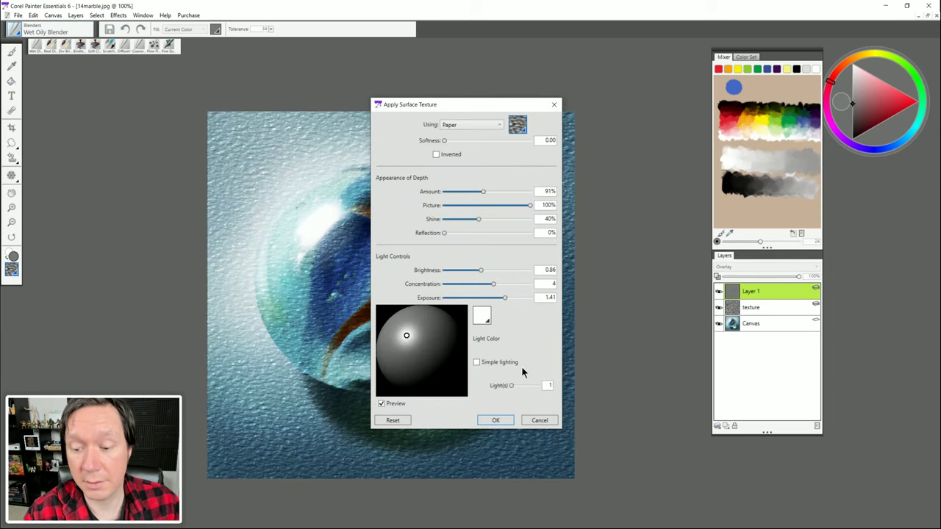
click(495, 420)
Step: Lower Layer 1's opacity to 13%, and compare the marble with the layer hidden and shown
click(749, 277)
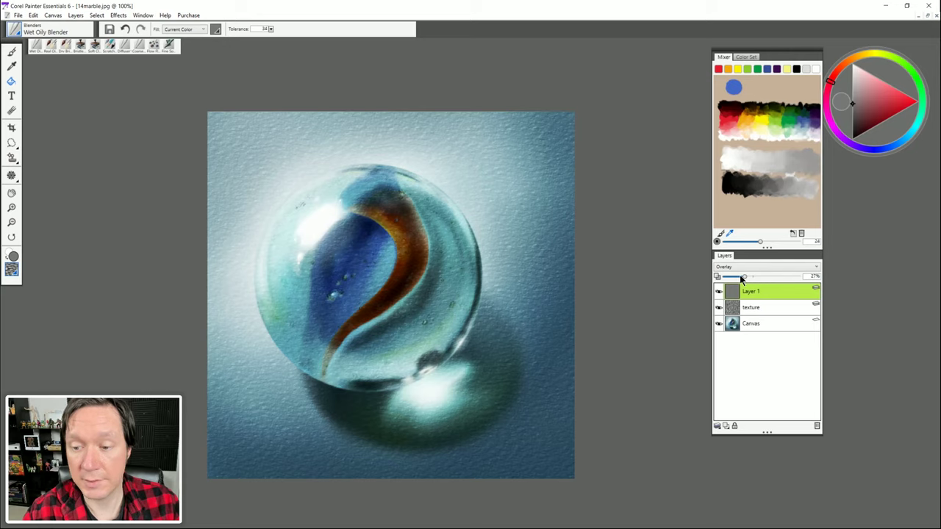
drag(741, 278, 733, 279)
click(719, 291)
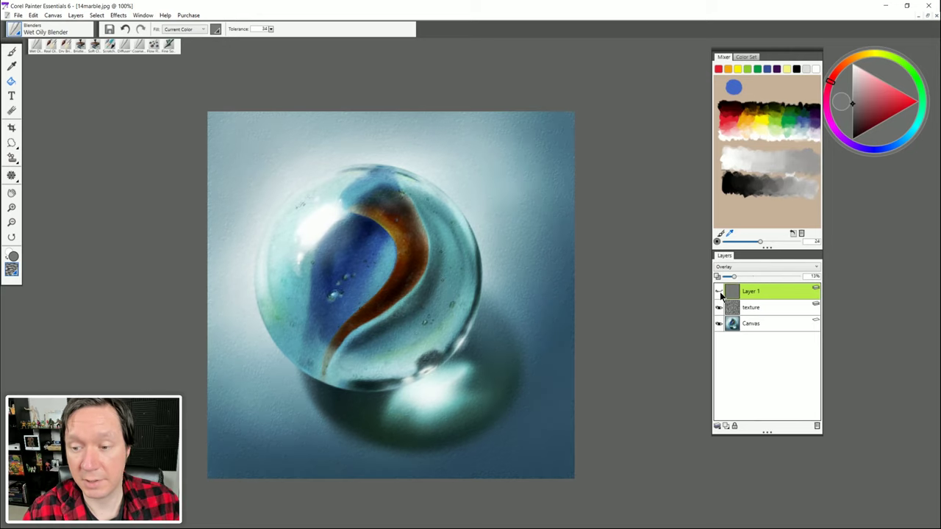
click(718, 291)
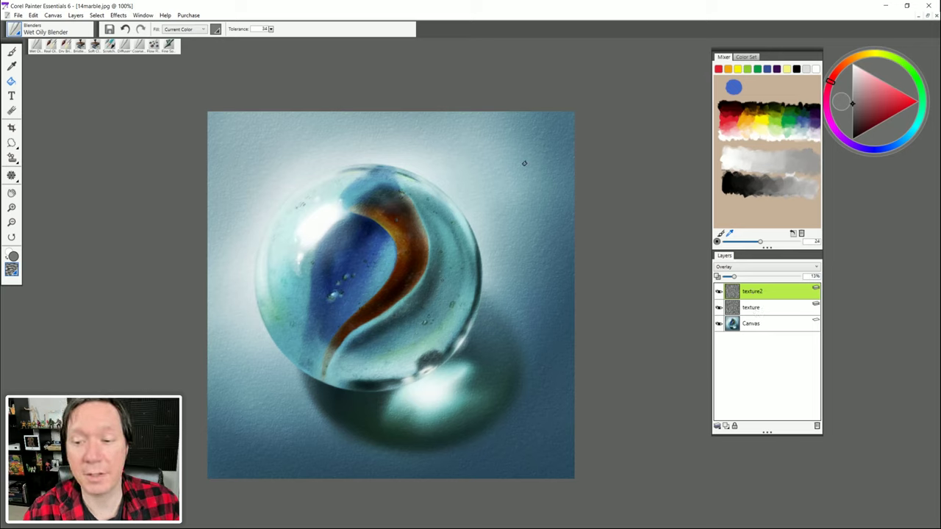
Step: Lock the texture2 layer and the texture layer
click(734, 425)
click(757, 310)
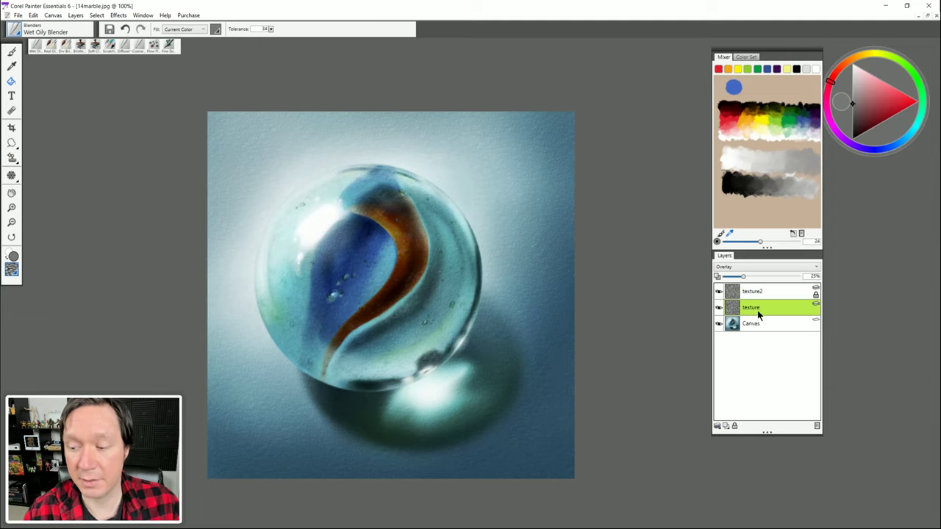
click(733, 427)
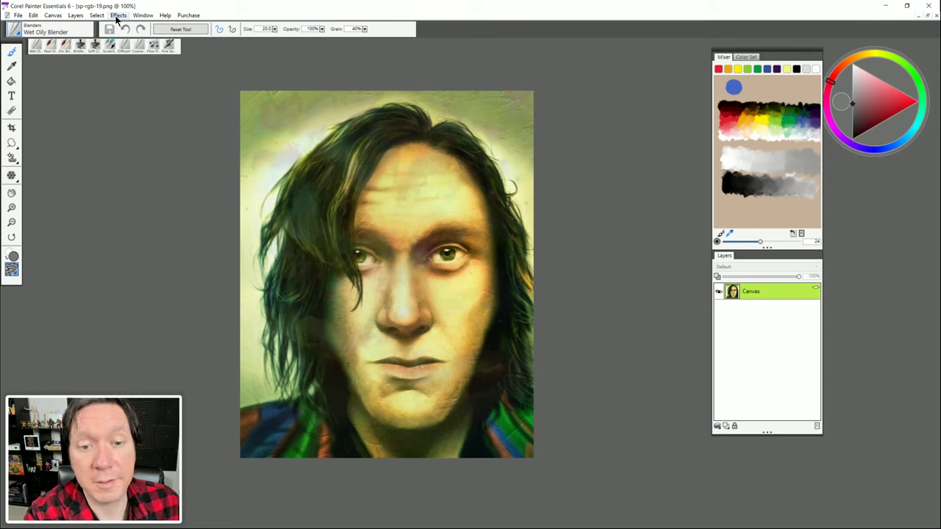
Step: Apply Smart Blur to the canvas of the sp-rgb-19.png portrait with an increased blur setting
click(119, 16)
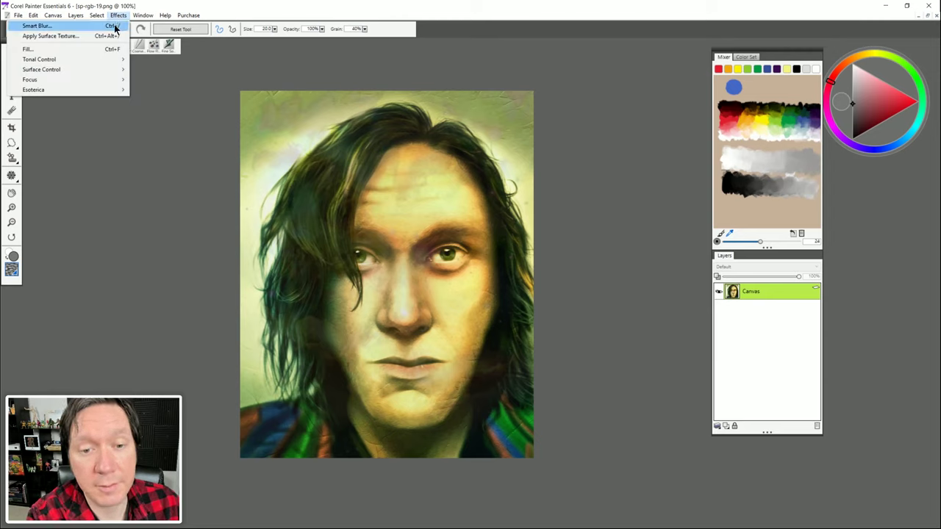
click(115, 27)
drag(433, 265, 497, 266)
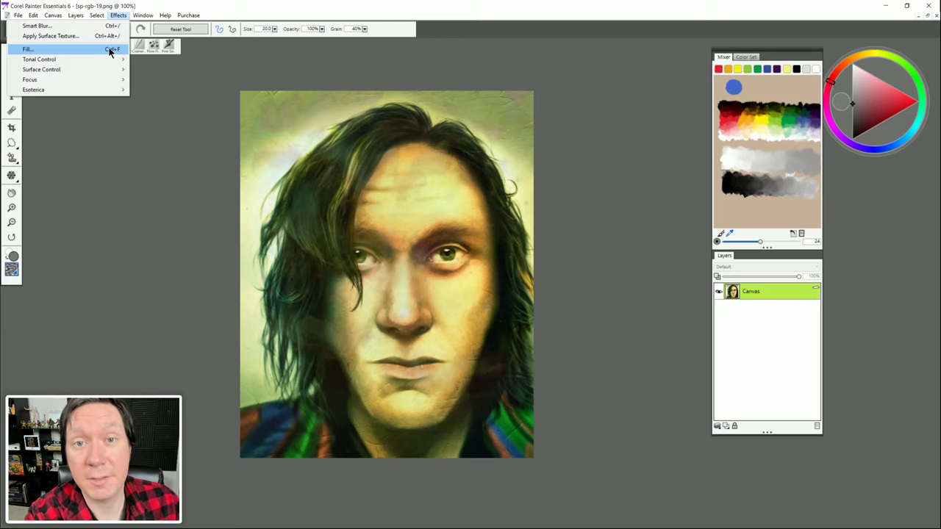
Step: Try the Fill effect on the portrait canvas with the current color at 100% opacity
click(109, 50)
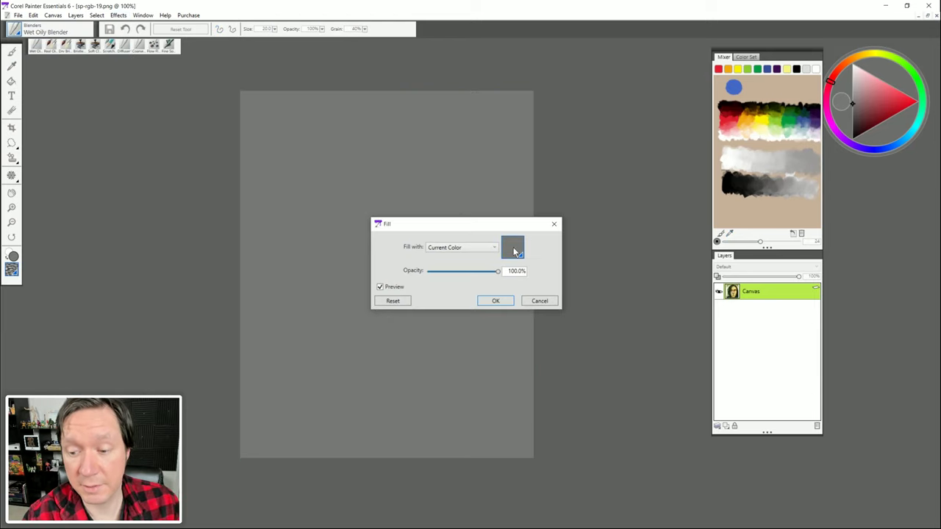
click(513, 248)
click(509, 302)
click(503, 300)
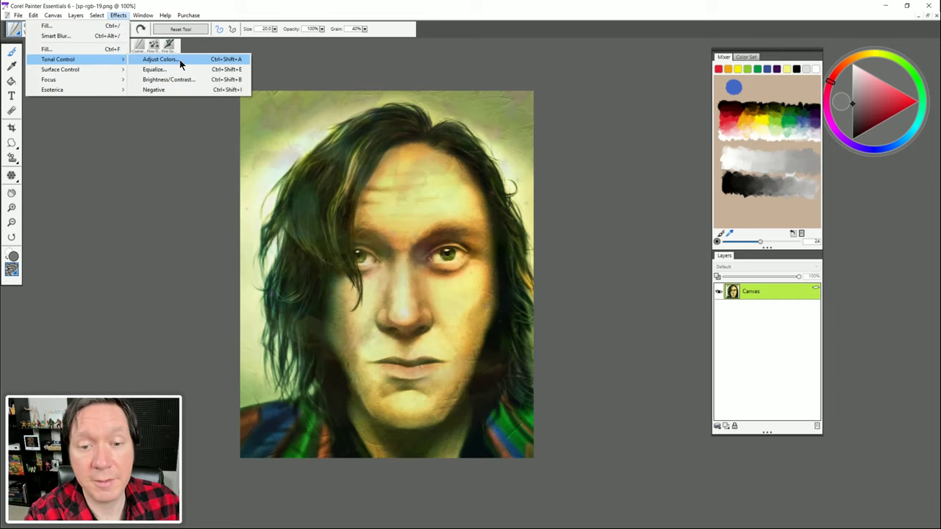
Step: Try Adjust Colors on the portrait with hue shift 19%, saturation 112% and value 112%, and reset the settings
click(178, 60)
drag(484, 257, 507, 274)
drag(502, 223, 603, 172)
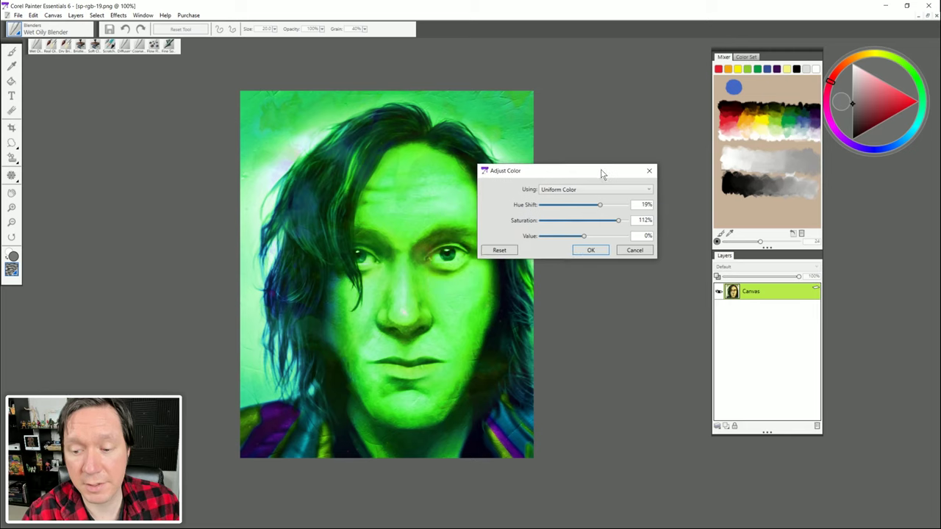
drag(583, 236, 619, 236)
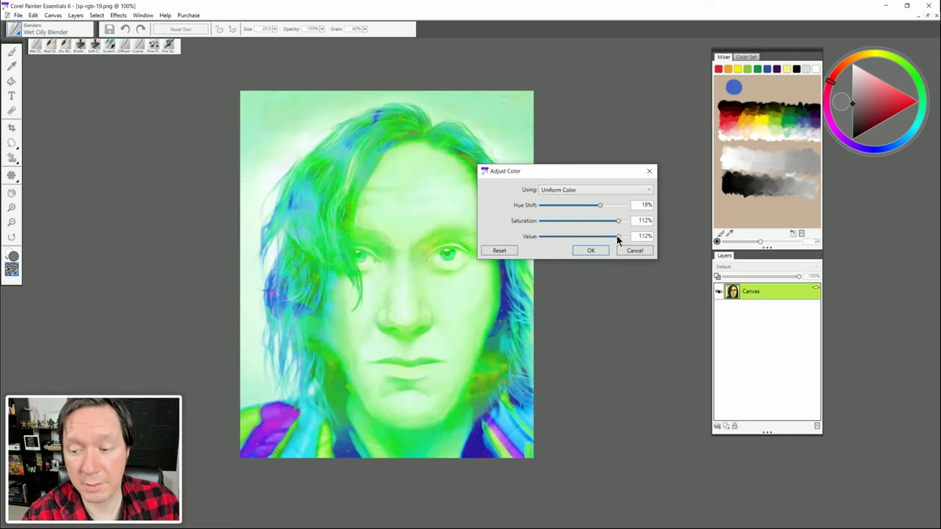
click(500, 251)
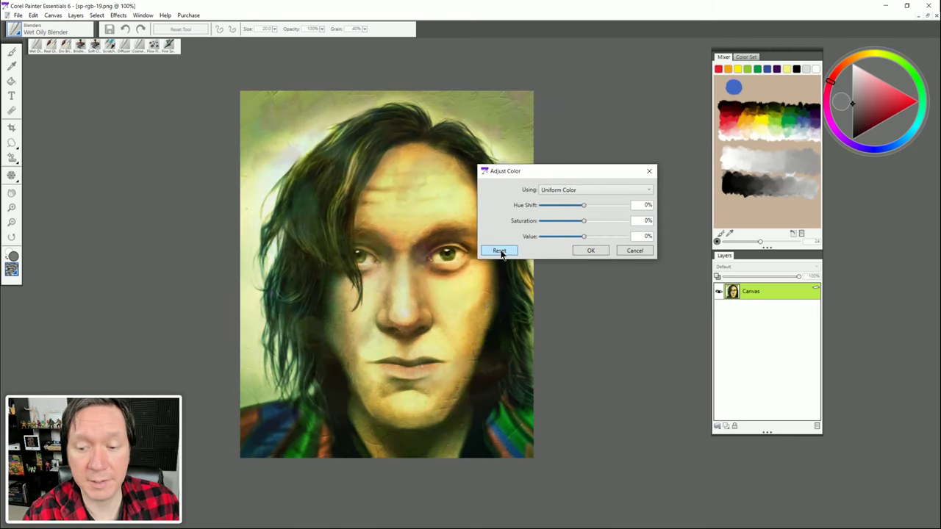
click(582, 251)
Step: Try Equalize on the portrait with the black point at 13.7% and the white point at 69.8%
click(119, 16)
mouse_move(110, 59)
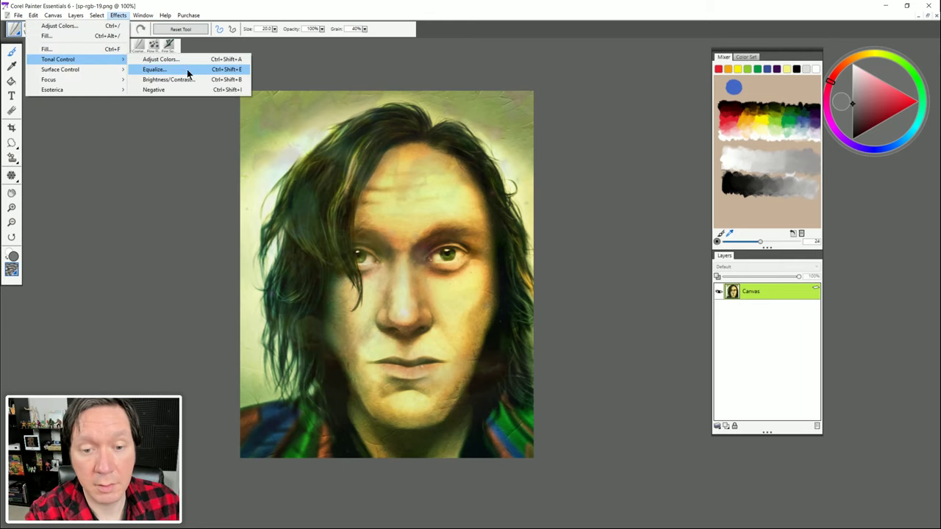
click(186, 68)
drag(446, 188, 570, 144)
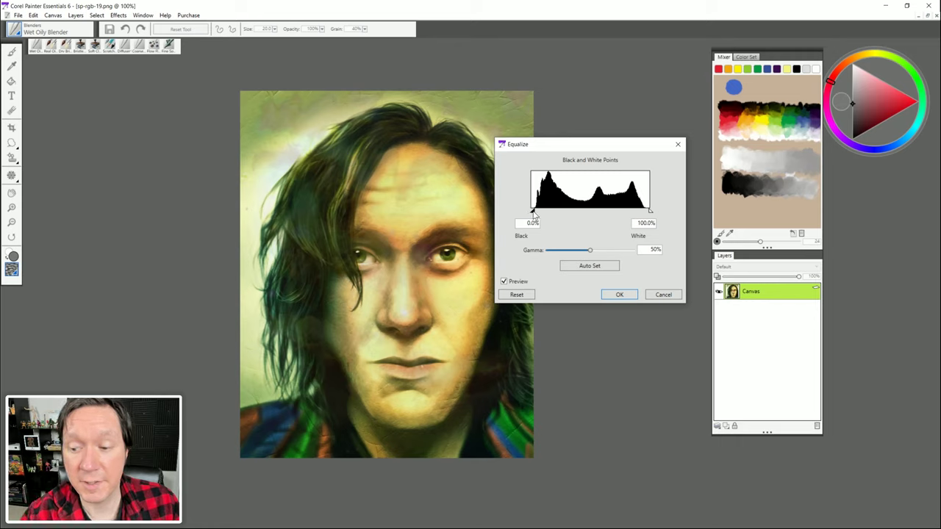
drag(533, 213, 548, 216)
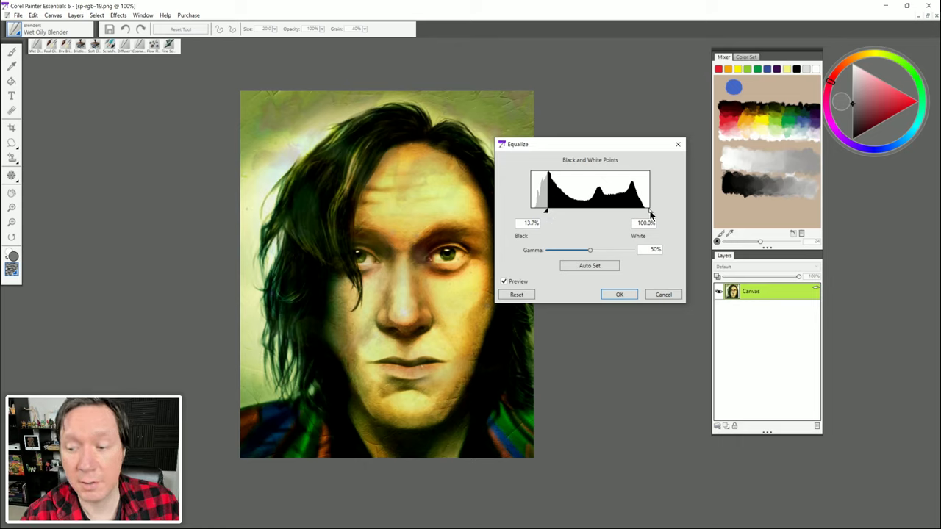
drag(649, 214, 614, 212)
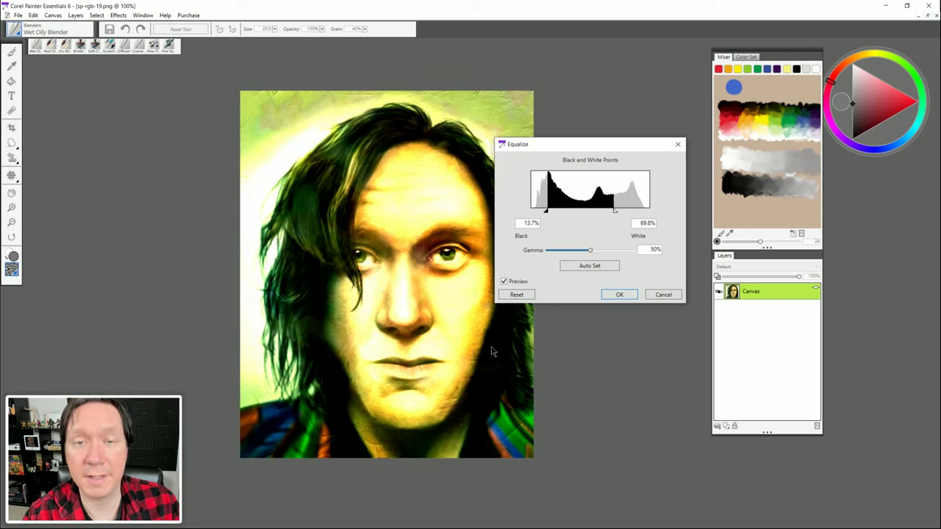
Step: Set the Equalize black point to 3.5%, the white point to 95.7% and gamma to 42%
drag(545, 211, 532, 213)
drag(614, 210, 647, 213)
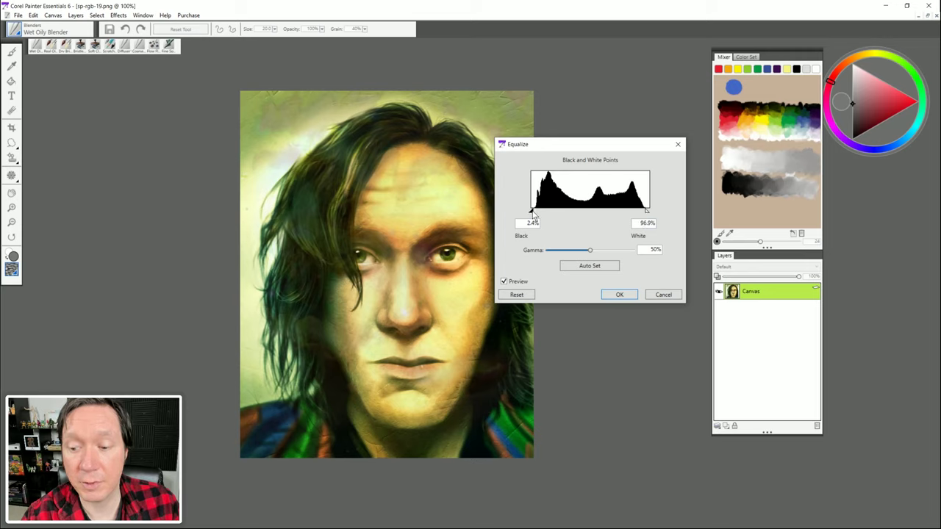
drag(534, 215, 538, 208)
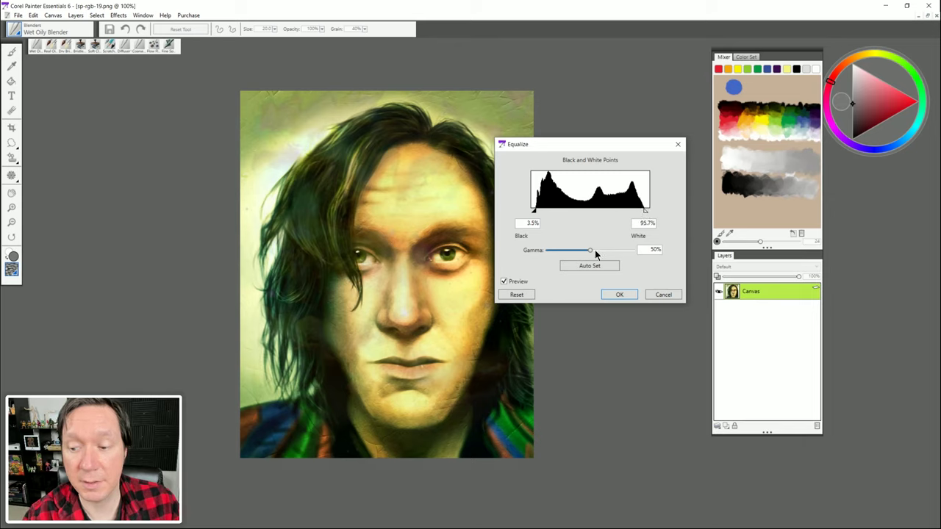
drag(589, 251, 584, 253)
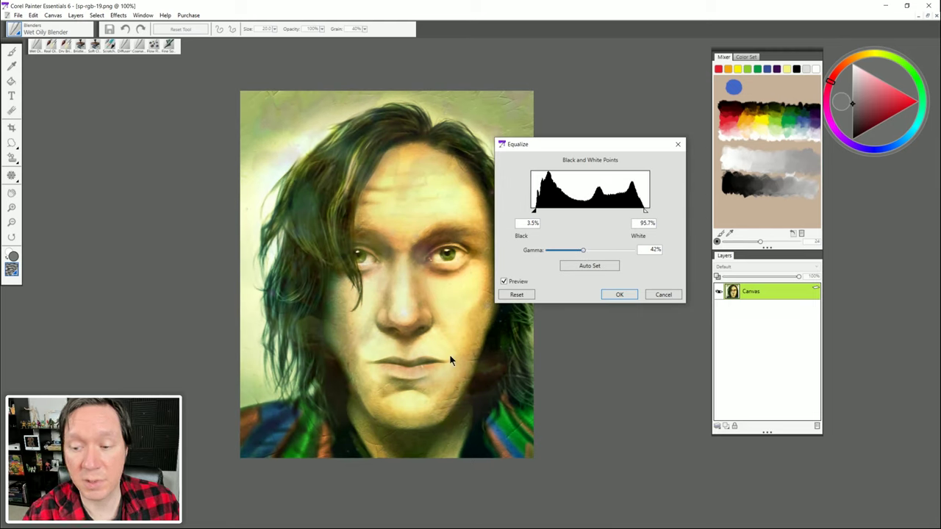
Step: Compare the portrait with the Equalize preview off and on, and try automatic black and white points before cancelling
click(503, 282)
click(503, 281)
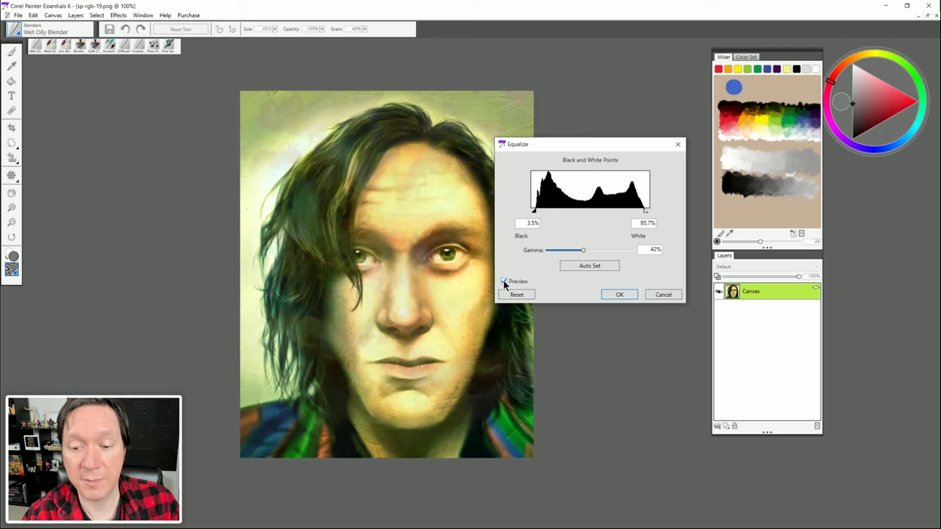
click(504, 280)
click(504, 279)
click(503, 280)
click(503, 280)
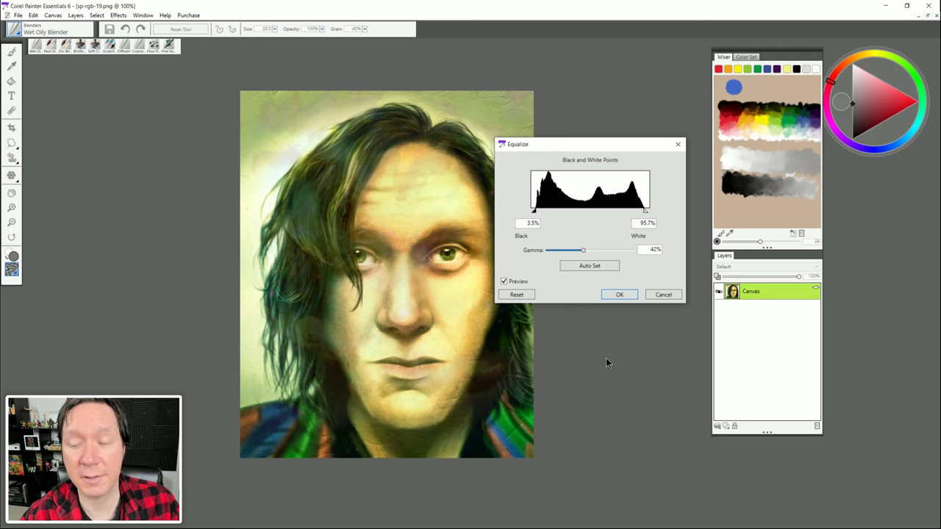
click(598, 267)
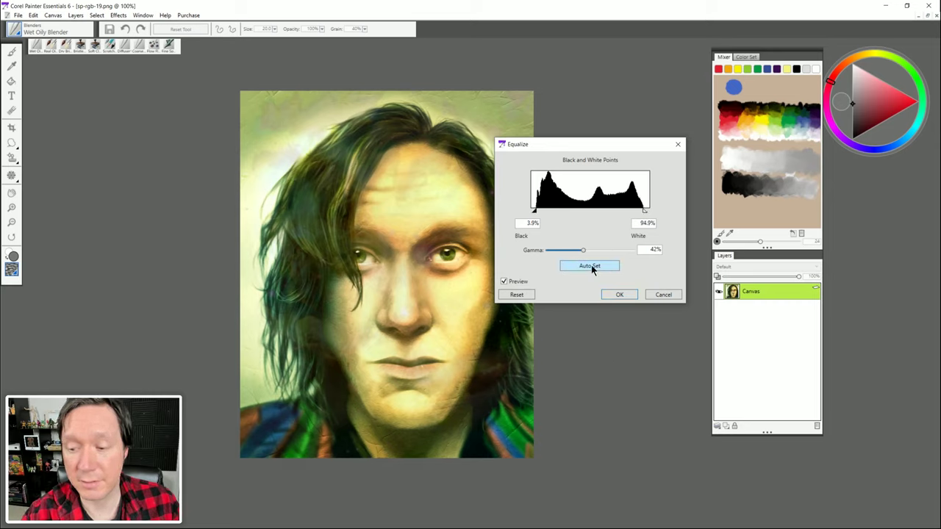
click(663, 294)
Step: Try the Brightness/Contrast adjustment and the Negative effect on the portrait
click(117, 14)
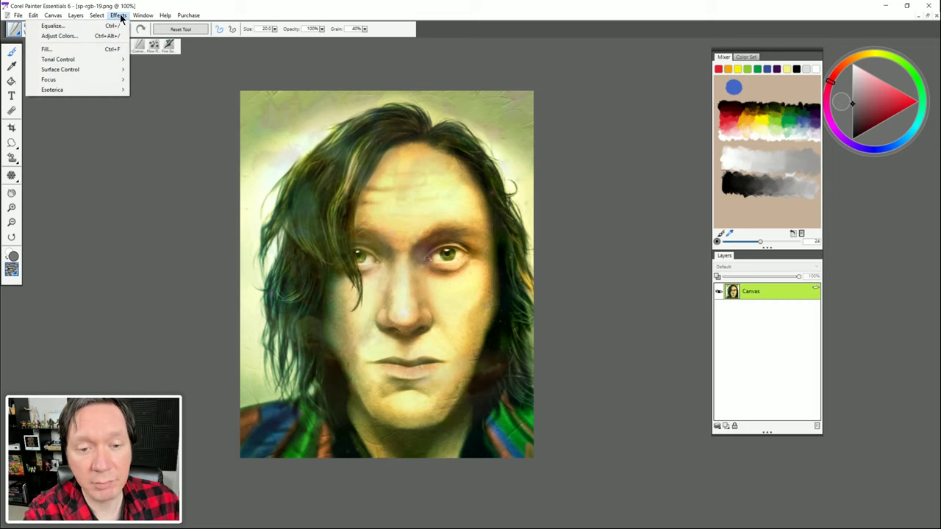
mouse_move(110, 60)
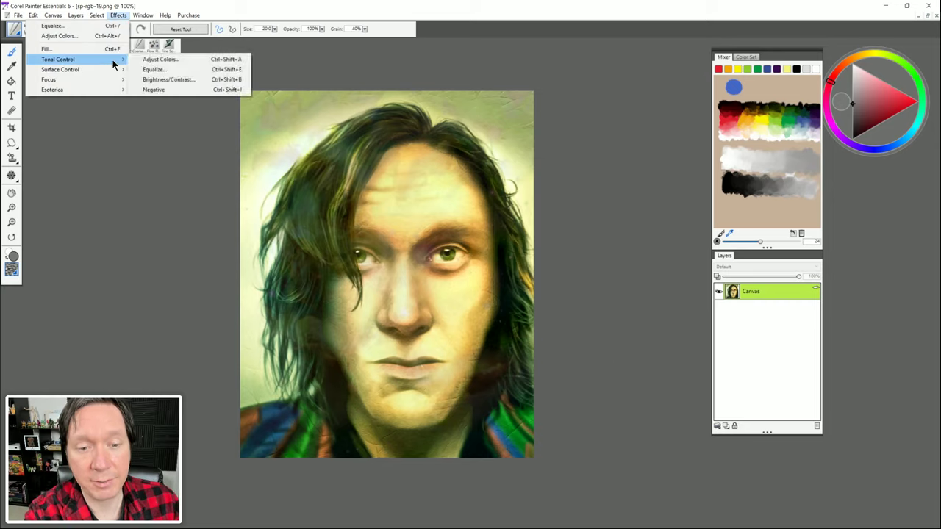
click(185, 82)
drag(457, 233, 615, 213)
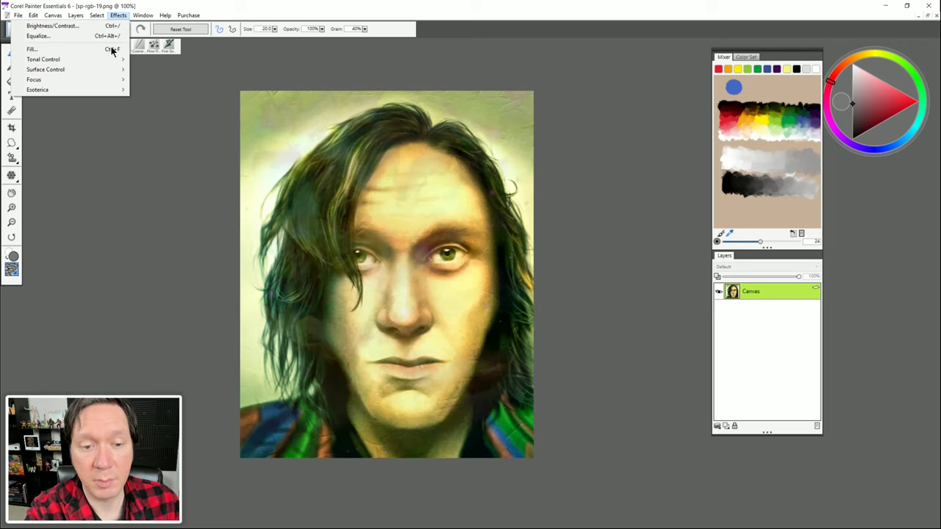
mouse_move(116, 61)
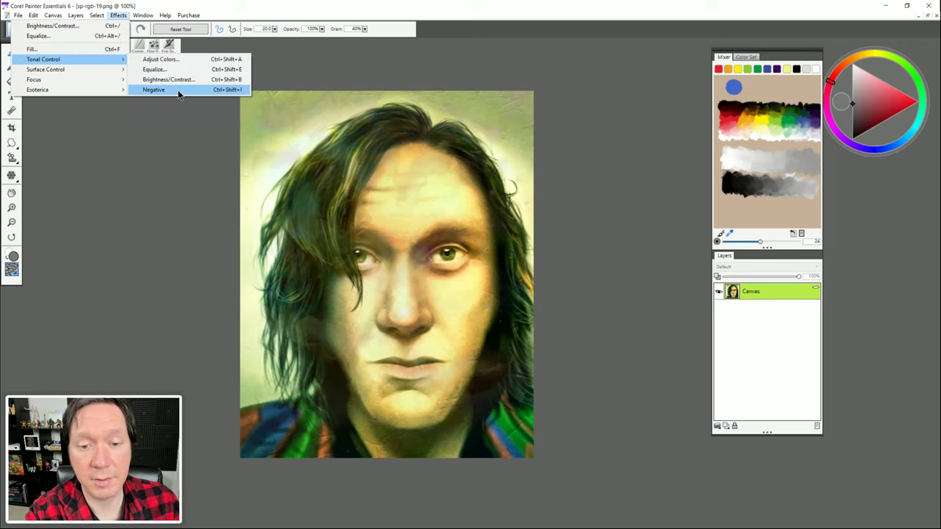
click(180, 91)
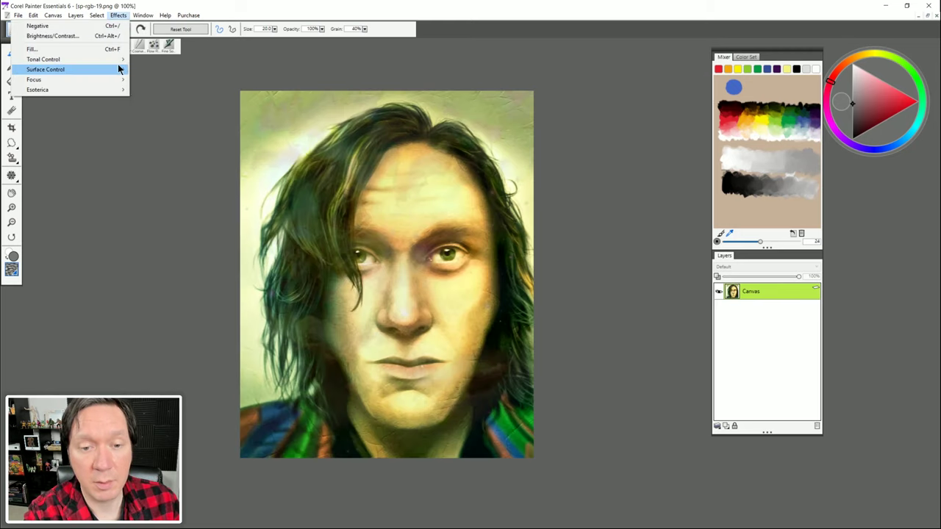
Step: Try Apply Lighting with the Gradual Diagonal preset, moving the light to the portrait's upper right, and undo it
mouse_move(119, 69)
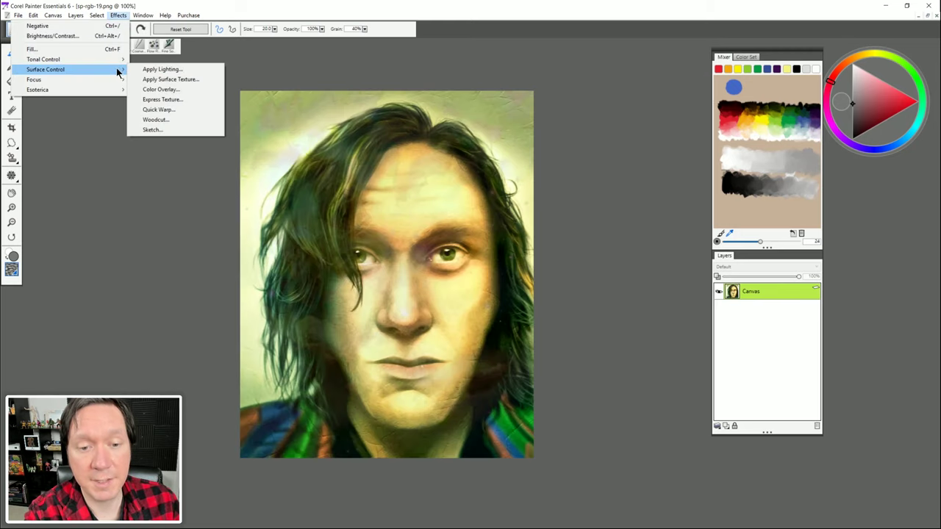
click(161, 69)
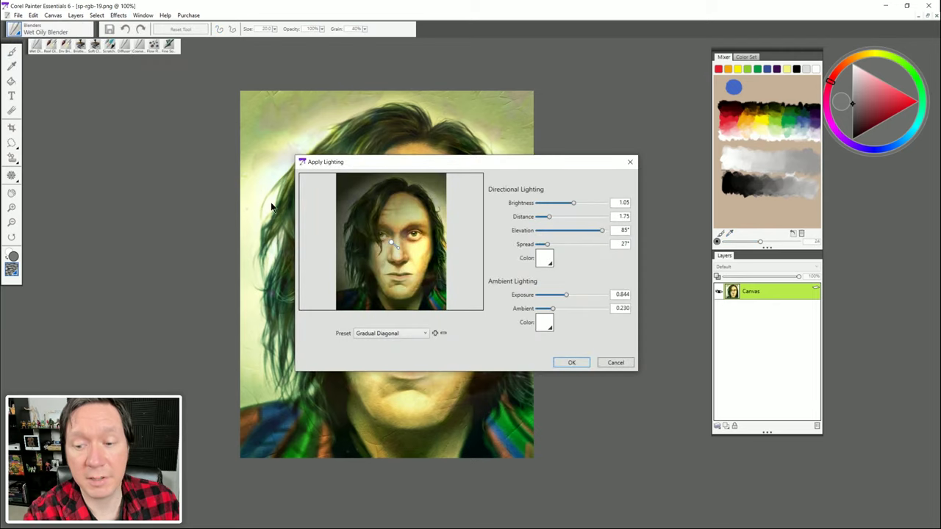
drag(391, 243, 374, 201)
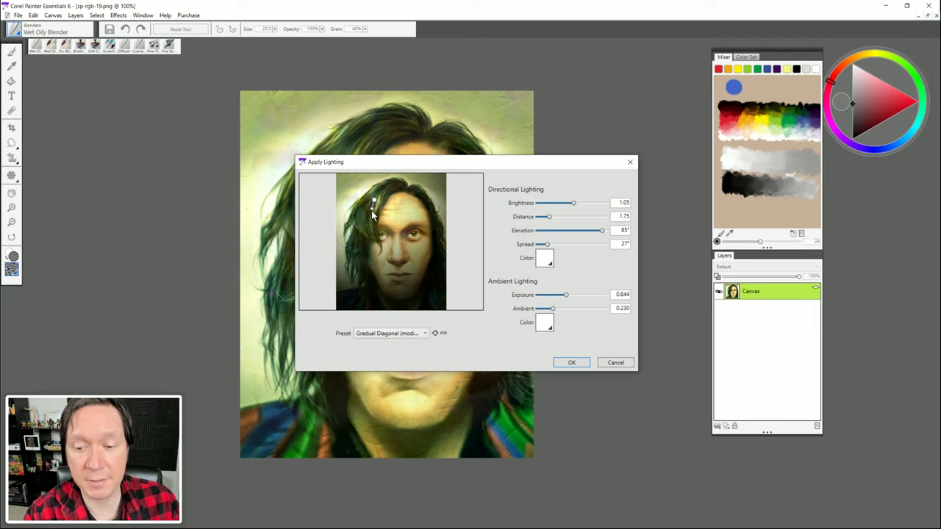
drag(377, 199, 429, 211)
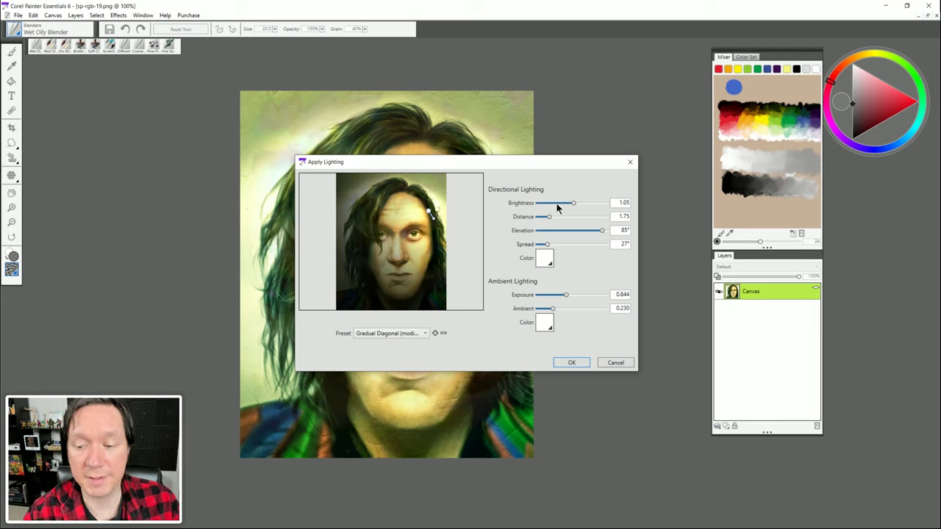
click(571, 363)
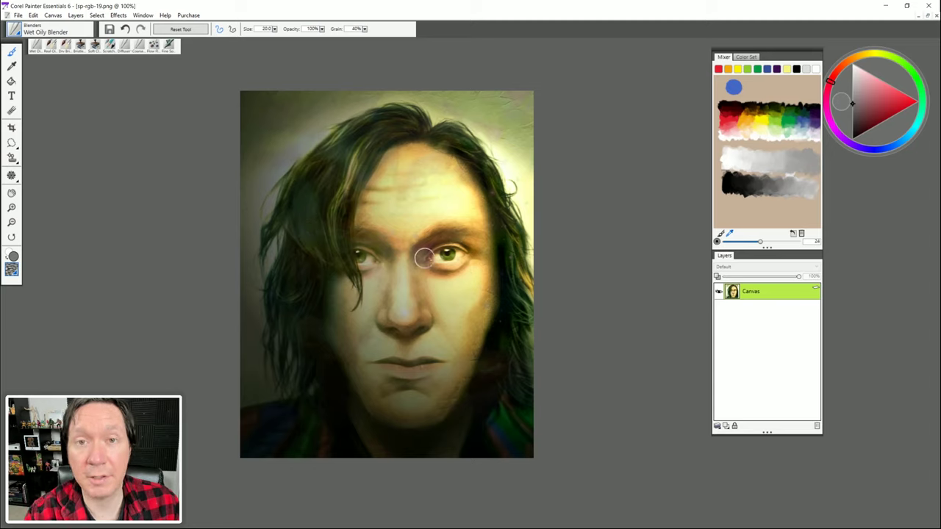
key(ctrl+z)
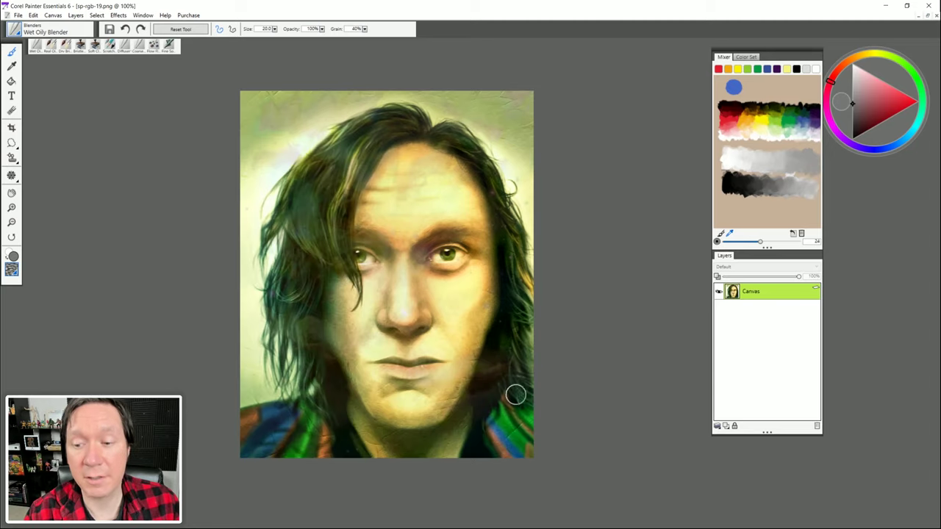
Step: Add a new layer above the canvas and set its blending to Multiply
click(725, 426)
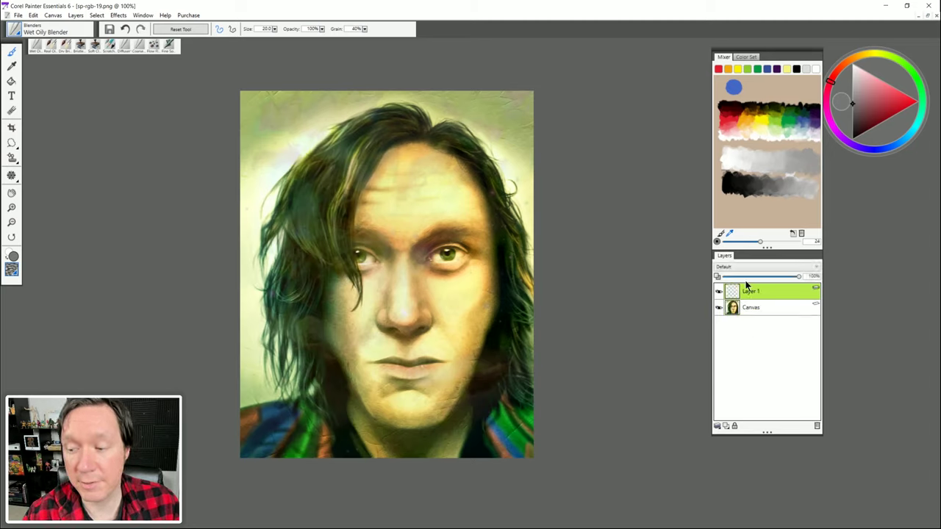
click(737, 269)
click(727, 353)
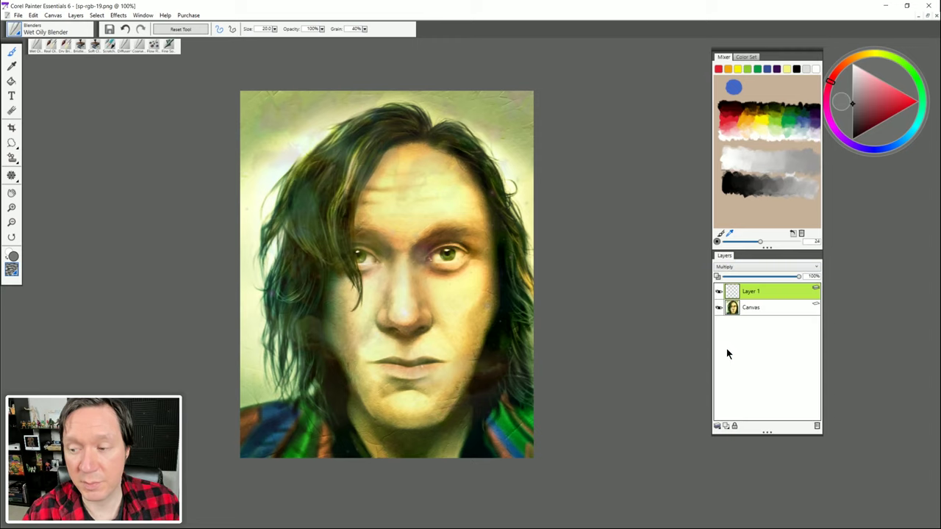
Step: Paint black shading over the portrait's left side and lower part with a Soft Airbrush of size about 305 at 10% opacity
click(854, 132)
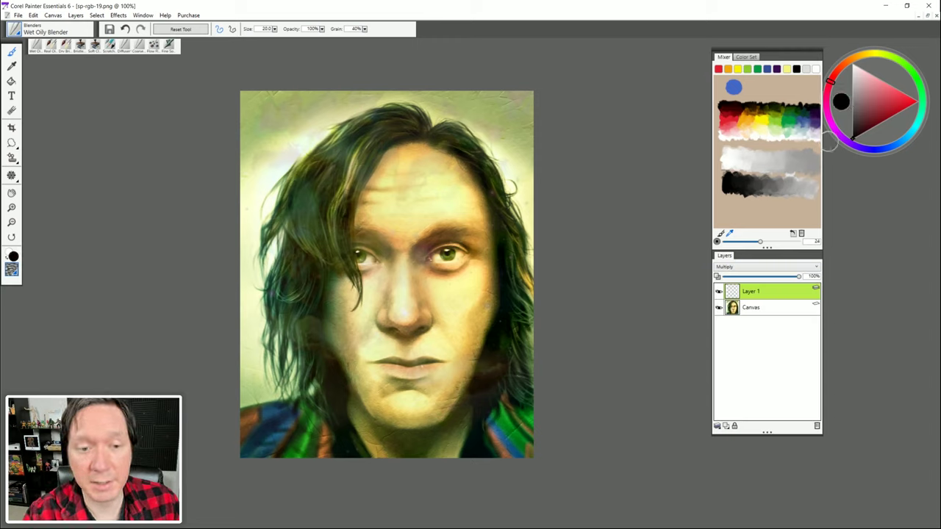
click(47, 47)
click(41, 88)
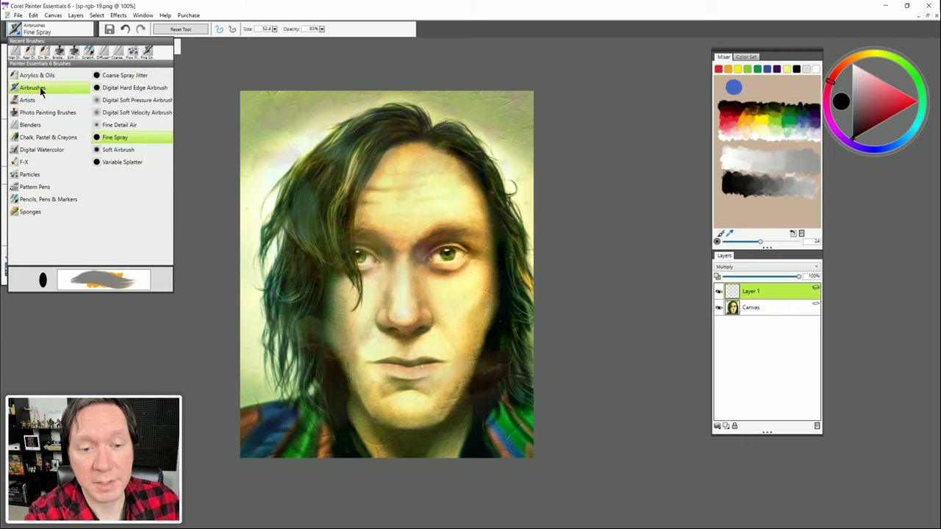
click(122, 138)
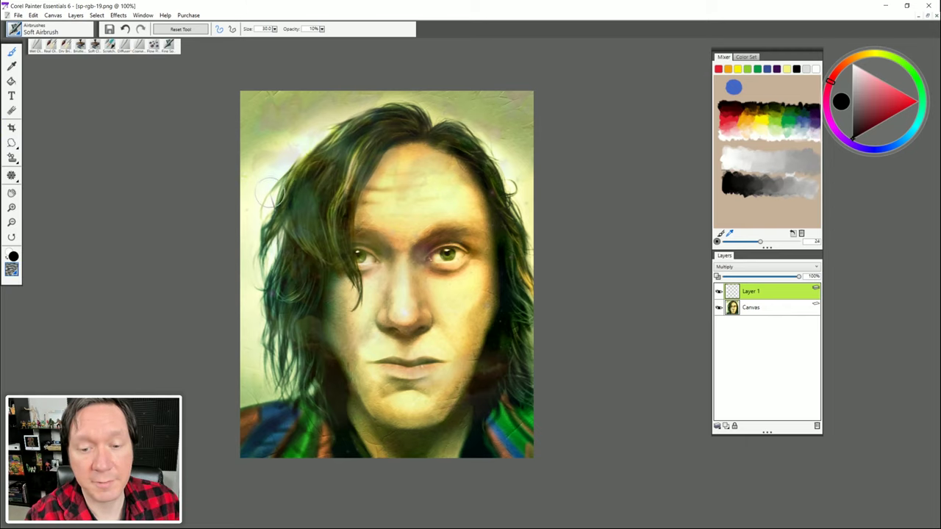
drag(251, 196, 377, 258)
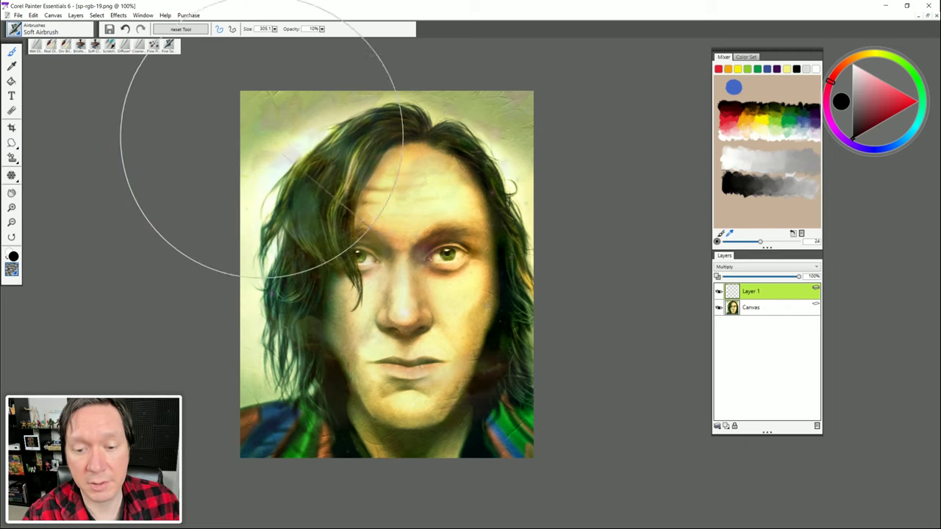
mouse_move(246, 362)
mouse_down()
mouse_move(452, 460)
mouse_move(525, 424)
mouse_move(330, 356)
mouse_move(304, 247)
mouse_move(400, 414)
mouse_move(296, 267)
mouse_move(370, 80)
mouse_move(250, 314)
mouse_move(435, 444)
mouse_move(424, 406)
mouse_move(332, 361)
mouse_move(496, 456)
mouse_move(332, 447)
mouse_move(404, 482)
mouse_up()
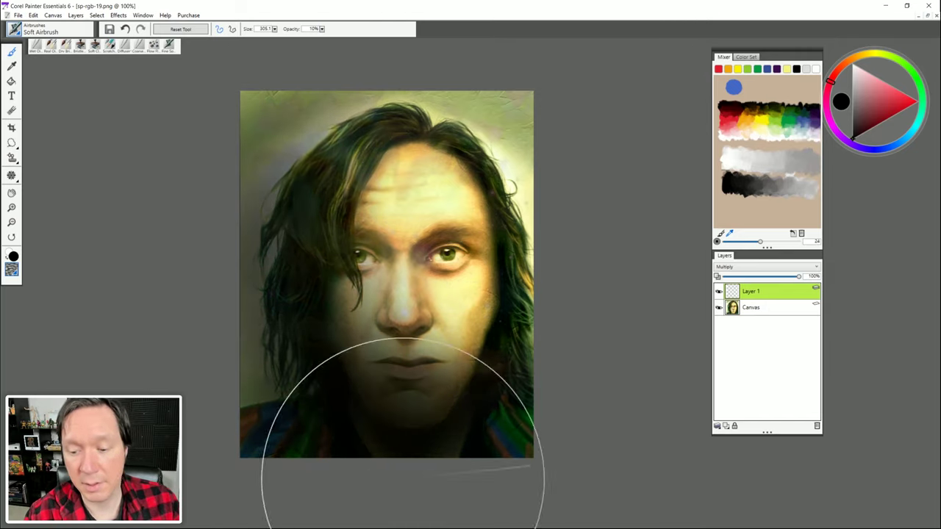
Step: Compare the portrait with the Multiply shading layer hidden and shown
click(720, 292)
click(721, 291)
click(720, 292)
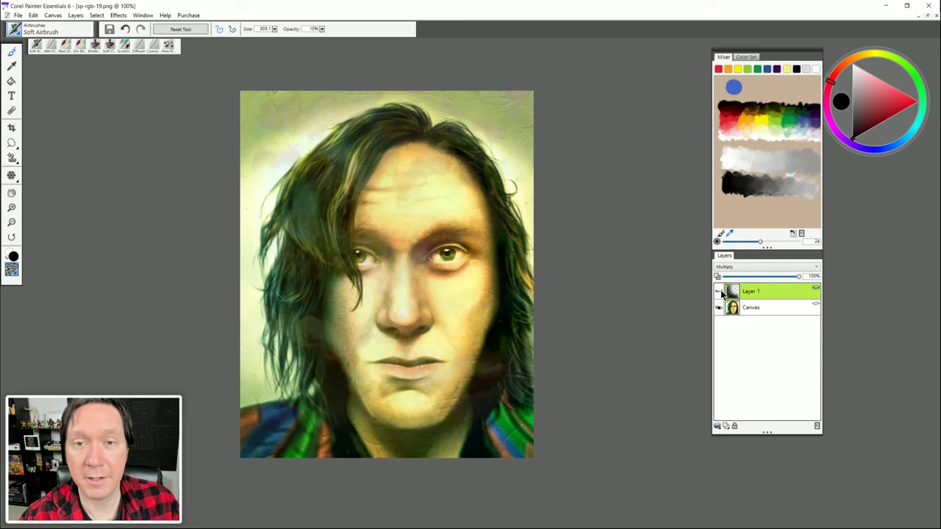
click(720, 292)
click(720, 291)
click(720, 292)
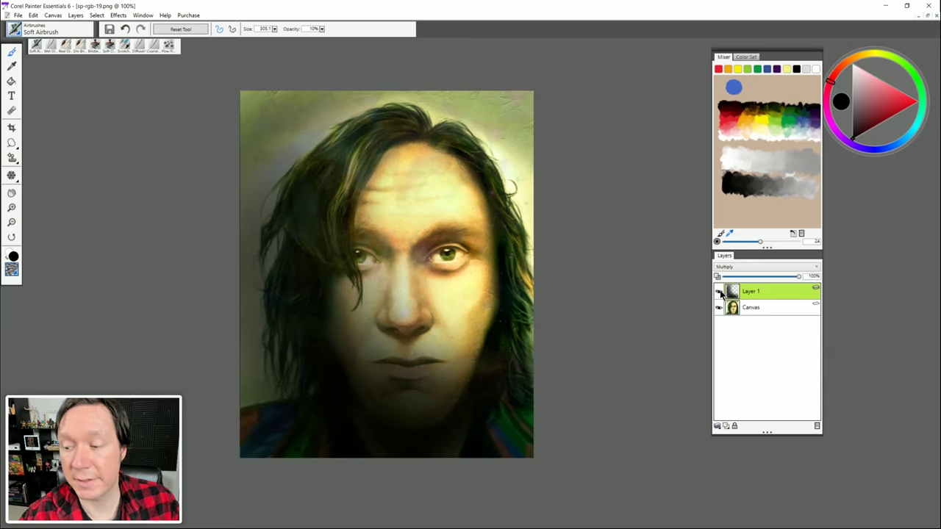
Step: Lower the Multiply shading layer's opacity to 31% and add a new layer above it with Screen blending
mouse_move(758, 276)
mouse_down()
mouse_move(769, 276)
mouse_move(758, 280)
mouse_up()
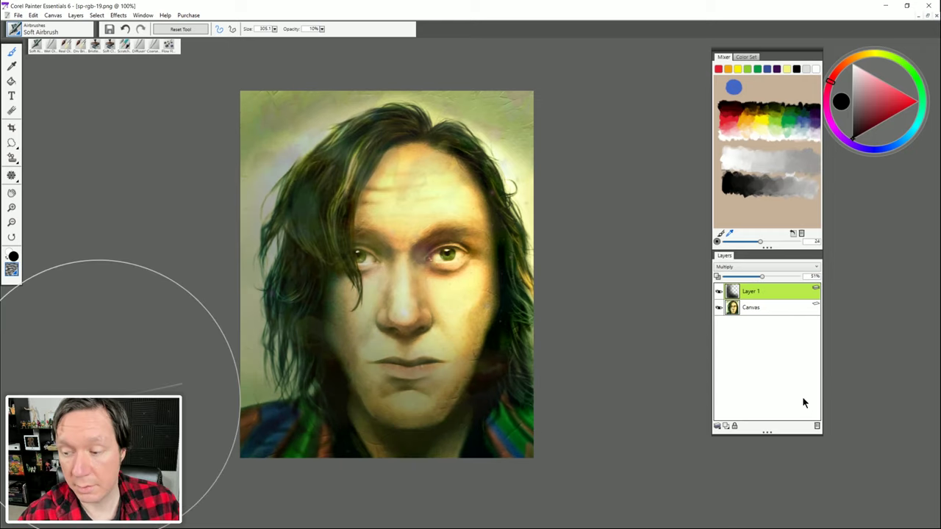
click(726, 427)
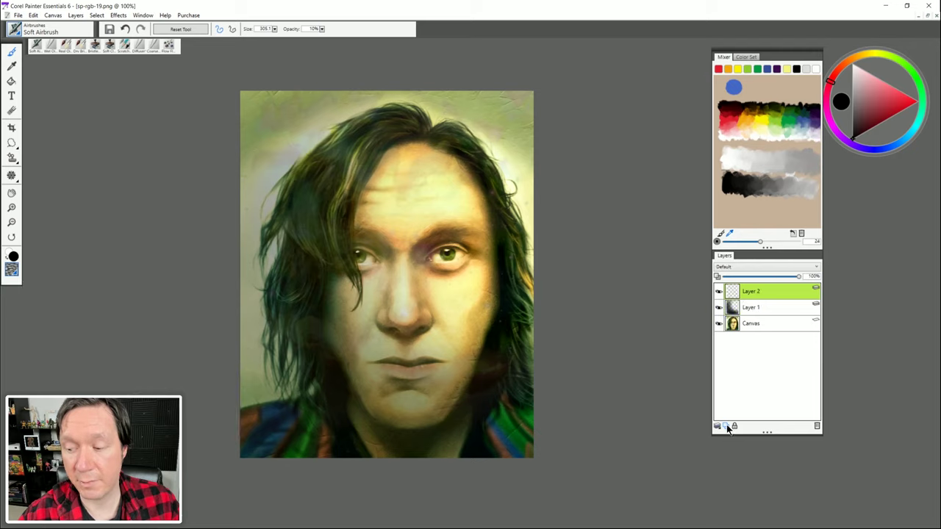
click(748, 269)
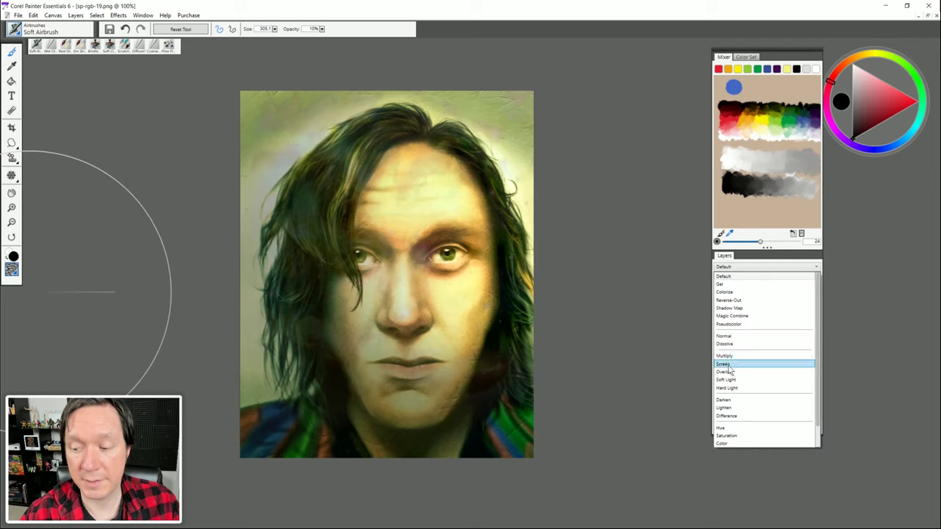
click(728, 361)
Step: Paint pale yellow light on the Screen layer with the Soft Airbrush at size about 379, and delete both layers above the canvas
click(861, 80)
mouse_move(470, 156)
mouse_down()
mouse_move(610, 157)
mouse_move(535, 154)
mouse_move(610, 210)
mouse_move(609, 200)
mouse_move(612, 225)
mouse_move(639, 217)
mouse_up()
click(717, 426)
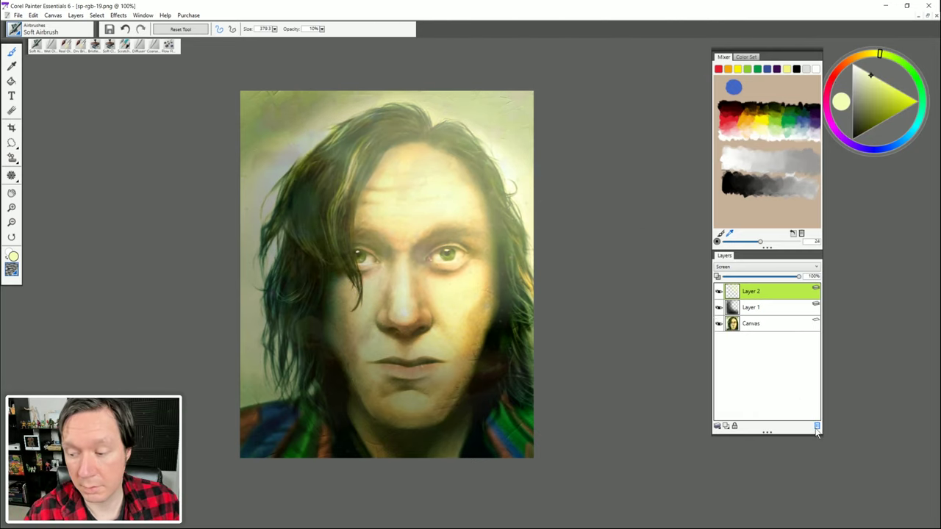
click(731, 356)
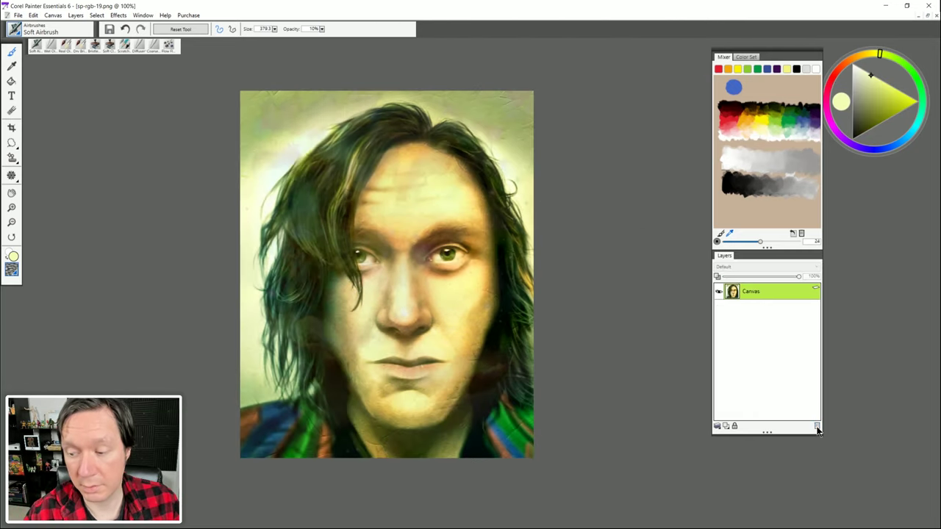
Step: Preview a Color Overlay on the portrait in orange at 100% opacity, using Paper with the Dye Concentration model
click(118, 15)
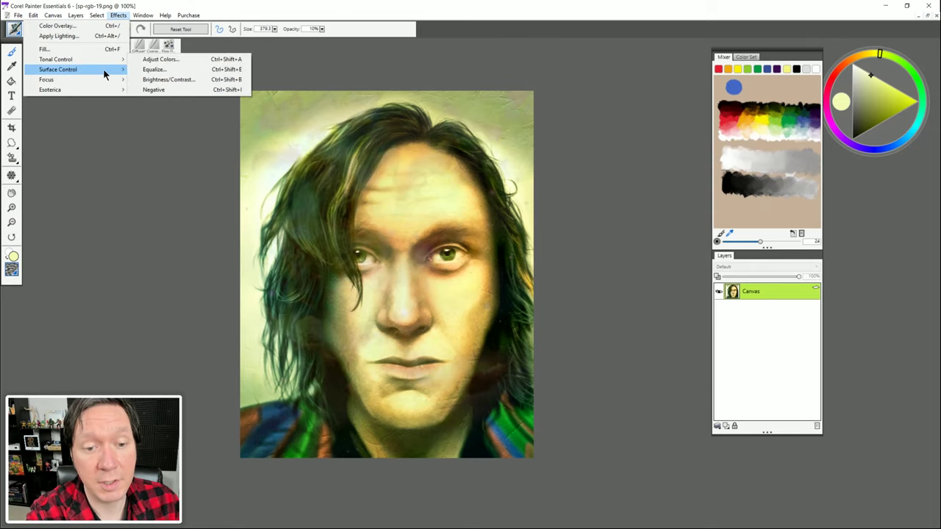
mouse_move(105, 68)
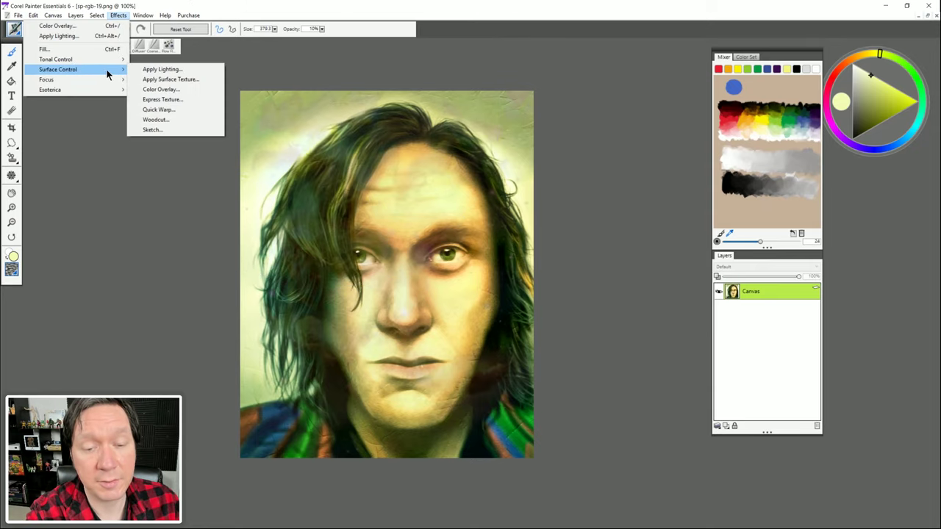
click(173, 90)
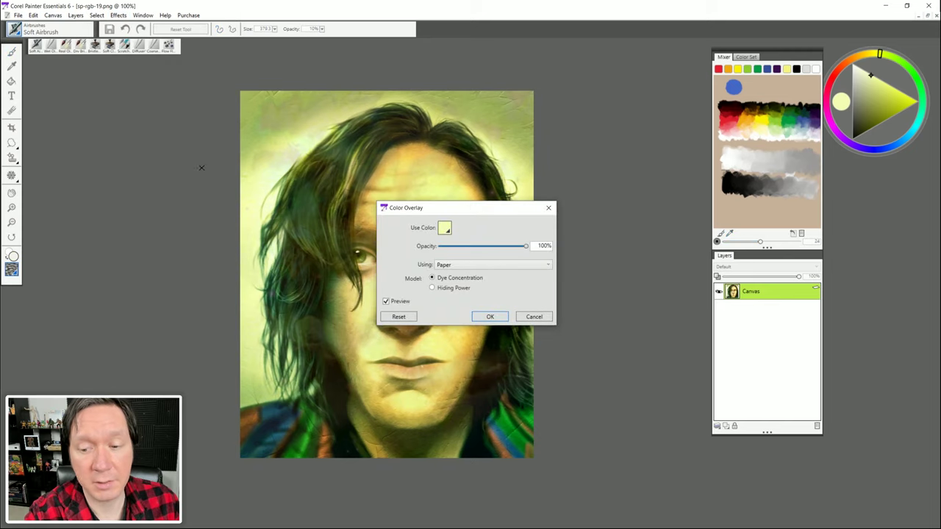
click(447, 229)
click(447, 278)
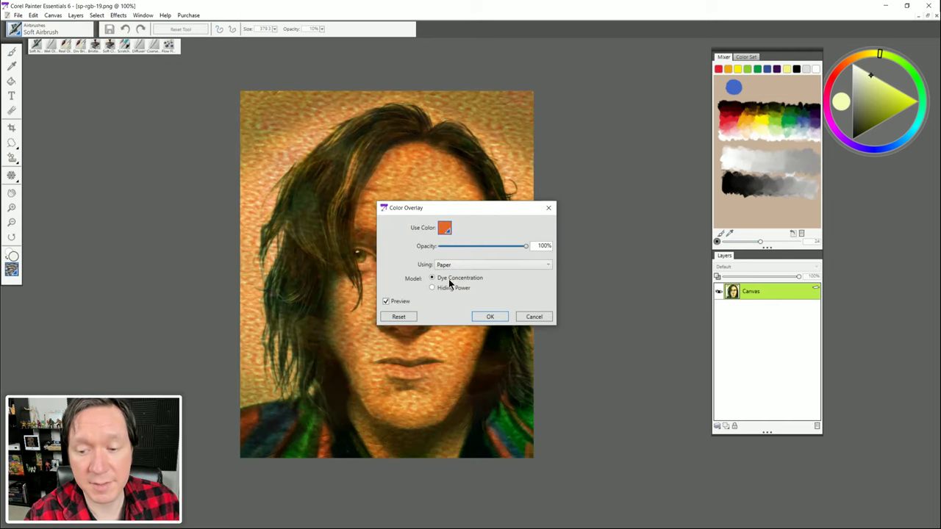
drag(457, 211, 470, 204)
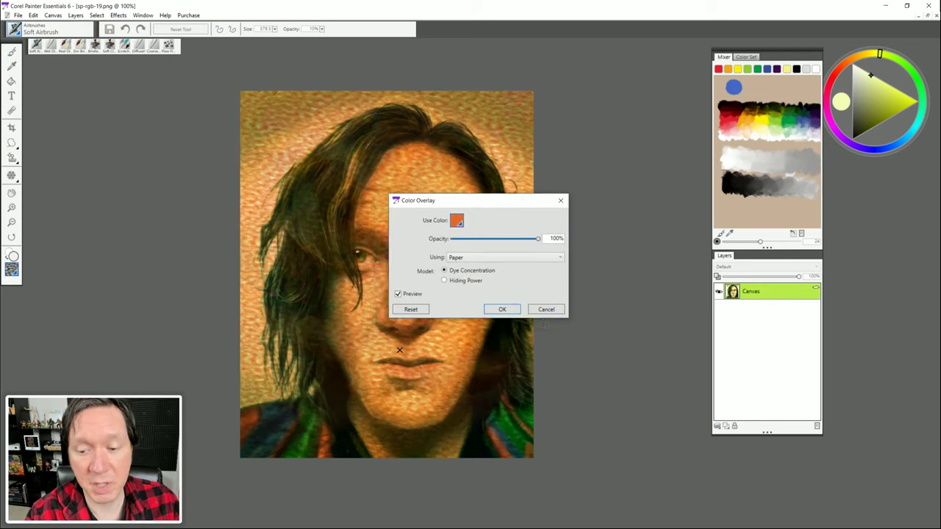
Step: Compare the orange overlay using Uniform Color, Image Luminance and Original Luminance, try the Hiding Power model, and cancel the overlay
click(463, 257)
click(491, 268)
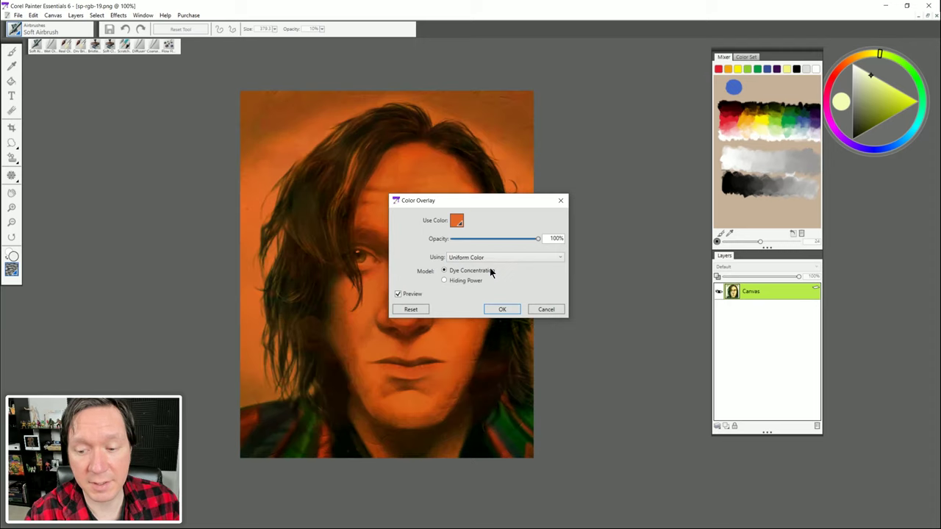
click(484, 257)
click(490, 286)
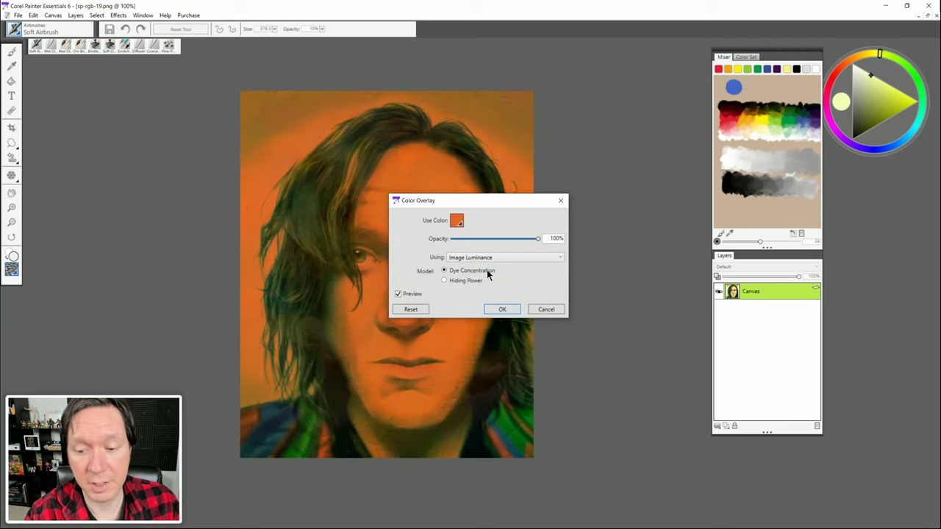
click(487, 259)
click(482, 295)
click(485, 259)
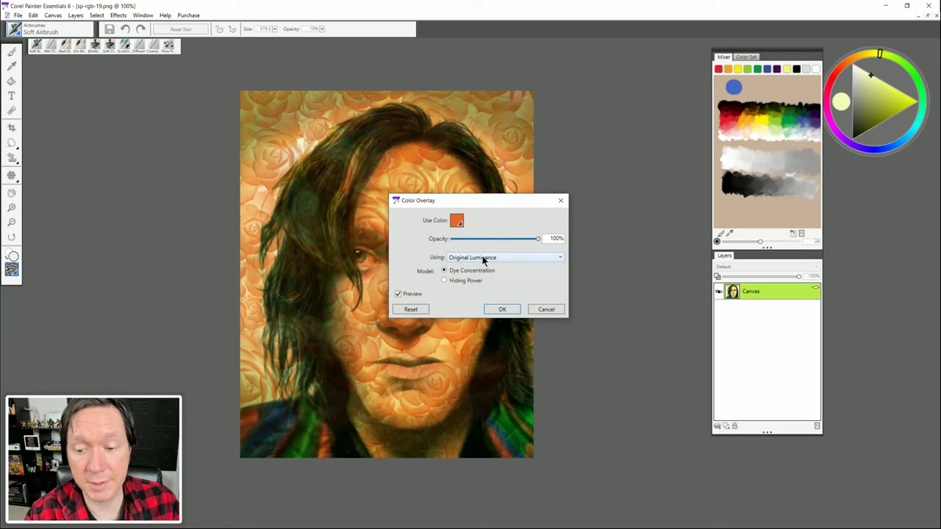
click(470, 286)
click(443, 281)
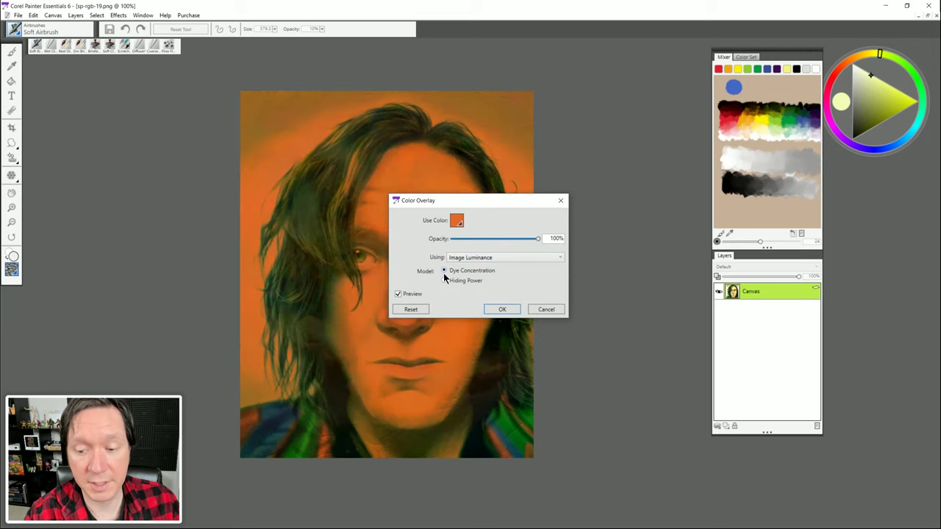
click(444, 271)
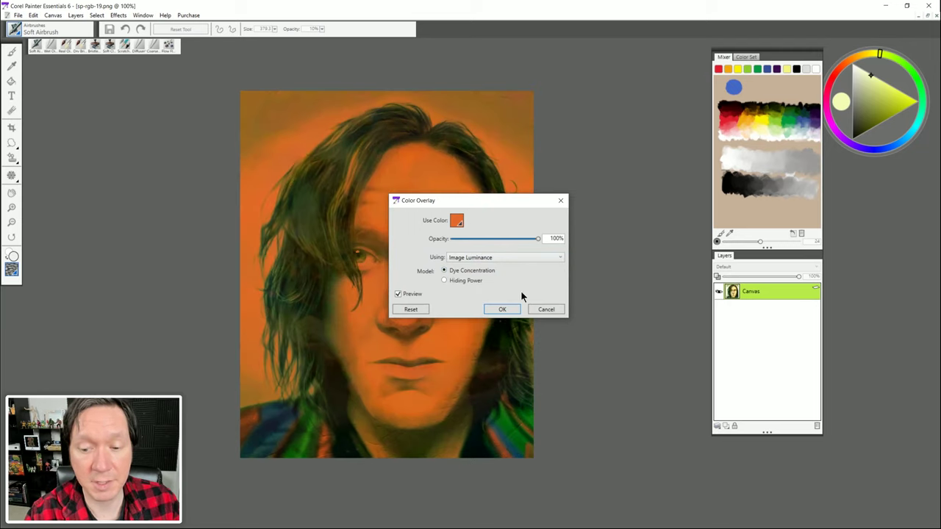
click(546, 309)
Step: Preview the Soften effect on the portrait with a Gaussian aperture and an amount of 4.96
click(118, 16)
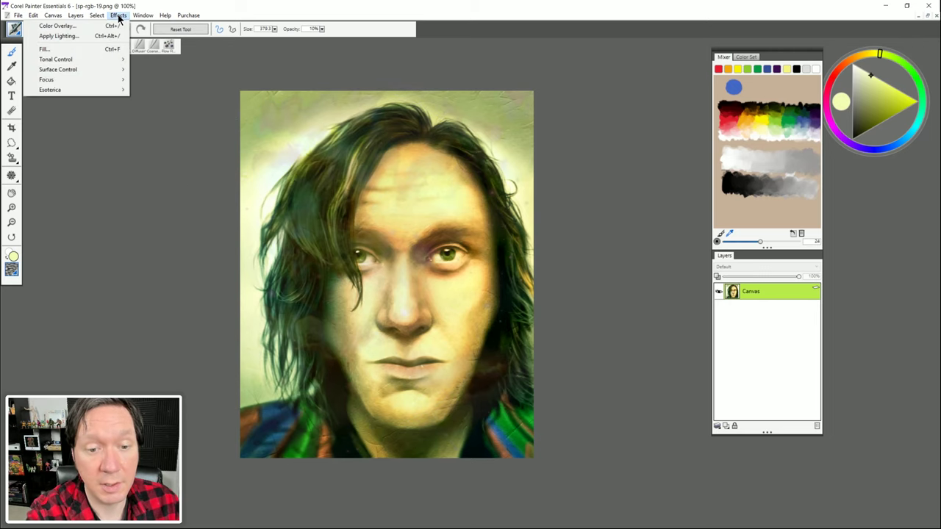
mouse_move(88, 69)
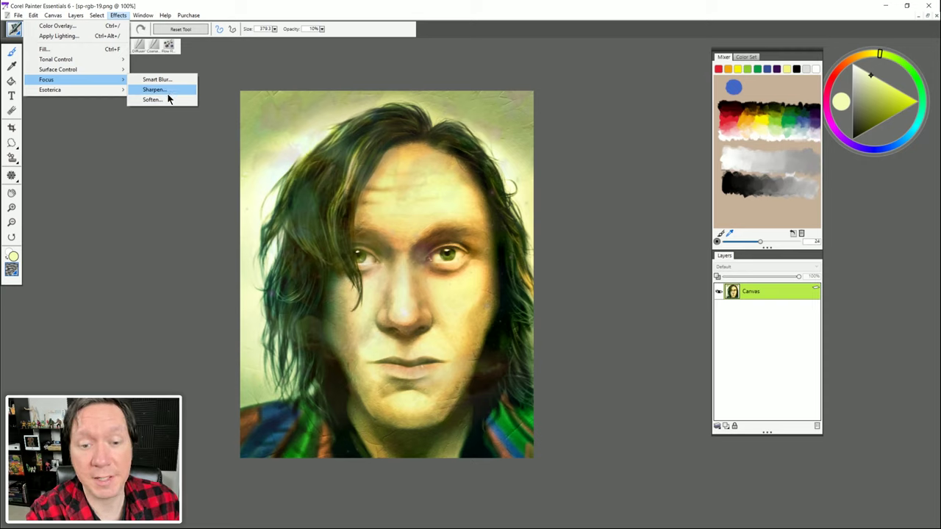
click(168, 99)
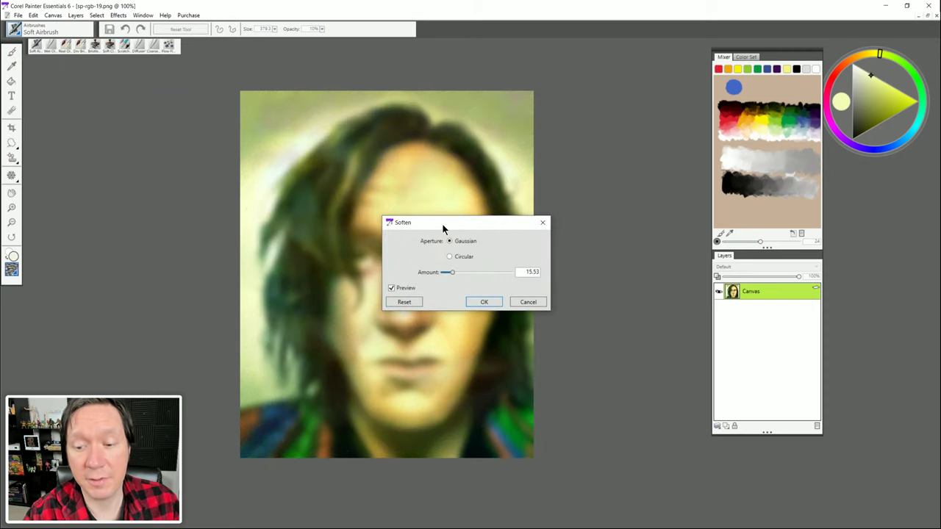
drag(442, 222, 525, 194)
mouse_move(536, 244)
mouse_down()
mouse_move(525, 244)
mouse_move(563, 248)
mouse_move(527, 248)
mouse_up()
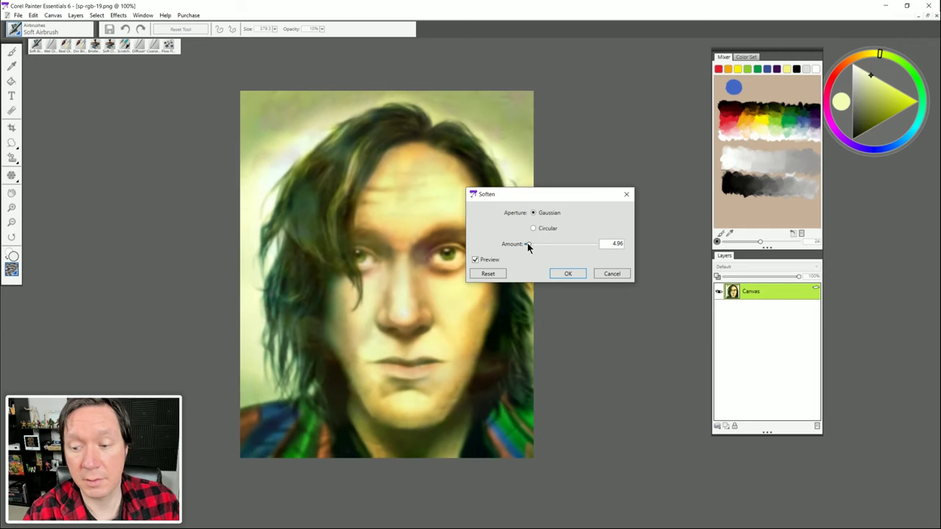
click(117, 14)
mouse_move(109, 90)
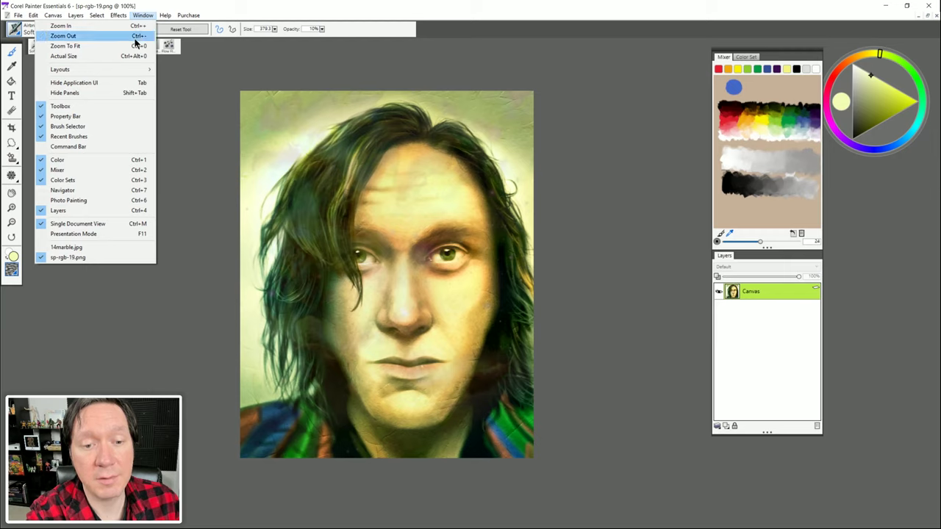
Step: Turn off Single Document View, bring the portrait's floating window to the front, and turn the single view back on
mouse_move(134, 70)
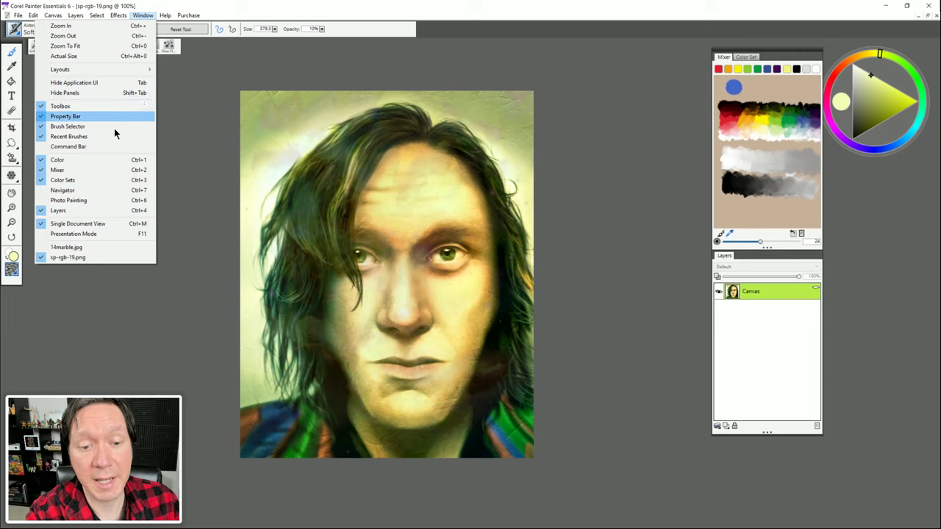
click(93, 224)
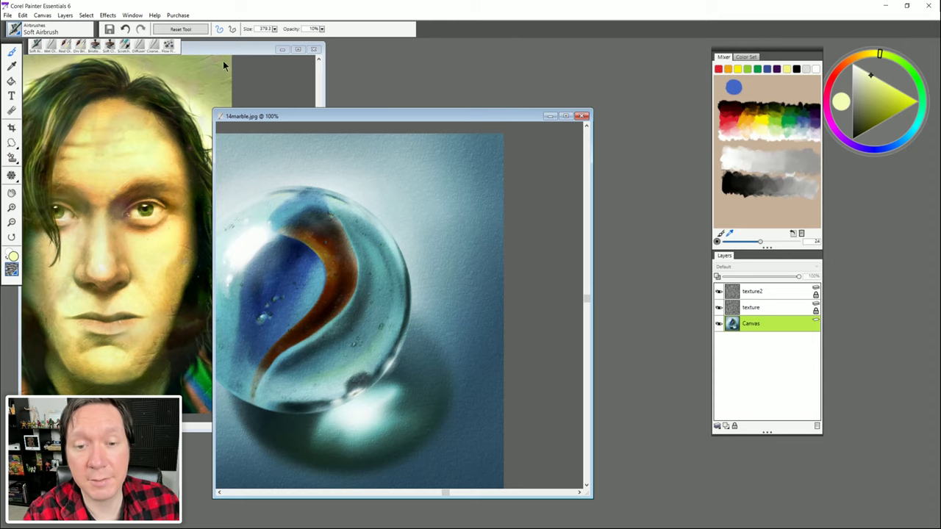
click(205, 45)
click(132, 15)
click(93, 224)
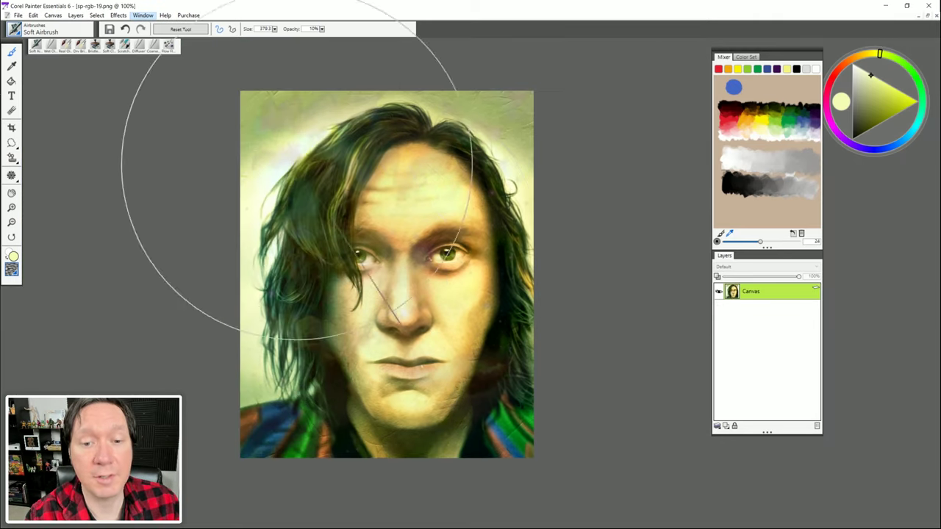
Step: Show the portrait in Presentation Mode, accepting the mode change, and return to the normal workspace
click(144, 16)
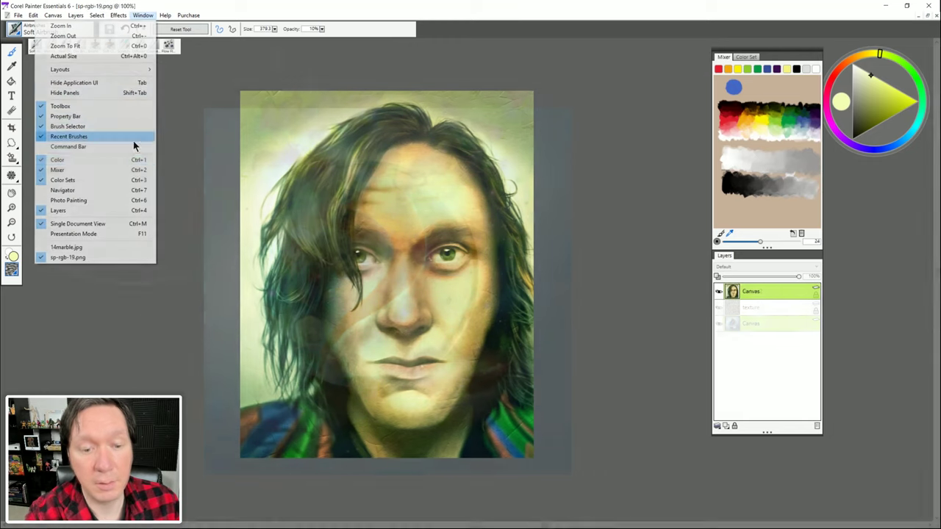
click(122, 233)
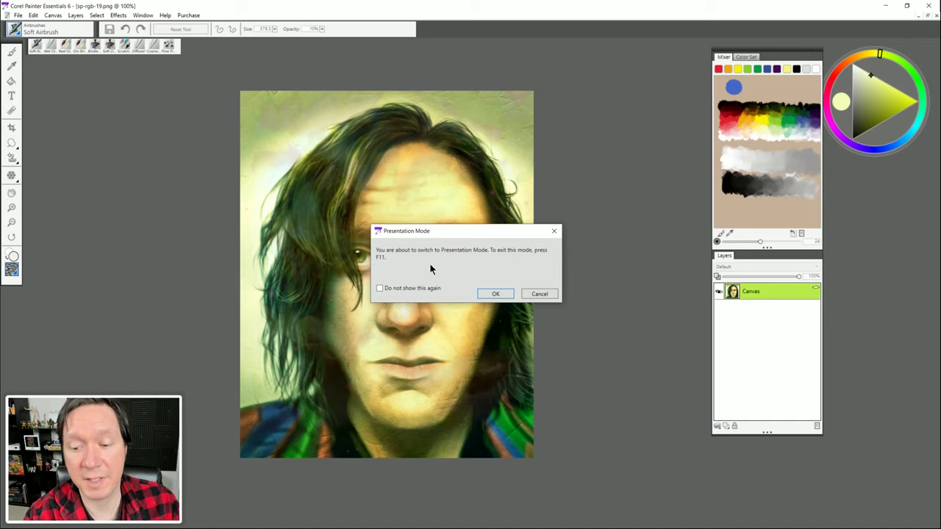
click(497, 294)
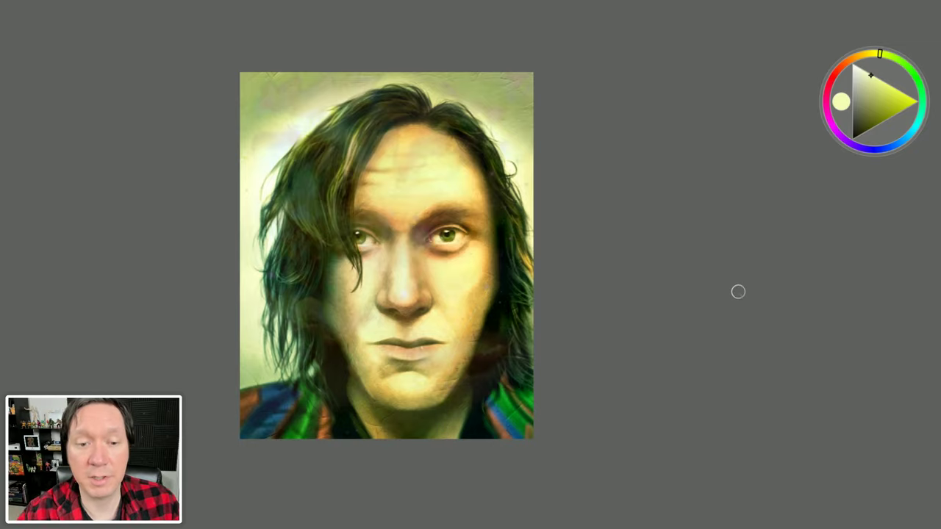
key(Escape)
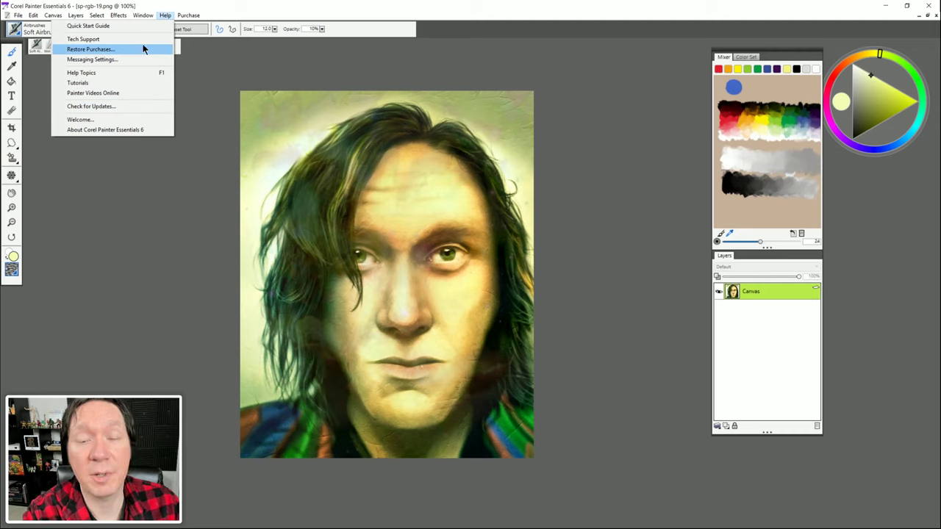
mouse_move(188, 17)
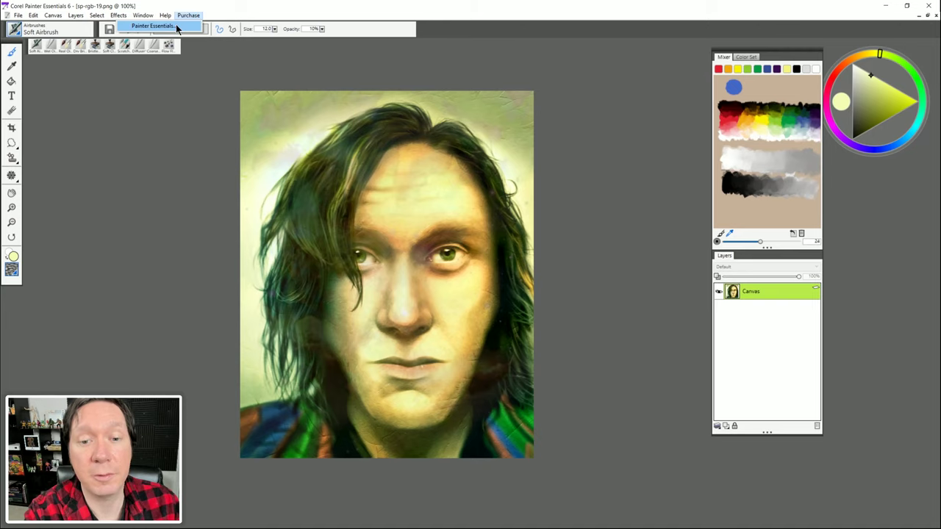
click(209, 15)
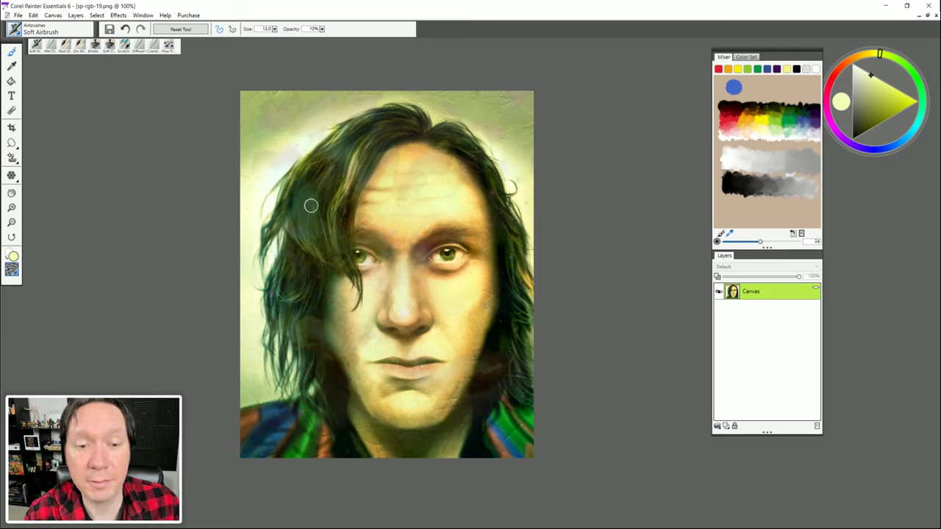
Step: Create a new white image 14 inches wide and 11 inches high at 150 pixels per inch
click(18, 15)
click(20, 27)
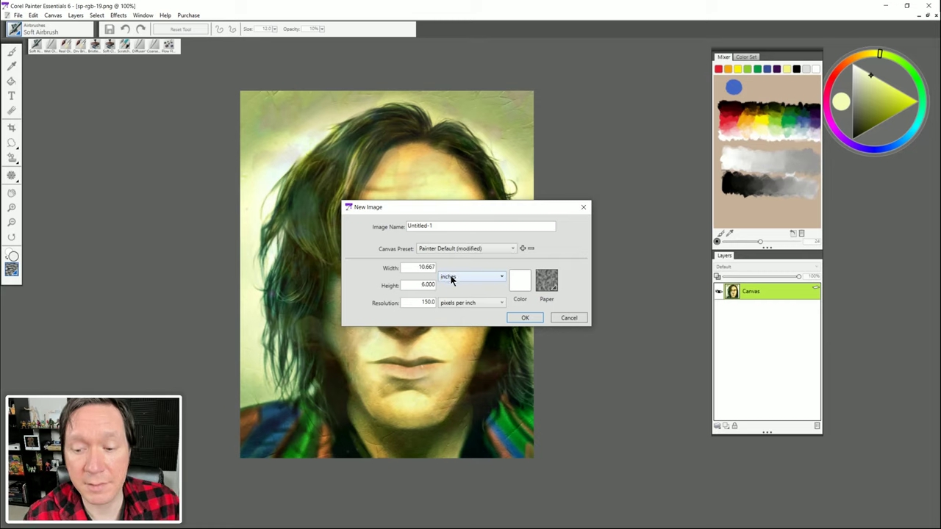
scroll(449, 276, down, 1)
drag(415, 267, 443, 268)
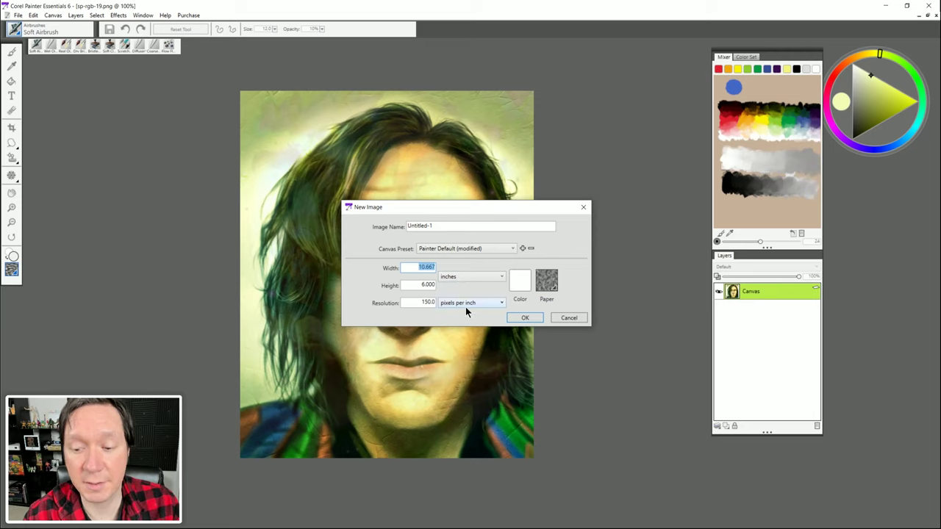
text(14)
key(Tab)
text(11)
click(434, 271)
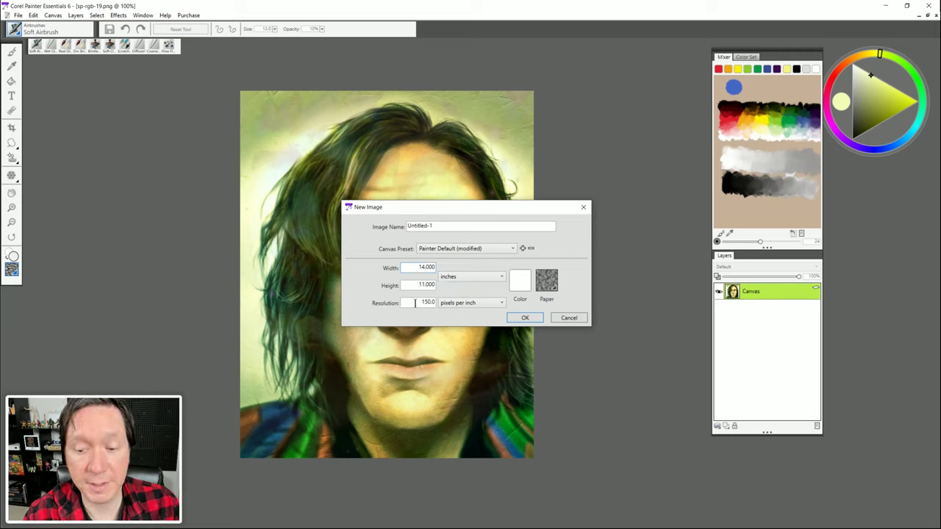
click(422, 302)
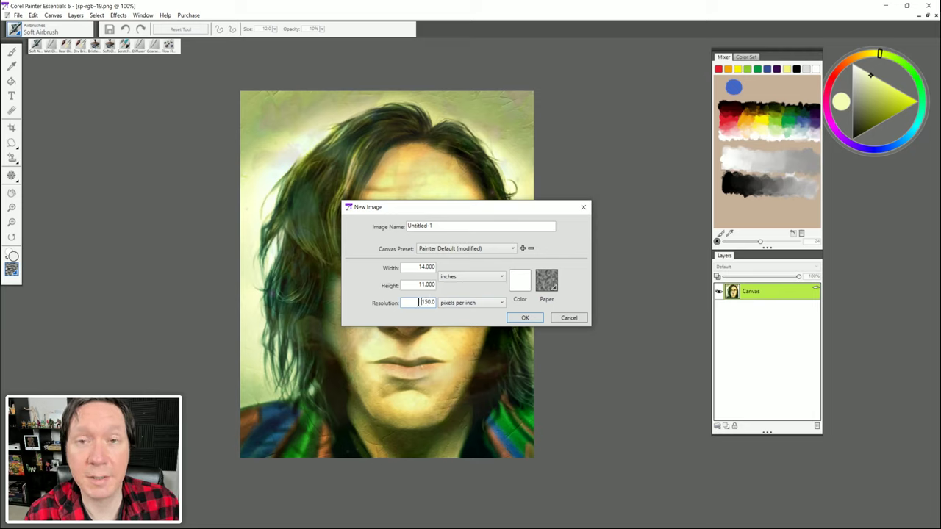
drag(419, 302, 435, 302)
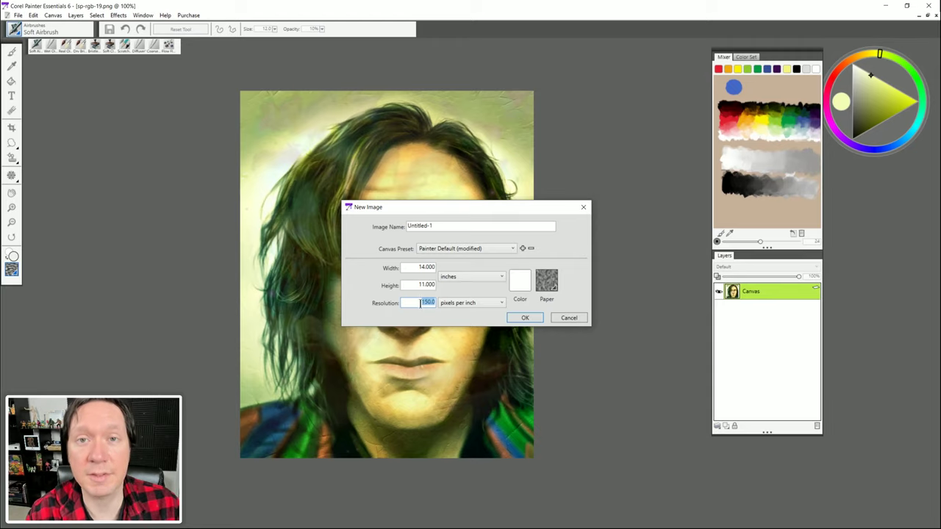
click(526, 317)
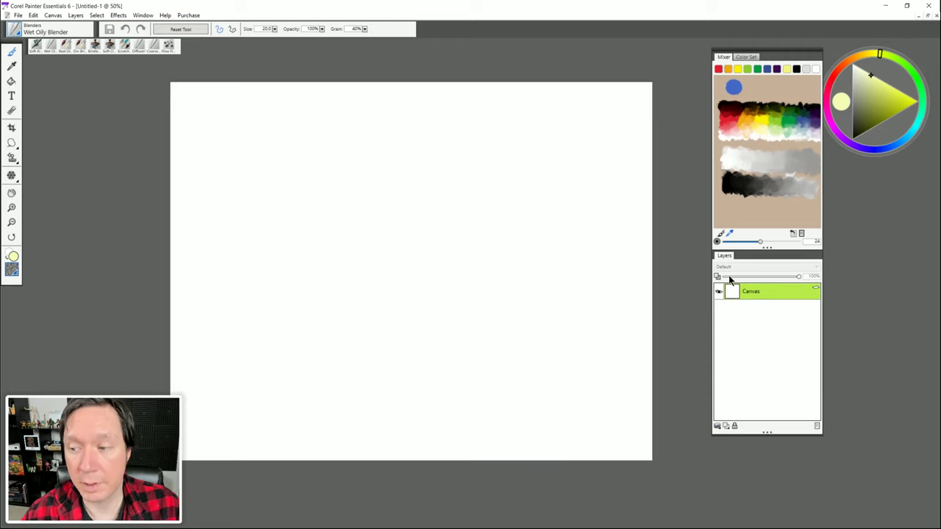
Step: Collapse the Mixer palette and move the palette group with Layers to just below the color wheel
click(725, 58)
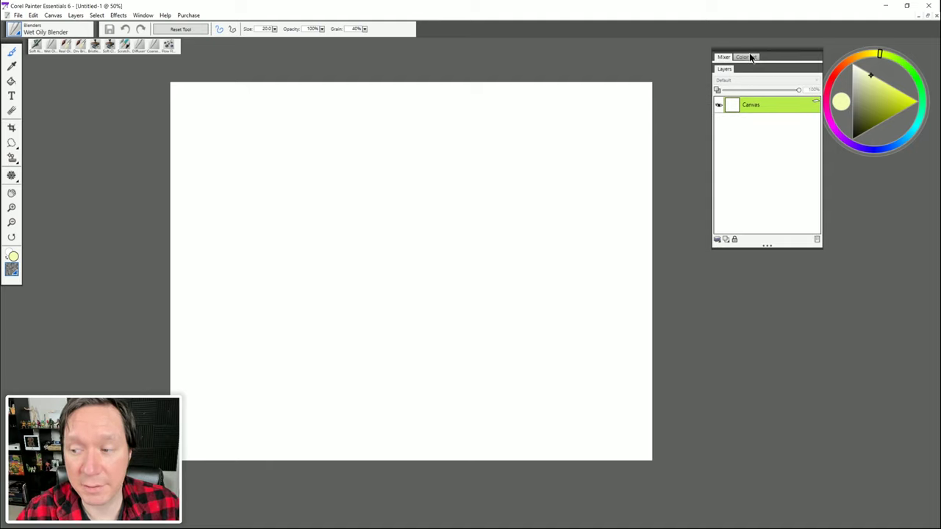
drag(774, 52, 852, 162)
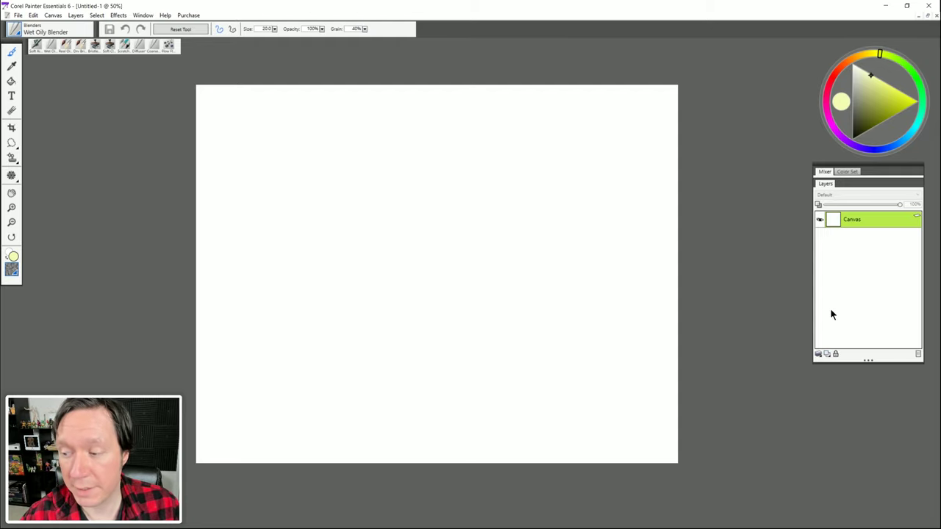
Step: Choose a light beige and fill the canvas with the current color at 100% opacity
click(858, 79)
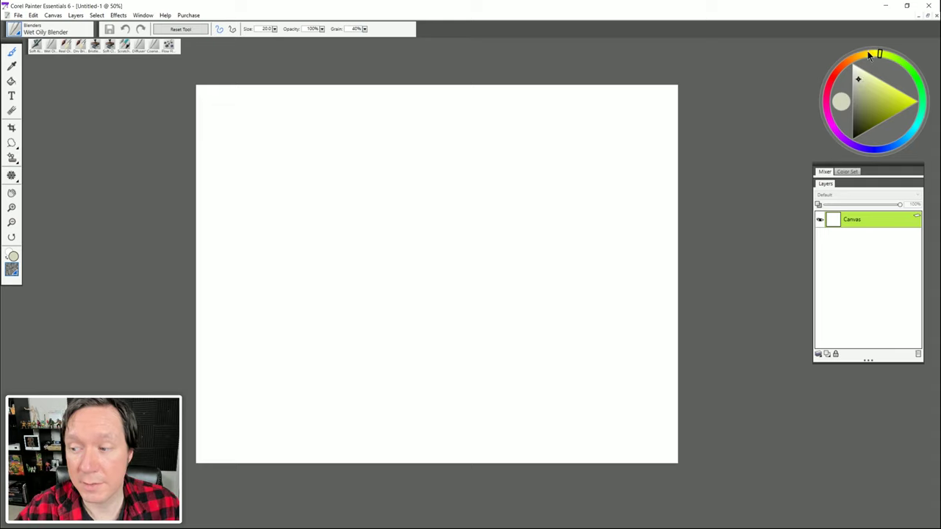
click(866, 55)
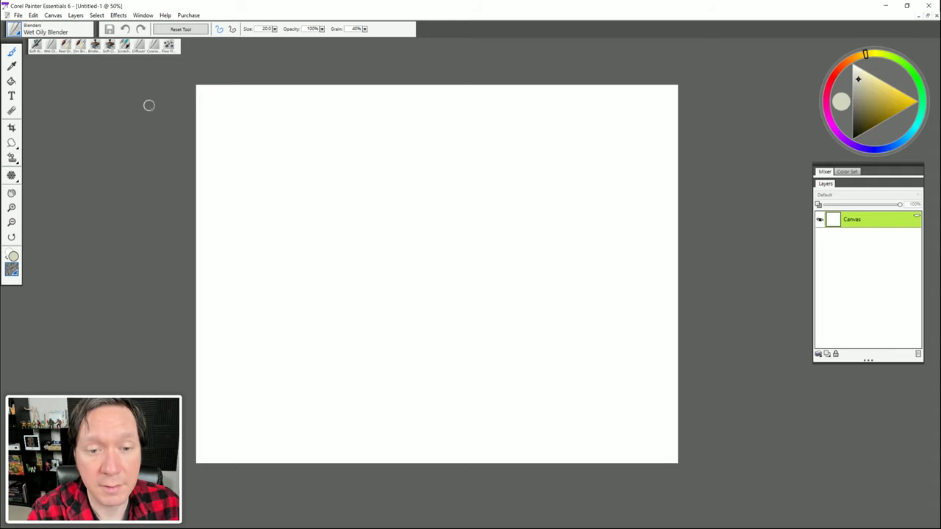
click(118, 15)
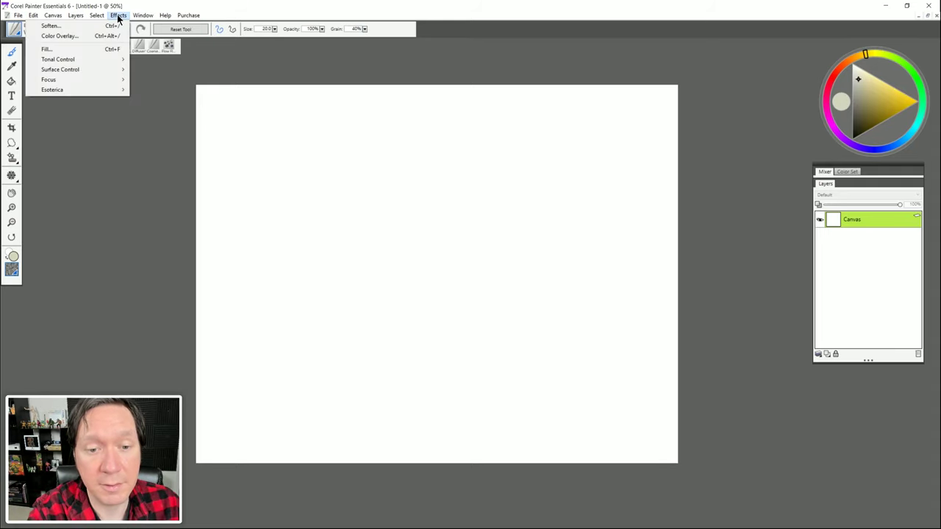
click(95, 50)
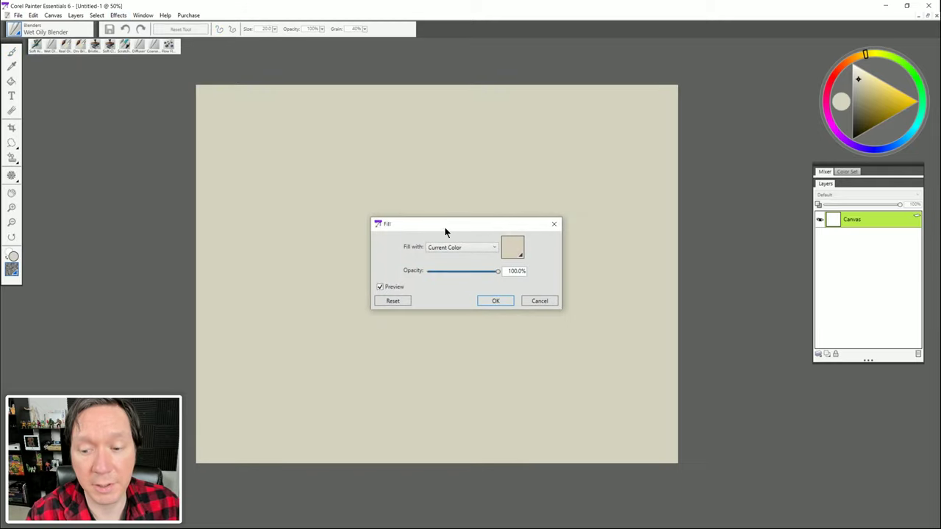
click(499, 302)
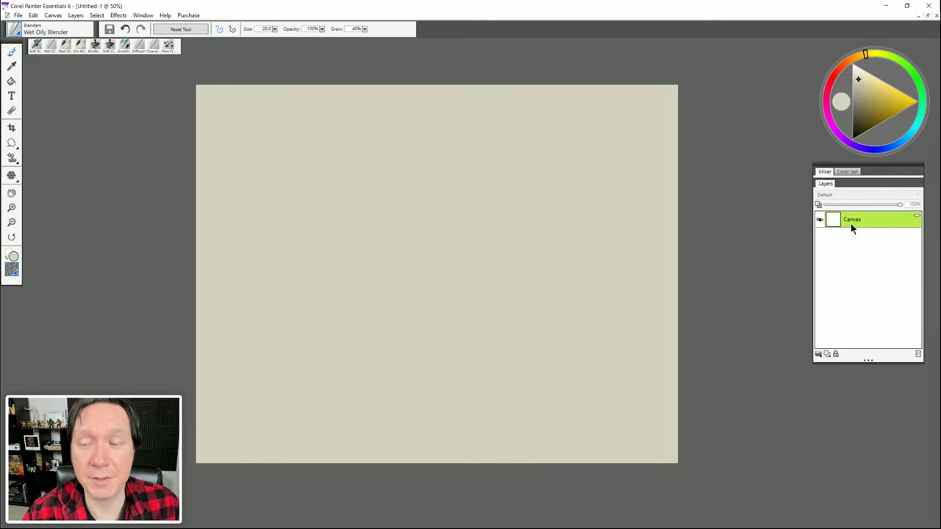
Step: Add a new layer above the canvas and name it apple
click(828, 354)
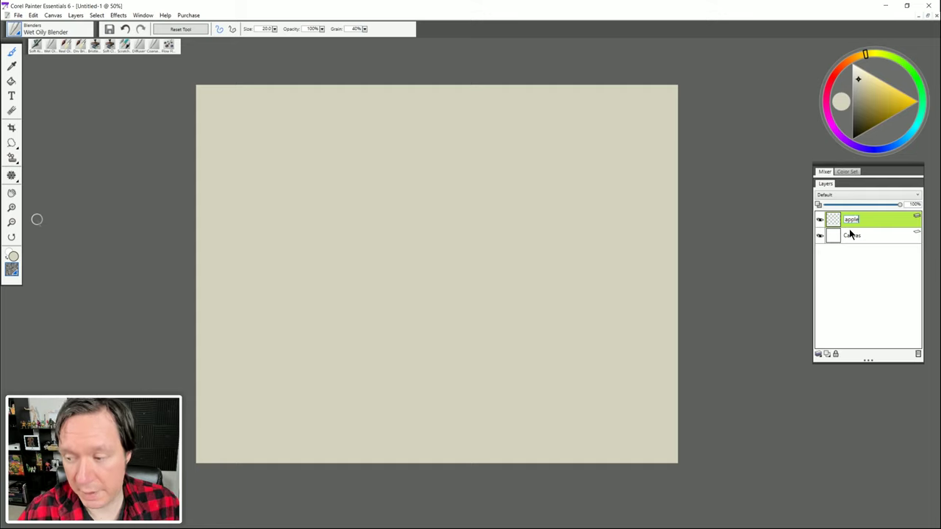
key(Return)
Step: Paint an apple outline in dark red on the apple layer with the Acrylics & Oils Real Oils Filbert brush
click(833, 75)
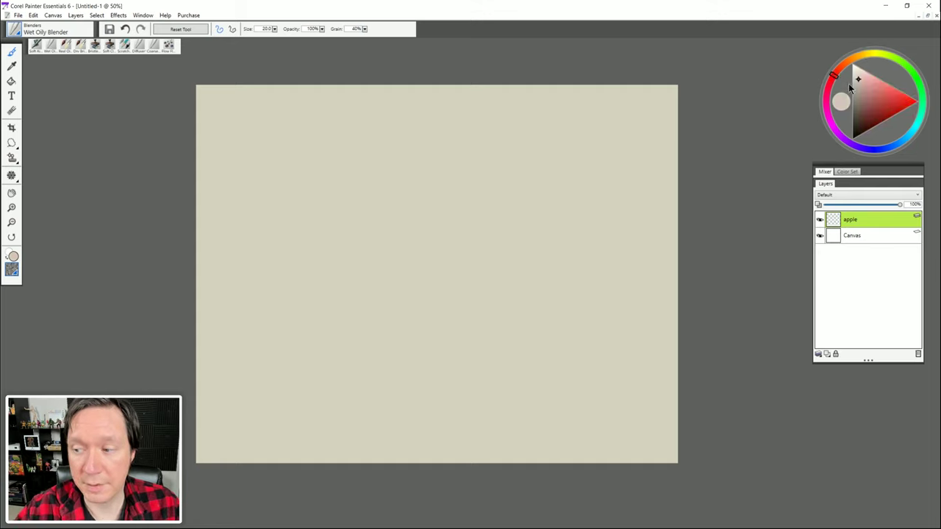
click(882, 121)
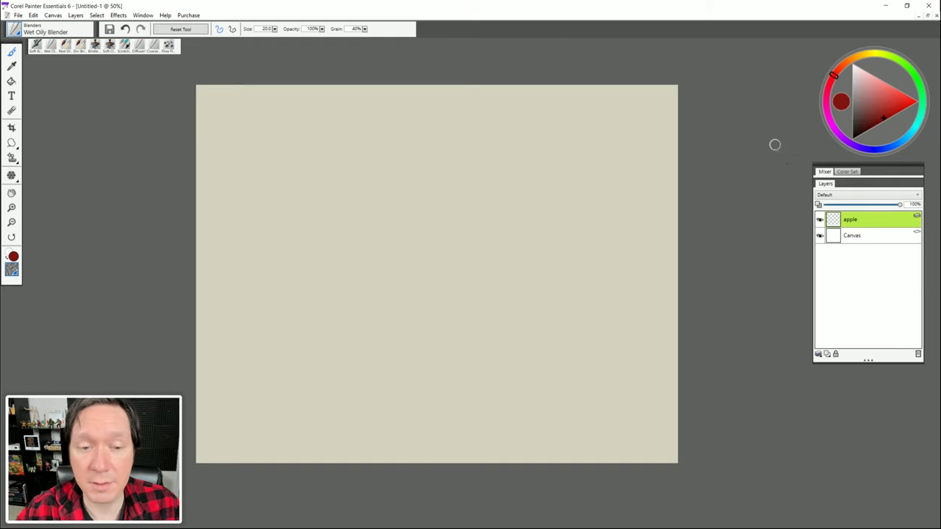
click(14, 29)
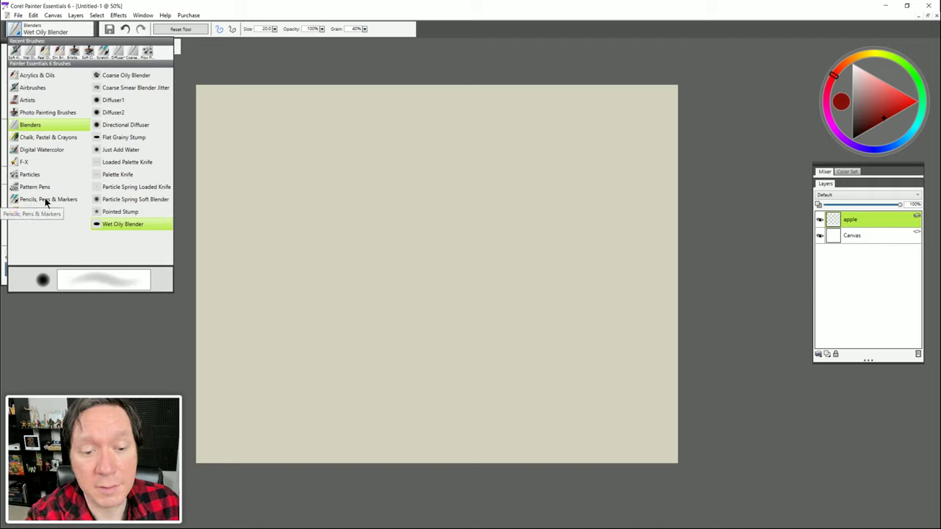
click(44, 76)
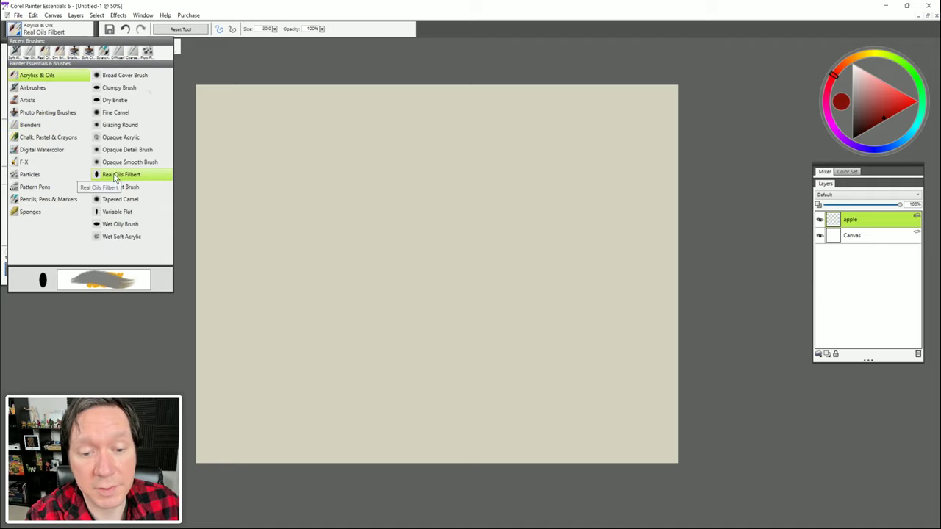
click(122, 175)
mouse_move(386, 191)
mouse_down()
mouse_move(327, 257)
mouse_move(324, 287)
mouse_move(359, 318)
mouse_move(408, 196)
mouse_move(433, 186)
mouse_move(485, 201)
mouse_move(491, 237)
mouse_up()
mouse_move(330, 269)
mouse_down()
mouse_move(378, 339)
mouse_move(440, 346)
mouse_up()
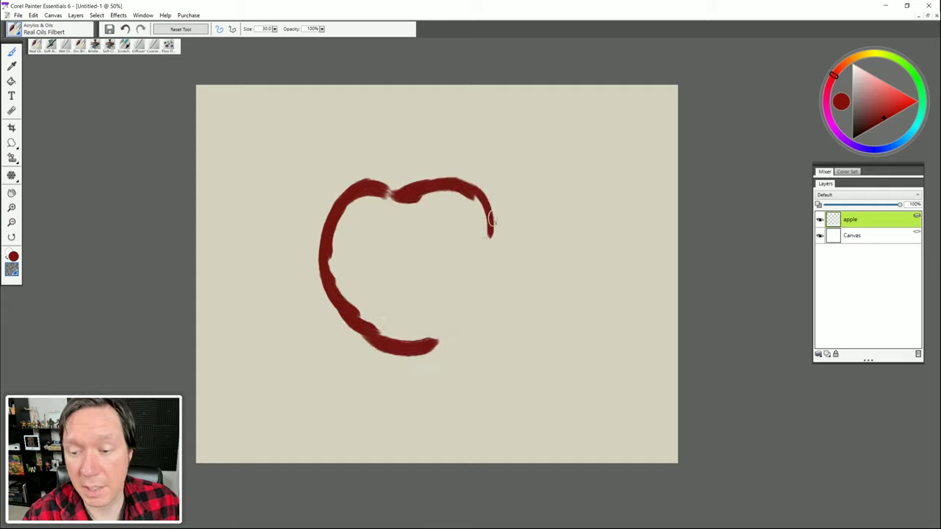
mouse_move(489, 215)
mouse_down()
mouse_move(480, 311)
mouse_move(432, 344)
mouse_move(397, 342)
mouse_up()
Step: Fill in the apple outline with solid dark red, enlarging the brush to 66.5
mouse_move(381, 200)
mouse_down()
mouse_move(360, 204)
mouse_move(343, 256)
mouse_move(397, 319)
mouse_move(441, 311)
mouse_move(466, 213)
mouse_move(392, 220)
mouse_move(478, 227)
mouse_move(470, 249)
mouse_up()
key(bracketright)
key(bracketright)
key(bracketright)
key(bracketleft)
mouse_move(407, 236)
mouse_down()
mouse_move(415, 257)
mouse_move(420, 279)
mouse_move(452, 274)
mouse_move(473, 253)
mouse_move(472, 288)
mouse_up()
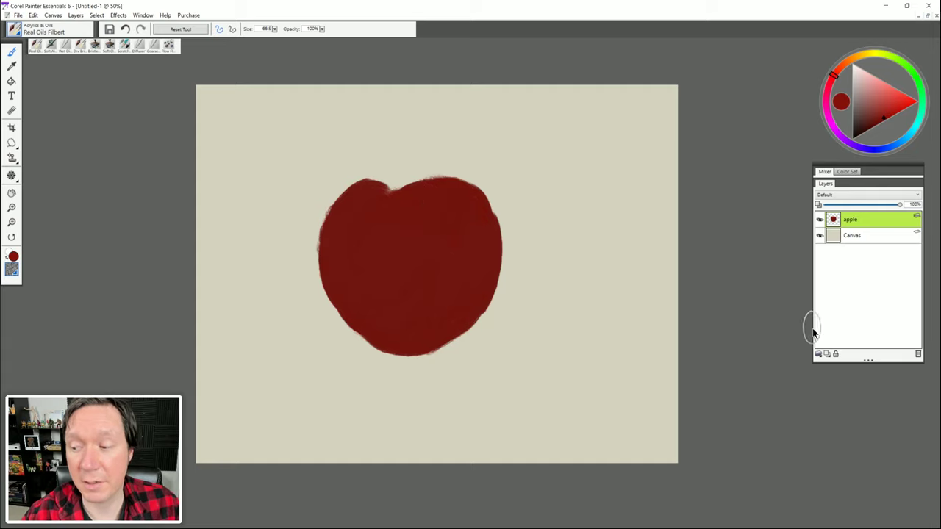
Step: Select the apple layer's content and shade it with lighter red on its right side and dark red along its lower-left edge
right_click(857, 219)
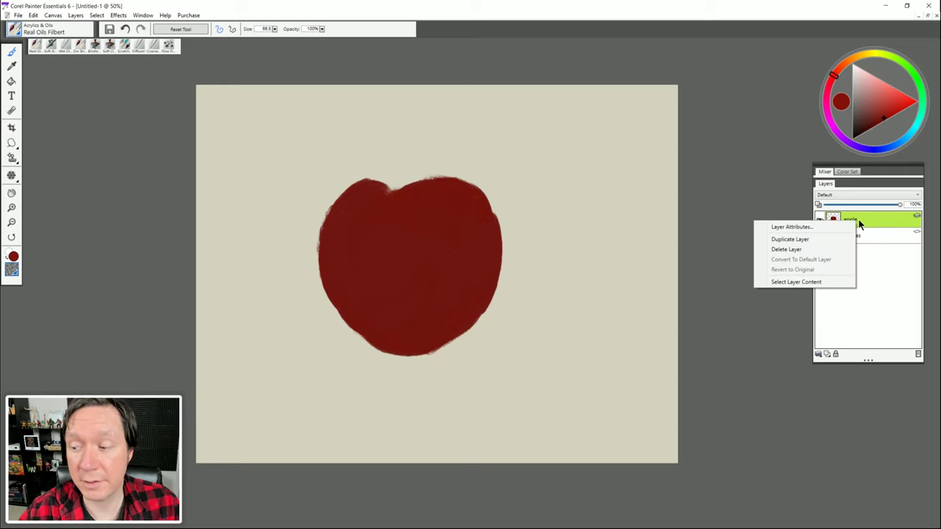
click(796, 283)
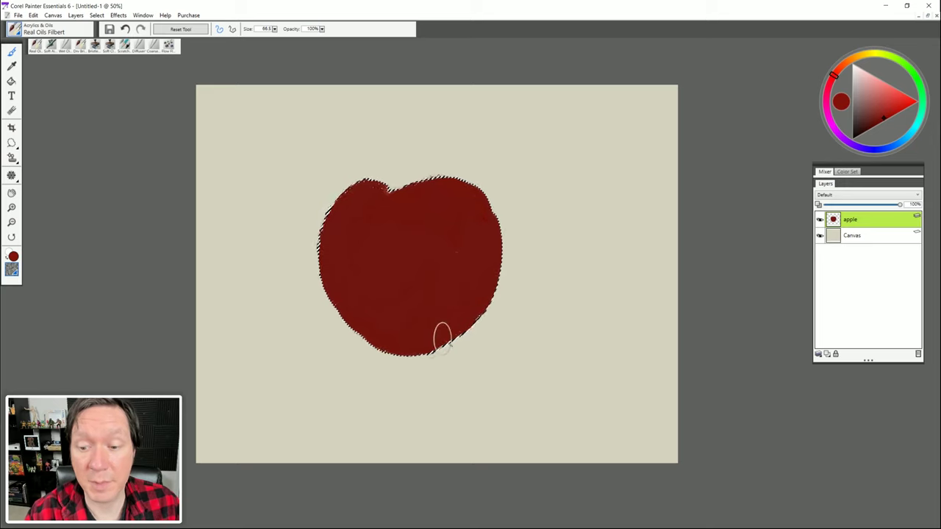
click(889, 111)
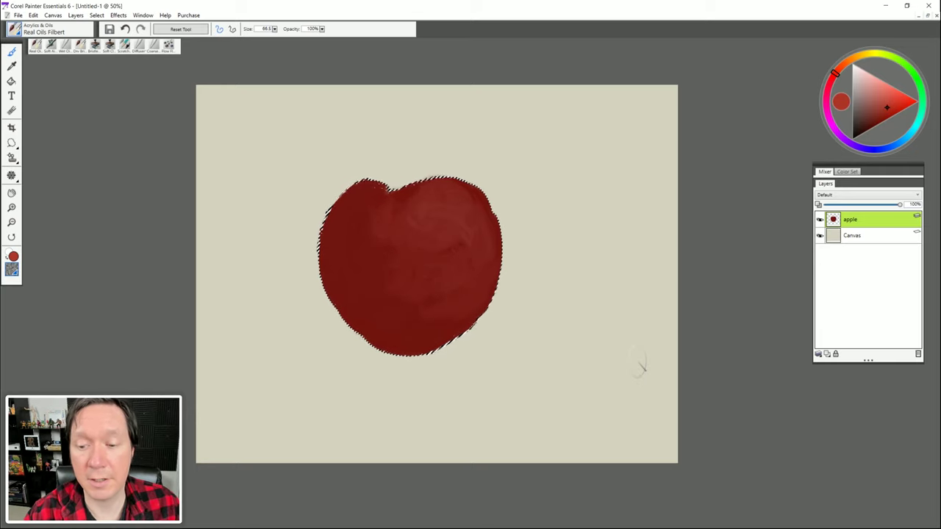
alt+click(344, 279)
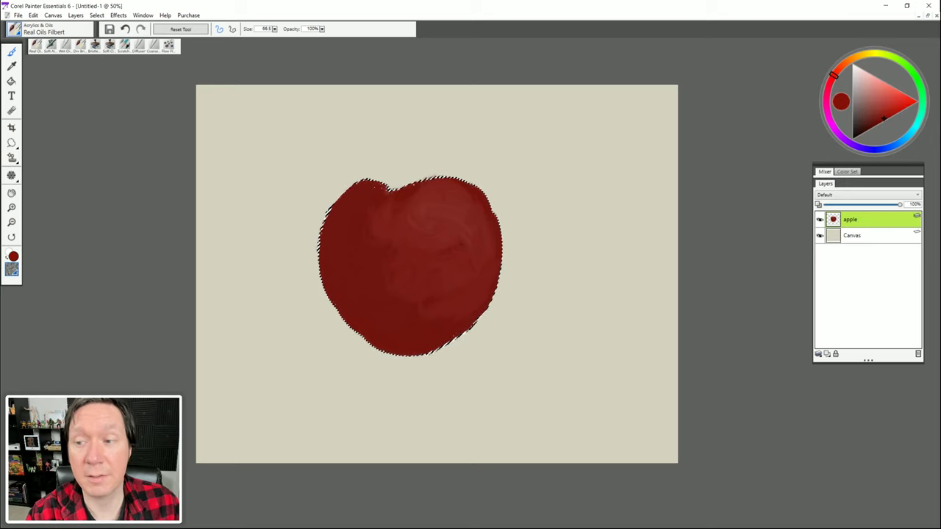
click(877, 124)
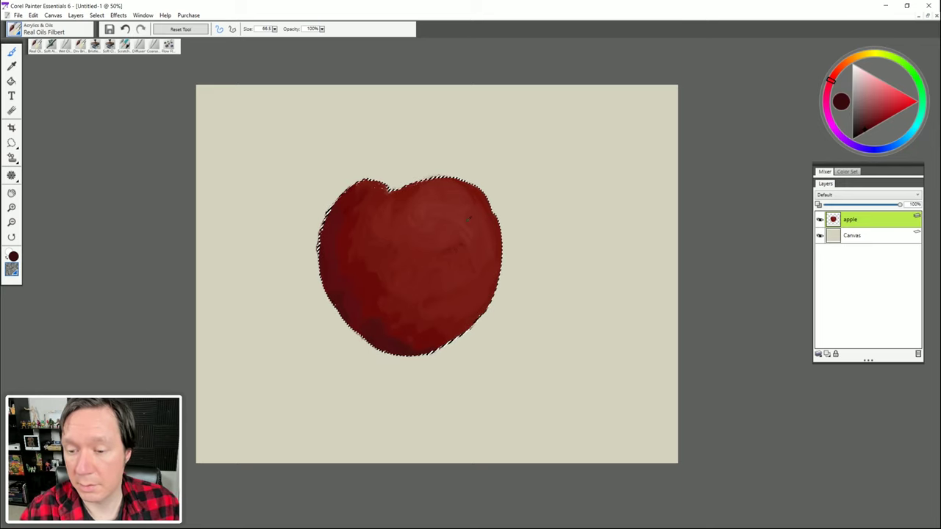
Step: Build a highlight on the apple's upper right from orange-red to pale pink, reducing the brush size to 8.9
click(895, 101)
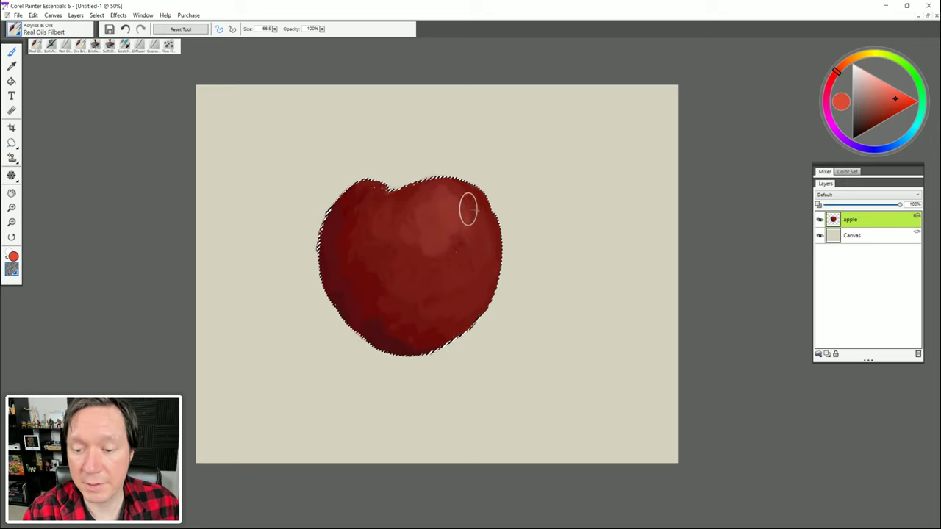
click(882, 81)
key(bracketleft)
key(bracketleft)
key(bracketleft)
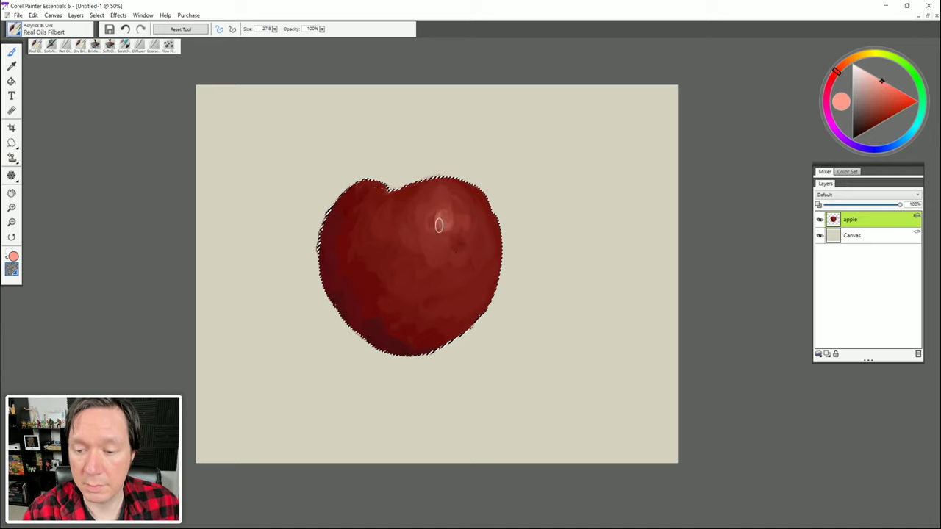
drag(869, 81, 857, 68)
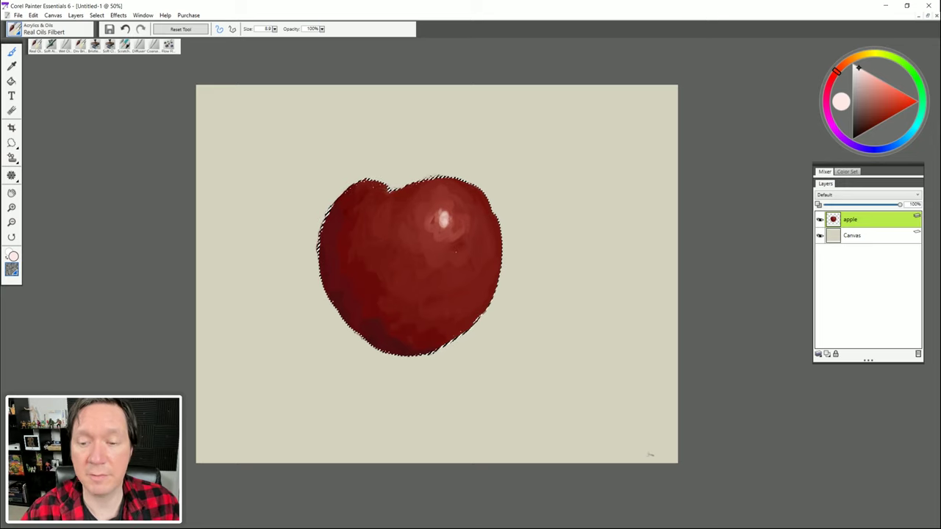
Step: Blend the apple's shading and highlight with the Coarse Oily Blender at size 64.1
click(14, 29)
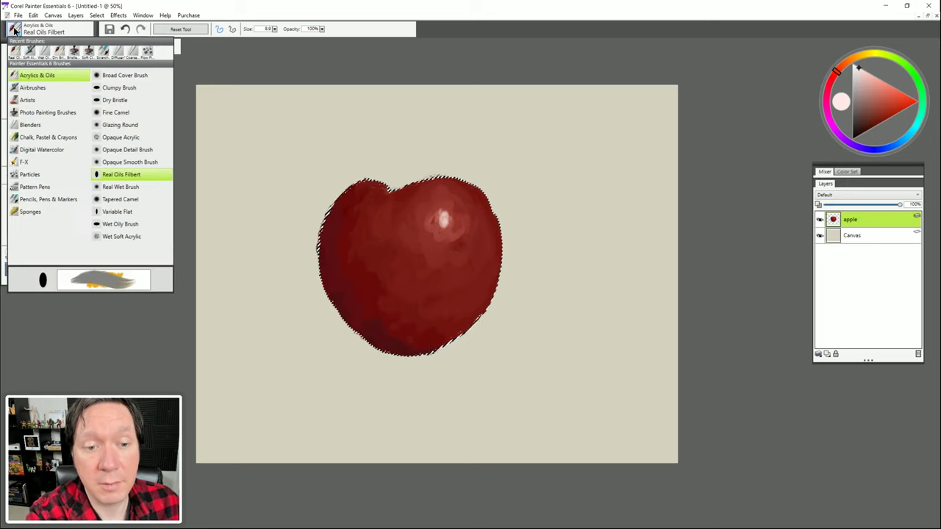
click(35, 126)
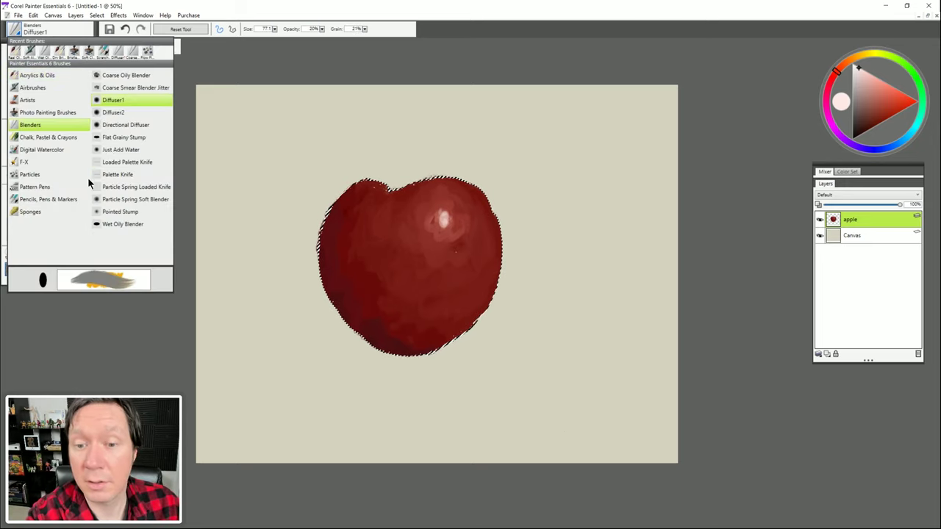
click(132, 76)
key(bracketright)
key(bracketright)
key(bracketright)
key(bracketright)
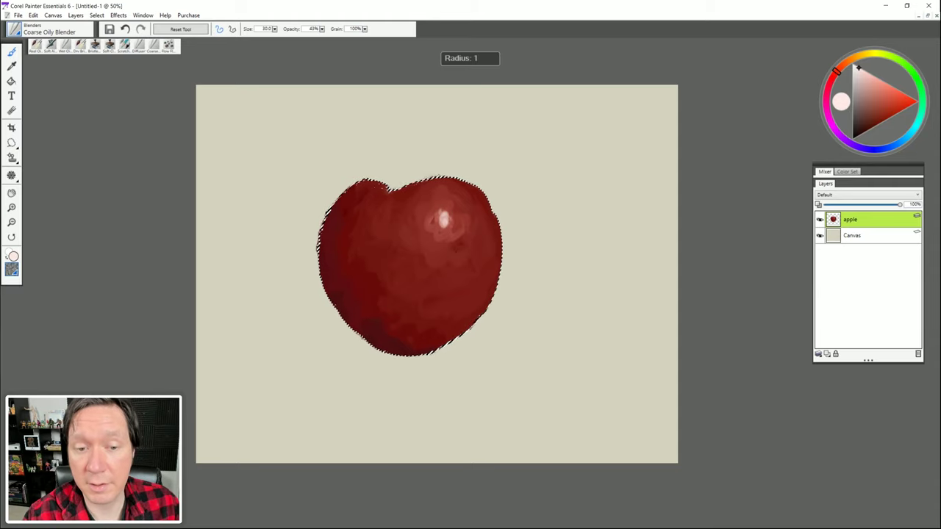
drag(461, 224, 449, 212)
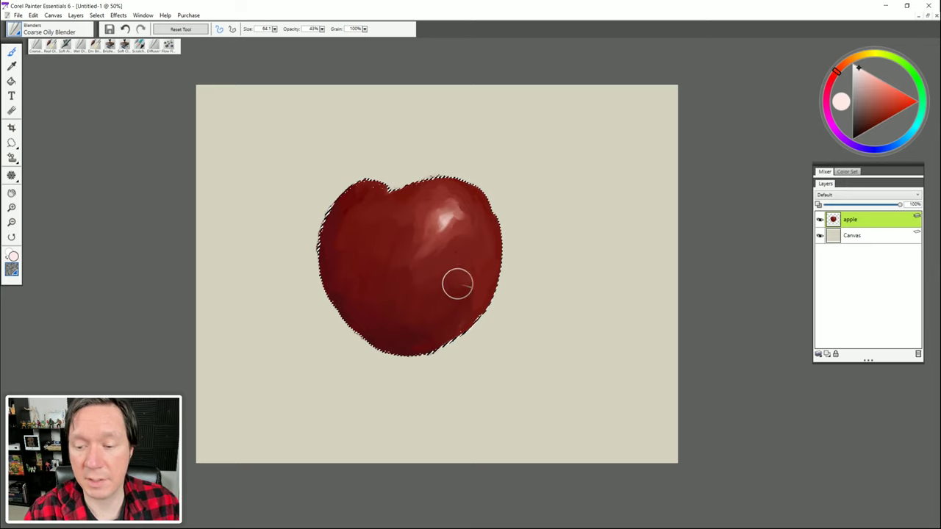
Step: Airbrush the sampled background beige onto the apple's left and lower-right edges with the Soft Airbrush at size 230, and clear the selection
click(36, 32)
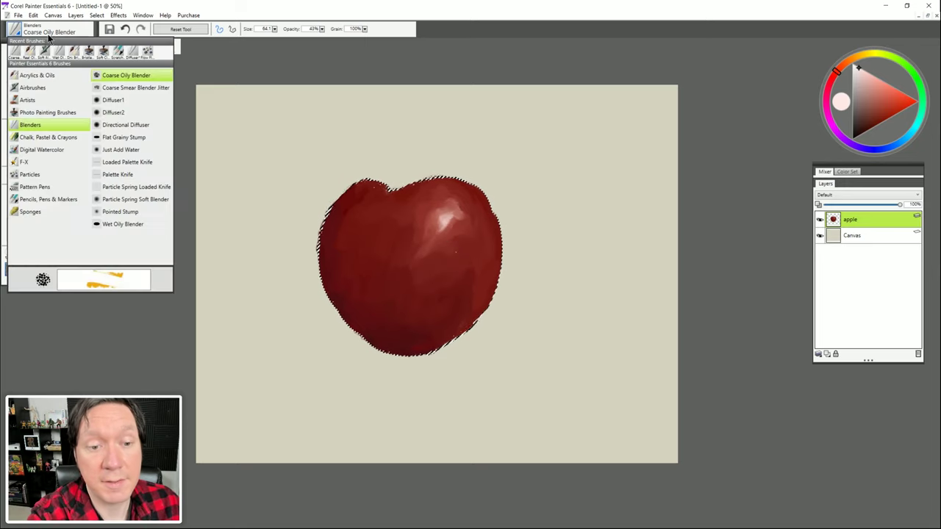
click(49, 87)
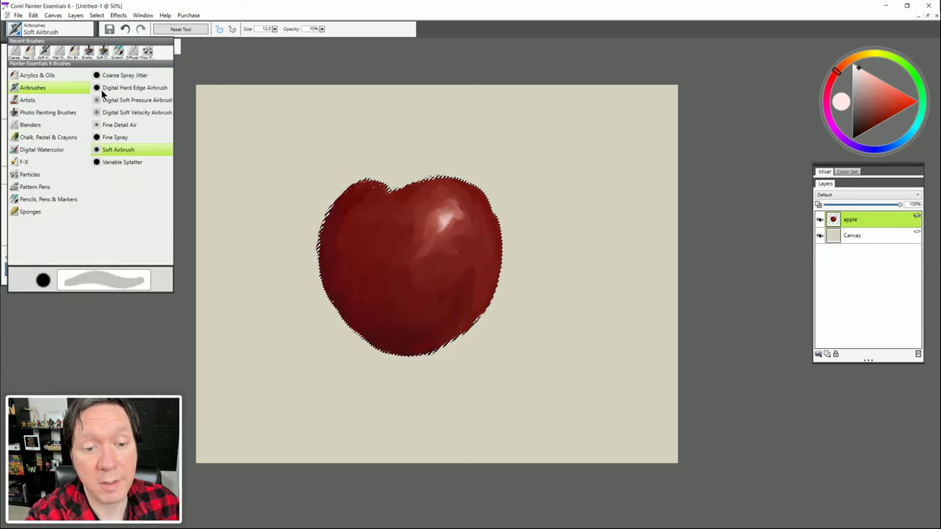
click(122, 152)
alt+click(266, 204)
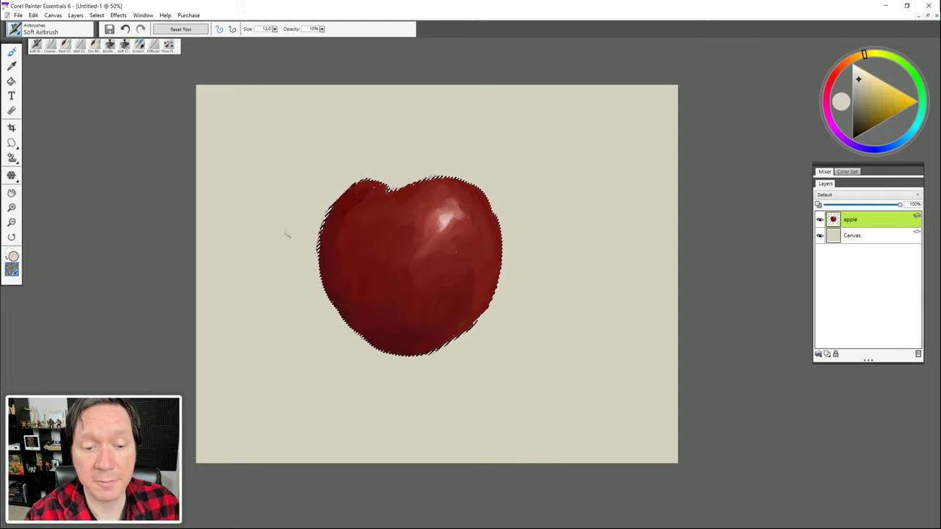
drag(268, 246, 309, 274)
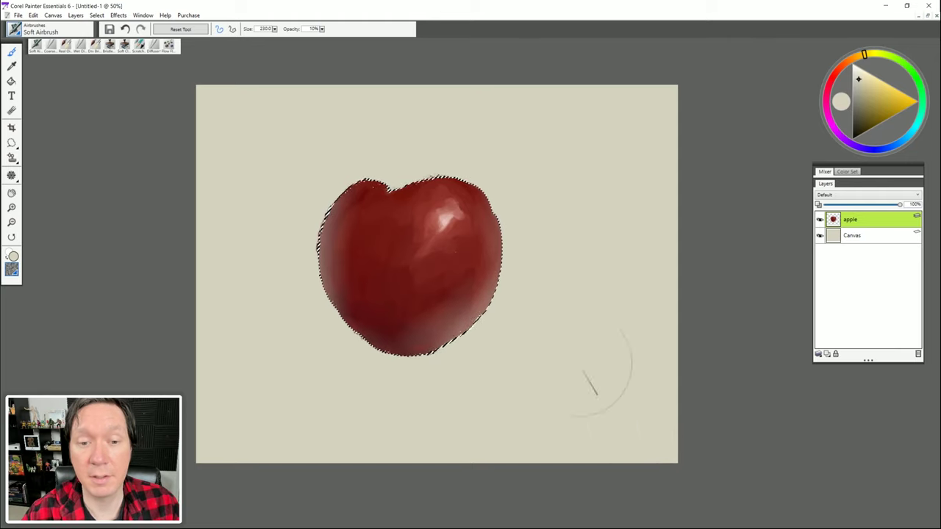
click(95, 17)
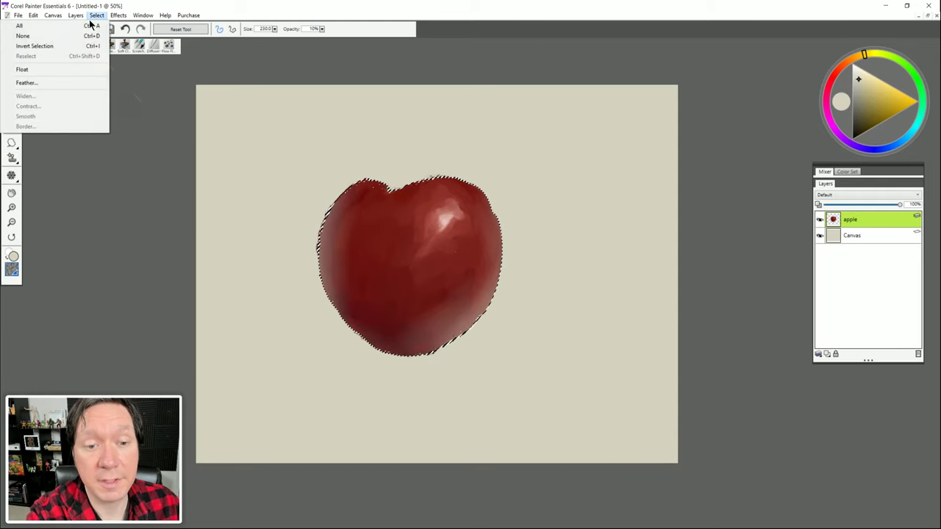
click(36, 35)
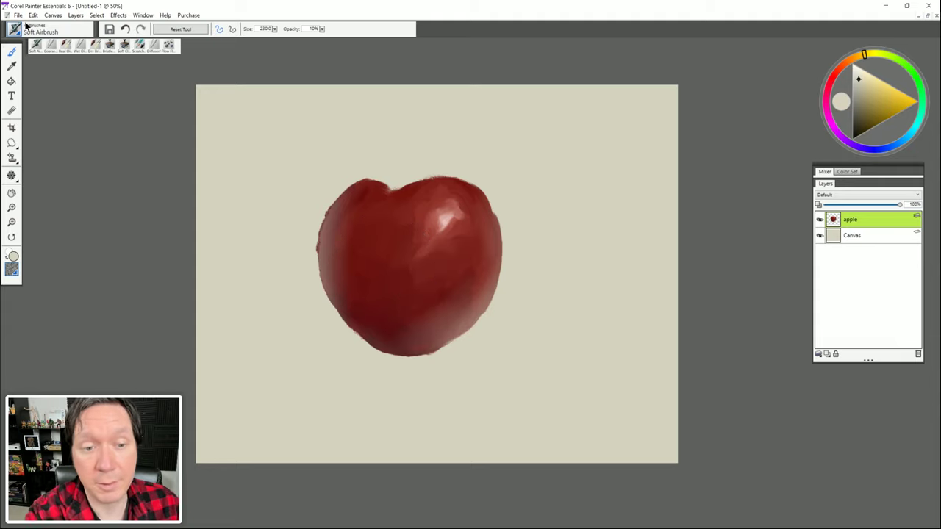
Step: Darken the dip at the apple's top with a sampled dark red, using the Real Oils Filbert brush at size 13.4
click(66, 46)
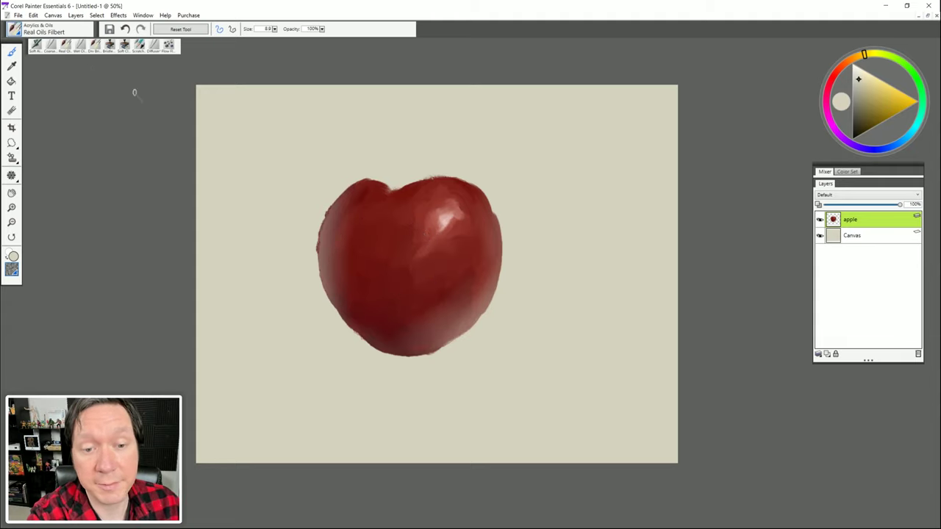
alt+click(361, 272)
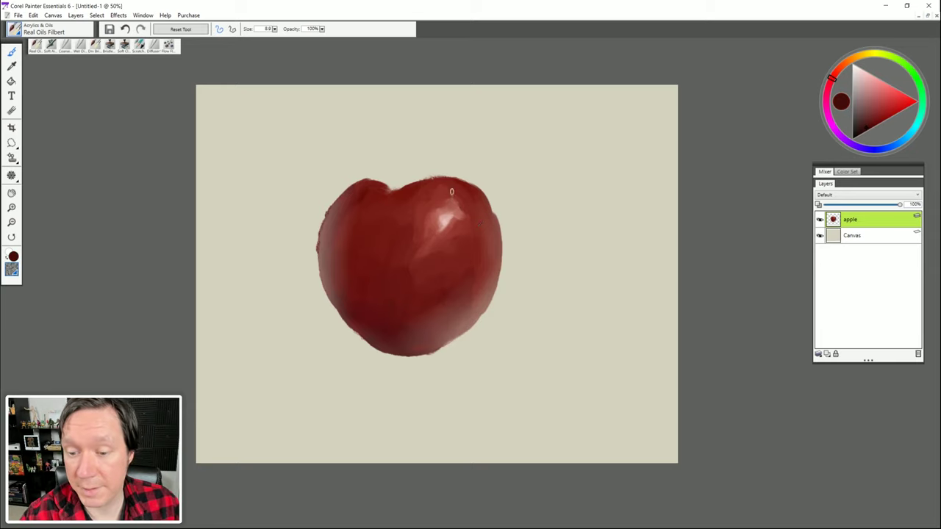
key(bracketright)
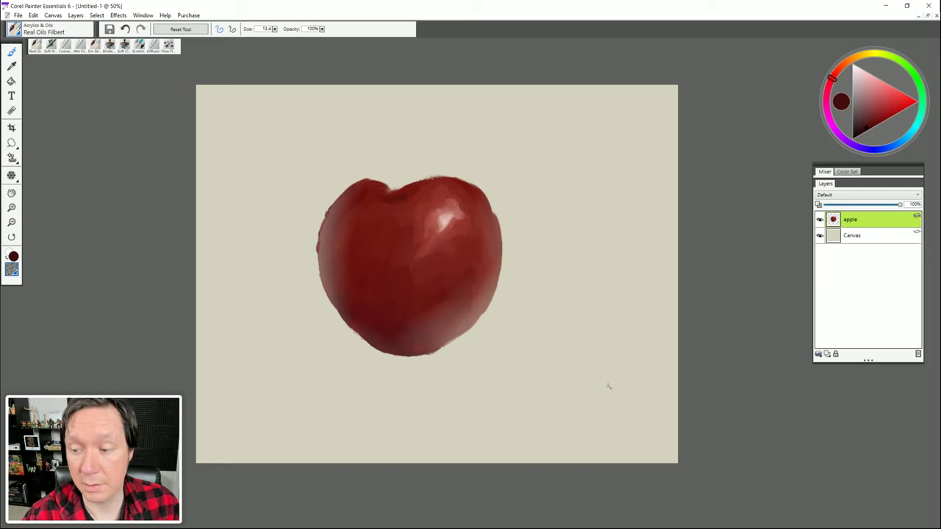
Step: Add a layer named stem and paint a thin, near-black stem rising from the dip at the apple's top
click(826, 353)
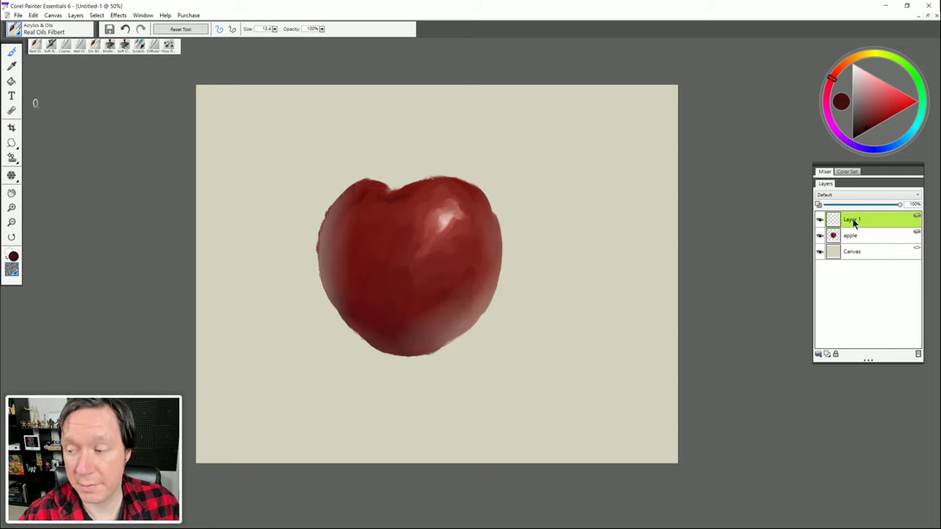
text(stem)
key(Return)
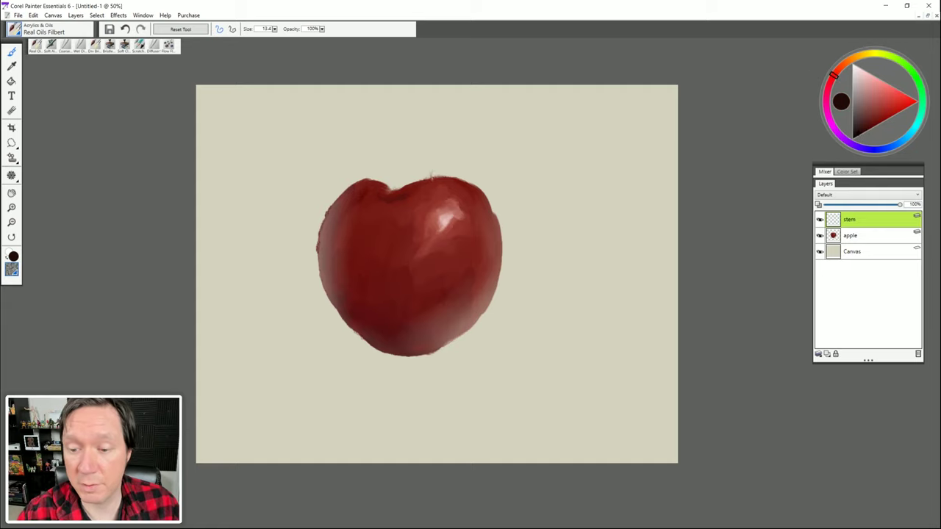
mouse_move(394, 190)
mouse_down()
mouse_move(392, 154)
mouse_move(397, 201)
mouse_move(382, 204)
mouse_up()
key(n)
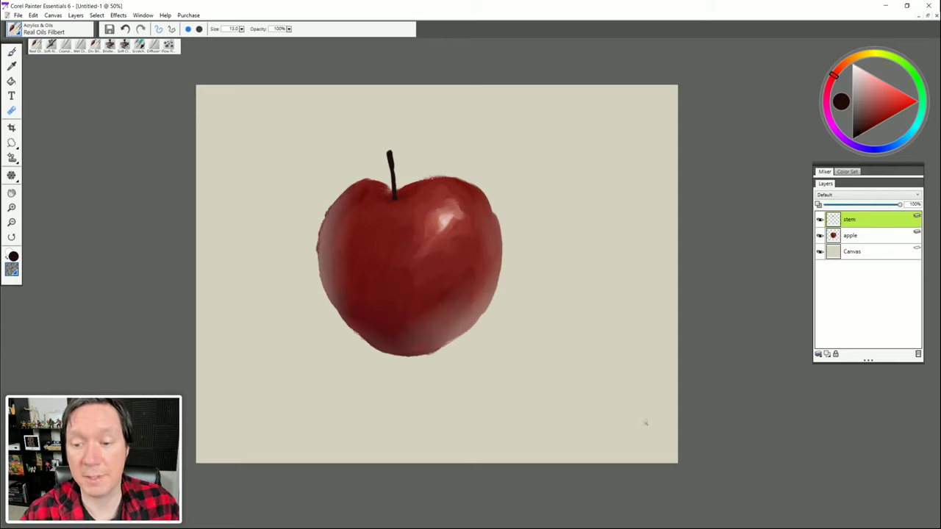
Step: Select the stem layer's content and paint the stem's tip from olive to brighter yellow-green with the Real Oils Filbert brush
right_click(858, 221)
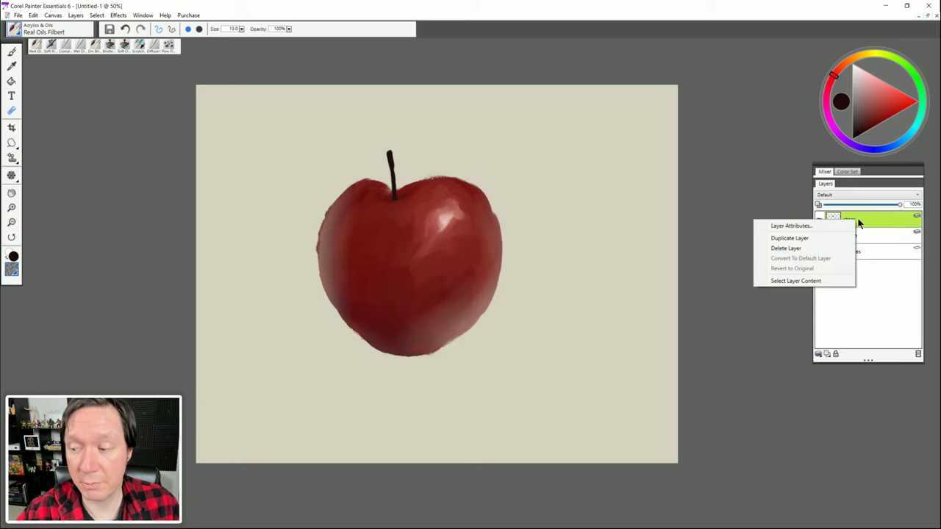
click(795, 281)
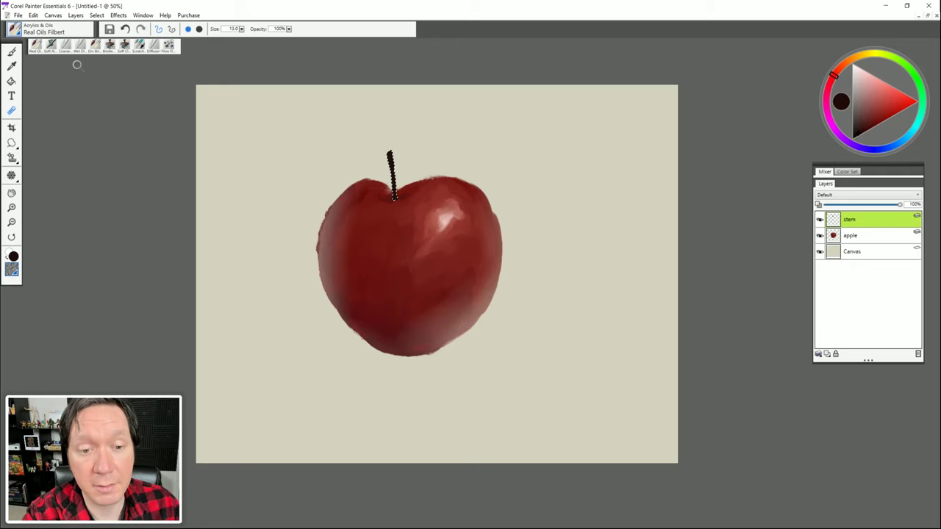
click(11, 51)
click(881, 55)
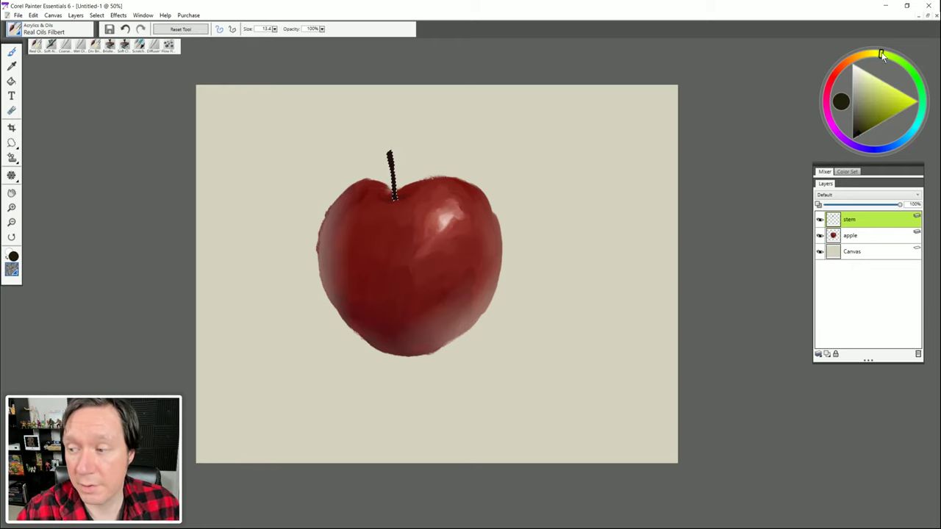
drag(869, 98, 880, 114)
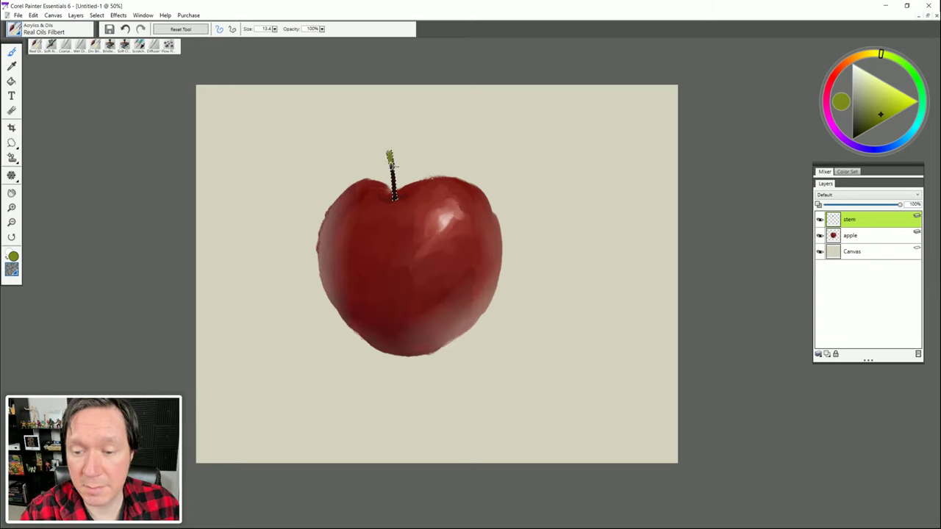
click(894, 109)
click(887, 56)
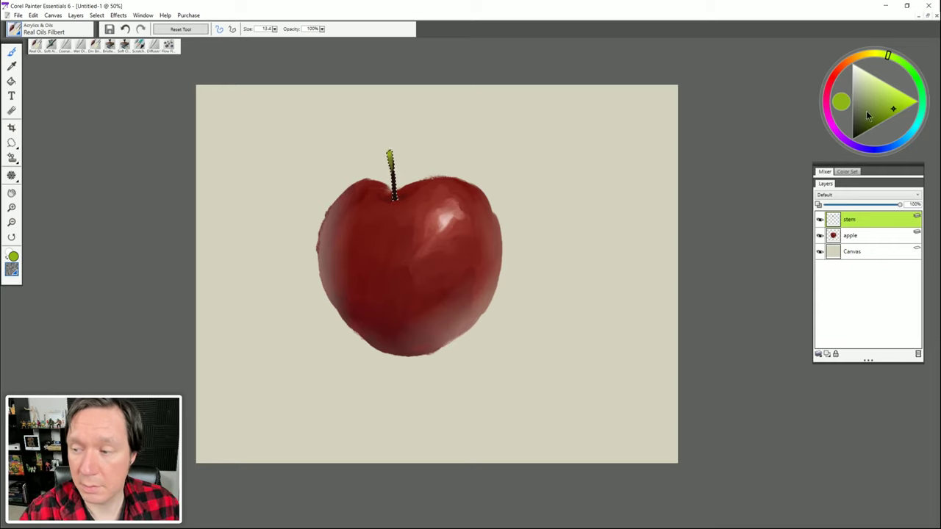
Step: Shade the stem with a near-black orange-brown and clear the selection
drag(858, 115, 857, 137)
click(840, 67)
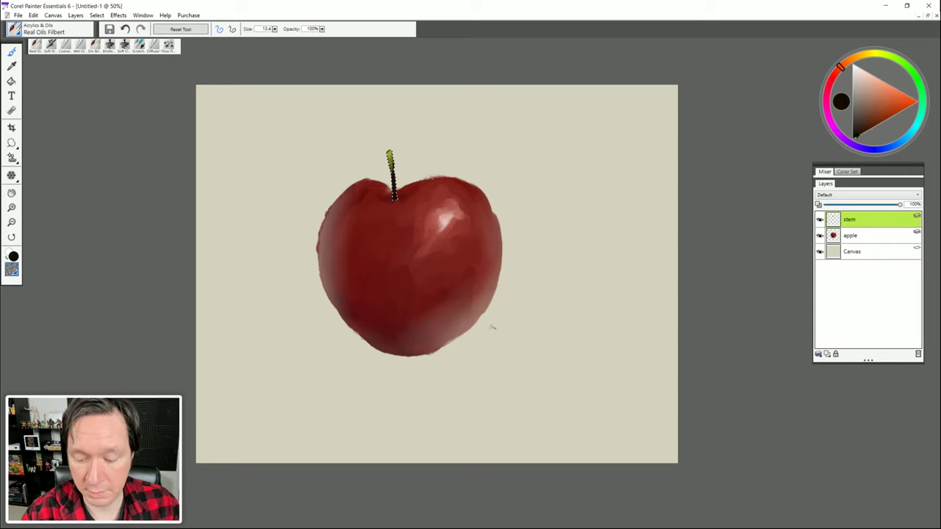
key(ctrl+d)
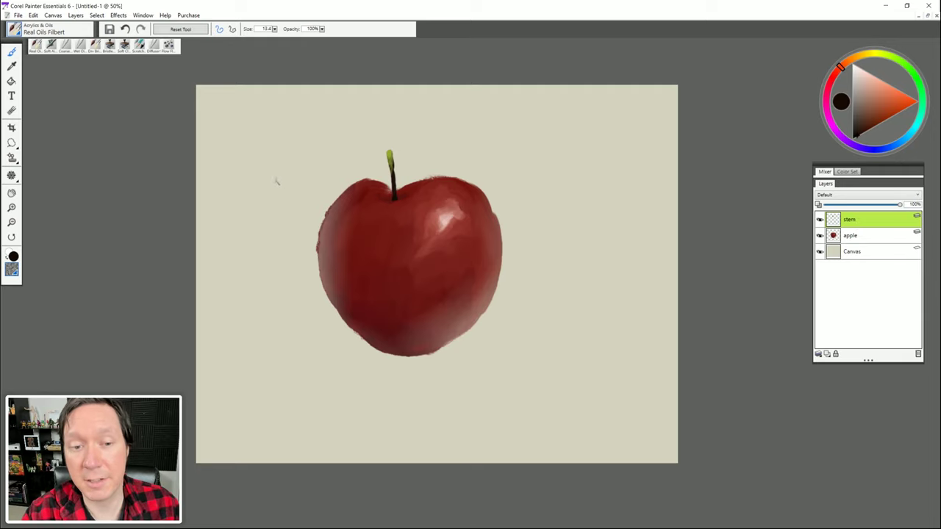
Step: Save the painting in the Pictures folder as apple in the Painter RIFF format
click(18, 15)
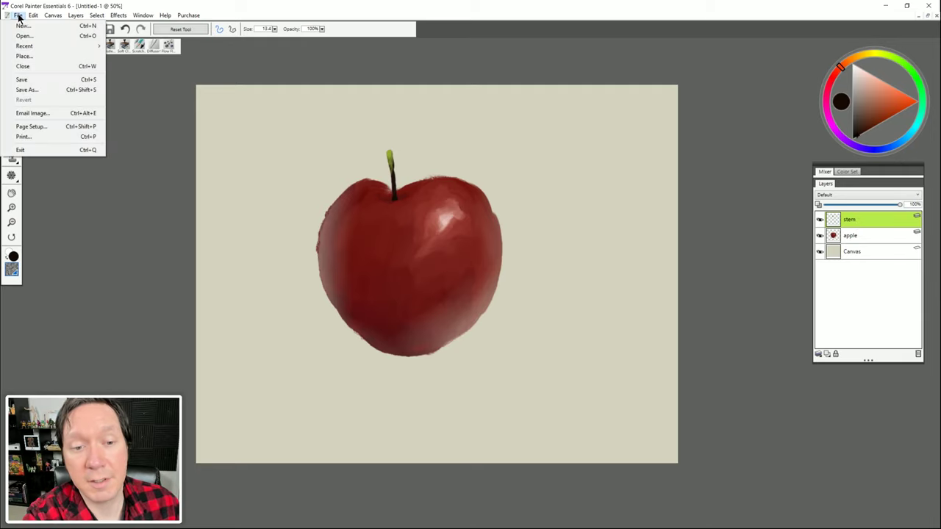
click(31, 92)
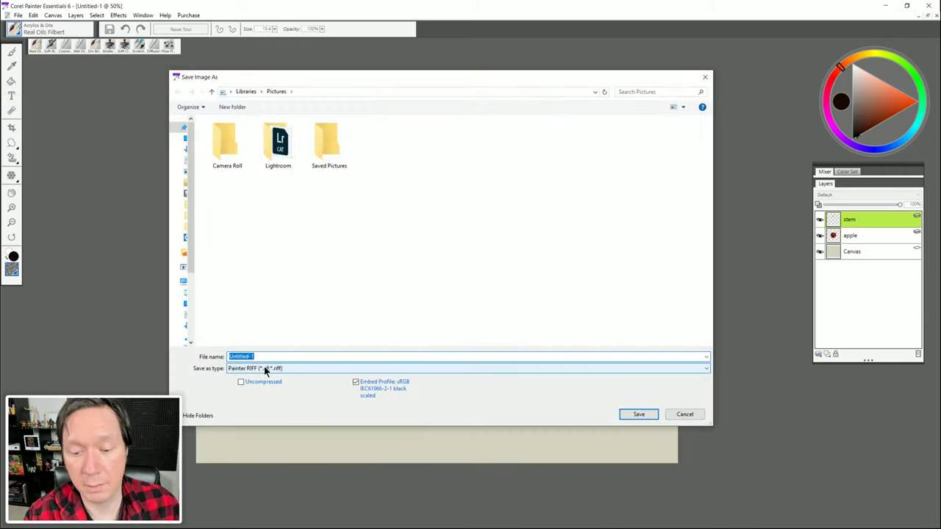
click(264, 368)
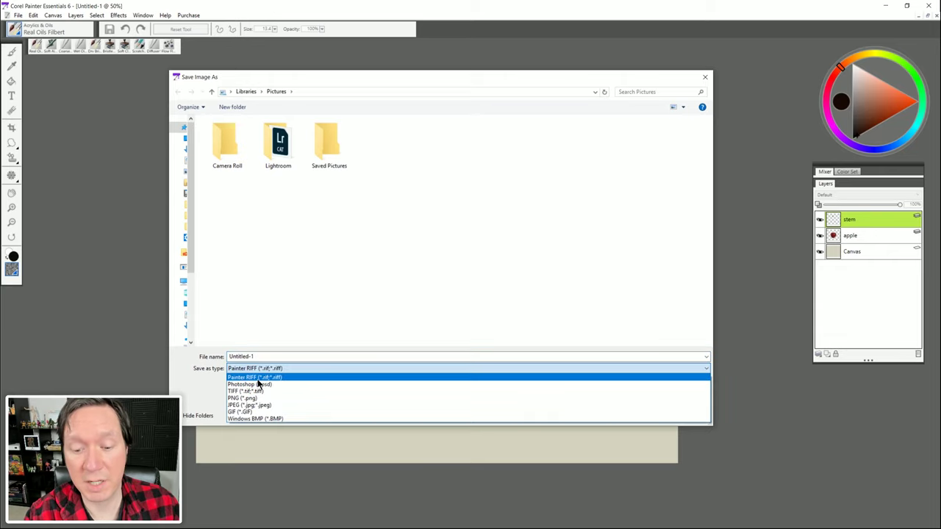
click(258, 371)
double_click(241, 356)
text(apple)
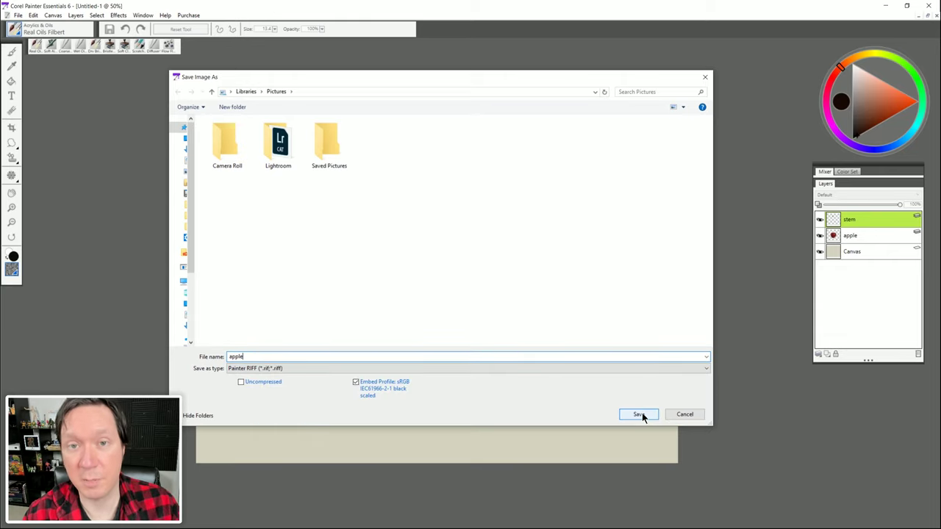
click(641, 412)
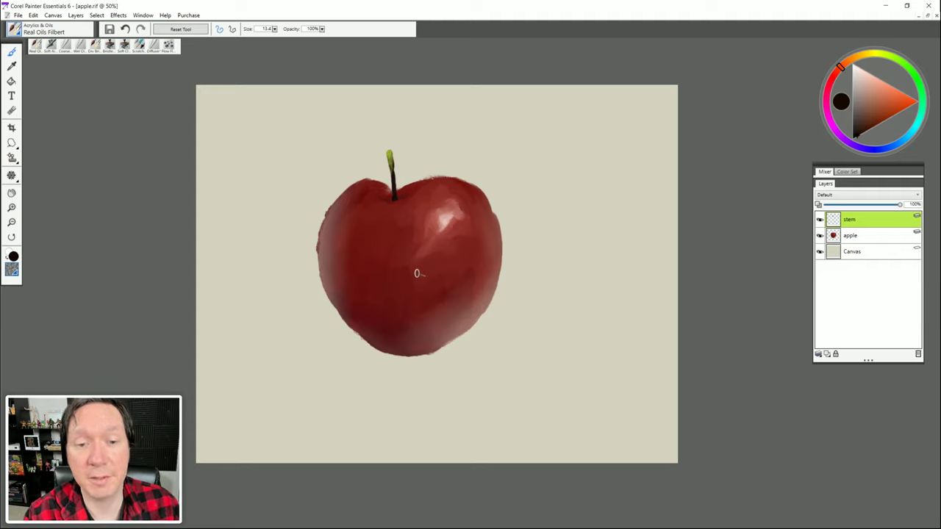
Step: Save a PNG copy of the painting named apple-web in the Pictures folder
click(17, 15)
click(28, 90)
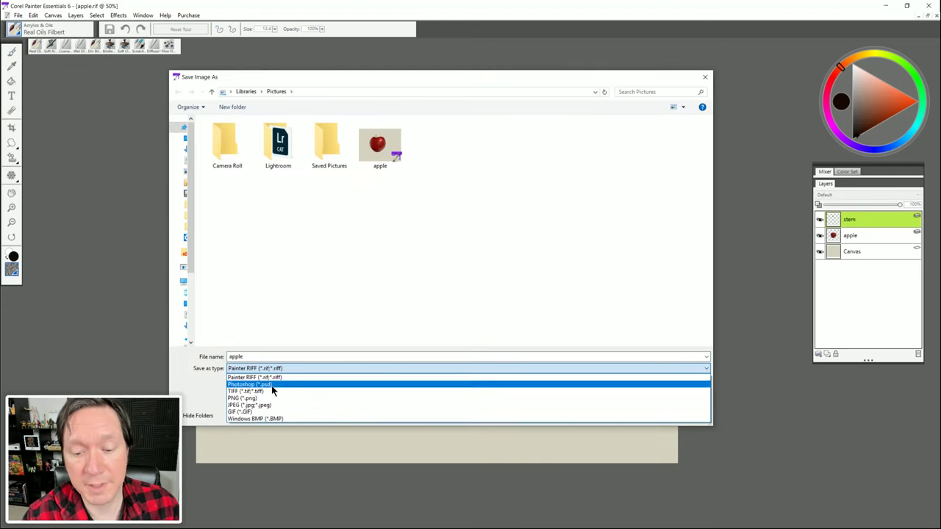
click(252, 398)
click(246, 356)
text(-web)
key(Return)
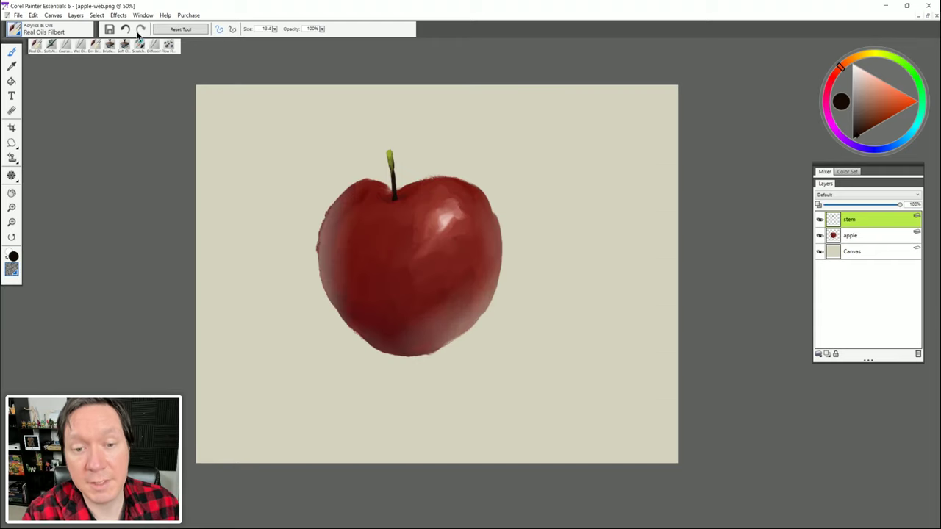
Step: Save a TIFF copy of the painting named apple-print in the Pictures folder
click(53, 15)
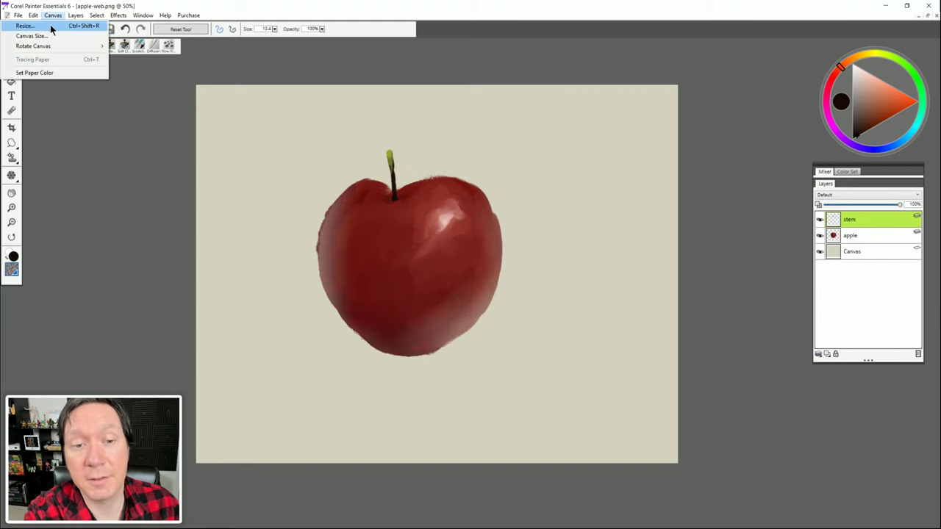
mouse_move(18, 15)
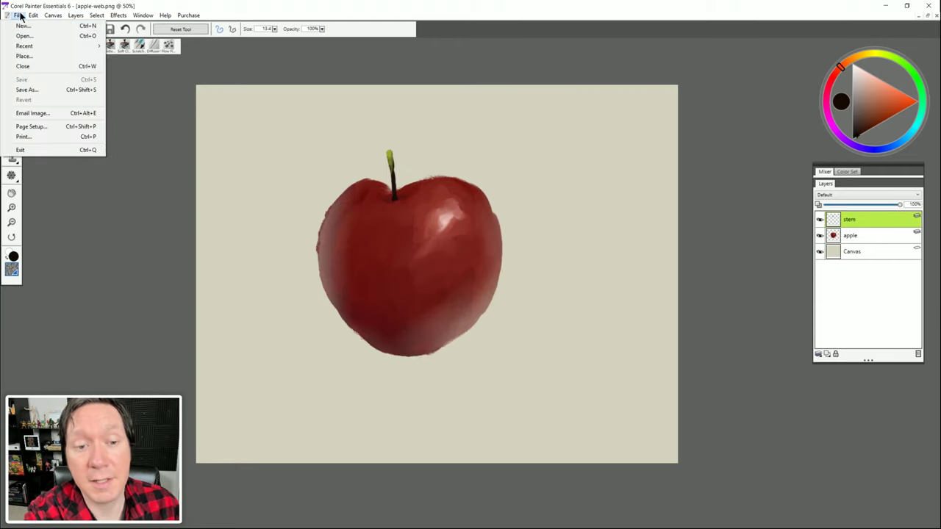
click(29, 90)
click(298, 368)
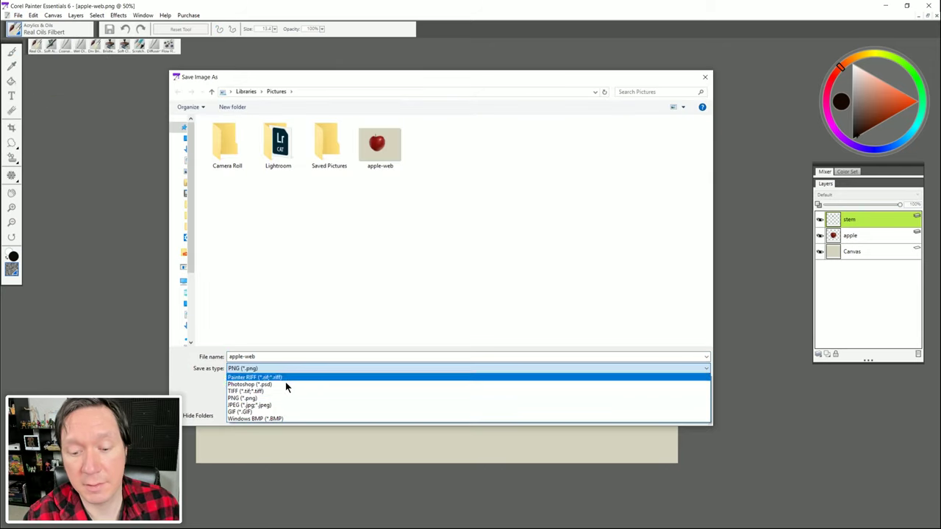
click(285, 390)
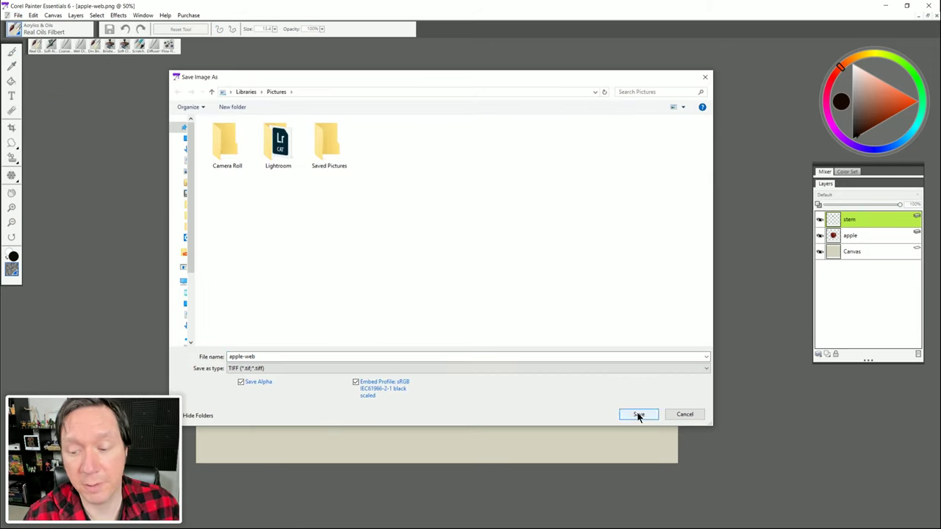
click(278, 359)
key(BackSpace)
key(BackSpace)
key(BackSpace)
text(print)
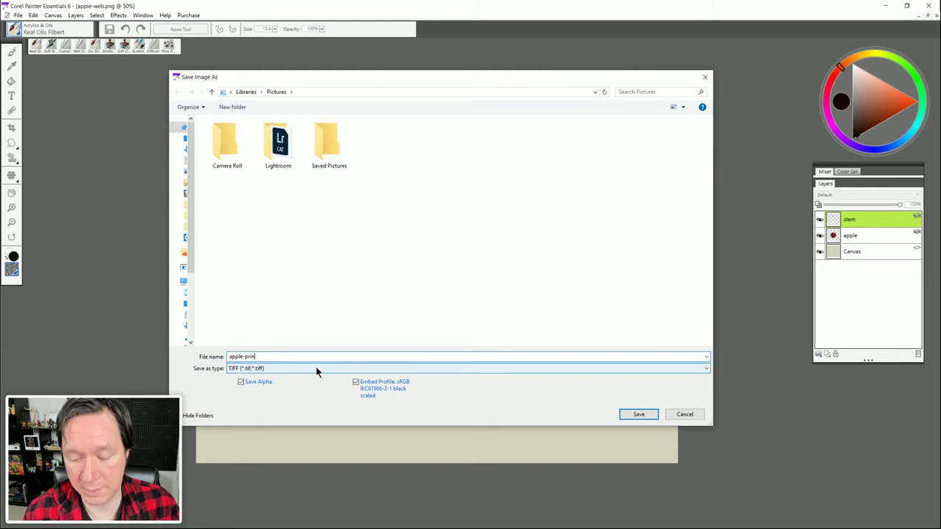
click(638, 413)
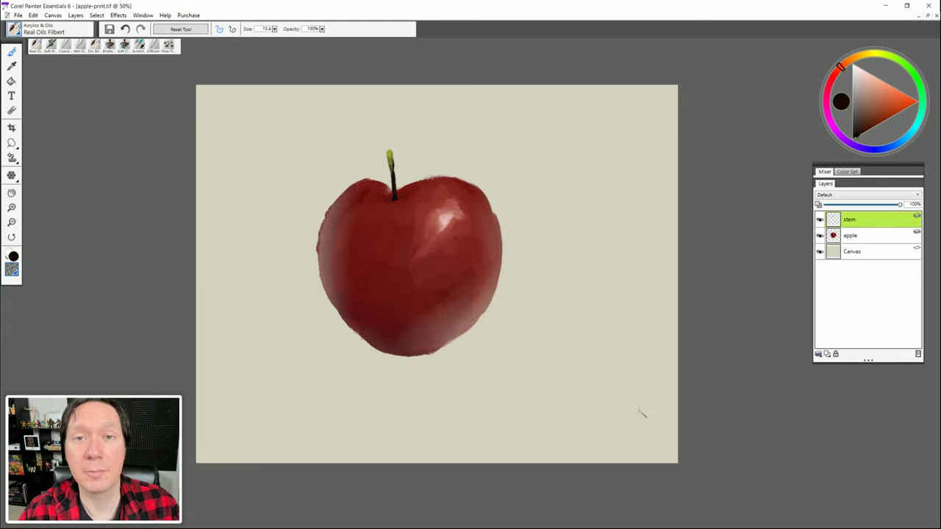